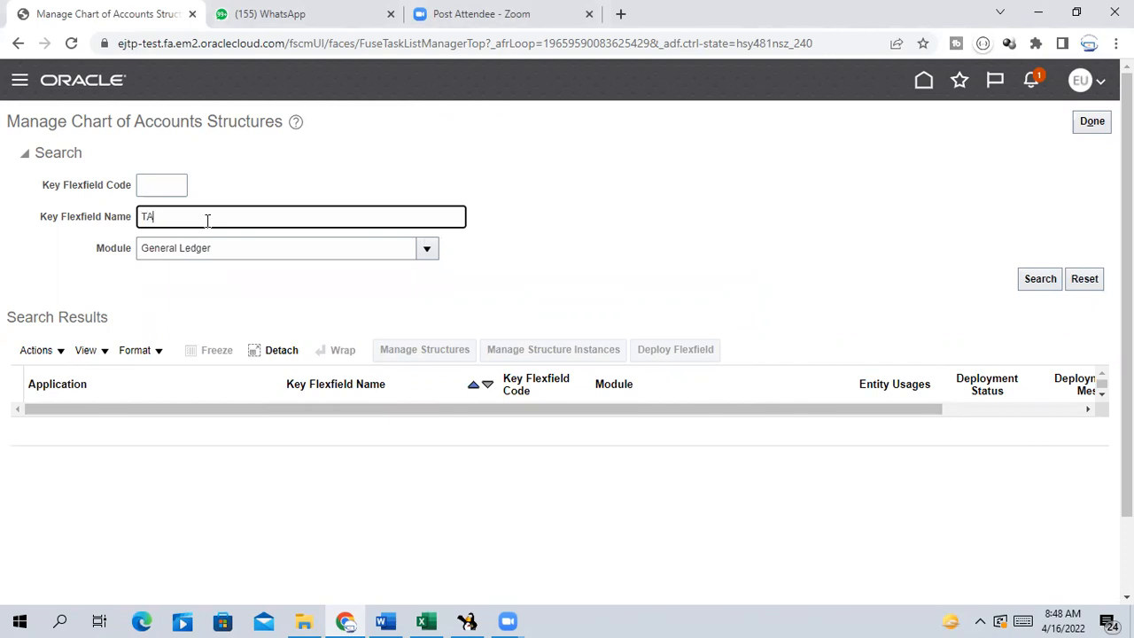
Try the Key Flexfield Name TATA, clear it, and search for all key flexfields in the General Ledger module.
text(TA)
click(1041, 279)
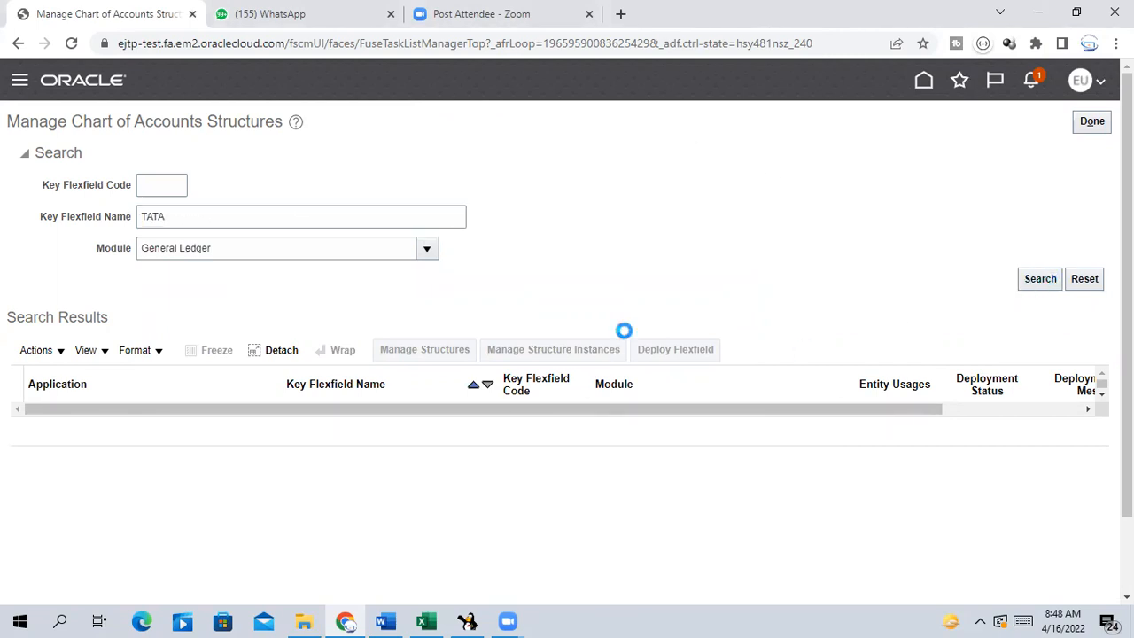
click(213, 219)
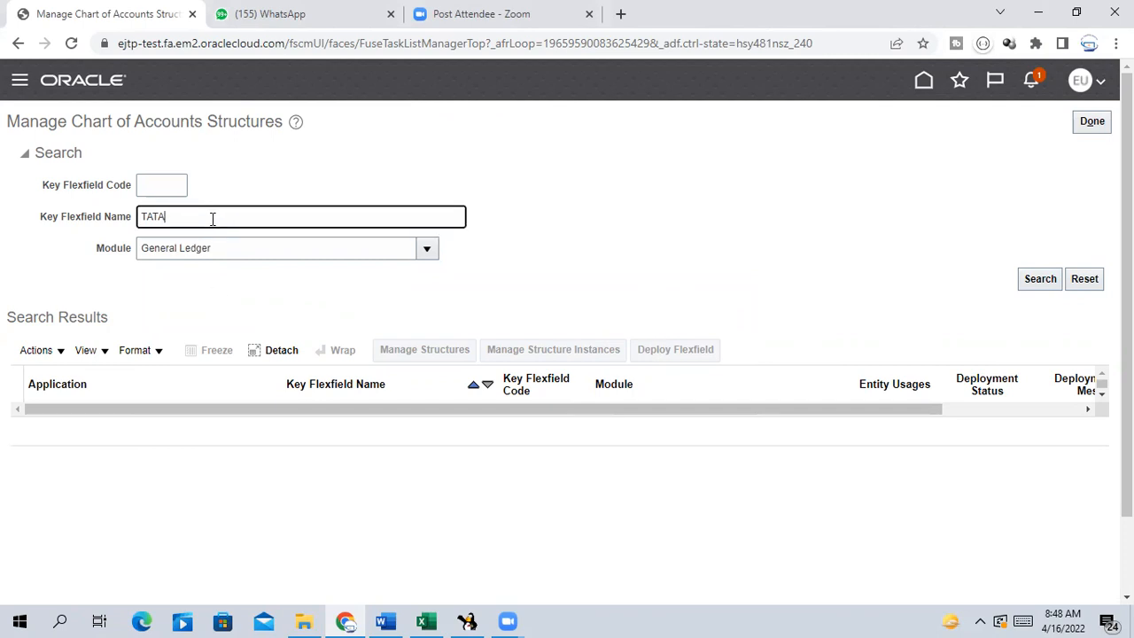
key(BackSpace)
key(BackSpace)
key(BackSpace)
click(1041, 279)
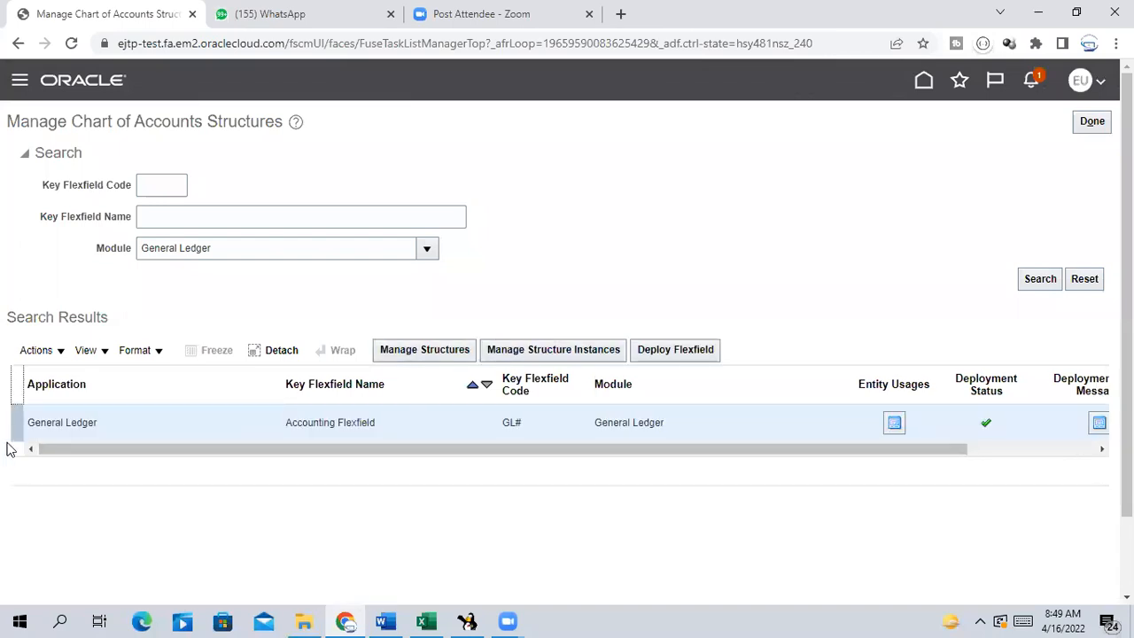
Open the structures of the Accounting Flexfield and search for structures with the name TATA.
click(436, 355)
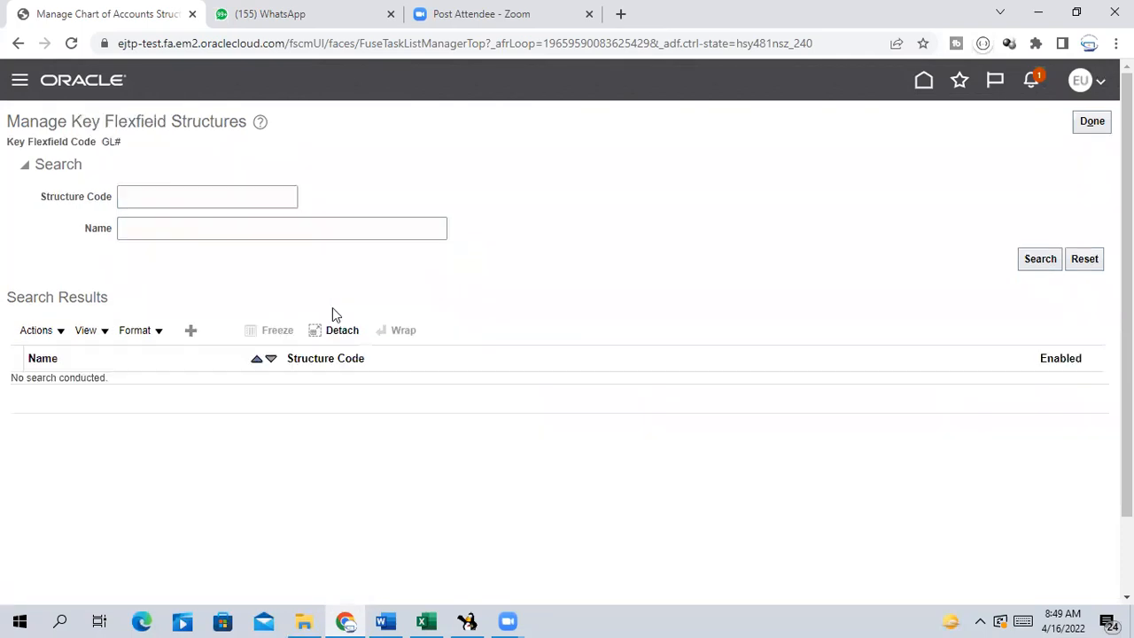
click(205, 196)
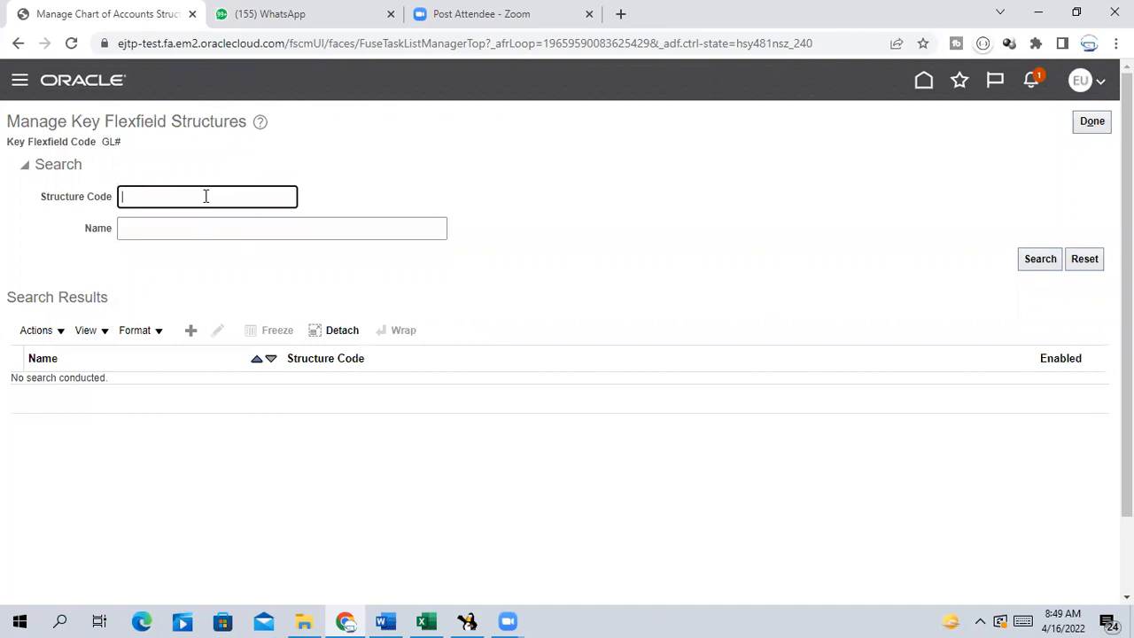
click(207, 229)
text(TATA)
click(1037, 259)
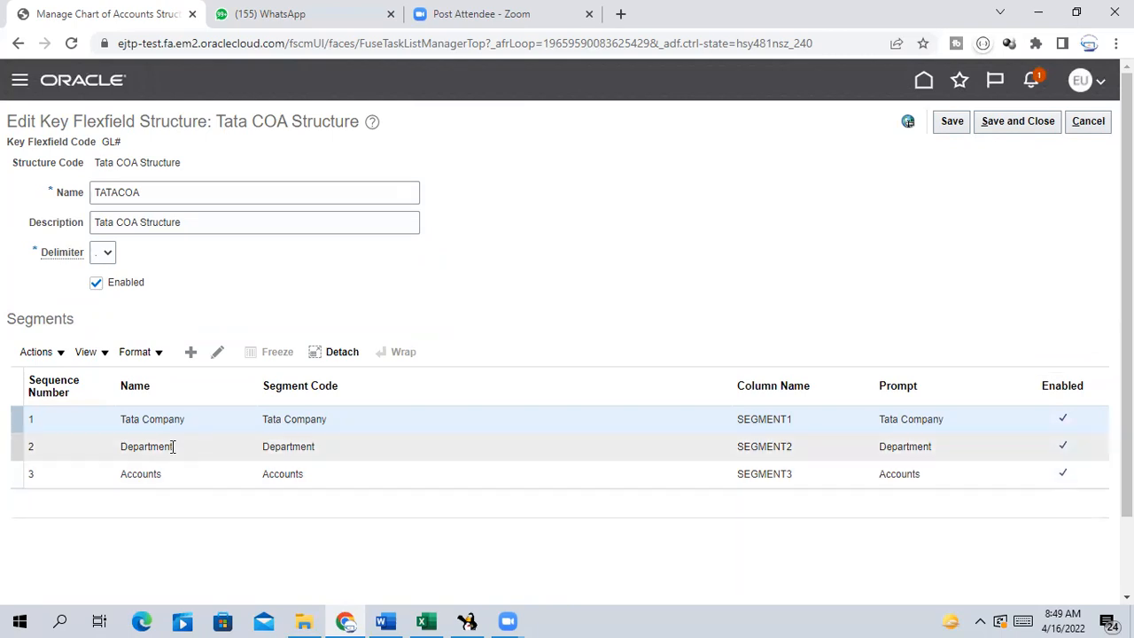
Review the segments of the Tata COA Structure, save and close it, and return to Manage Chart of Accounts Structures.
click(155, 475)
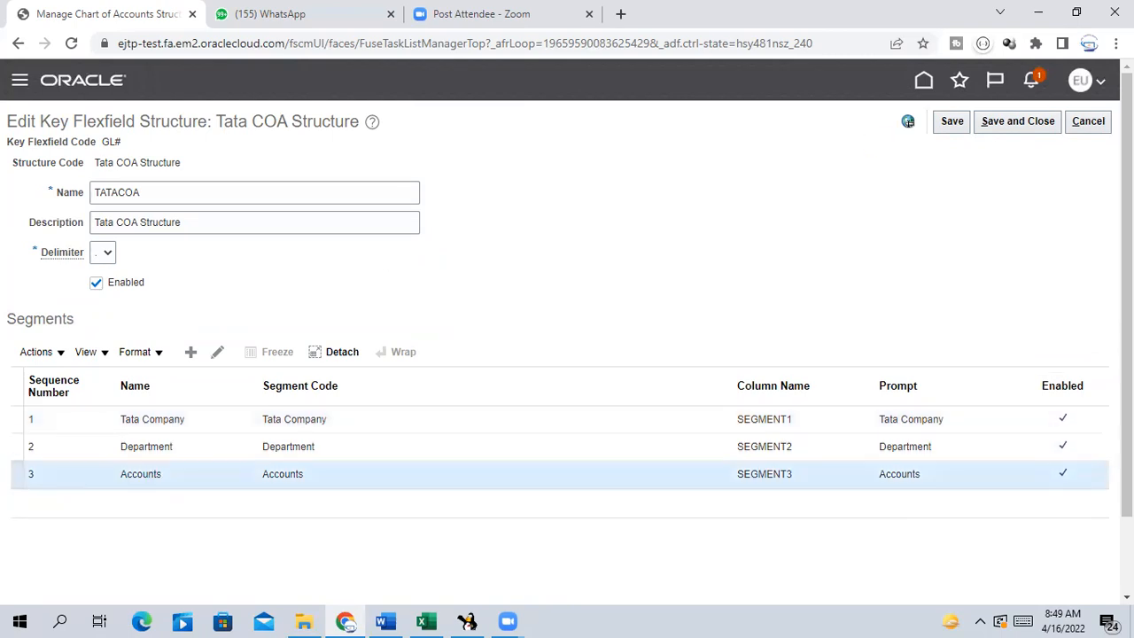
scroll(155, 475, down, 2)
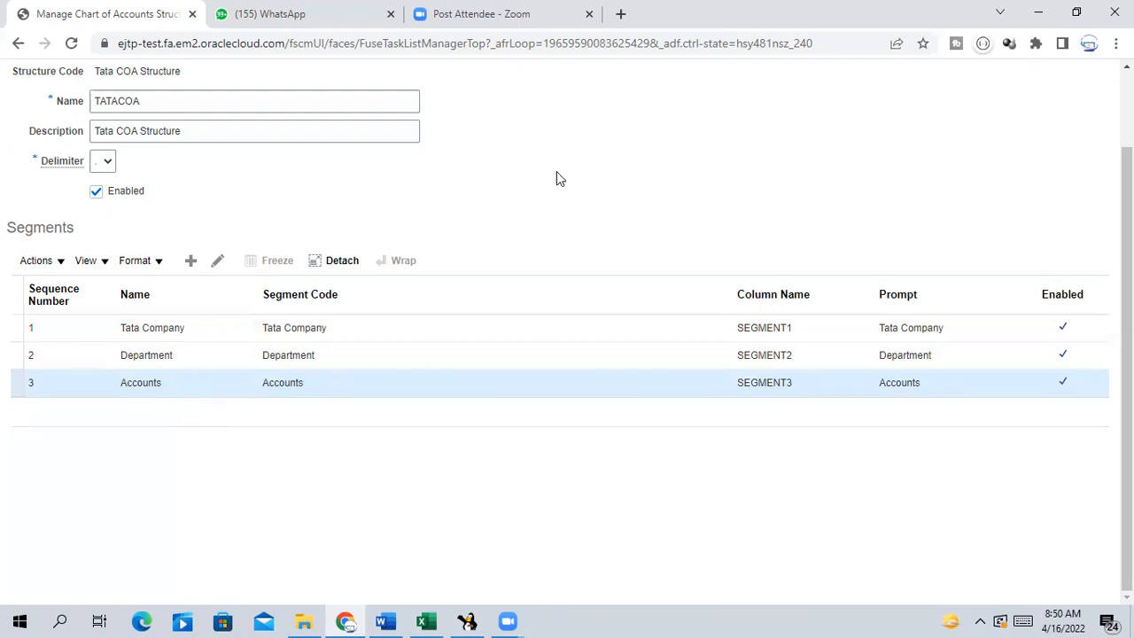
scroll(293, 489, up, 2)
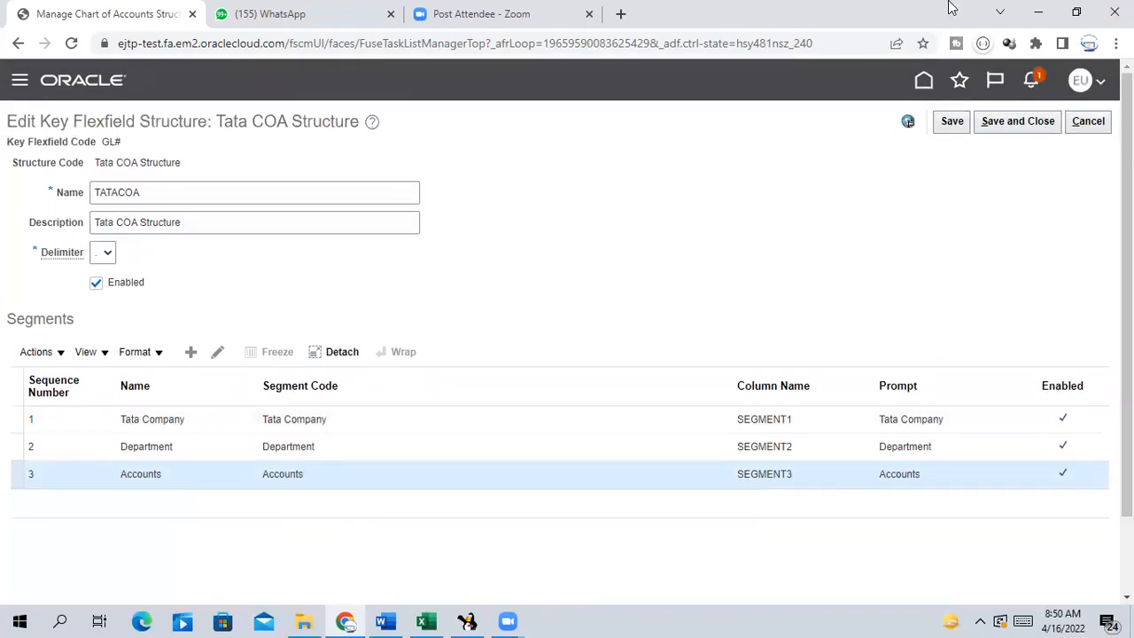
click(1042, 126)
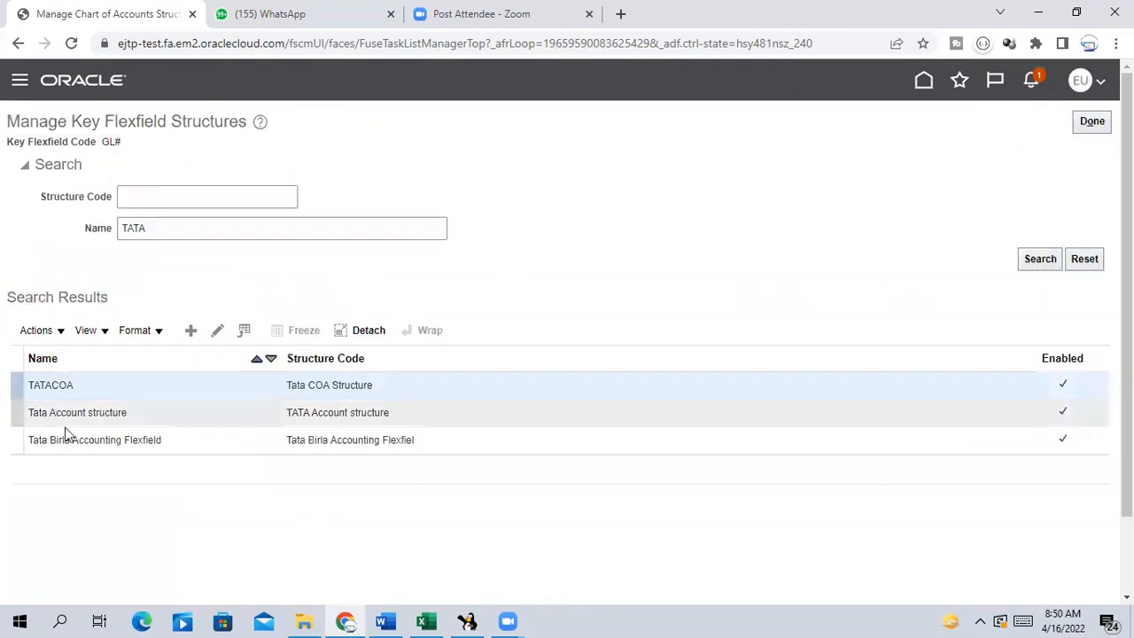
click(1095, 124)
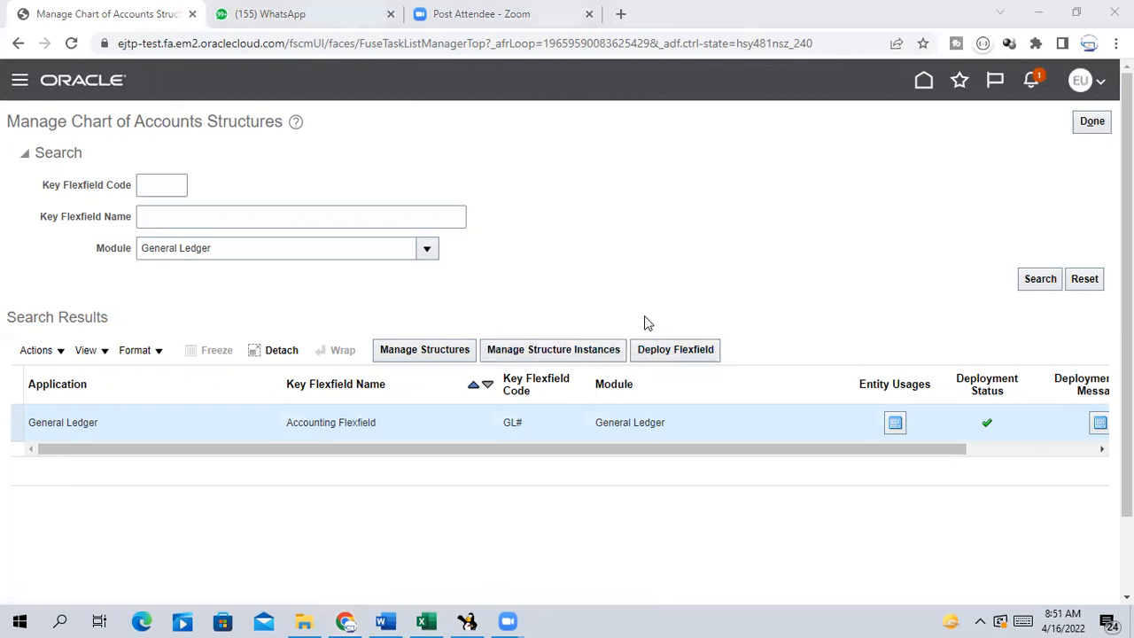
Switch to the Srinivas finance workbook in Excel and enter "Manage Chart of Account Instance" in cell A48.
click(426, 621)
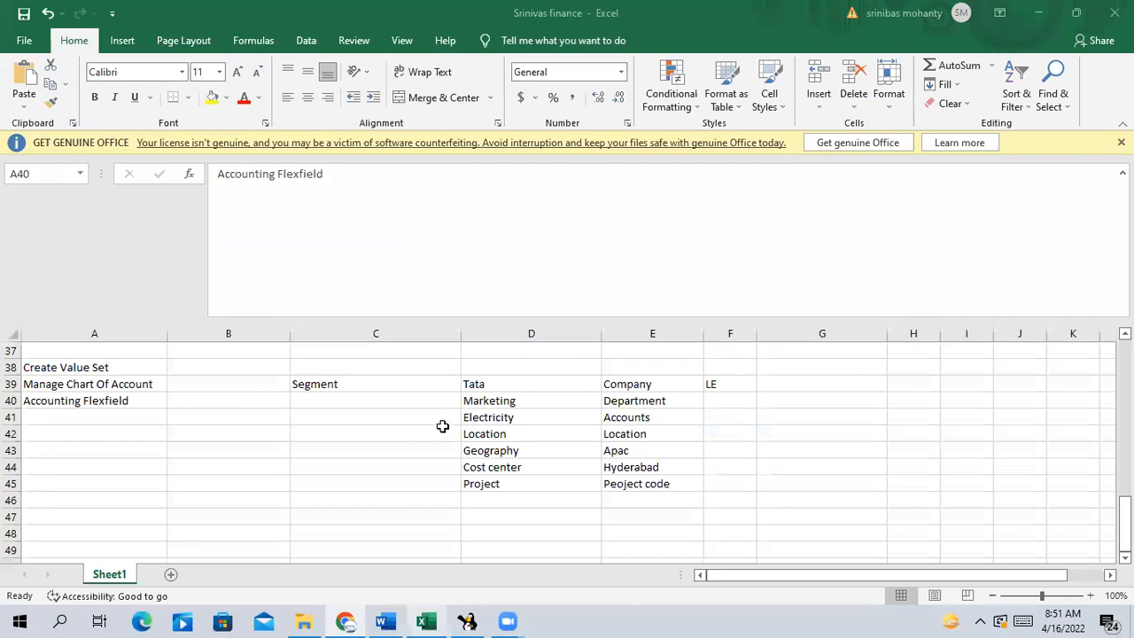
click(65, 434)
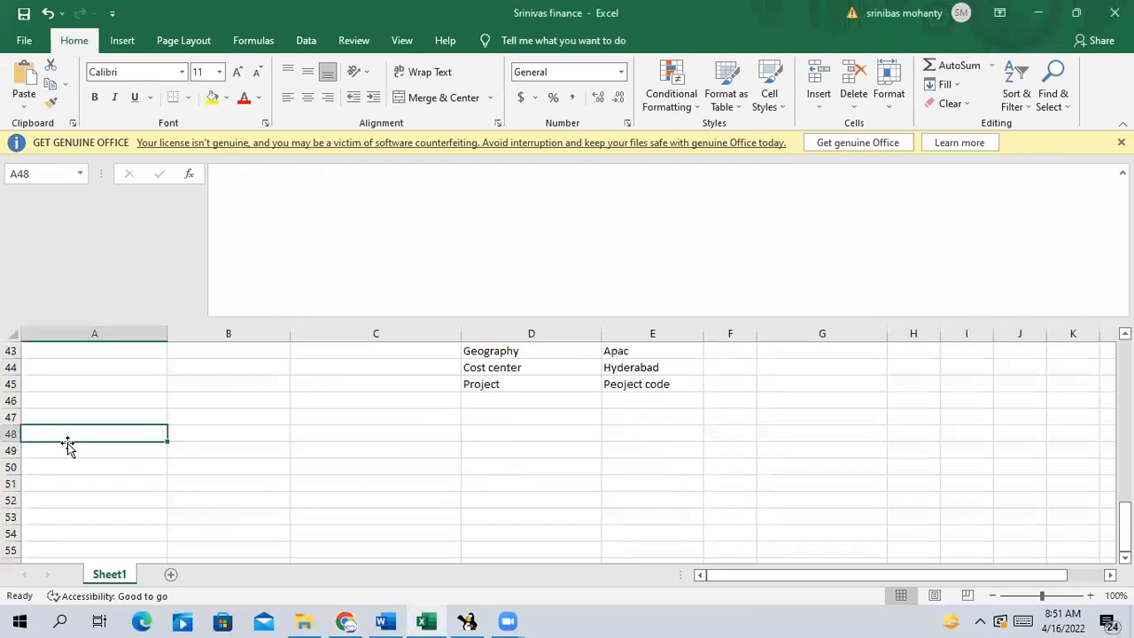
text(Manage)
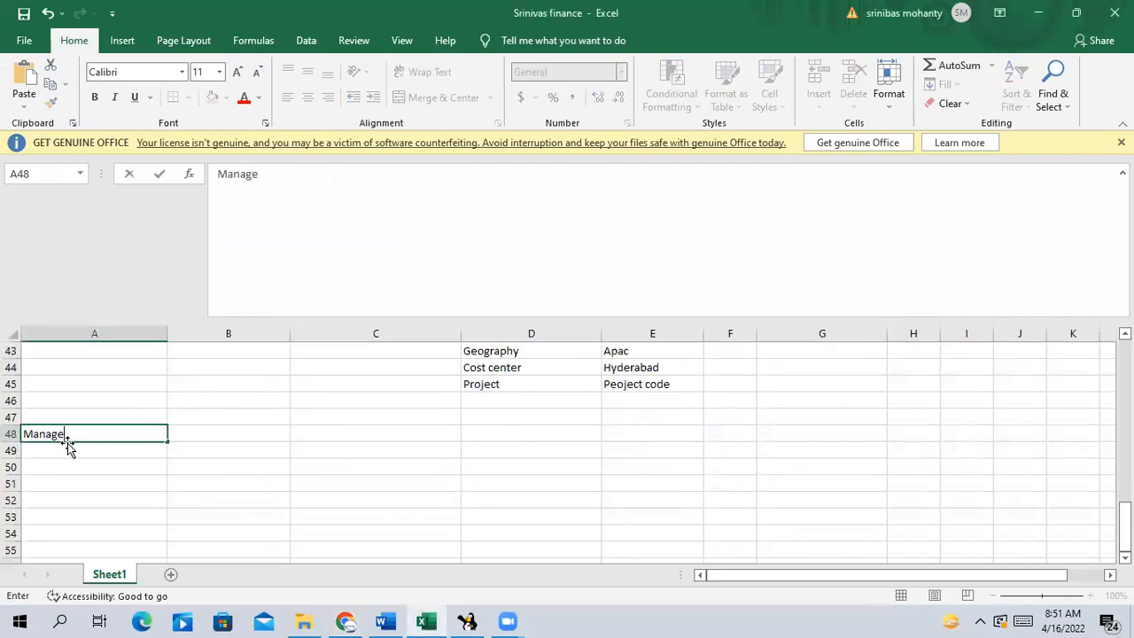
text( Chart of Acc)
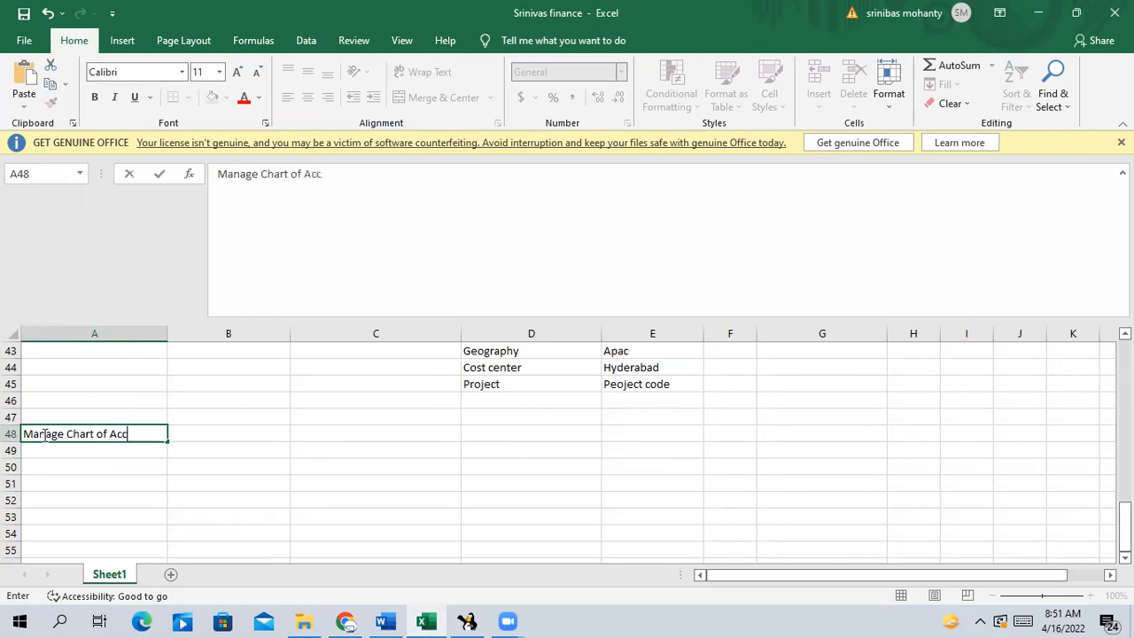
text(ount Instance)
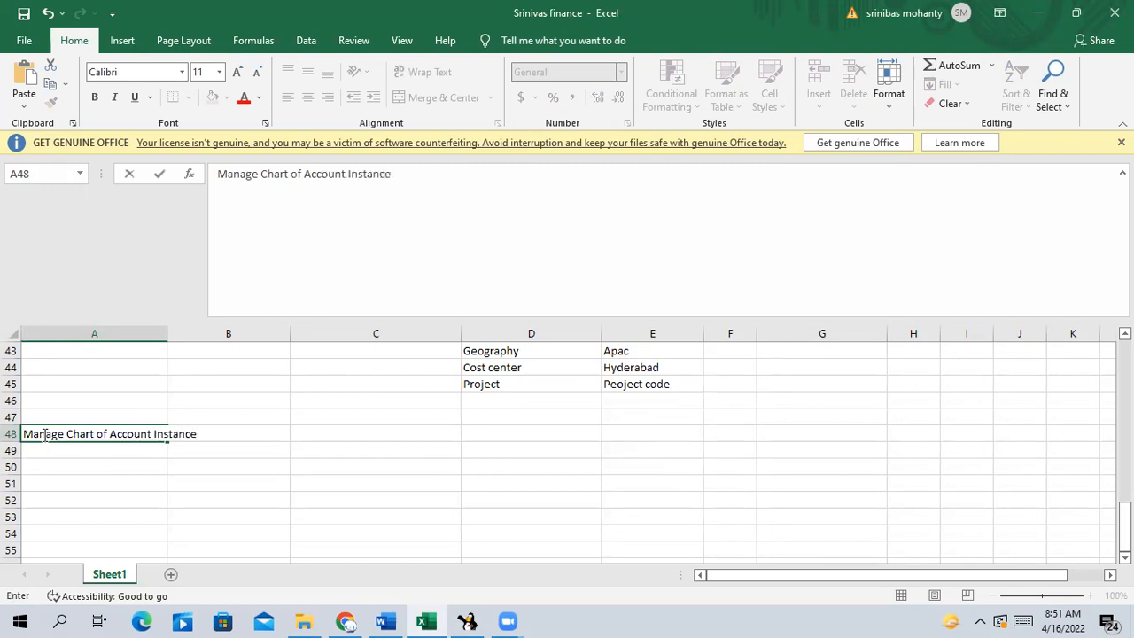
click(311, 483)
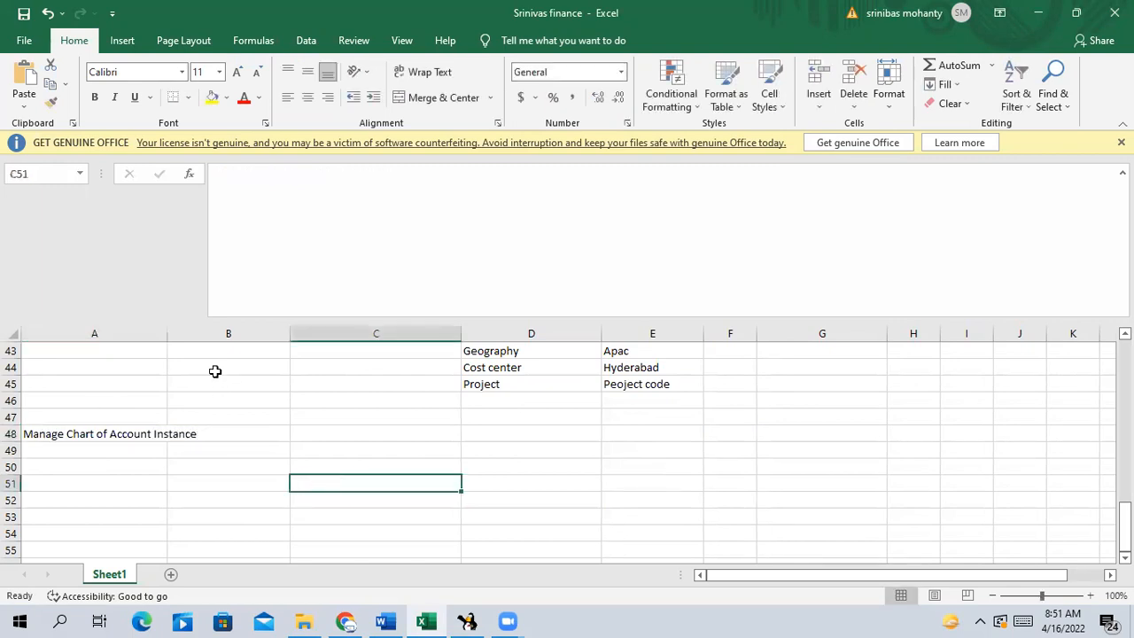
scroll(248, 410, up, 2)
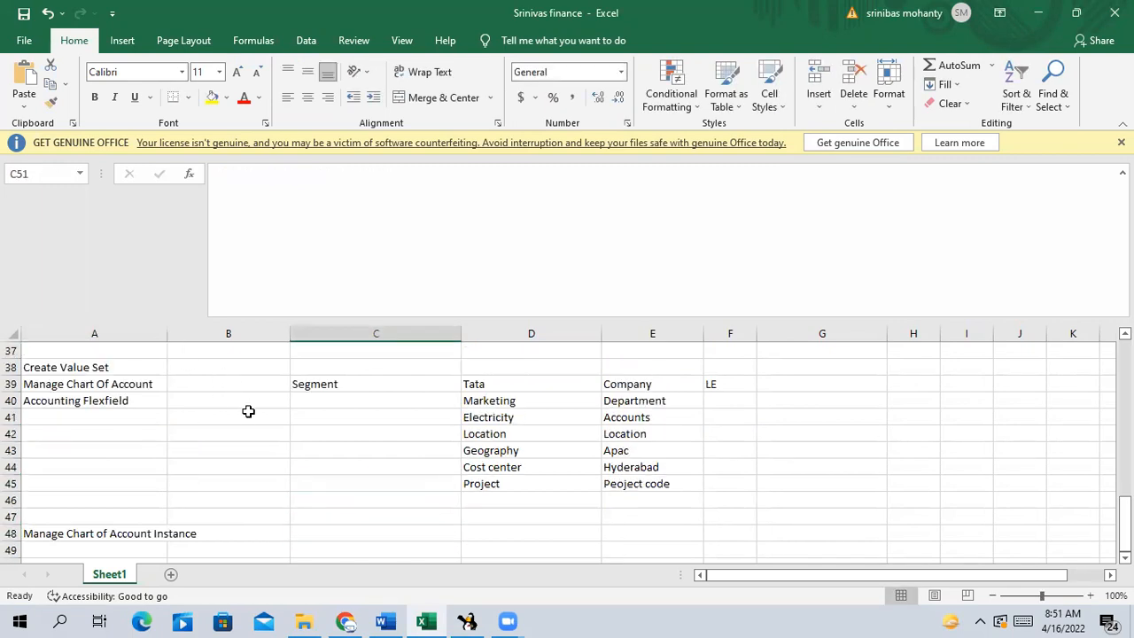
Switch back to Oracle in the browser and start a new structure instance for the Accounting Flexfield.
key(alt+Tab)
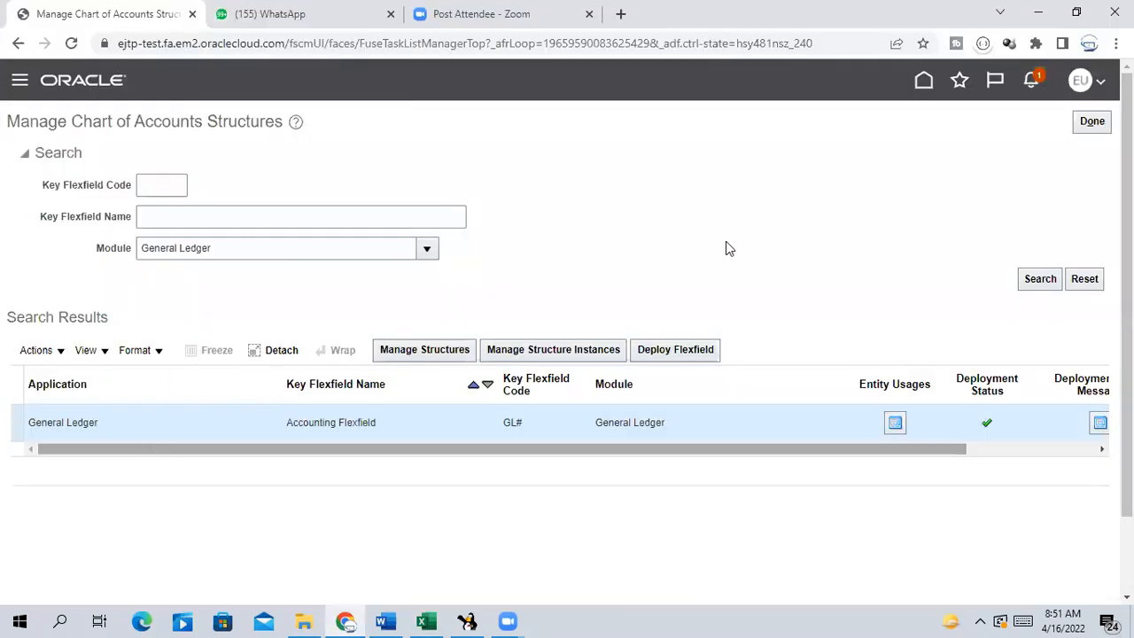
click(553, 351)
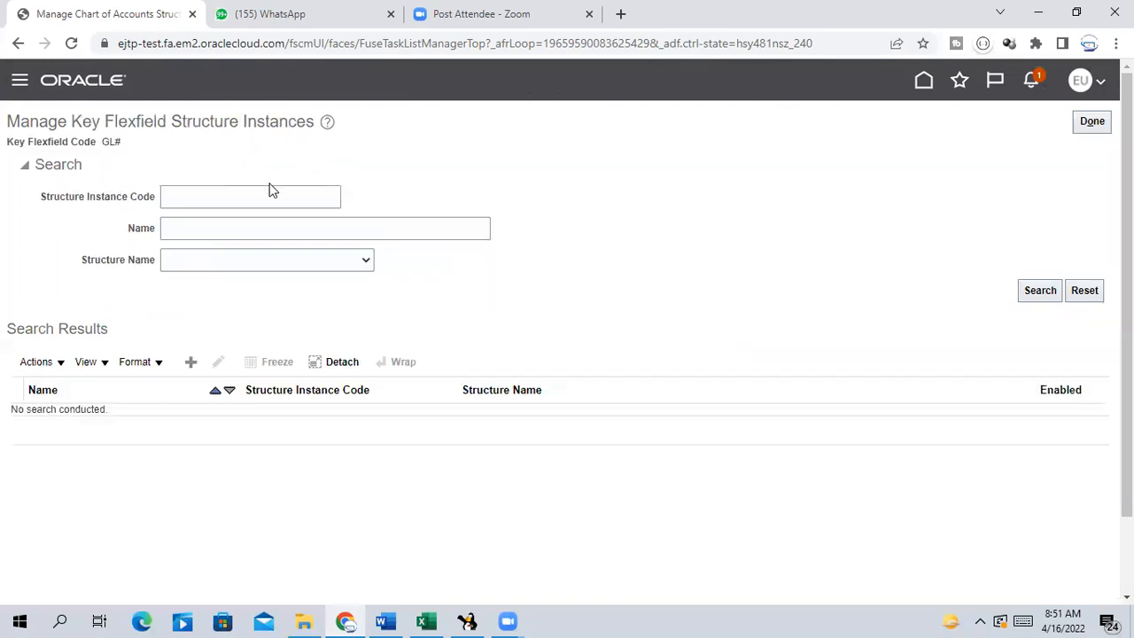
click(258, 195)
click(537, 107)
click(191, 363)
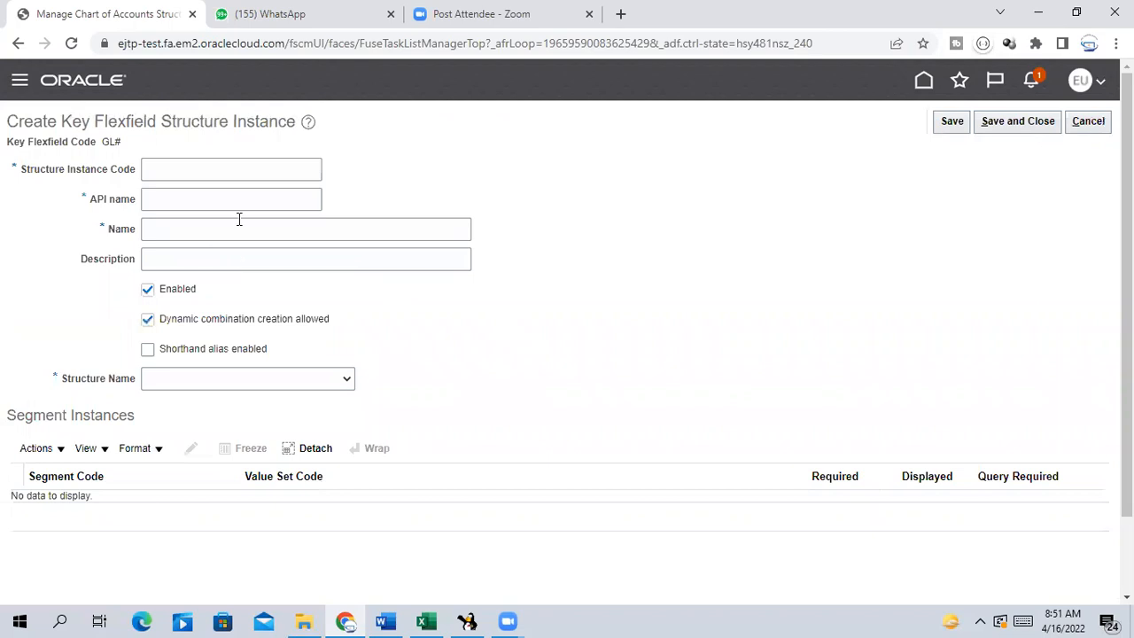
Set the Structure Instance Code to TATA COA INSTANCE and let the API name fill in.
click(179, 167)
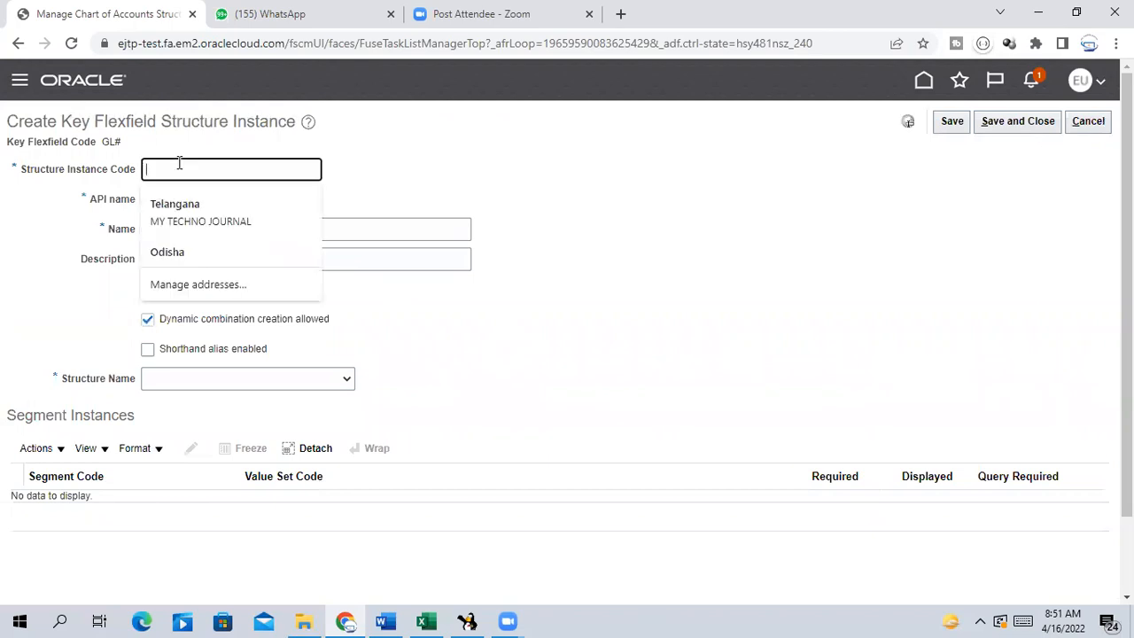
text(TATA)
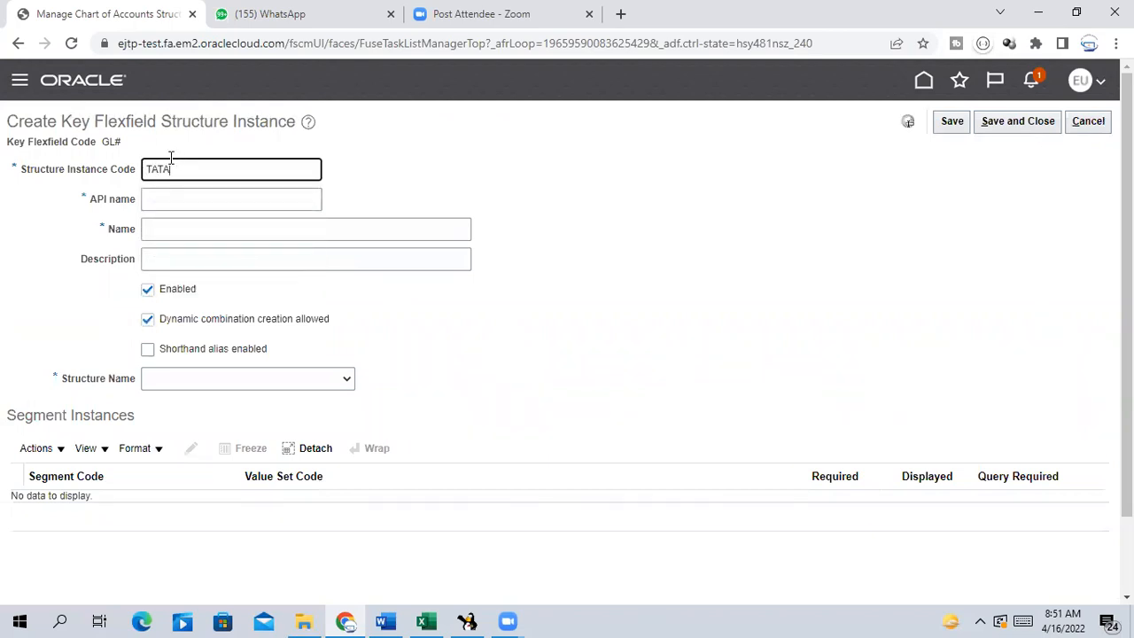
text( COA INSTANCE)
click(466, 164)
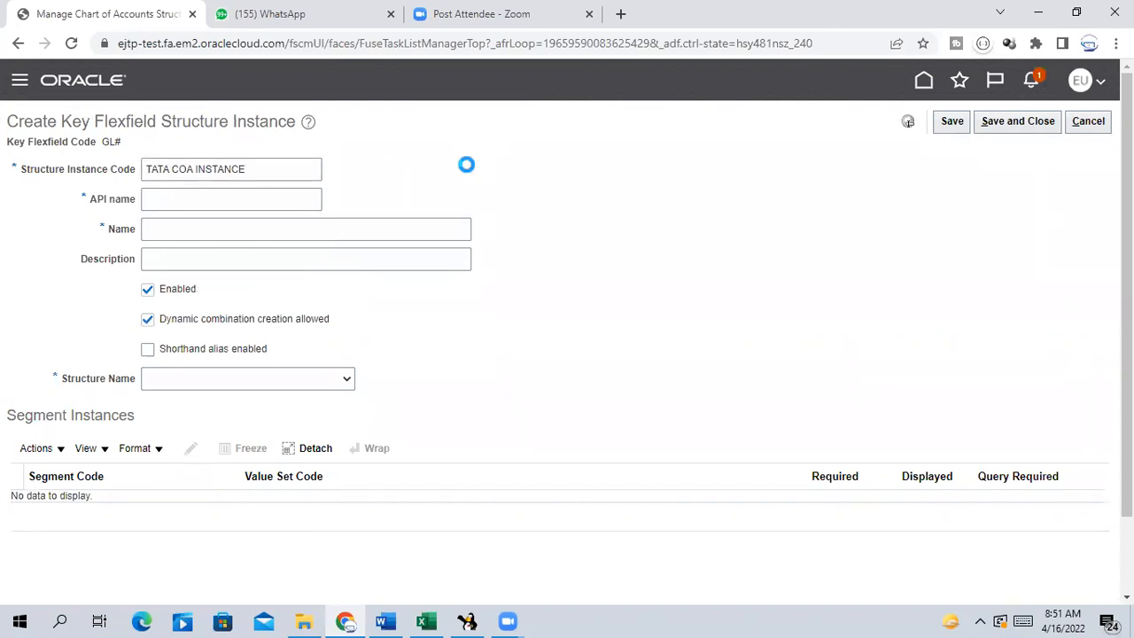
Copy the structure instance code TATA COA INSTANCE into the Name and Description of the new instance.
click(198, 229)
drag(257, 162, 154, 239)
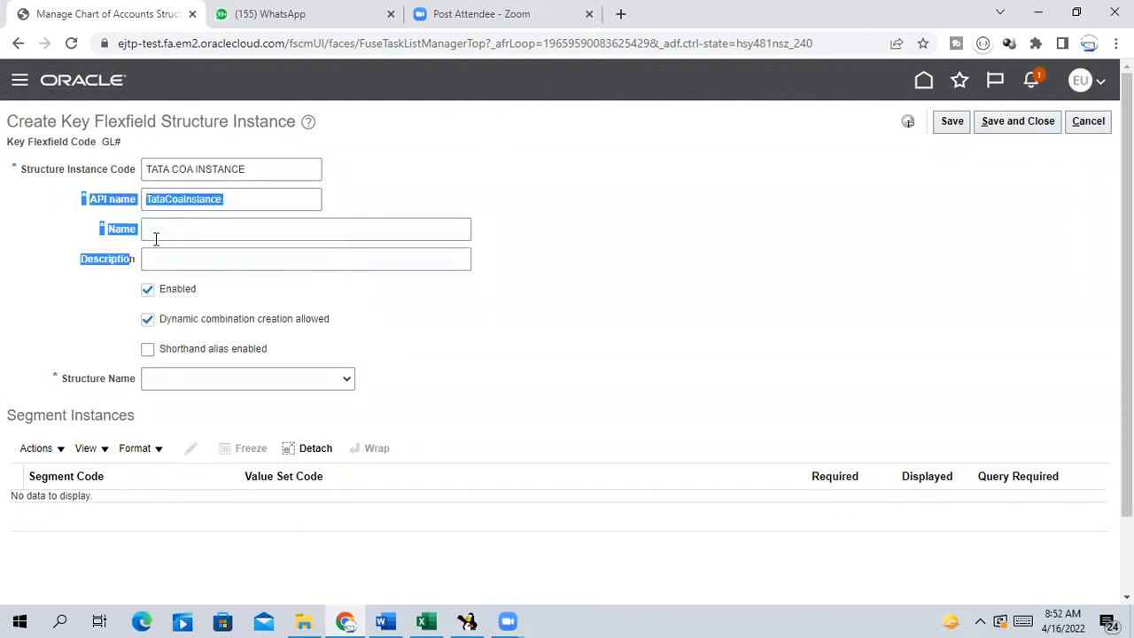
click(481, 149)
click(256, 167)
drag(256, 167, 13, 228)
key(ctrl+c)
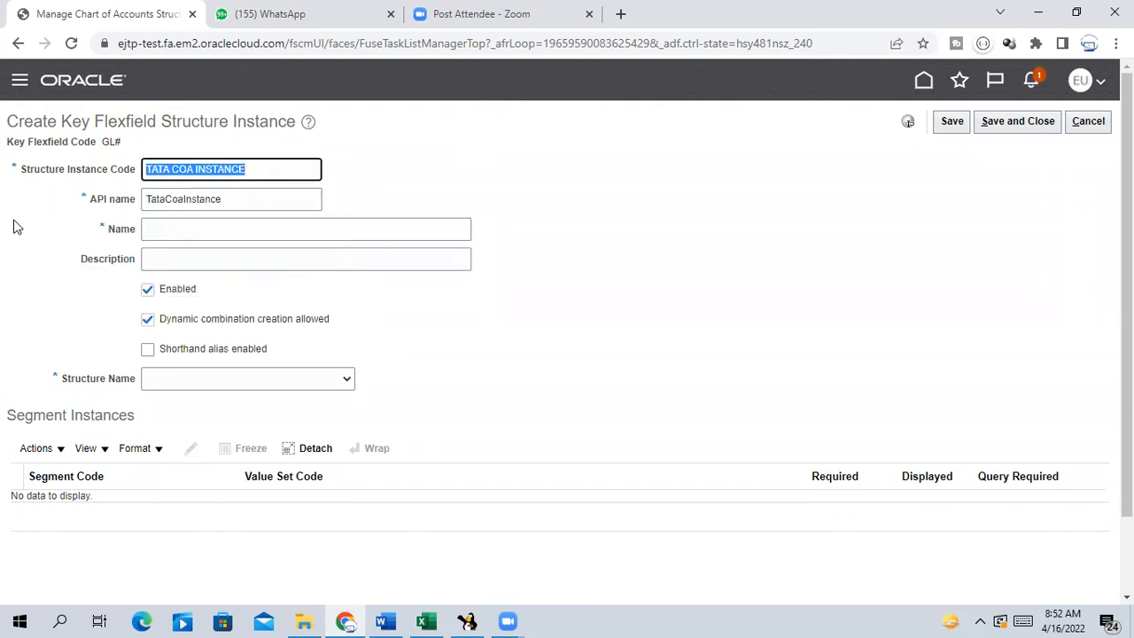
click(177, 227)
key(ctrl+v)
click(166, 258)
key(ctrl+v)
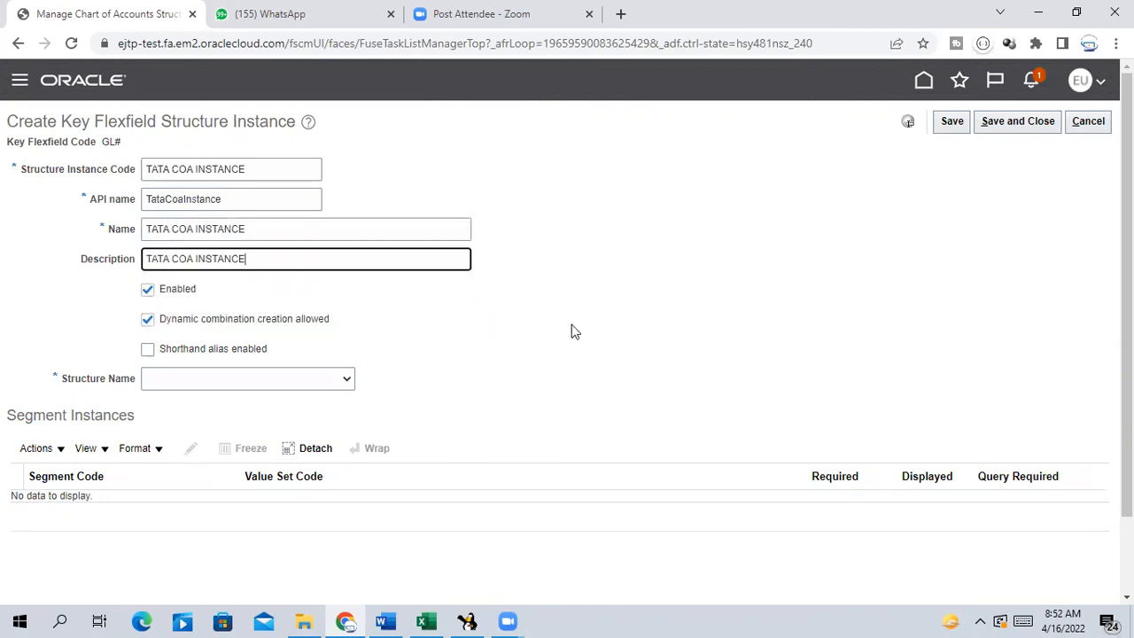
Assign the TATACOA structure as the Structure Name of the new instance.
scroll(575, 333, down, 1)
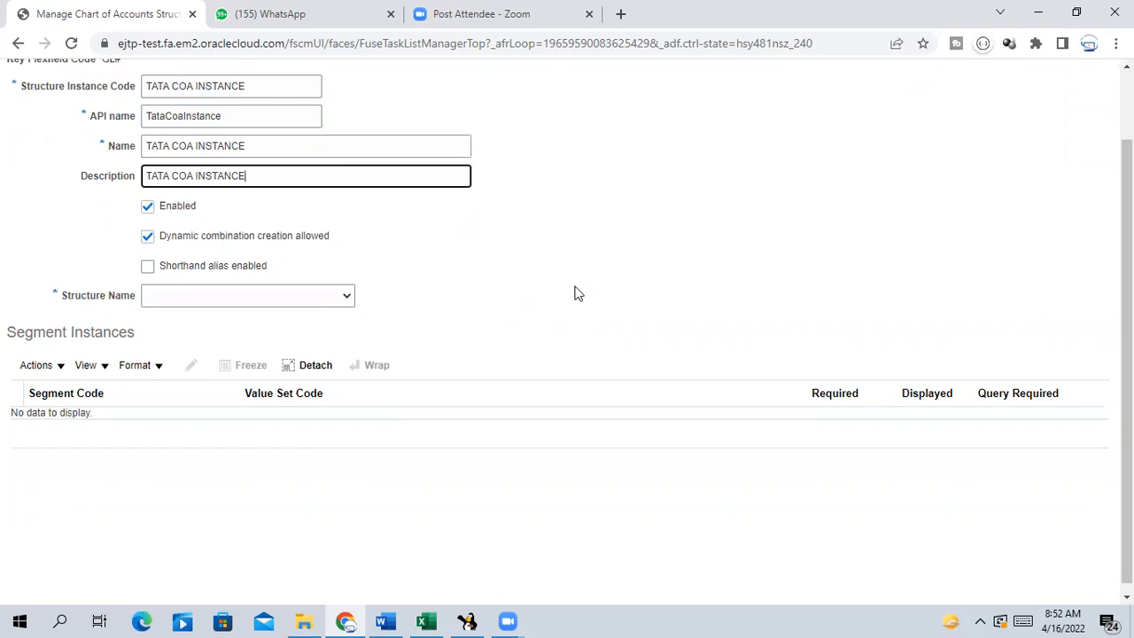
click(258, 298)
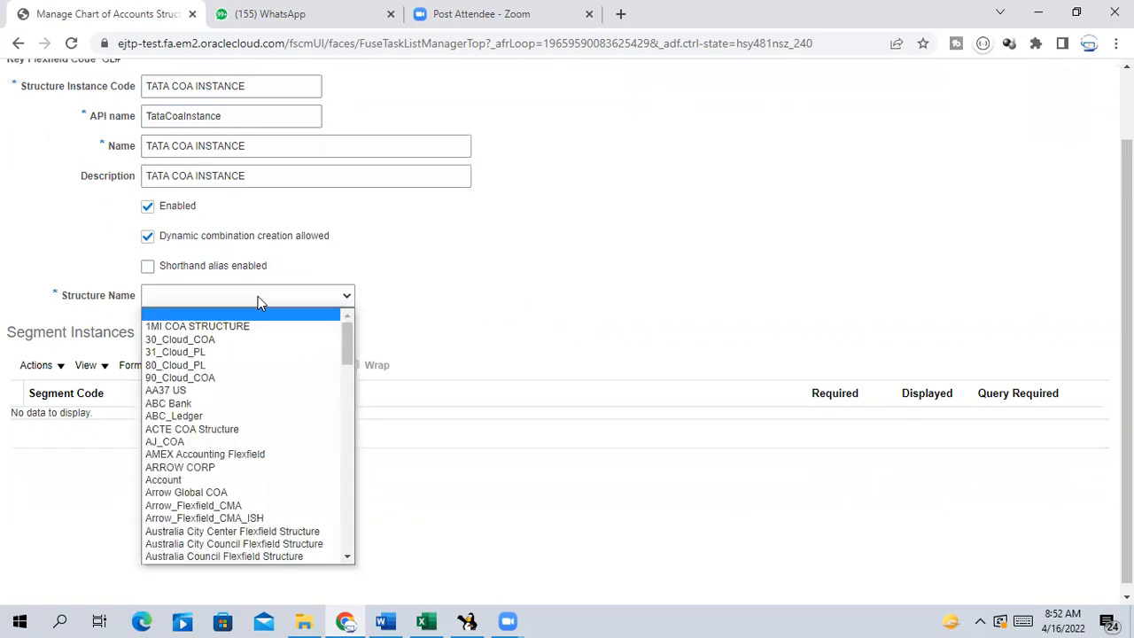
scroll(547, 236, up, 1)
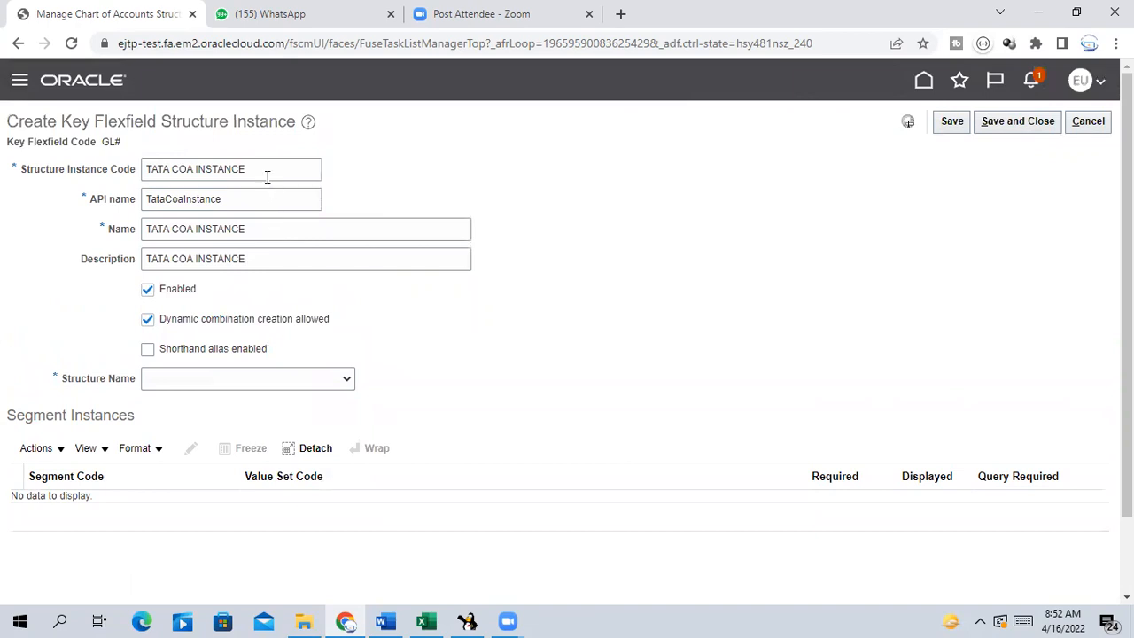
drag(255, 166, 57, 199)
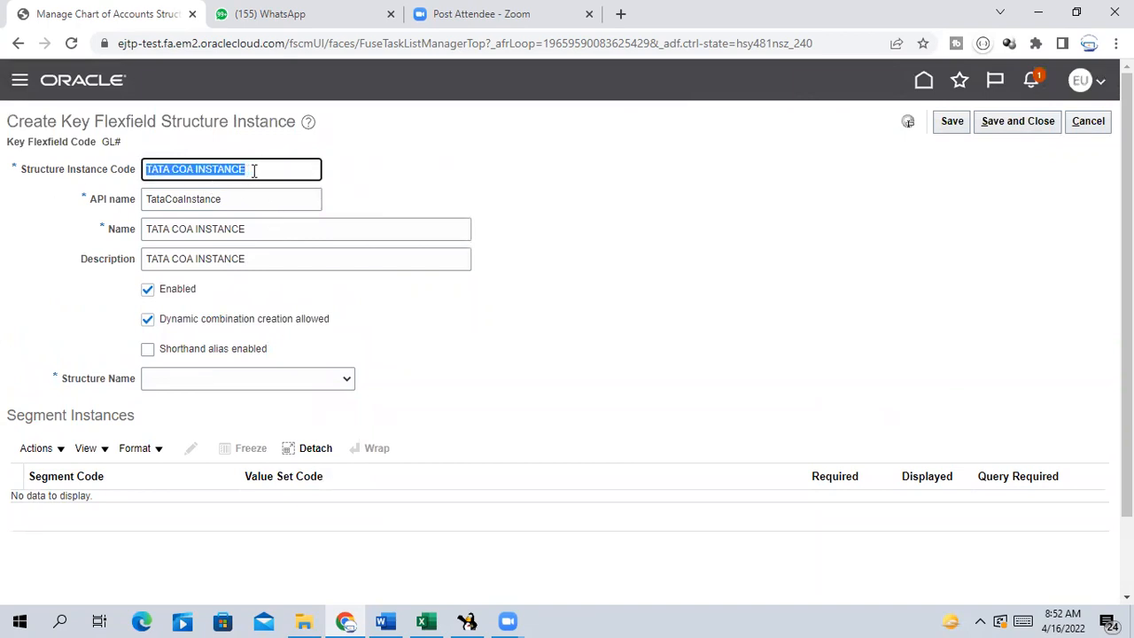
click(538, 208)
scroll(204, 347, down, 1)
click(199, 298)
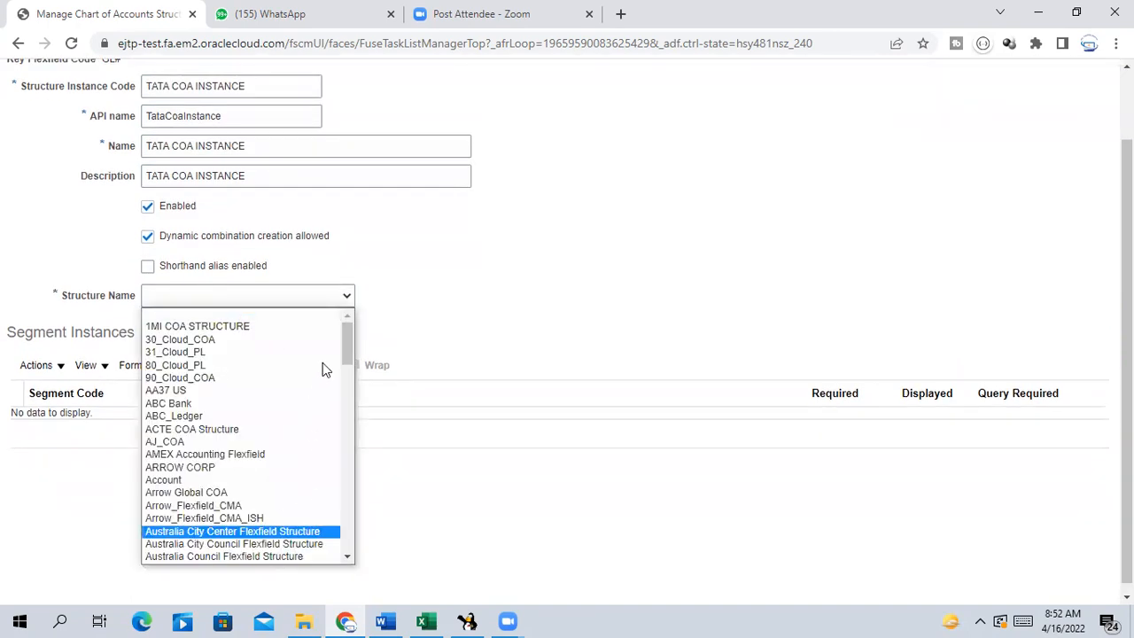
drag(346, 341, 316, 532)
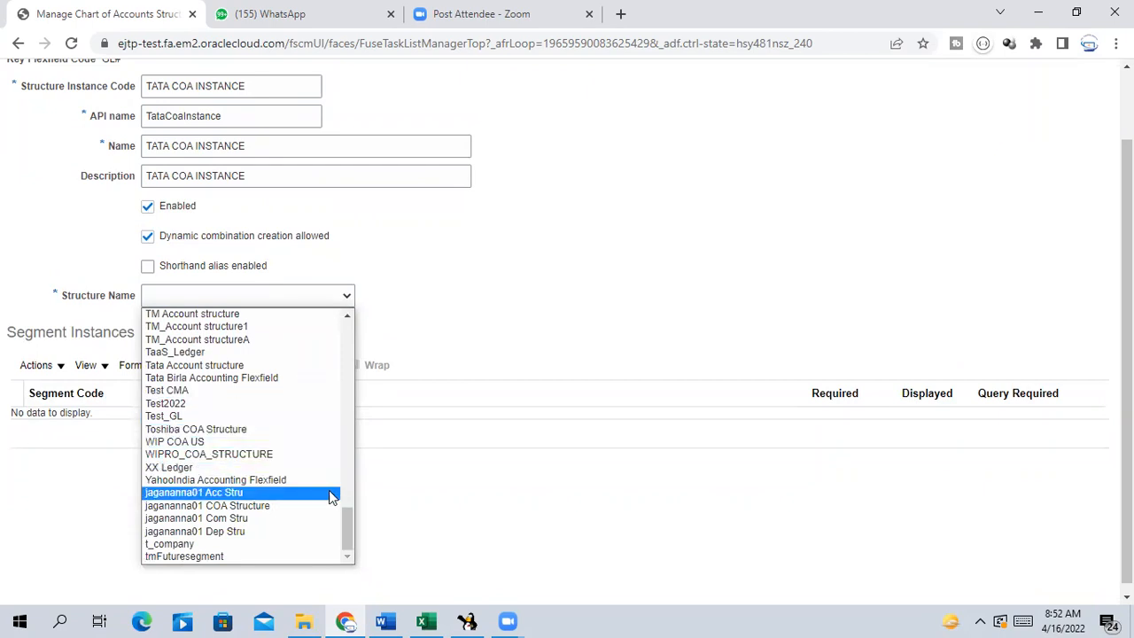
scroll(243, 457, up, 2)
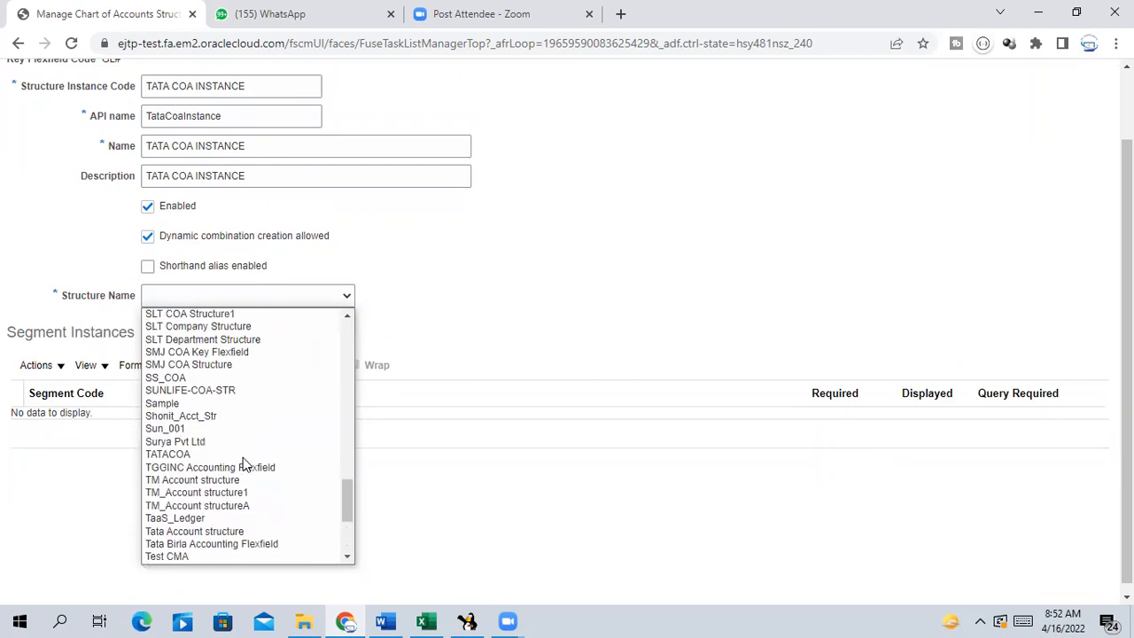
click(165, 455)
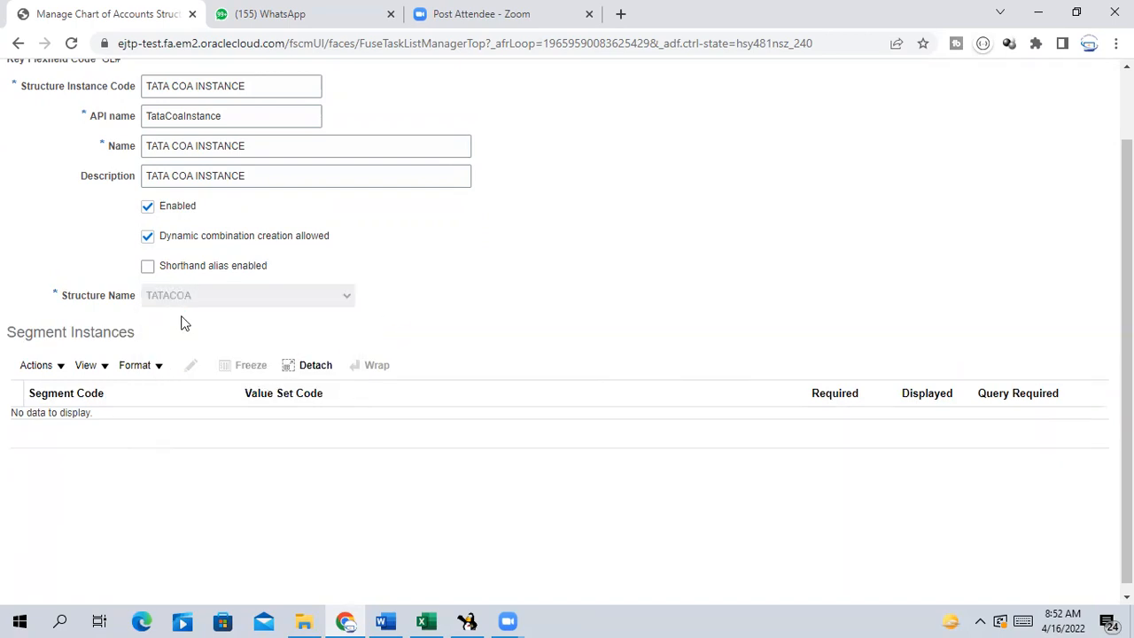
Check the Tata Company, Department and Accounts segment instances and save the new structure instance.
scroll(509, 310, up, 1)
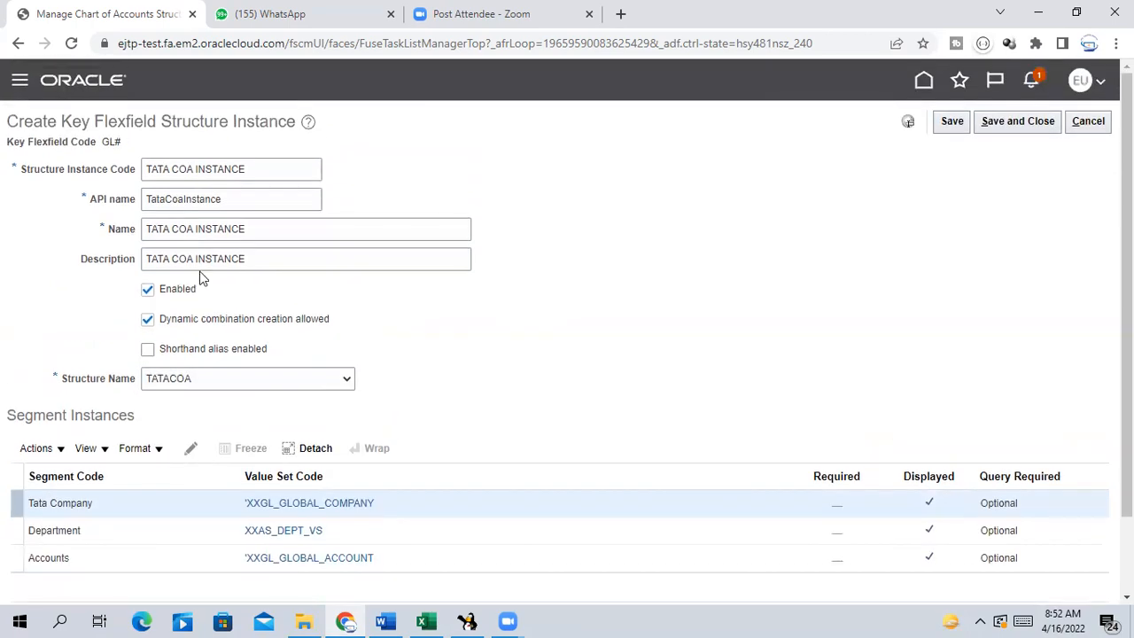
scroll(199, 271, down, 1)
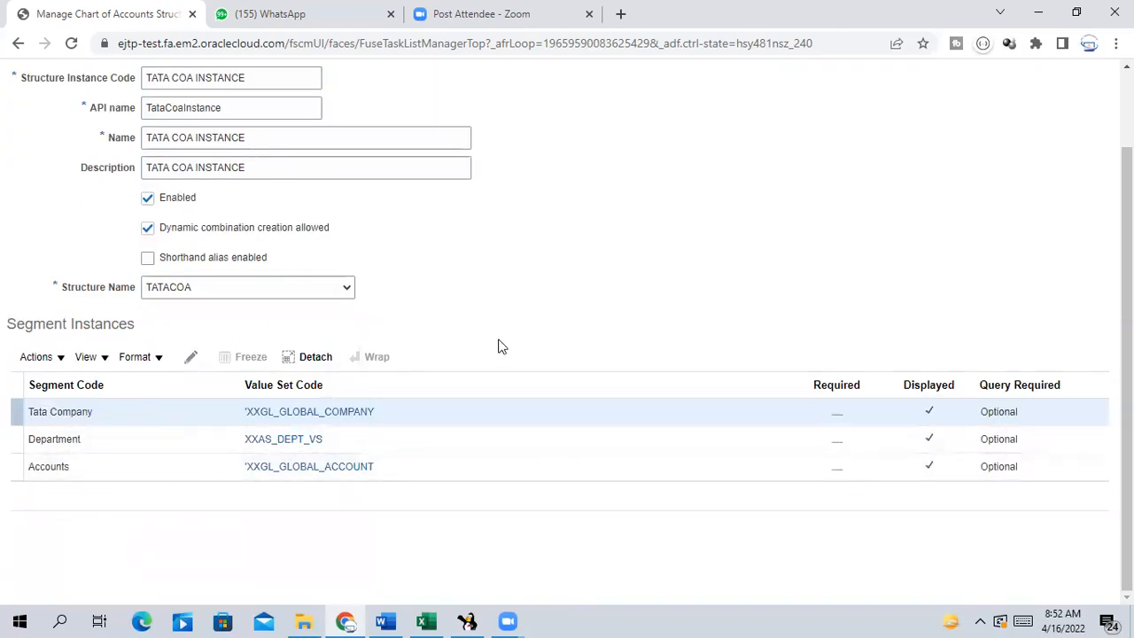
scroll(499, 332, up, 1)
scroll(499, 332, down, 1)
scroll(500, 334, up, 1)
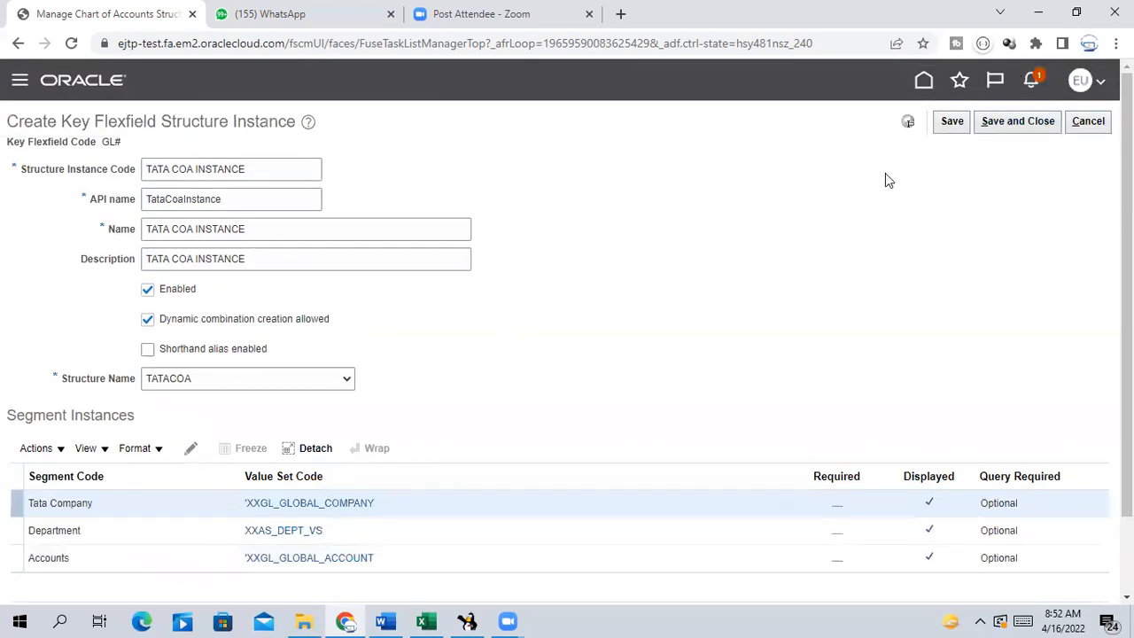
click(949, 124)
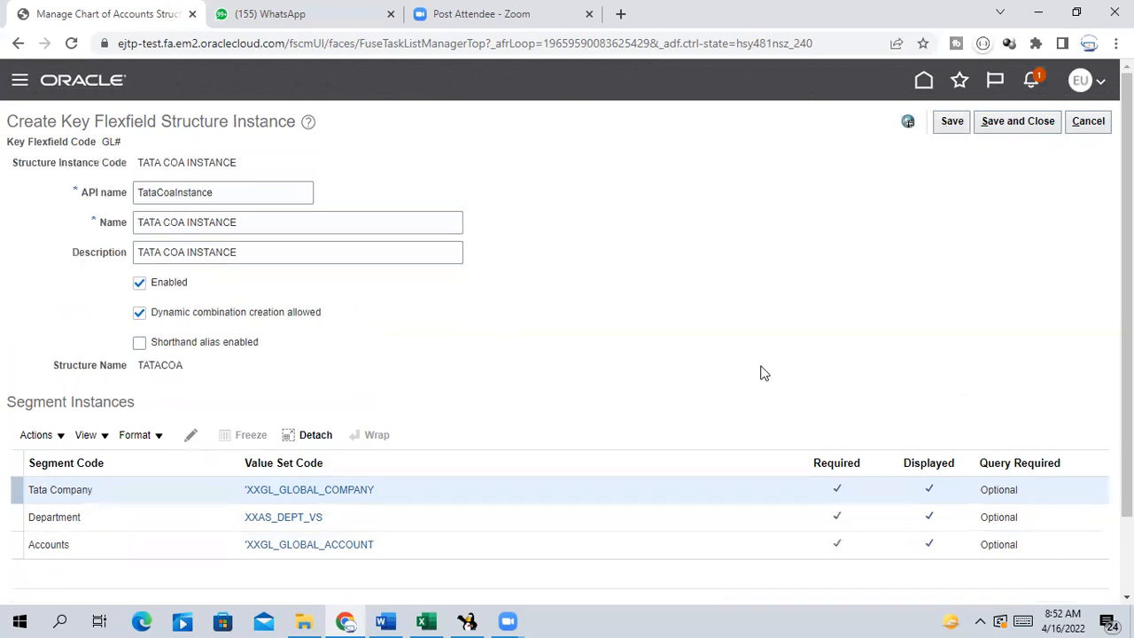
Open the value set XXGL_GLOBAL_COMPANY assigned to the Tata Company segment.
scroll(428, 375, down, 1)
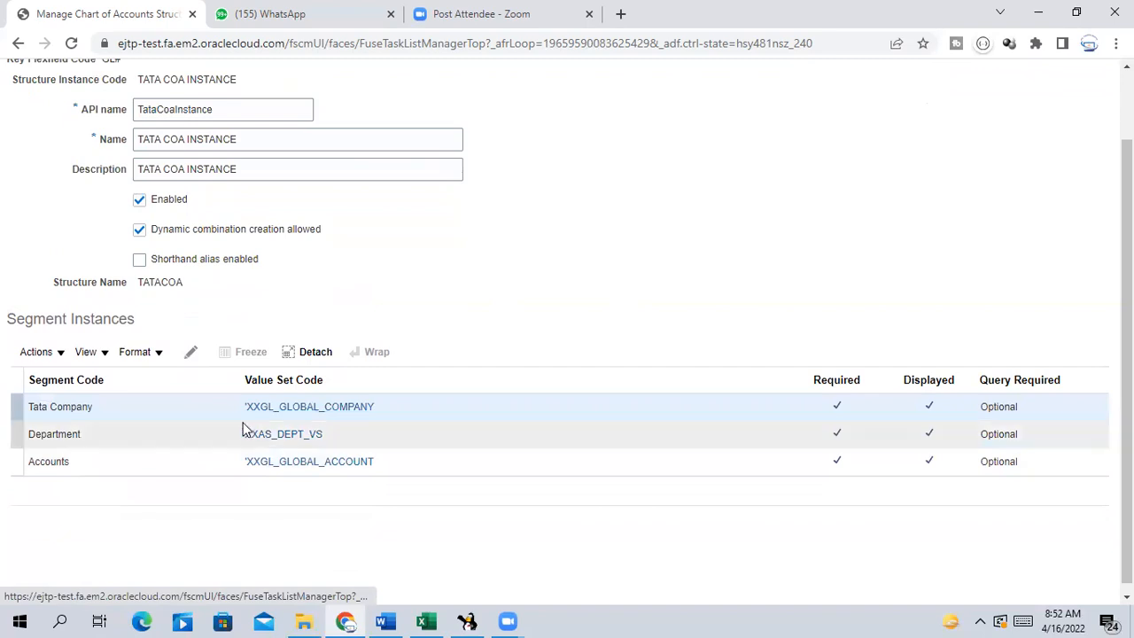
scroll(532, 322, up, 1)
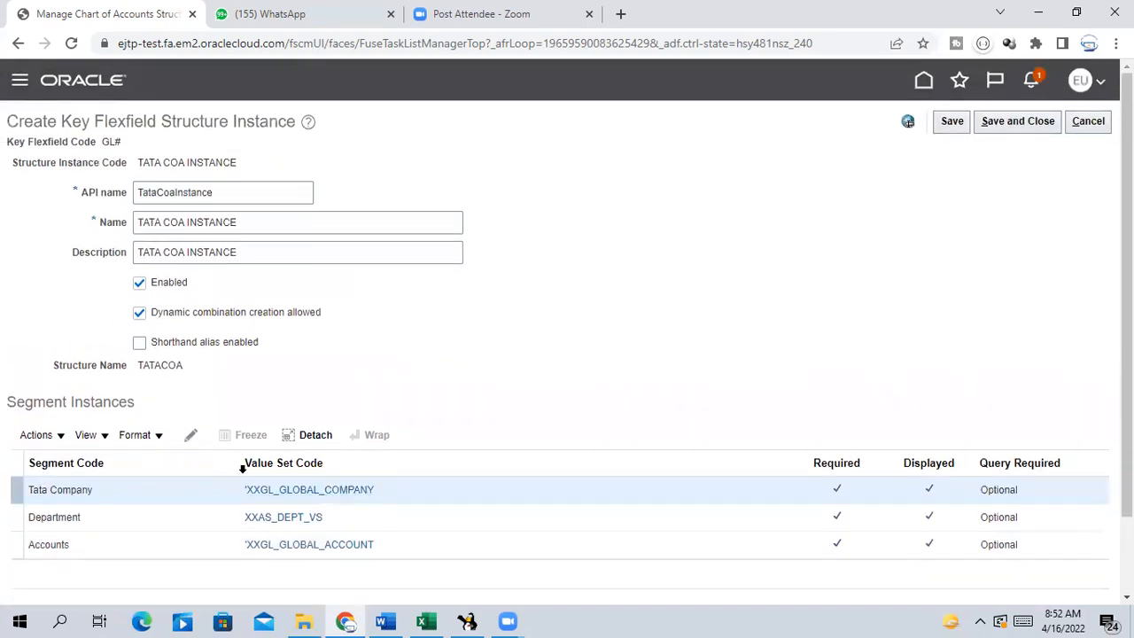
scroll(498, 408, down, 1)
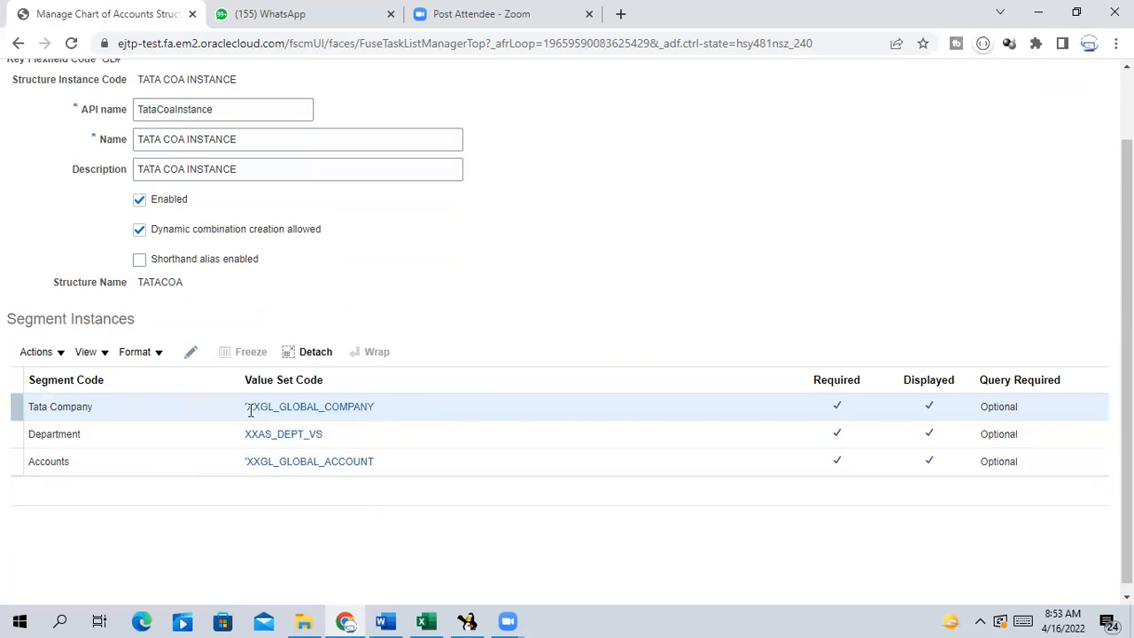
drag(237, 418, 376, 409)
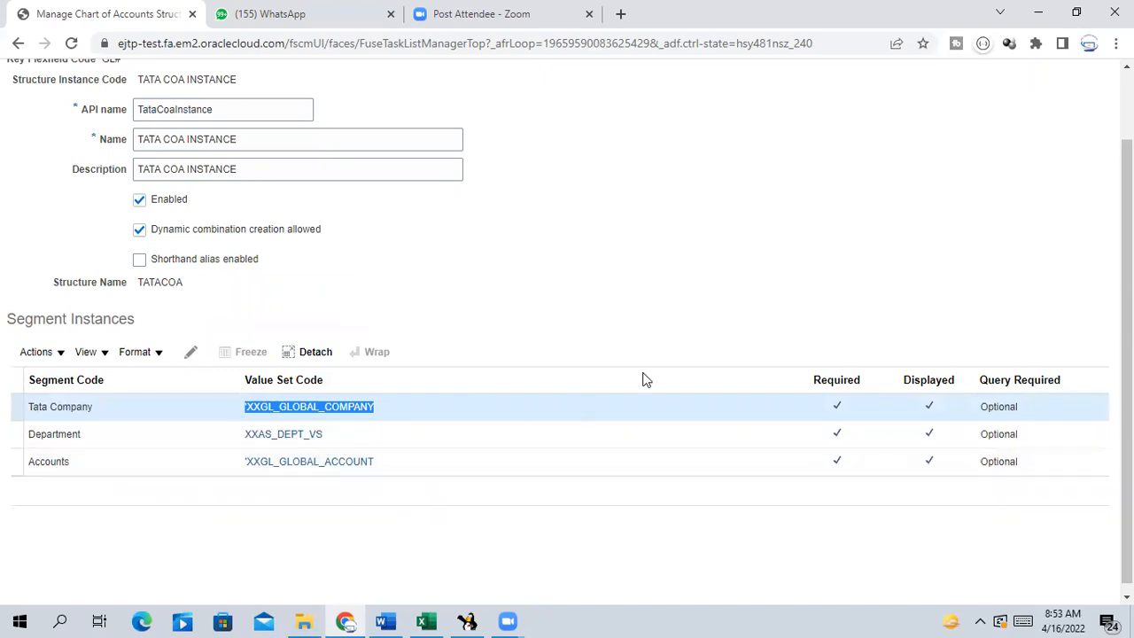
click(734, 244)
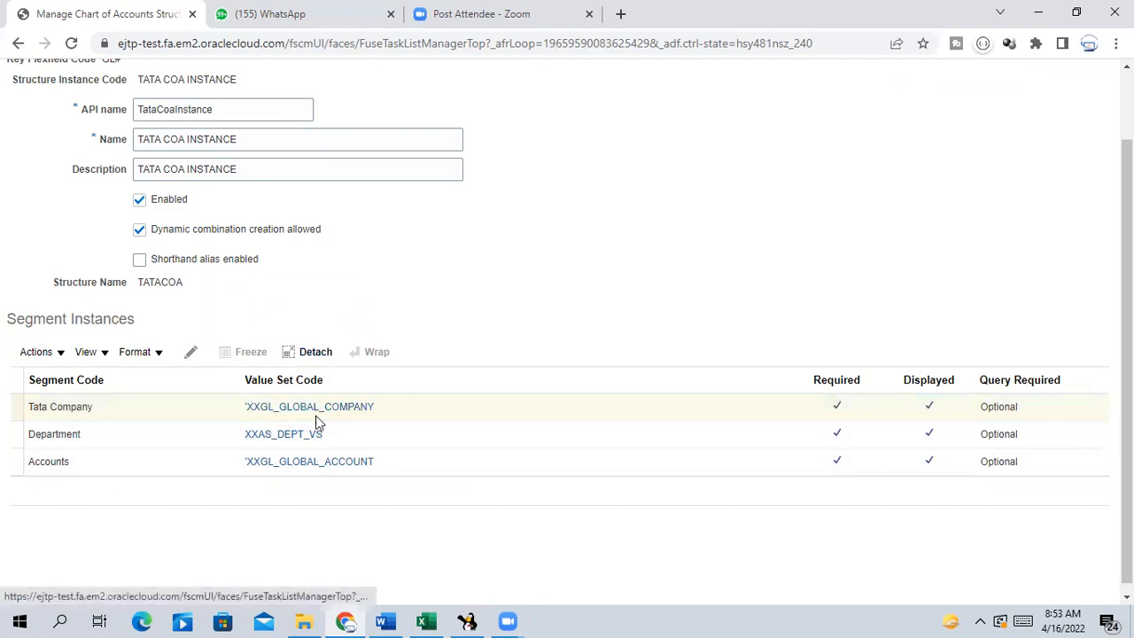
click(135, 408)
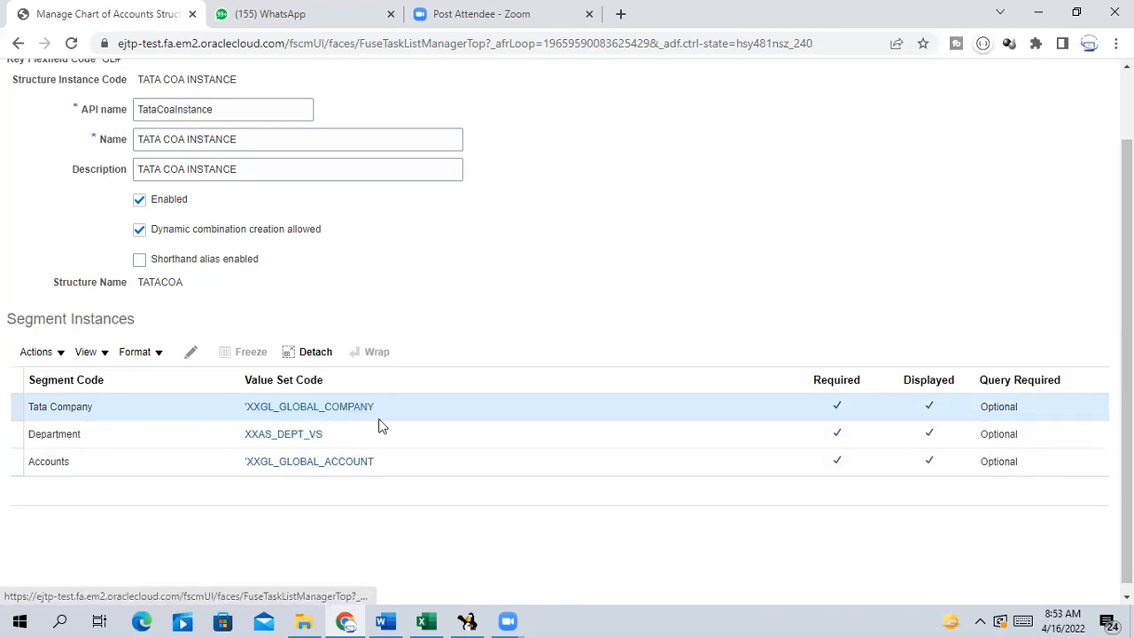
drag(390, 415, 261, 420)
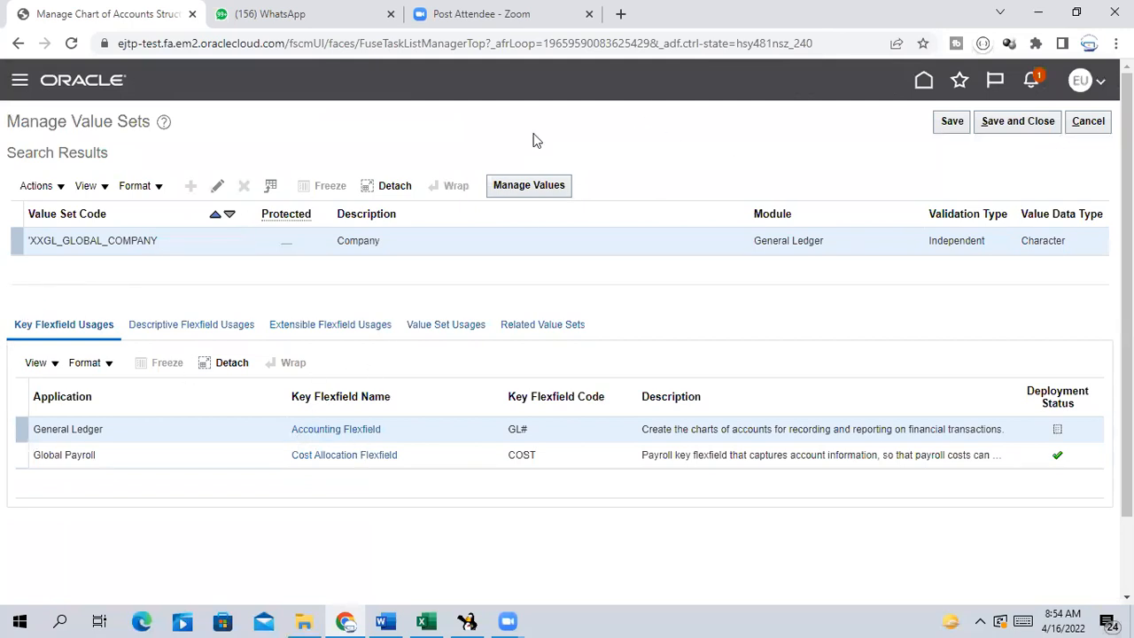
Go to managing the values of XXGL_GLOBAL_COMPANY and list its existing values with an unfiltered search.
click(551, 187)
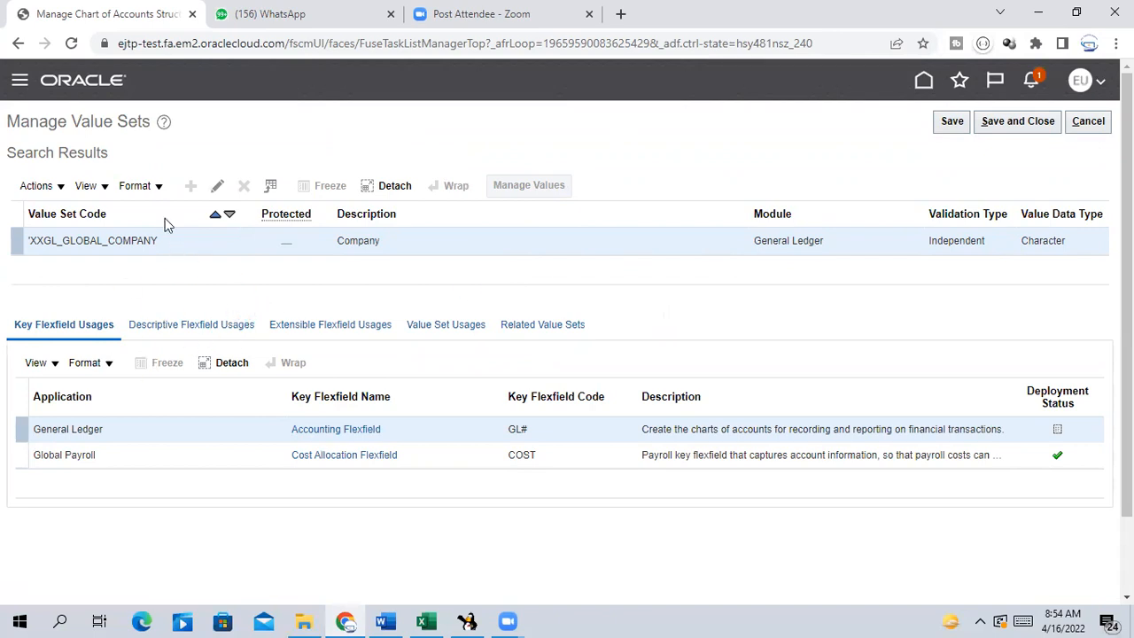
click(1041, 293)
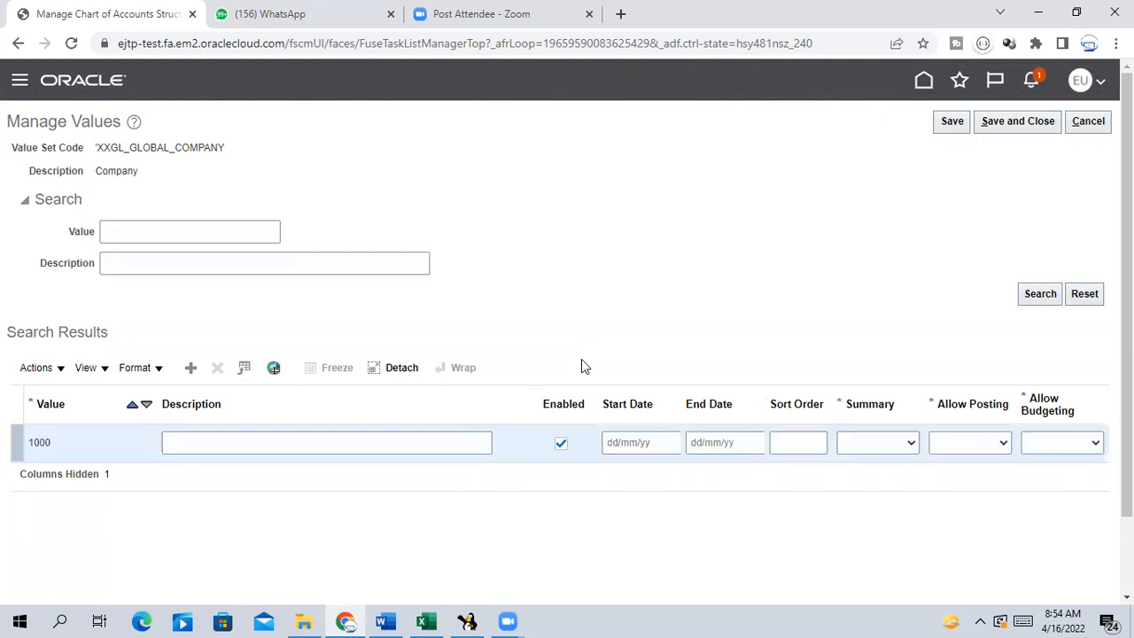
scroll(585, 354, down, 1)
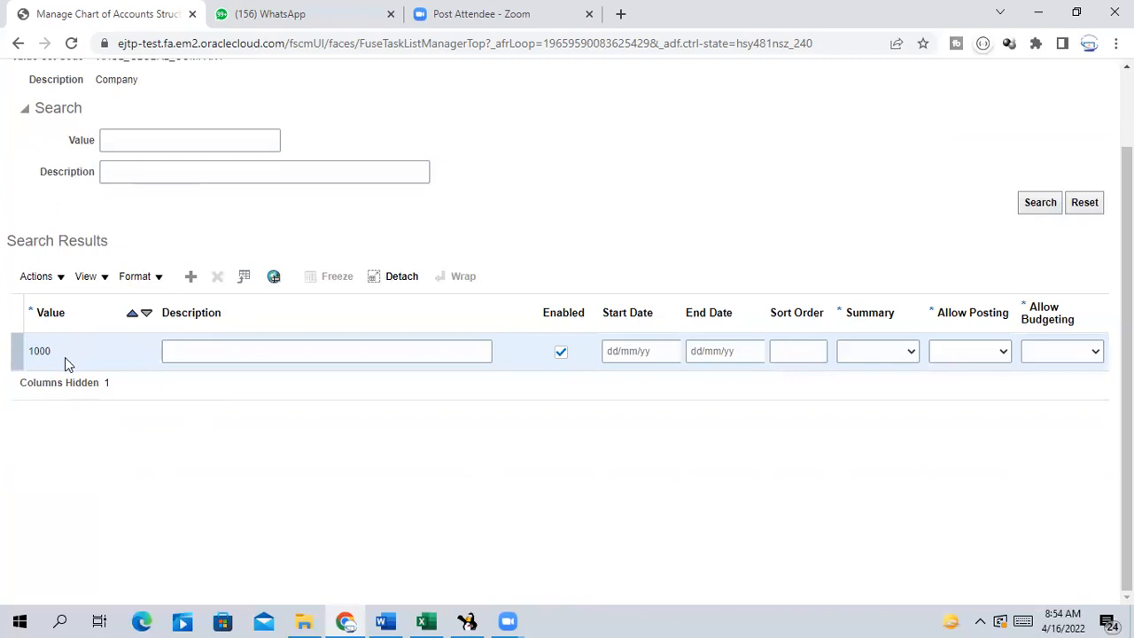
double_click(65, 357)
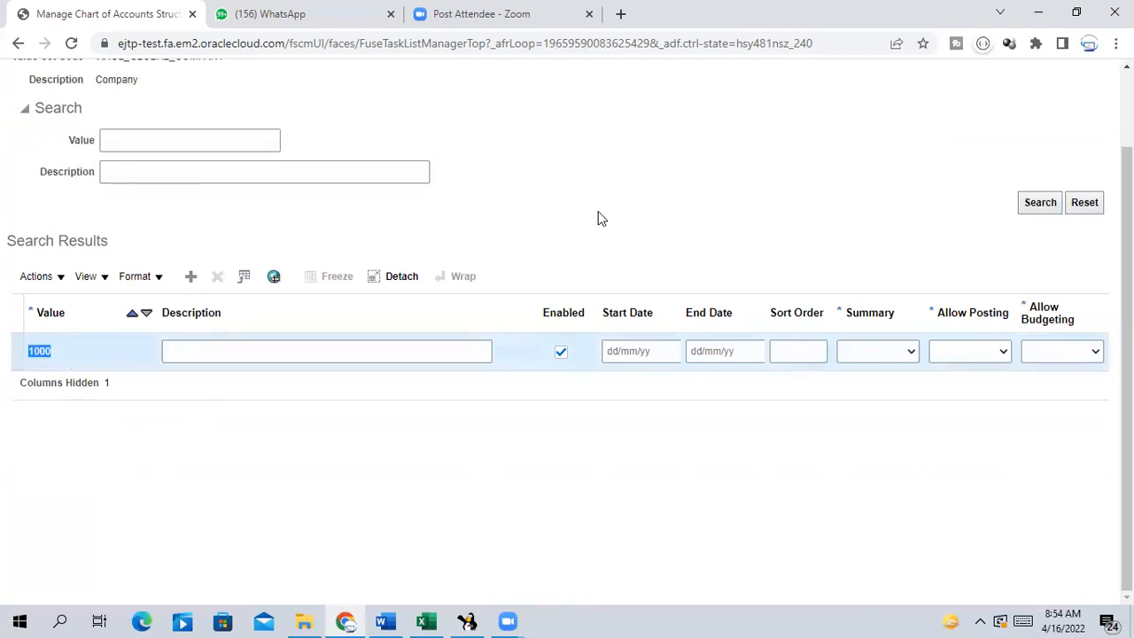
scroll(598, 218, up, 1)
drag(96, 147, 247, 145)
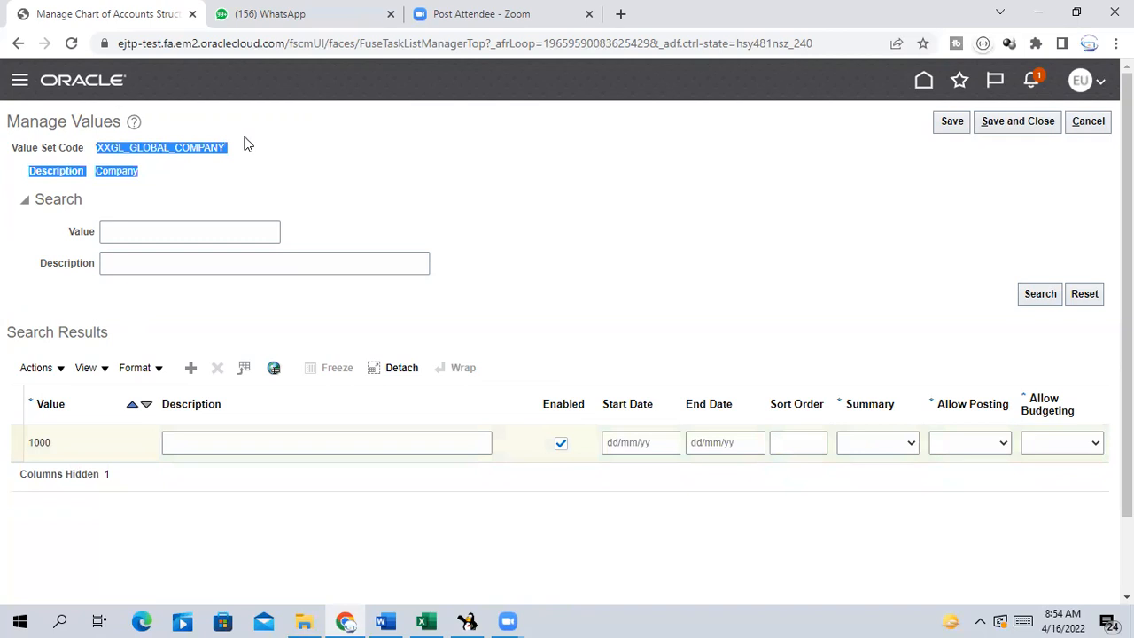
click(651, 202)
scroll(676, 197, down, 1)
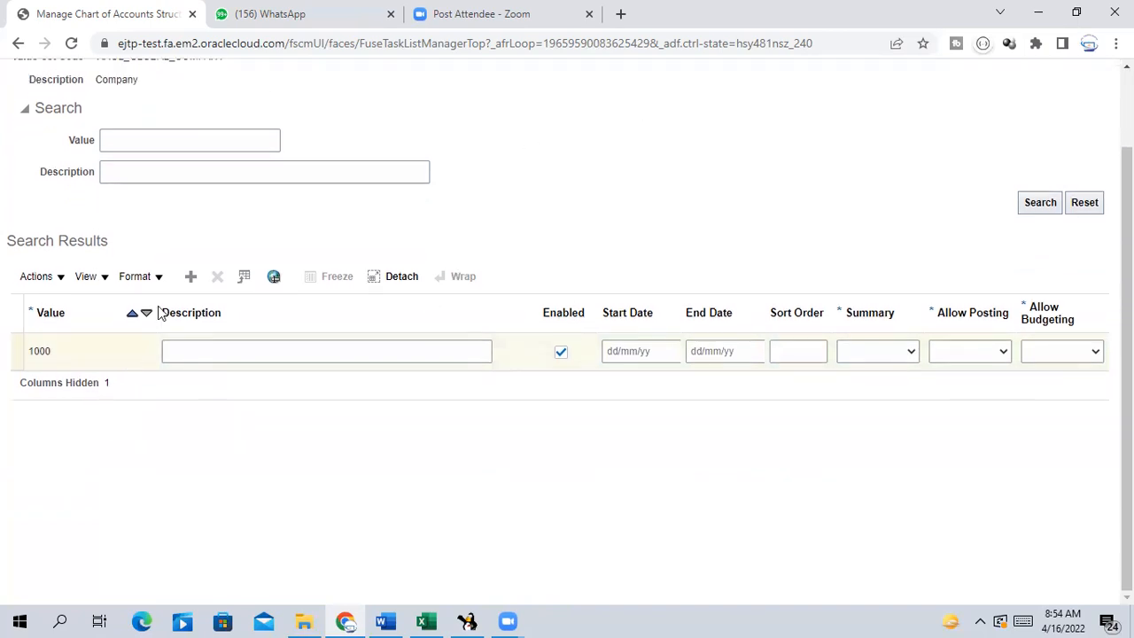
Add value 1001 with the description Tata Moters to the company value set.
click(192, 280)
click(112, 346)
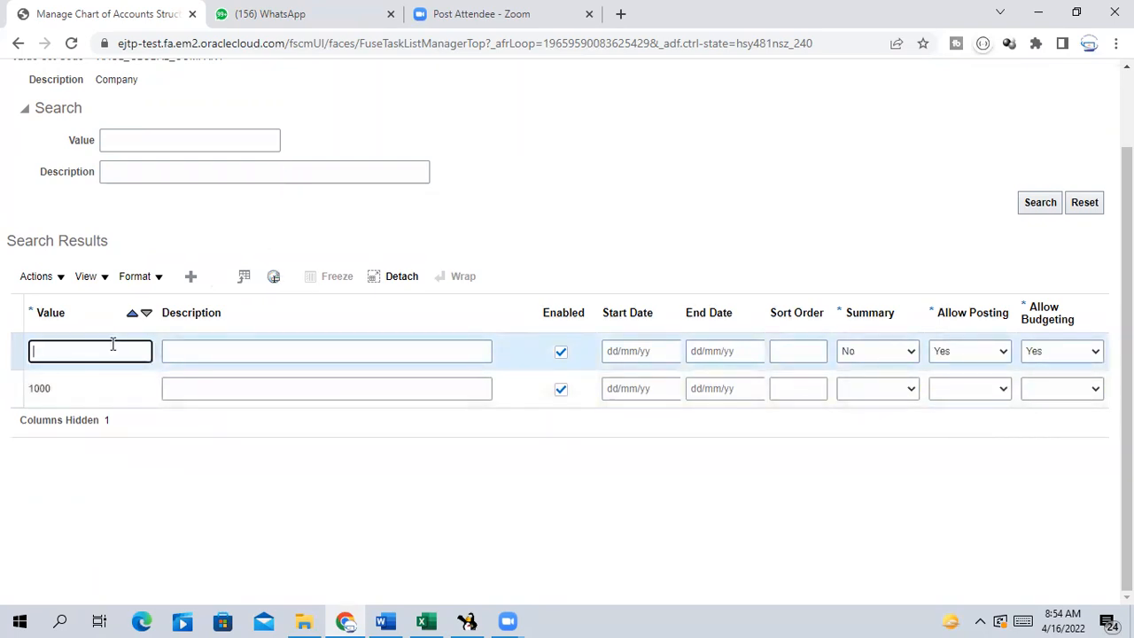
text(1001)
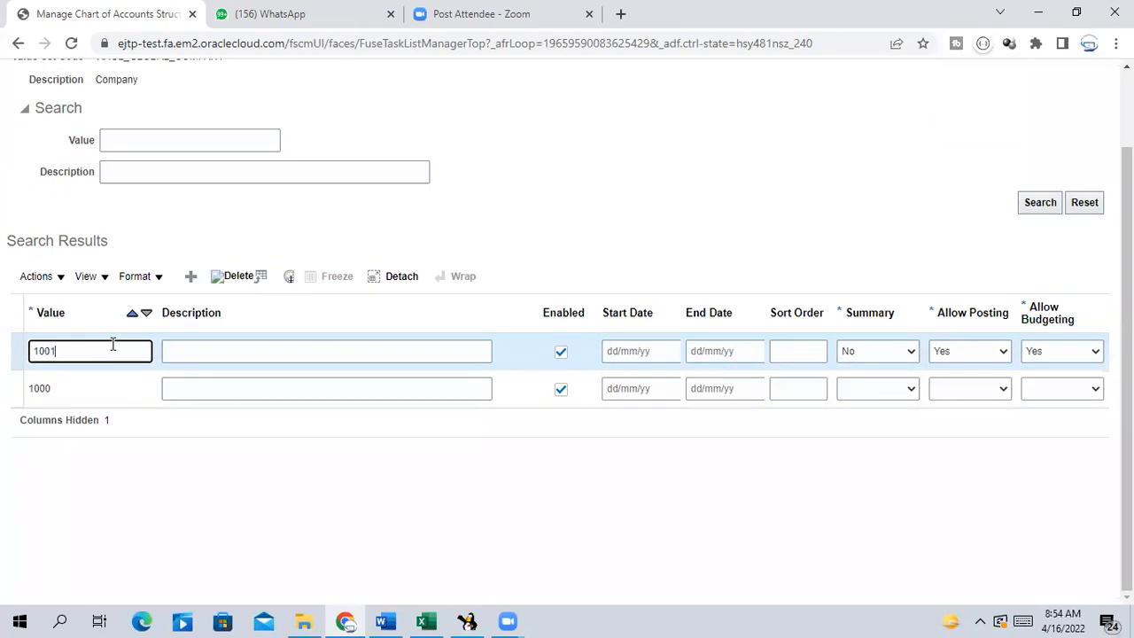
scroll(113, 355, up, 2)
click(188, 442)
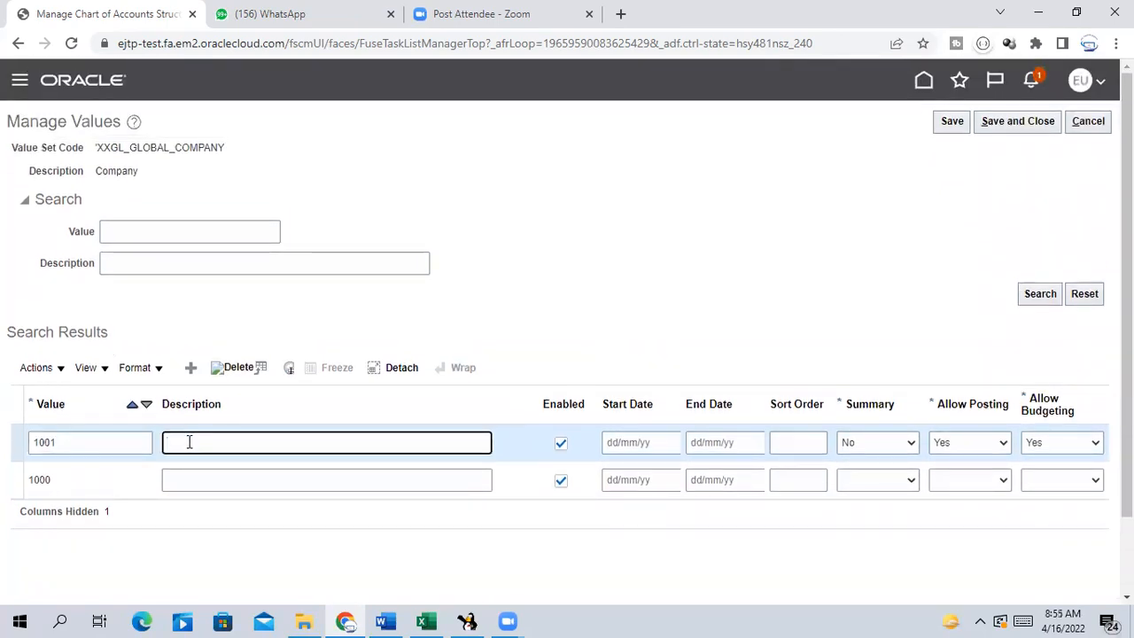
text(Tata Moters)
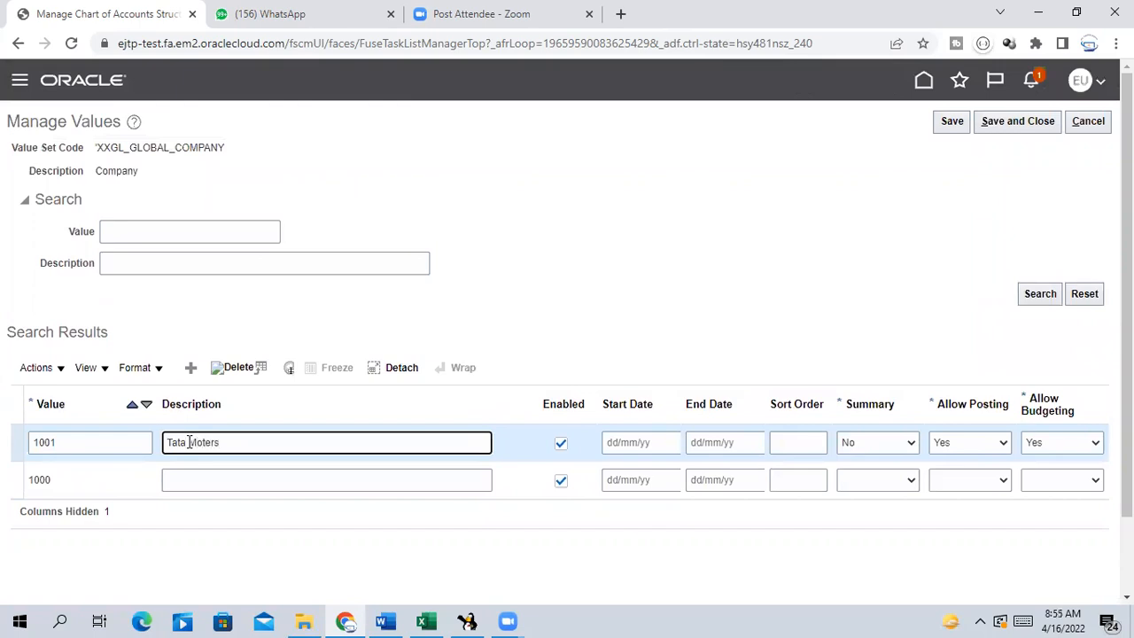
click(508, 279)
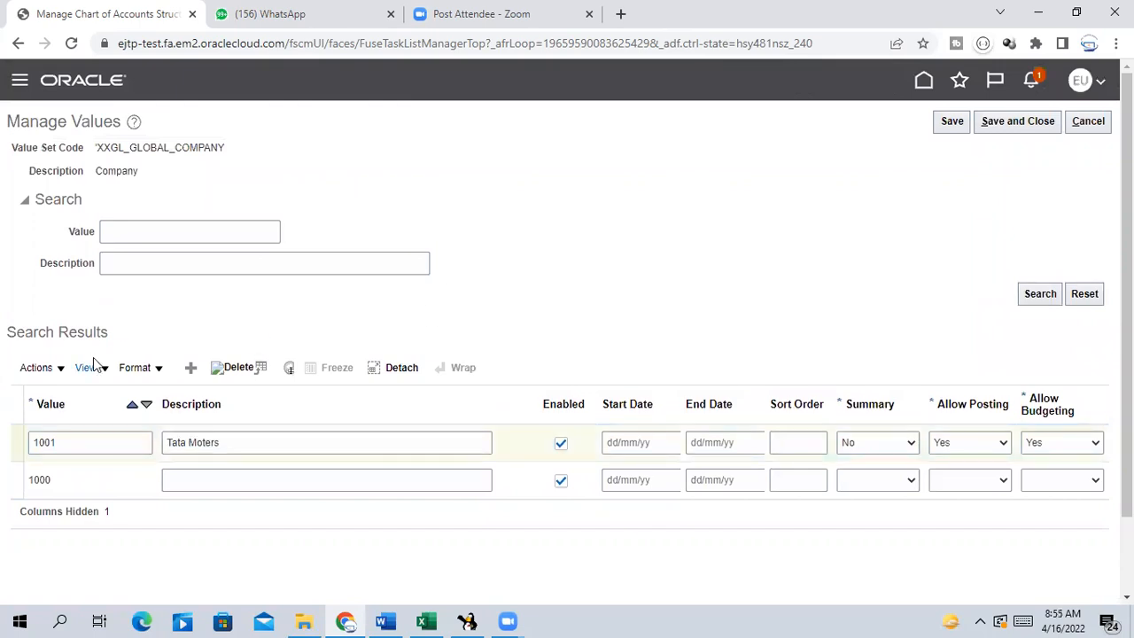
Add value 1002 with the description Tata Capital to the company value set.
click(191, 367)
click(70, 447)
text(1002)
key(Tab)
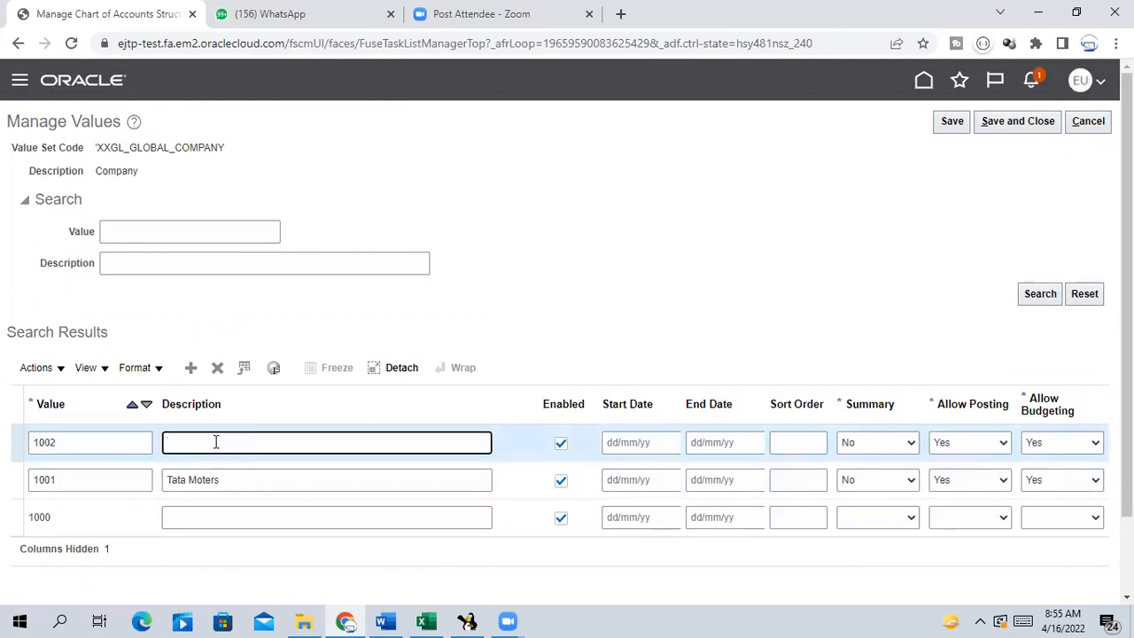
text(Tata)
text(ta C)
text(apita)
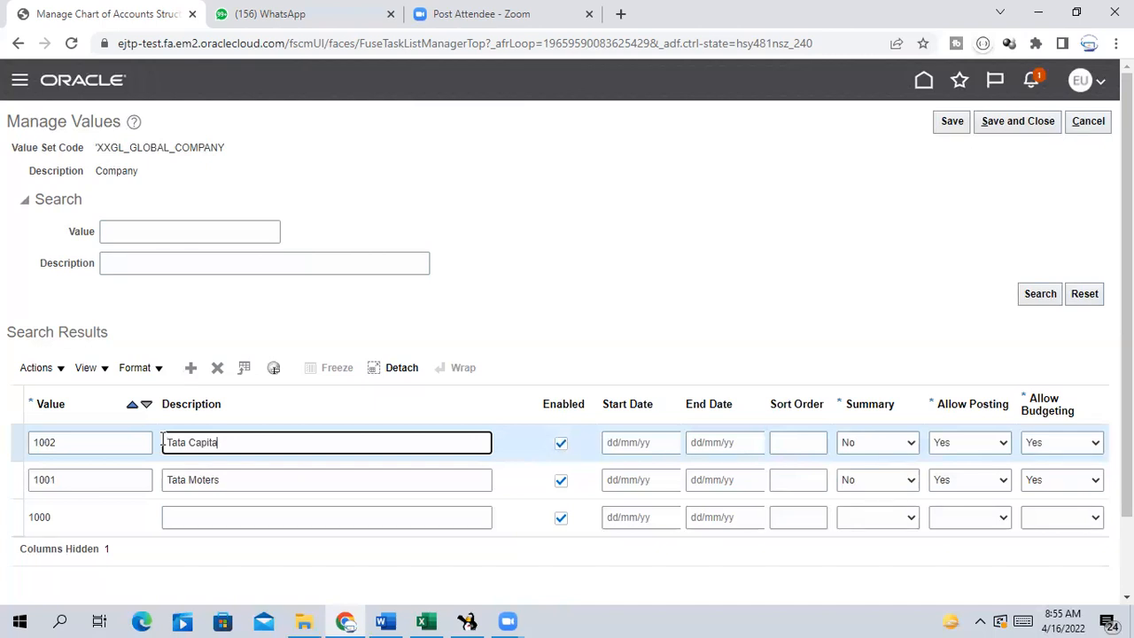
click(696, 196)
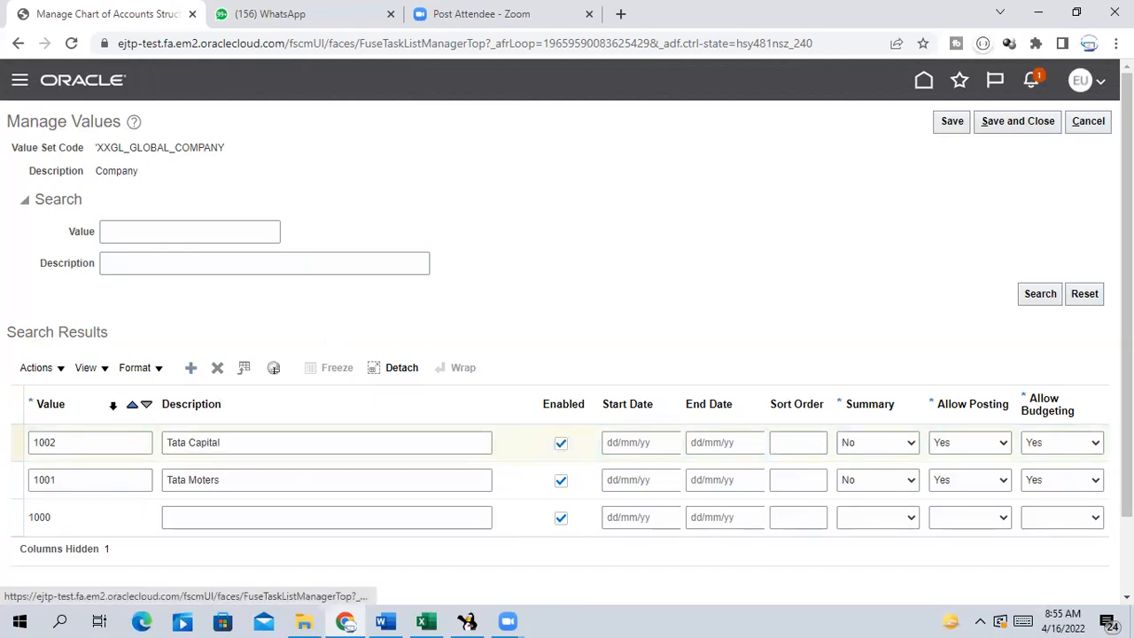
Add value 1003 with the description Tata Salt to the company value set.
click(83, 520)
click(72, 441)
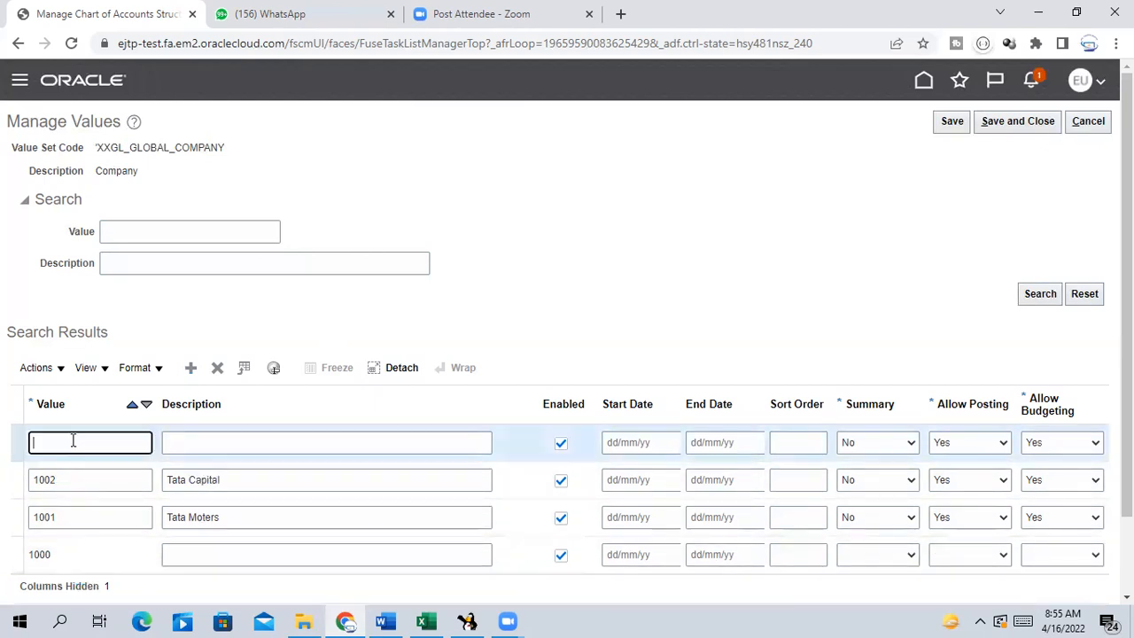
key(Tab)
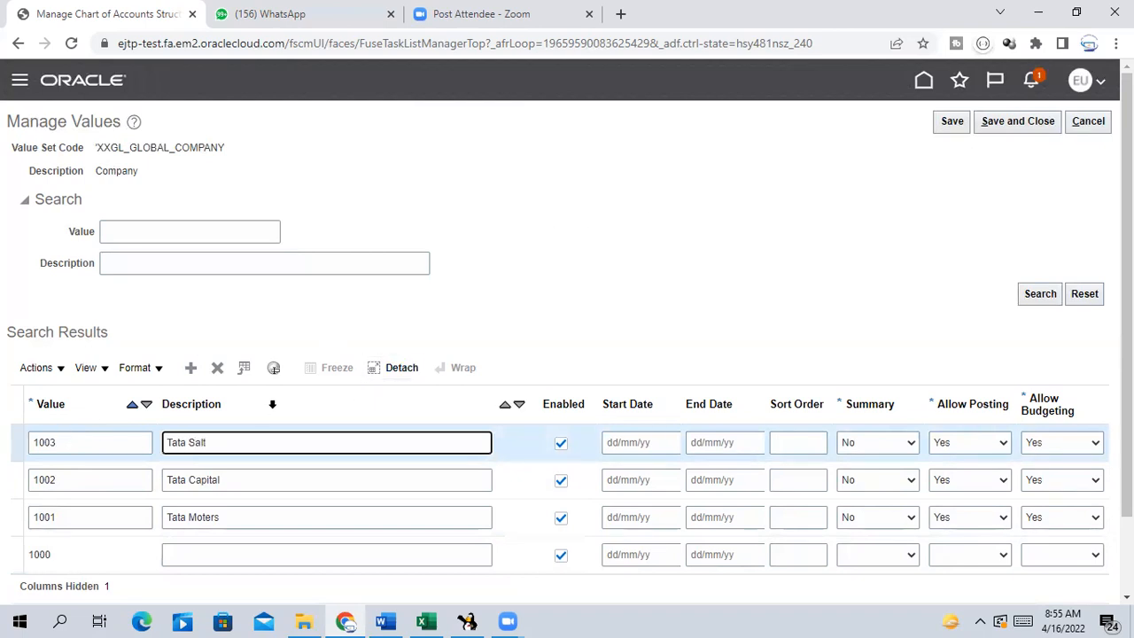
click(578, 278)
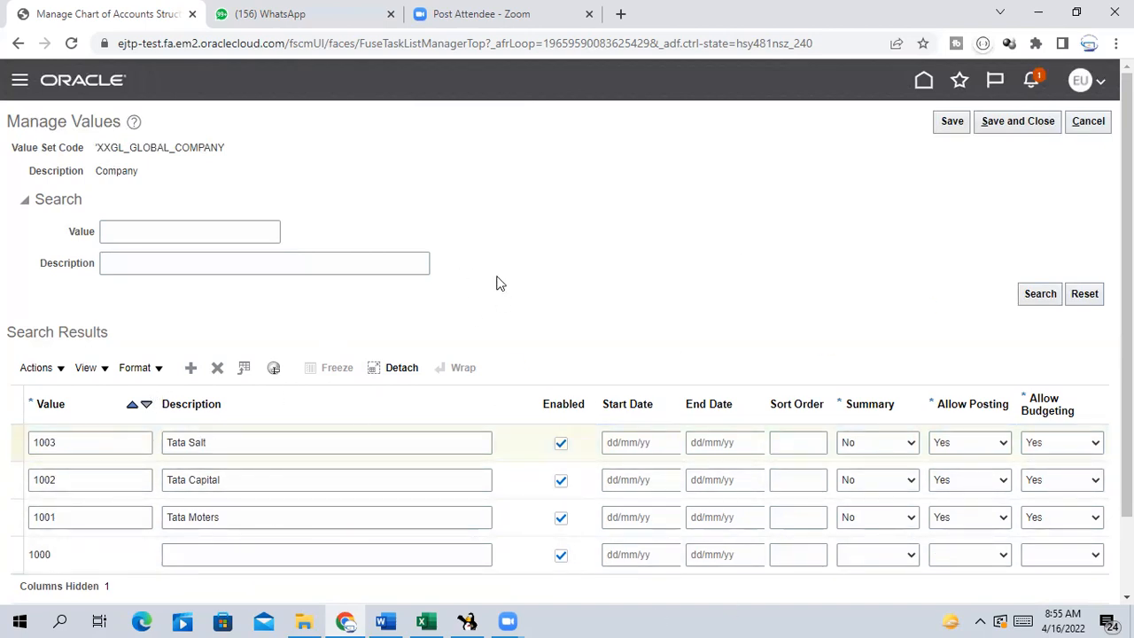
Review the value set code and the newly entered company values with their descriptions.
drag(97, 145, 276, 142)
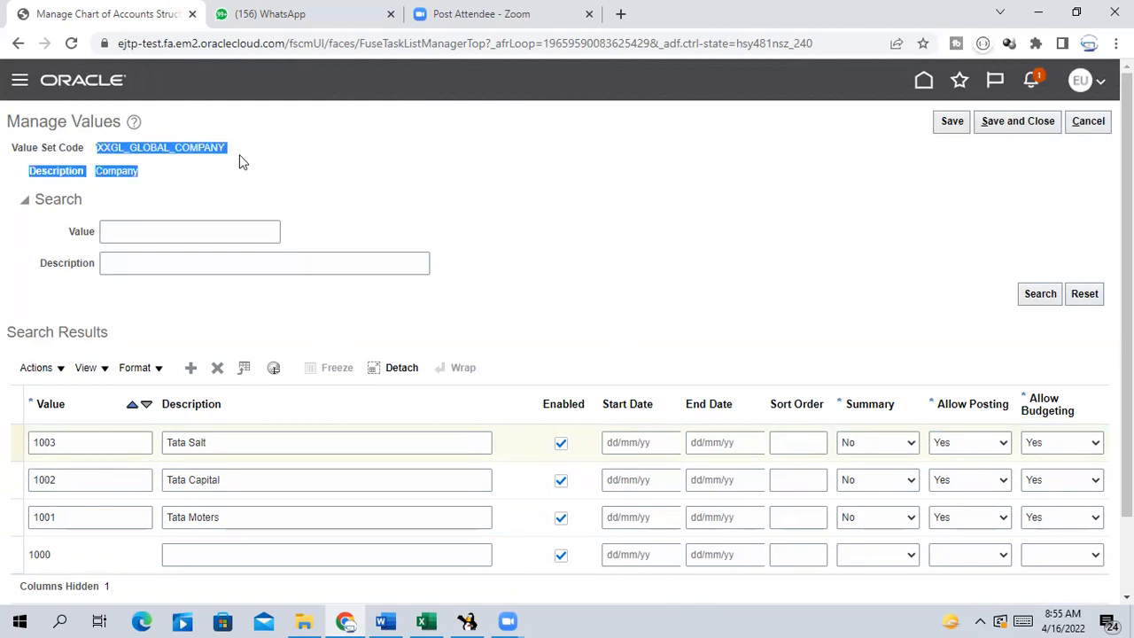
click(168, 175)
drag(100, 148, 354, 190)
scroll(354, 189, down, 1)
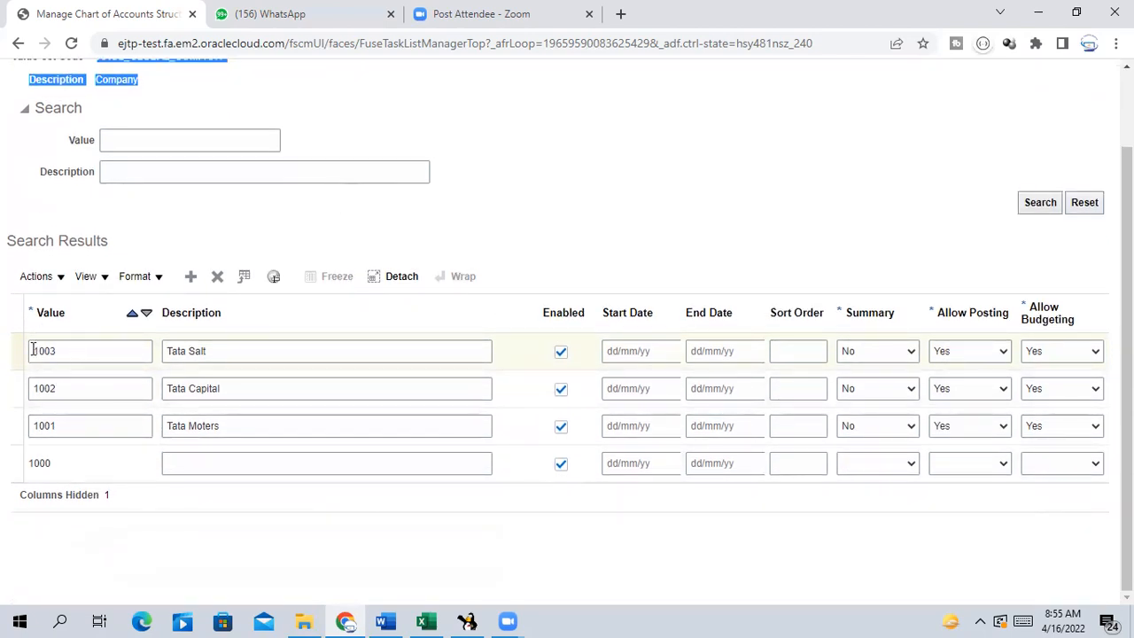
drag(32, 351, 115, 349)
drag(224, 351, 9, 355)
click(251, 439)
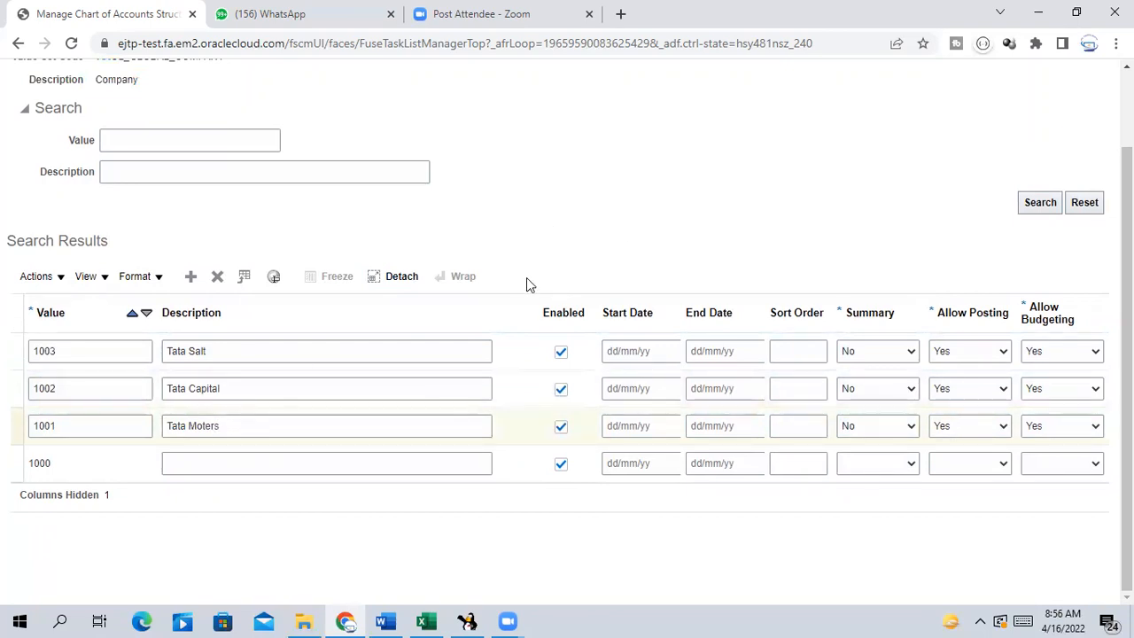
Give company value 1000 the description Tata Software.
scroll(514, 283, up, 1)
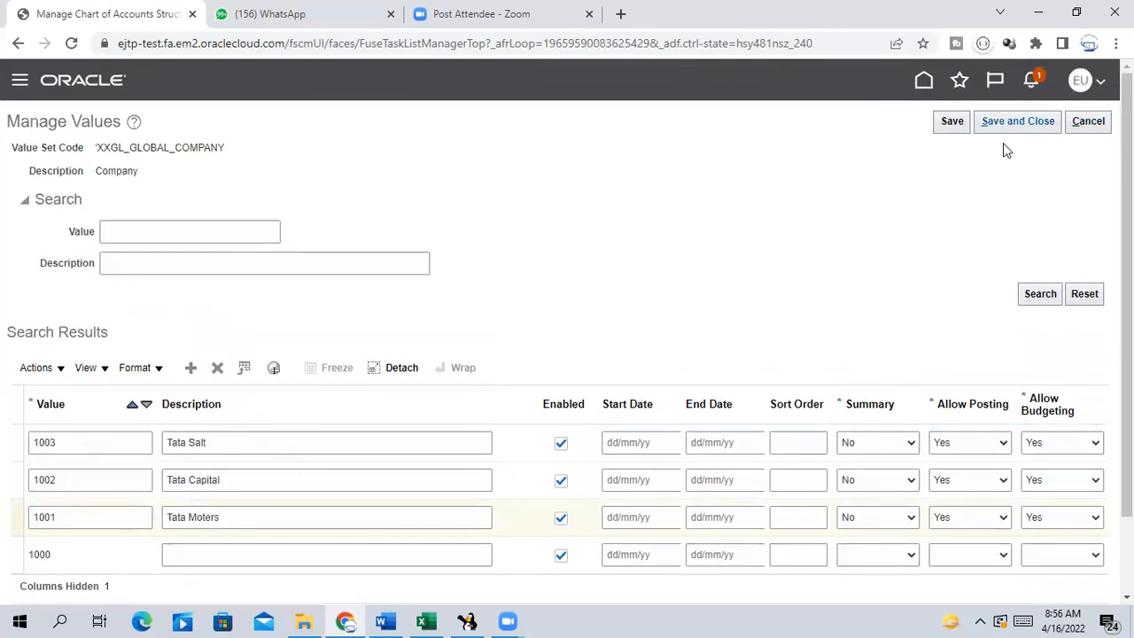
scroll(1005, 147, down, 1)
click(255, 457)
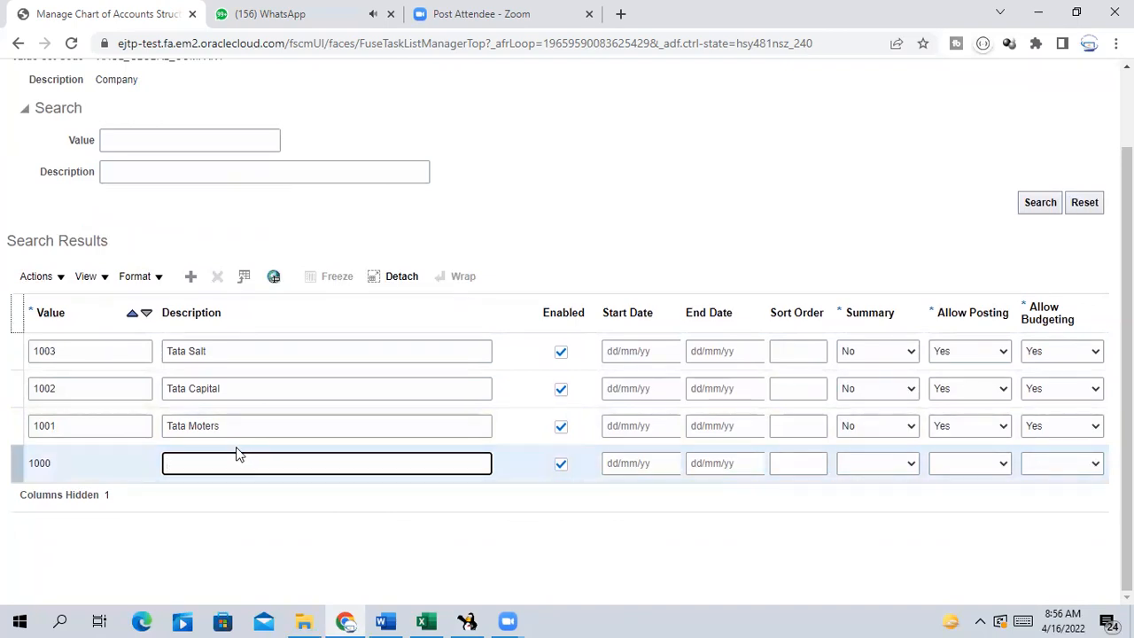
text(Tata)
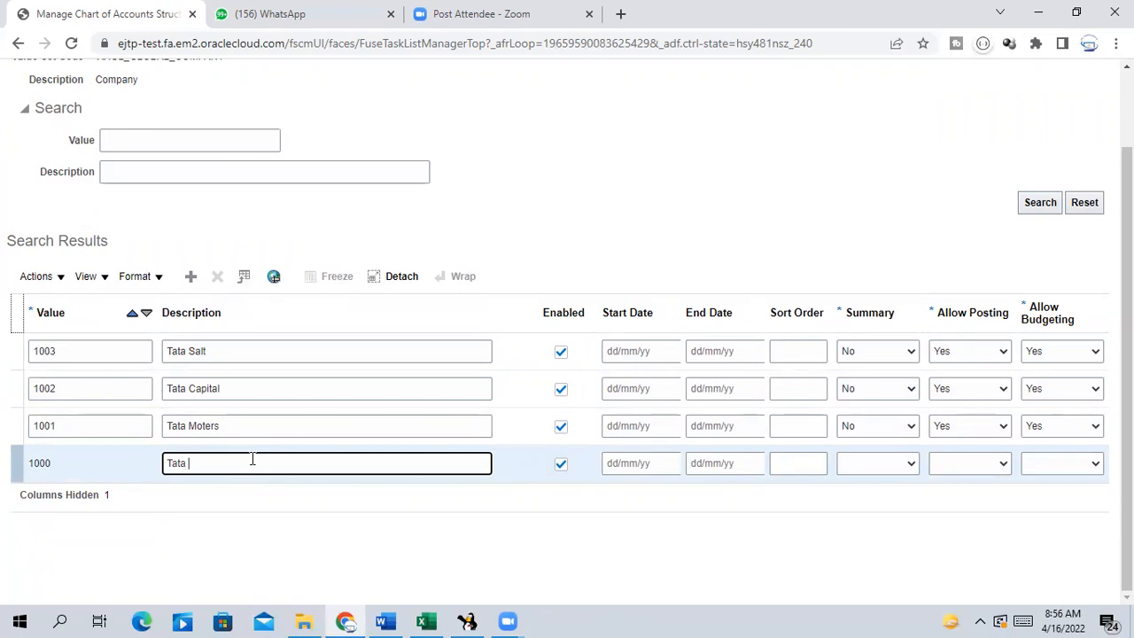
text( Softwa)
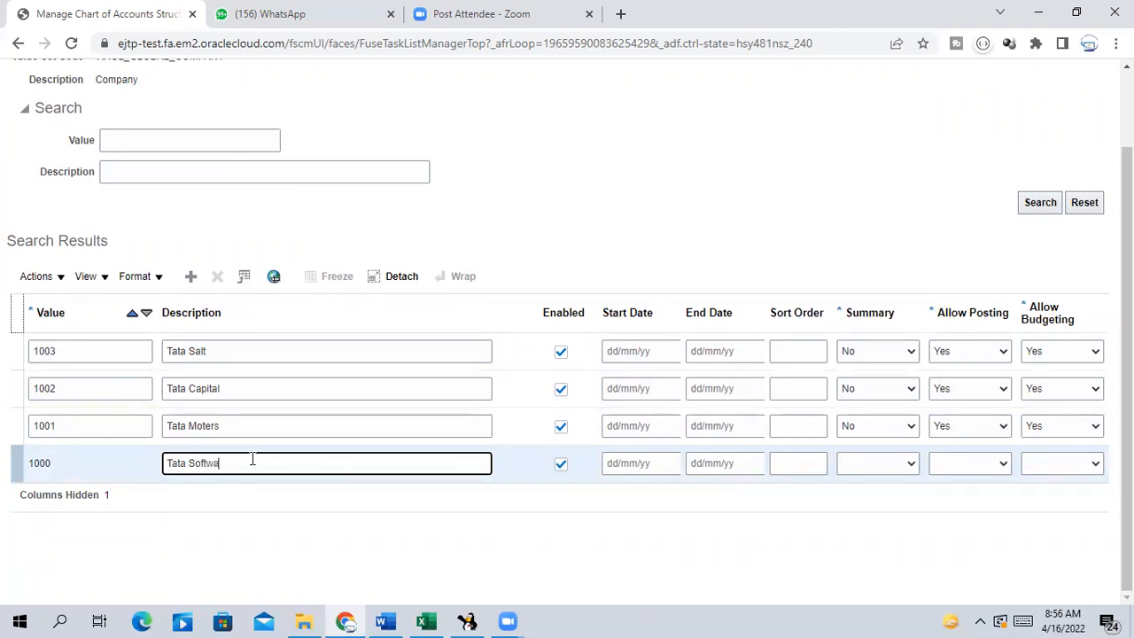
text(re)
click(567, 217)
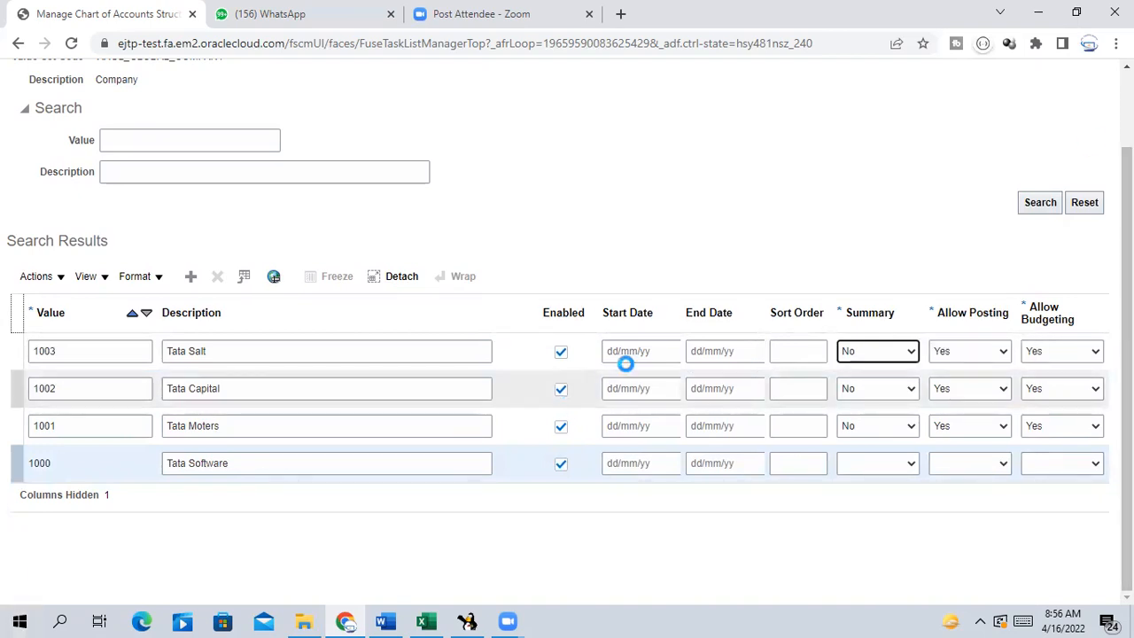
click(636, 353)
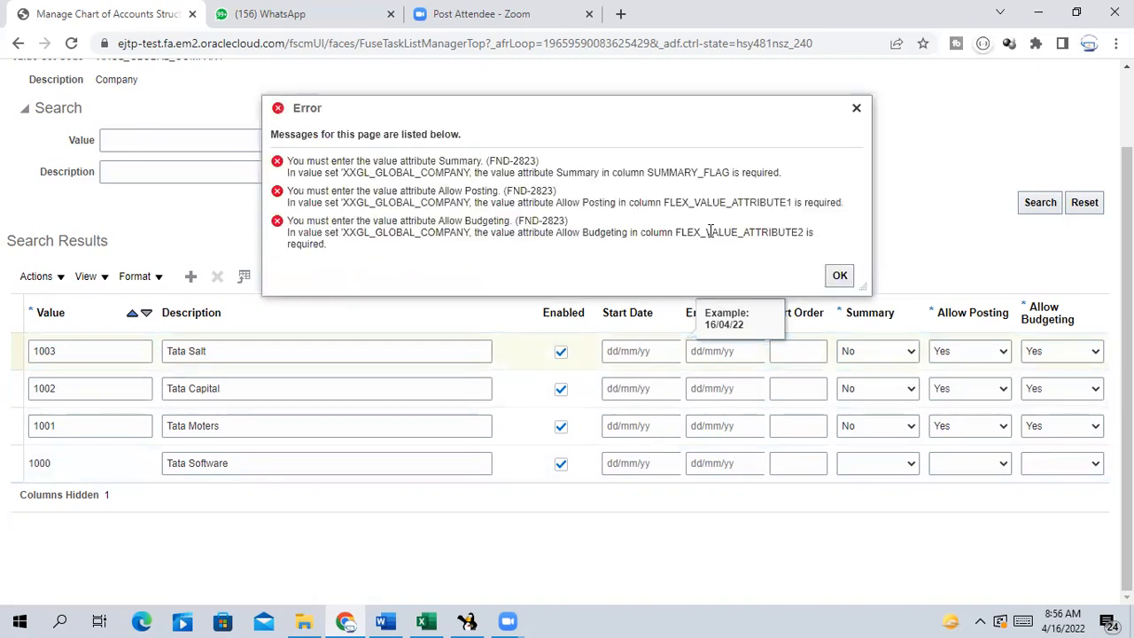
click(856, 109)
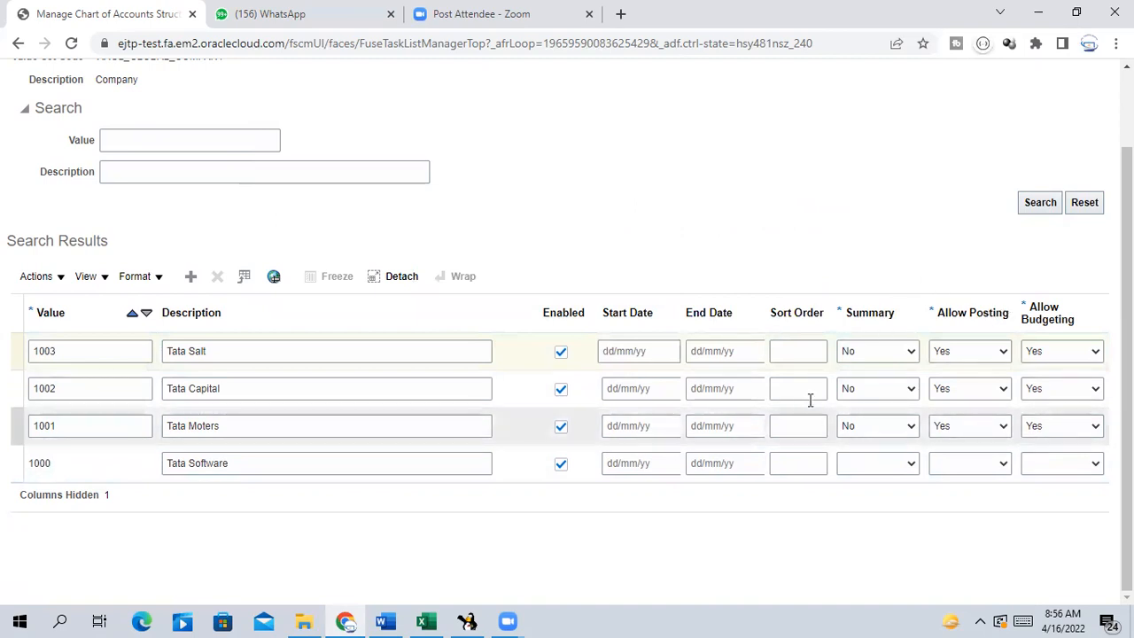
Set Summary to No for company value 1000.
click(882, 464)
click(859, 497)
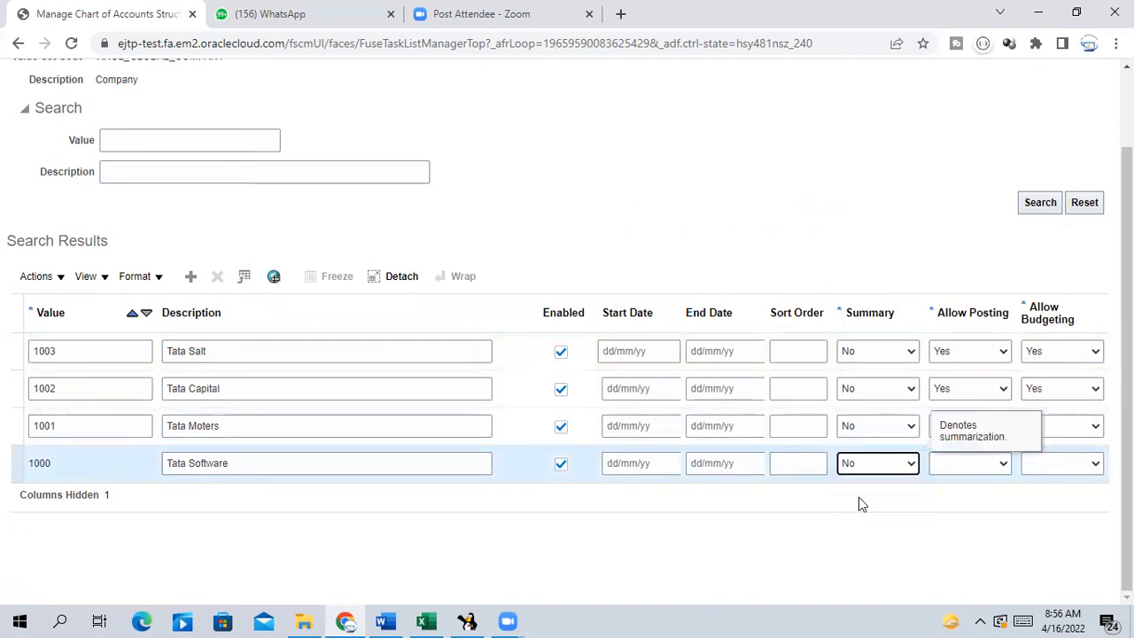
click(847, 275)
click(645, 360)
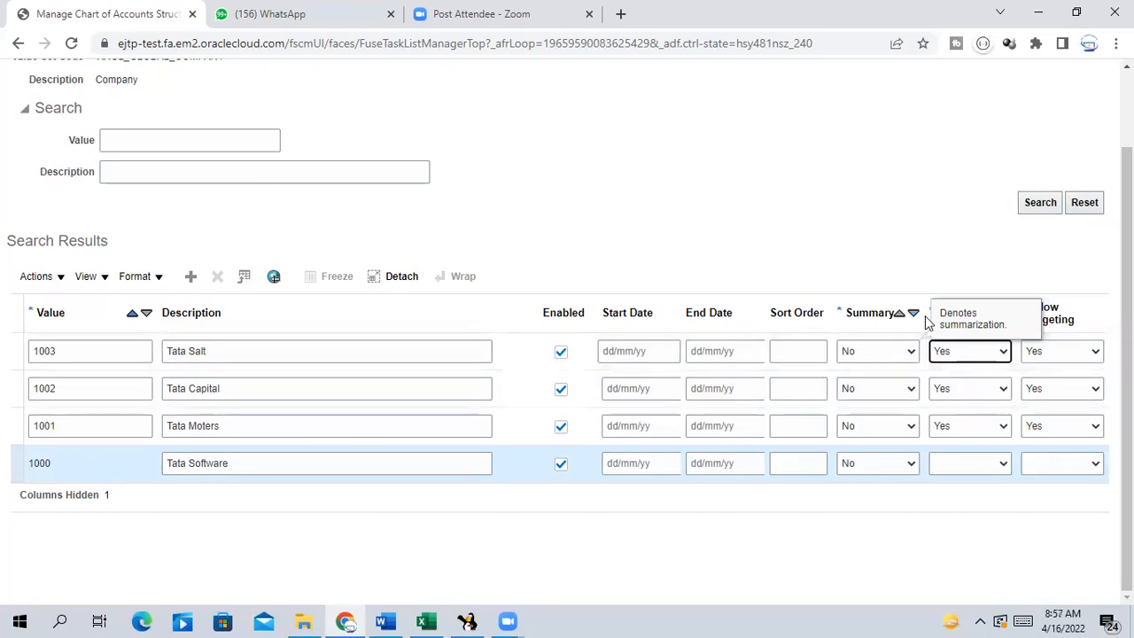
click(880, 357)
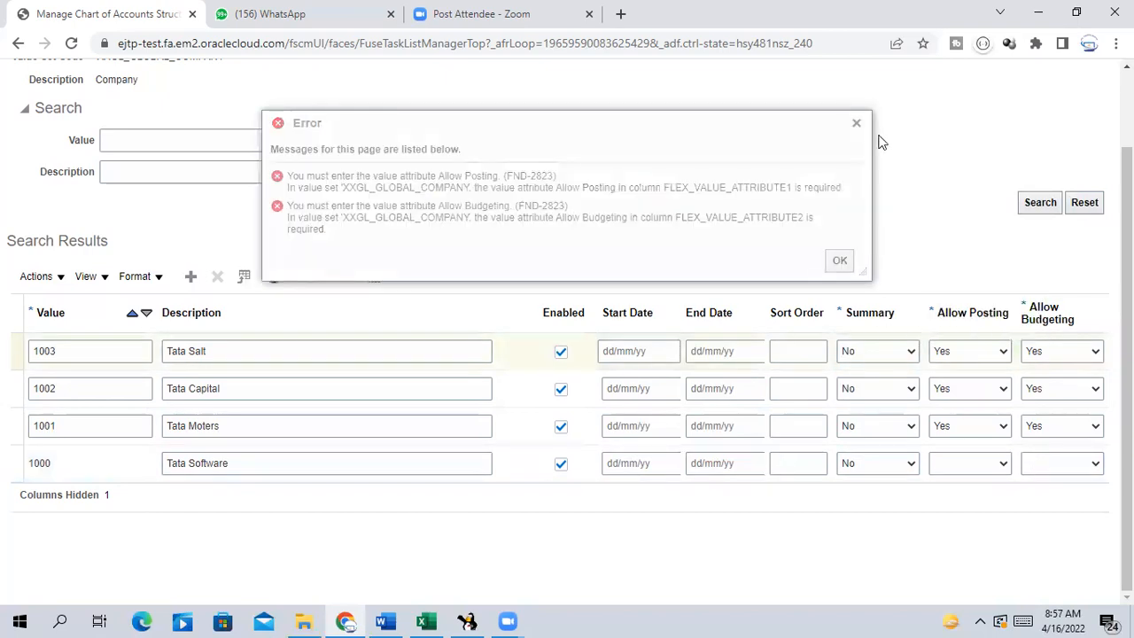
click(857, 124)
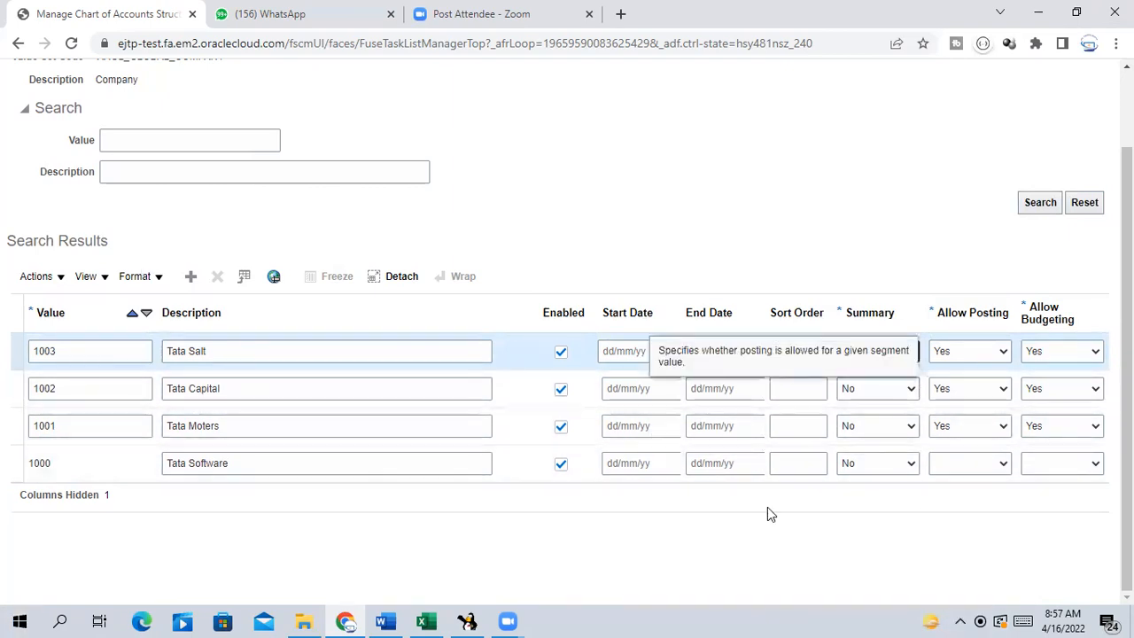
Set Allow Posting to Yes for company value 1000.
click(965, 466)
click(961, 482)
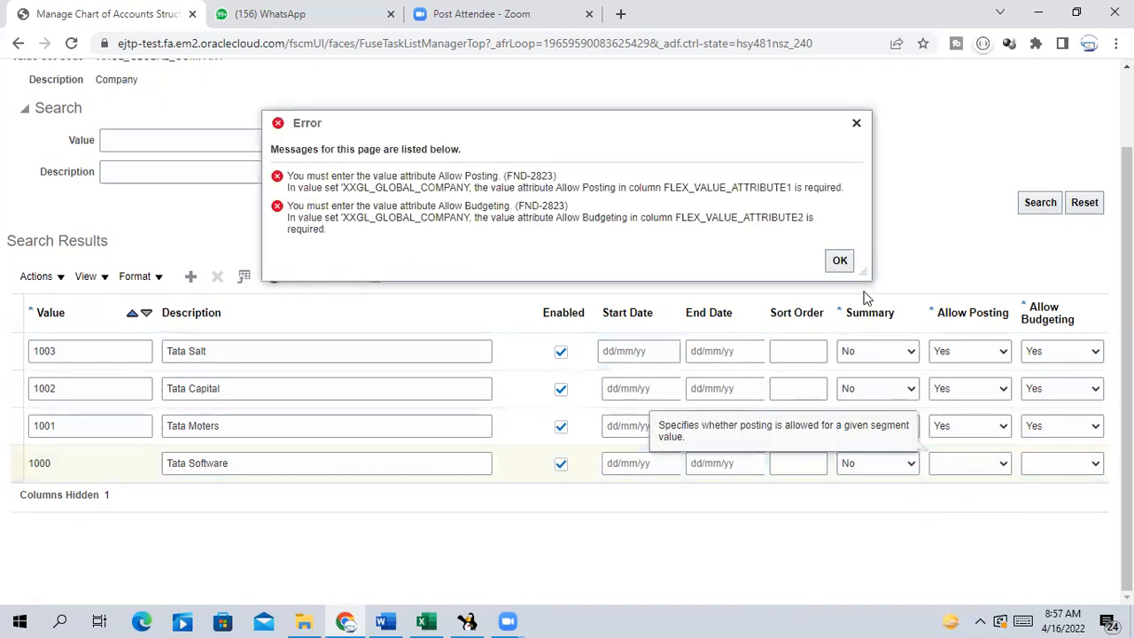
click(838, 258)
click(962, 478)
click(946, 508)
click(633, 245)
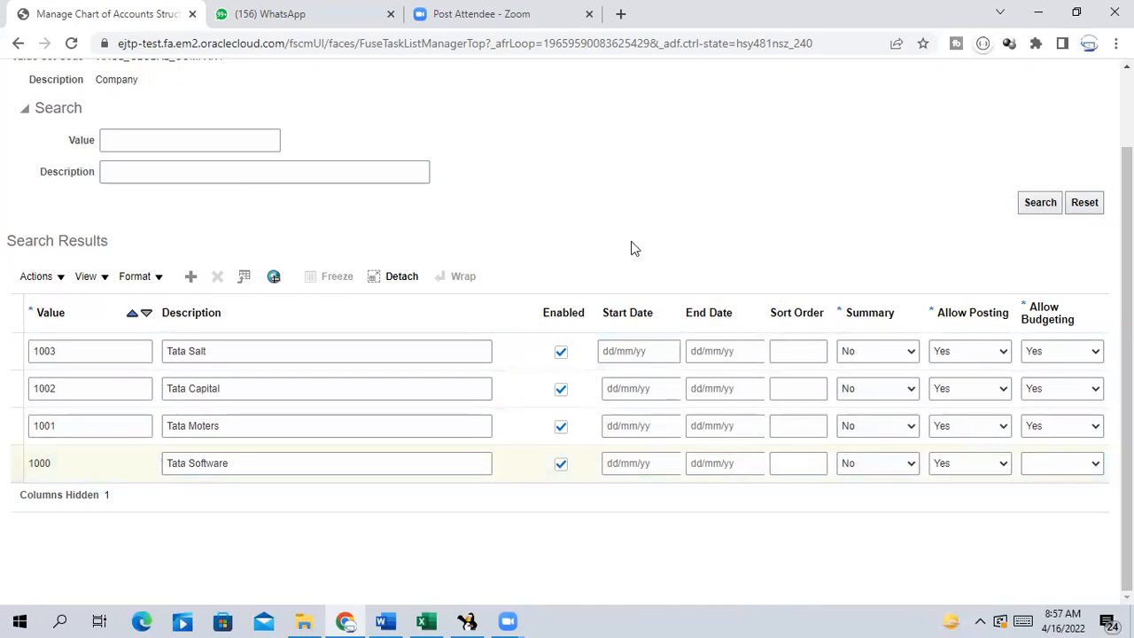
scroll(641, 244, up, 1)
scroll(641, 266, down, 2)
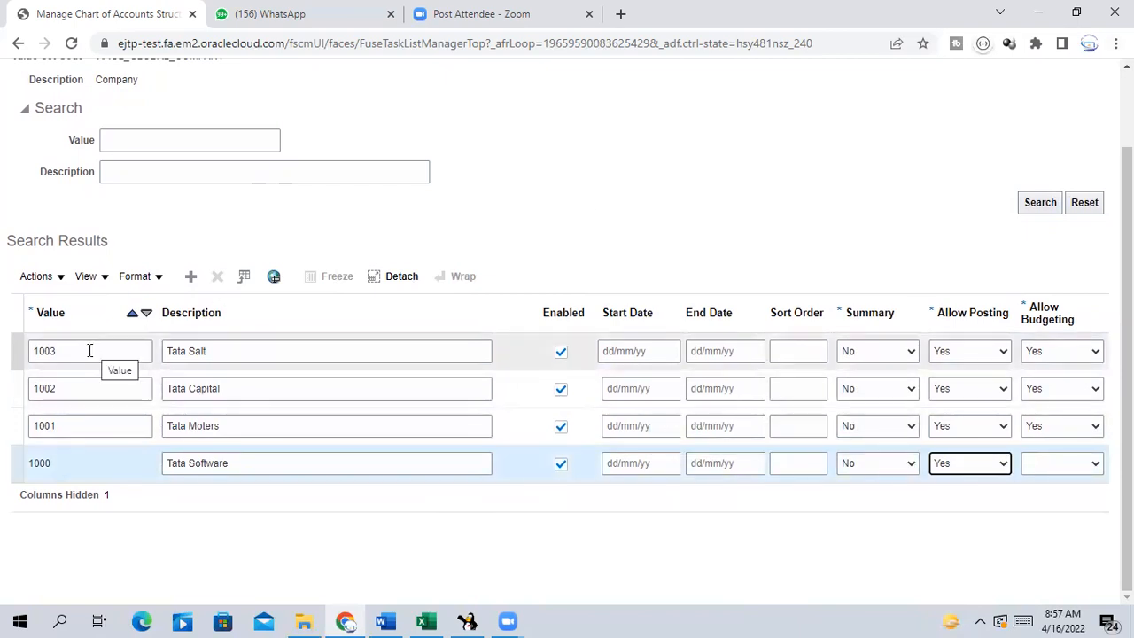
Set Allow Budgeting to Yes for company value 1000.
drag(88, 350, 29, 353)
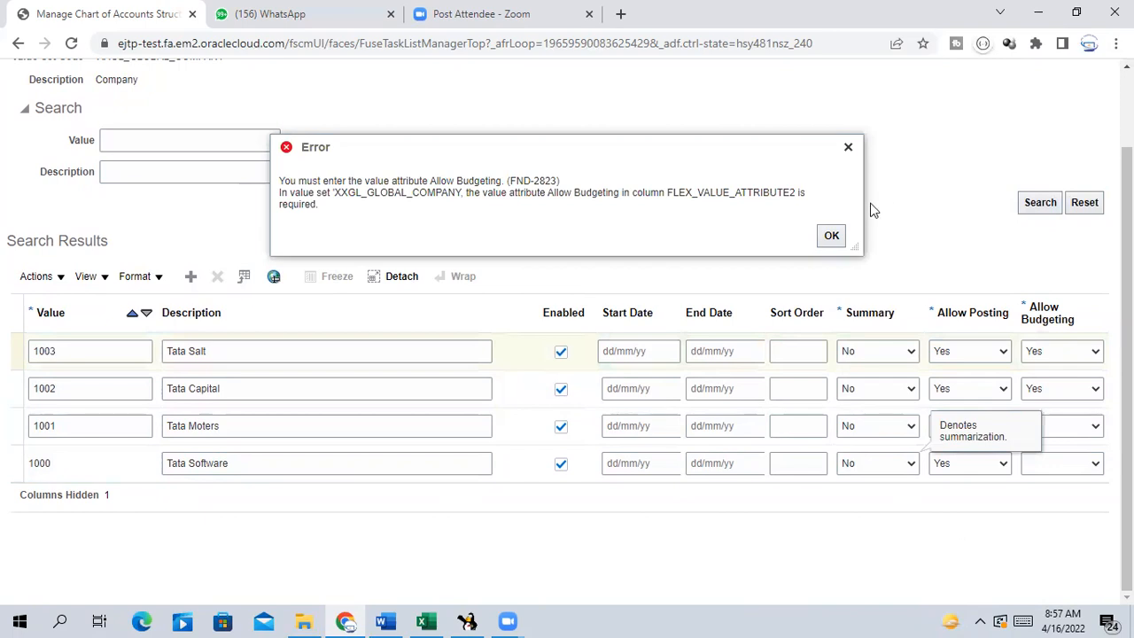
click(836, 235)
click(1047, 463)
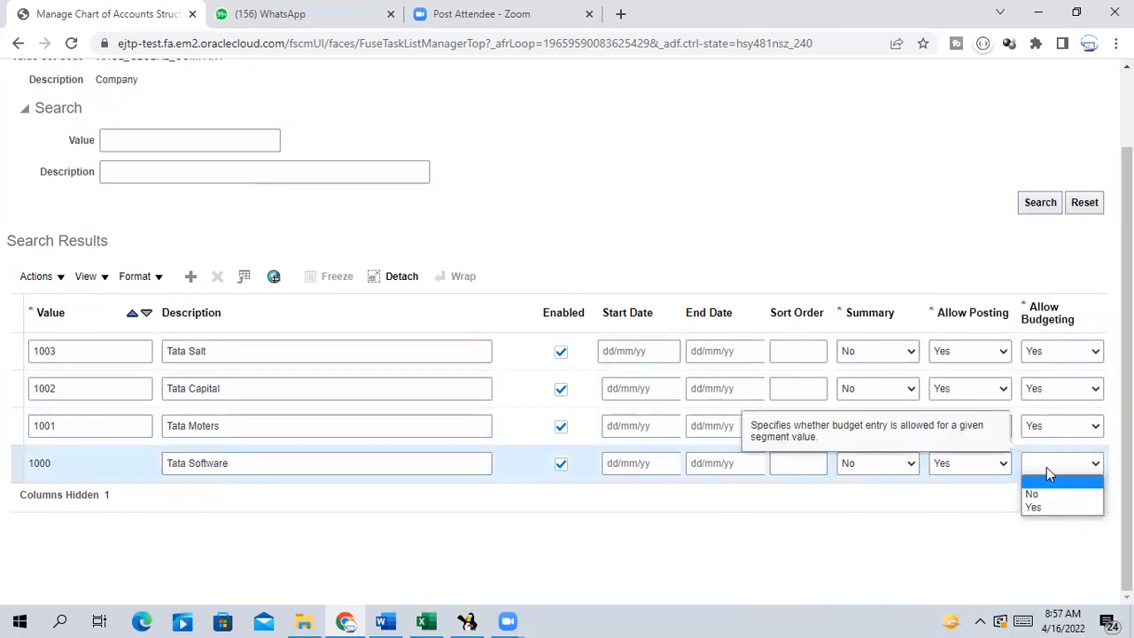
click(1032, 506)
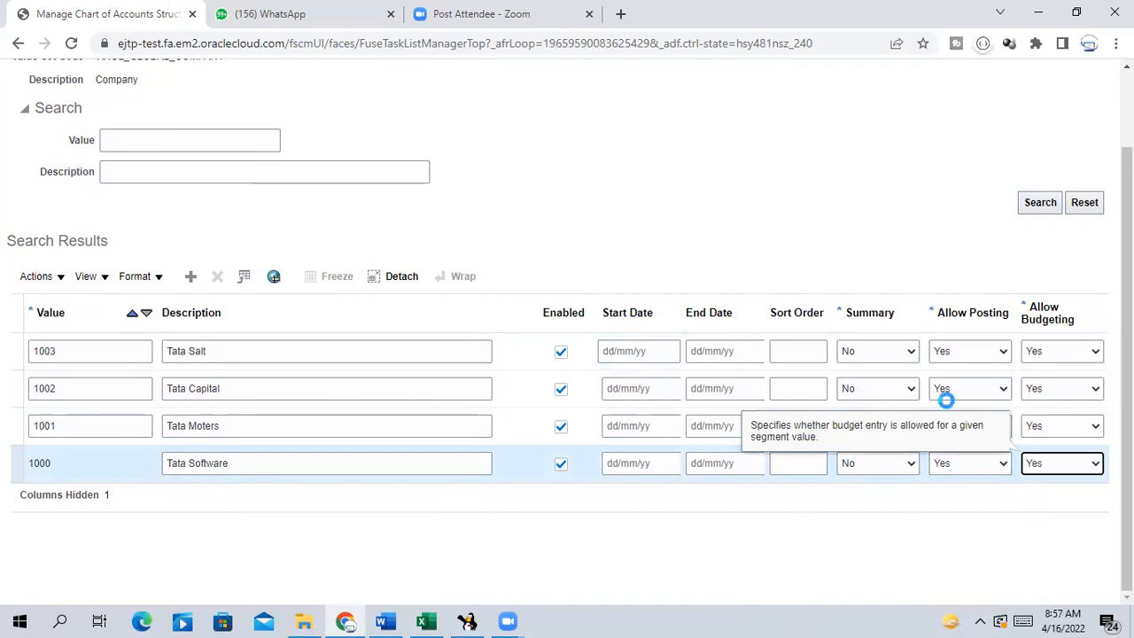
click(808, 209)
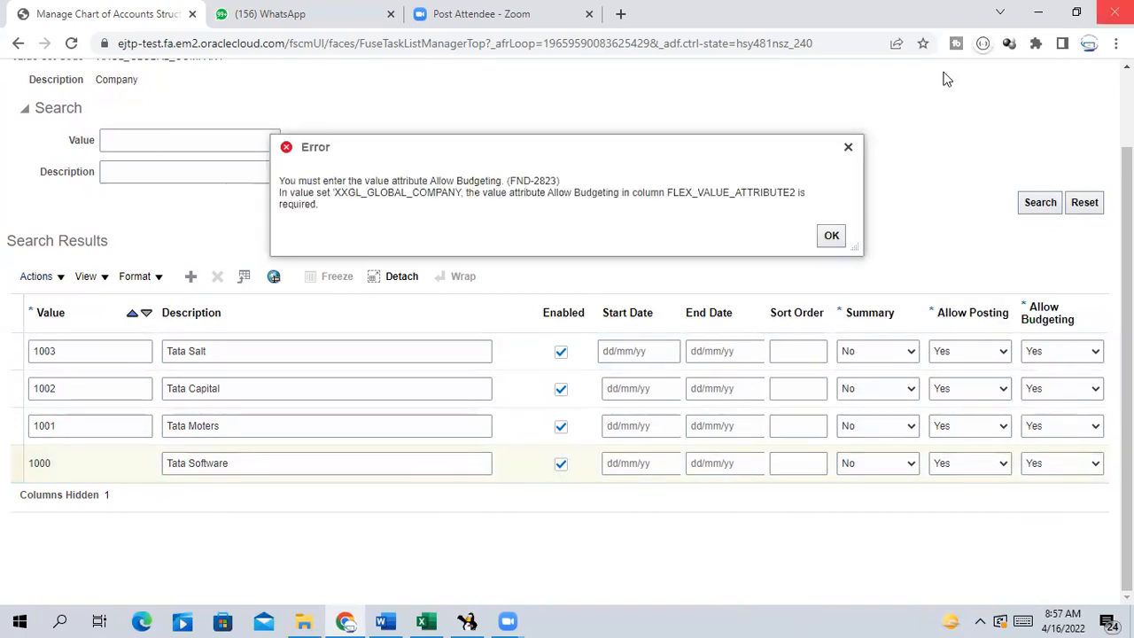
click(833, 236)
Save the company values and check the saved rows of the XXGL_GLOBAL_COMPANY value set.
scroll(701, 294, down, 2)
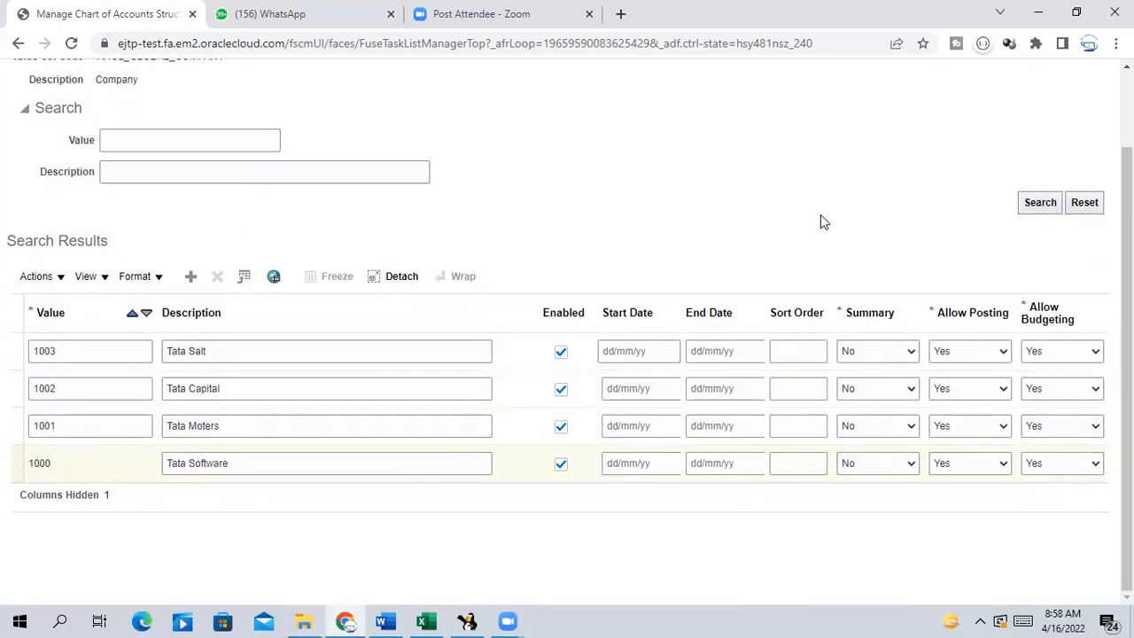
scroll(823, 214, up, 2)
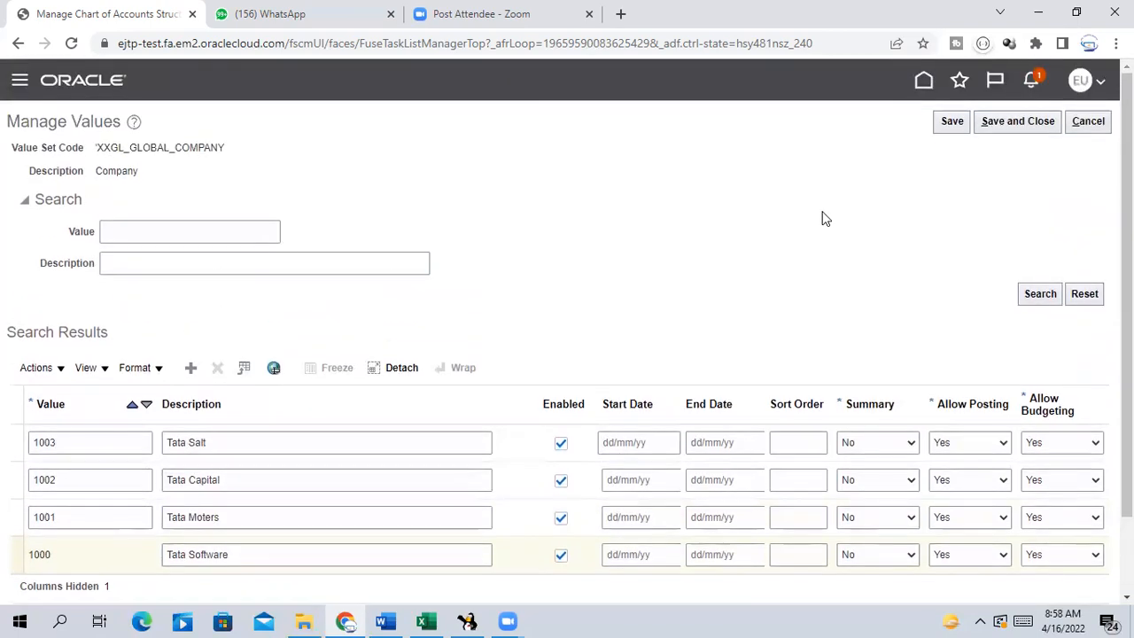
click(954, 123)
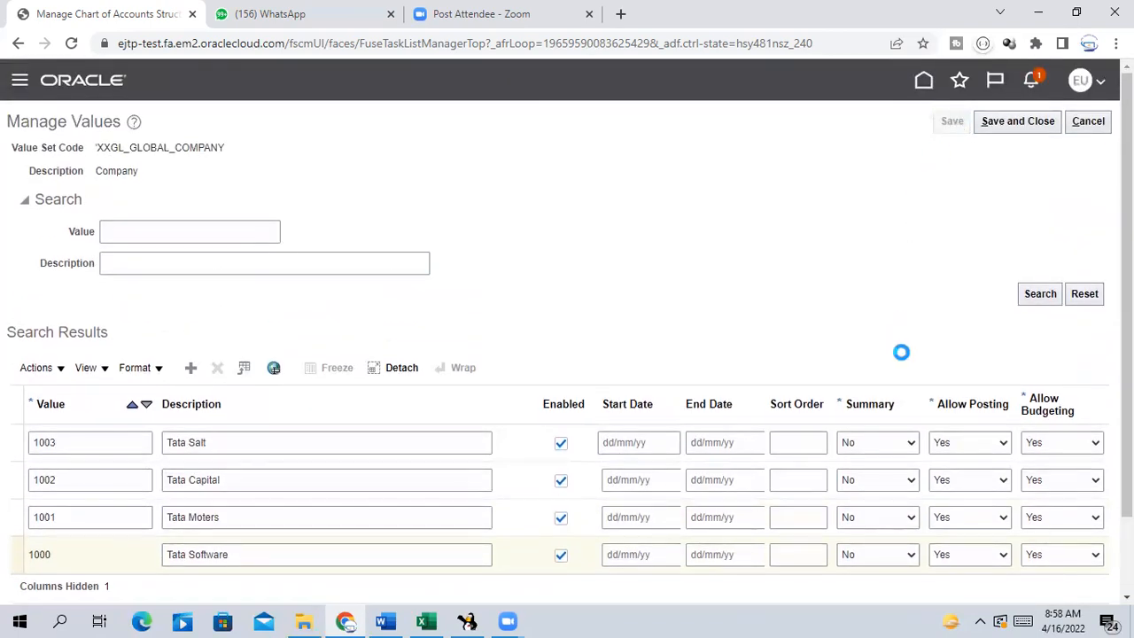
scroll(899, 333, down, 2)
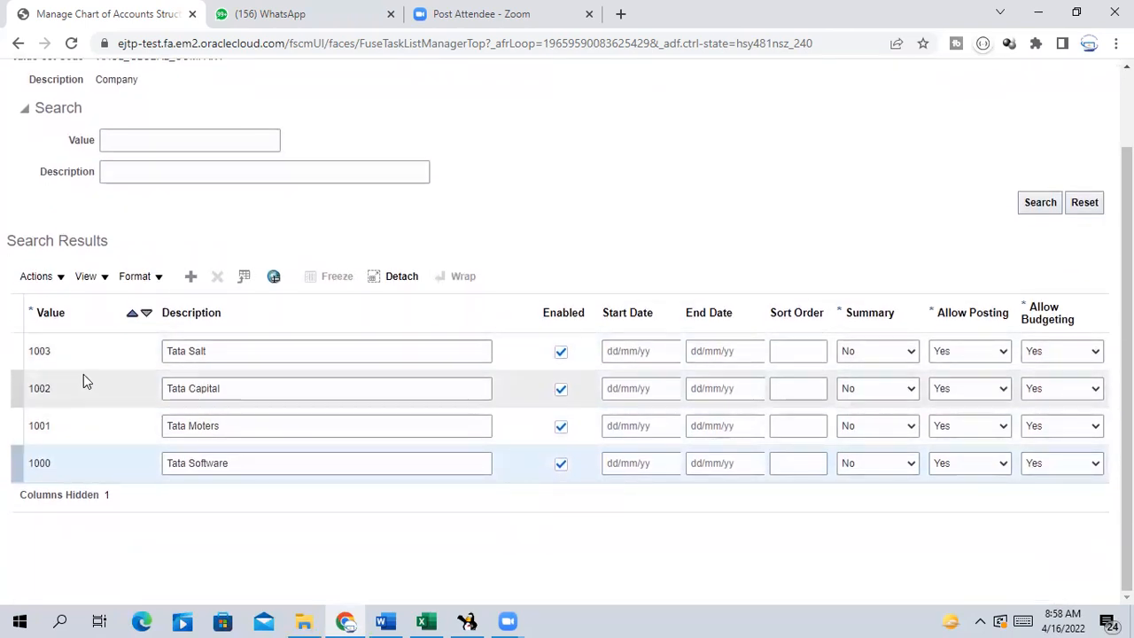
scroll(413, 225, up, 2)
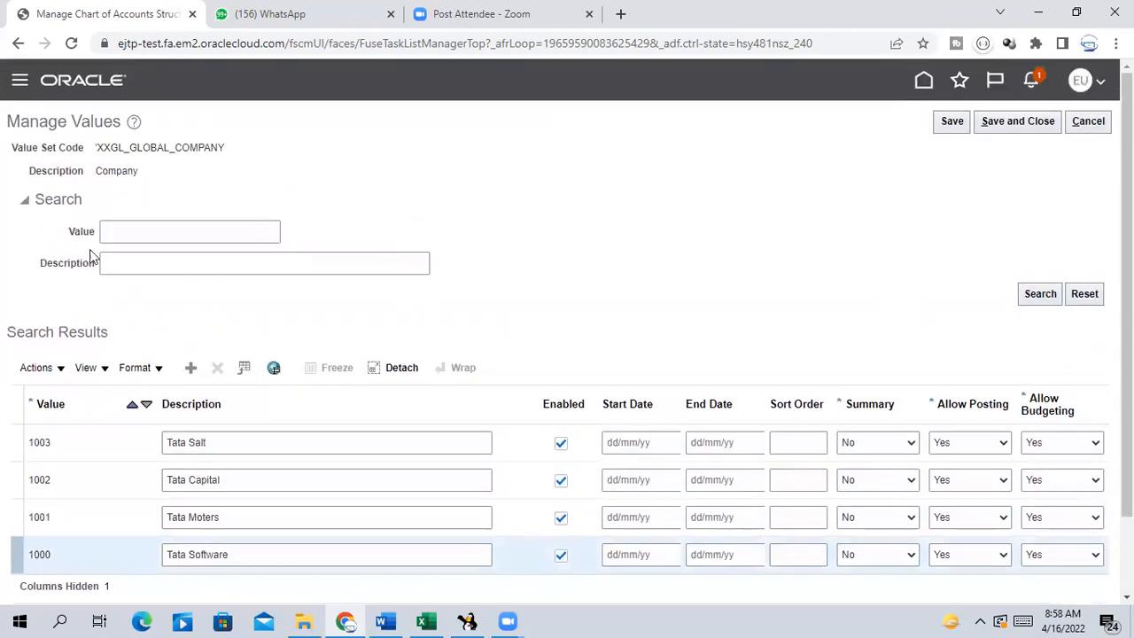
scroll(880, 246, down, 2)
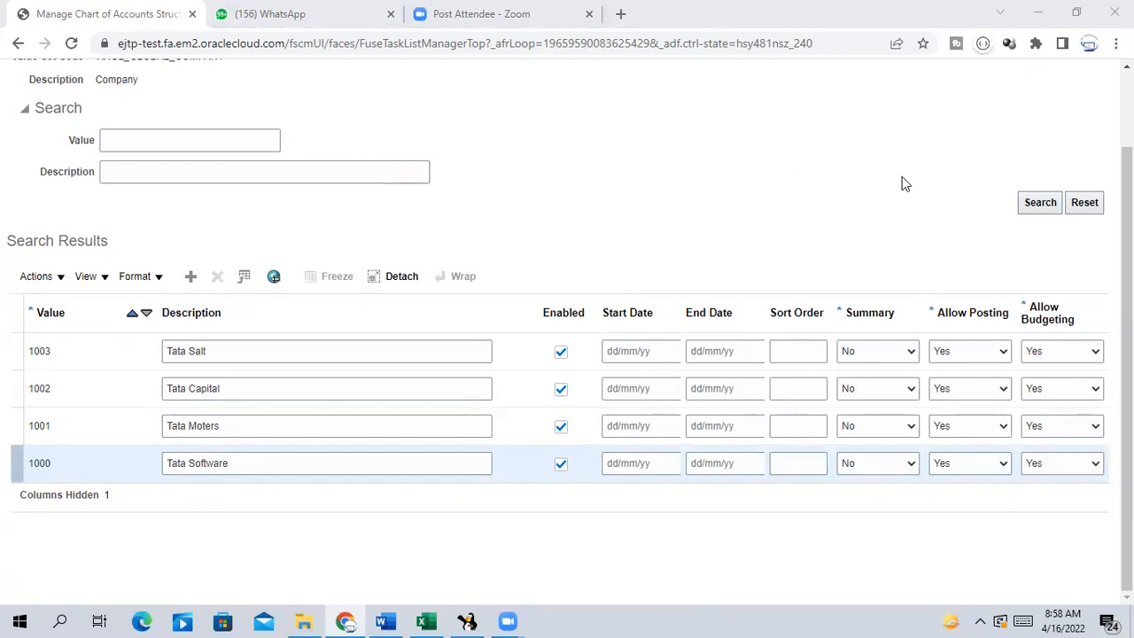
scroll(900, 184, up, 2)
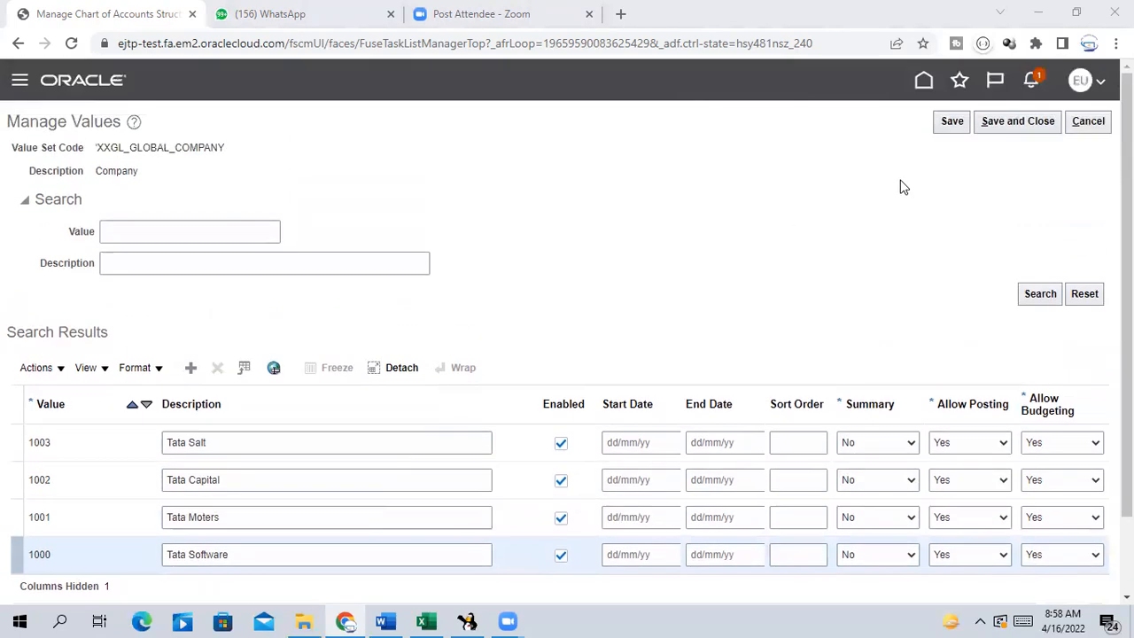
Save and close the company values and their value set to return to the TATA COA INSTANCE structure instance.
click(1006, 122)
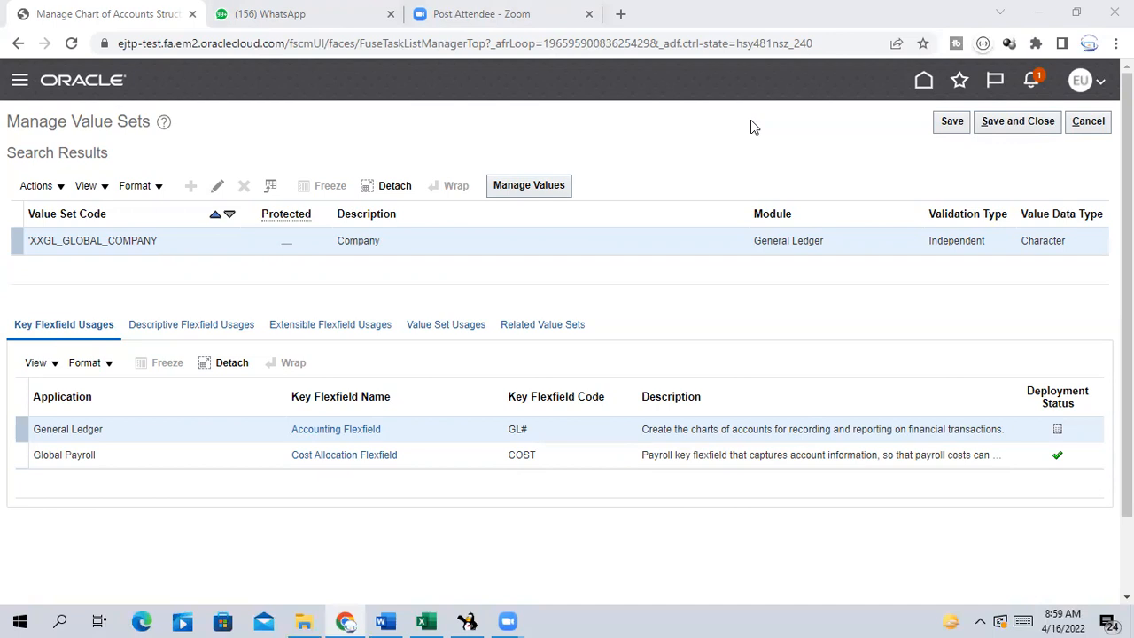
click(795, 159)
click(1037, 126)
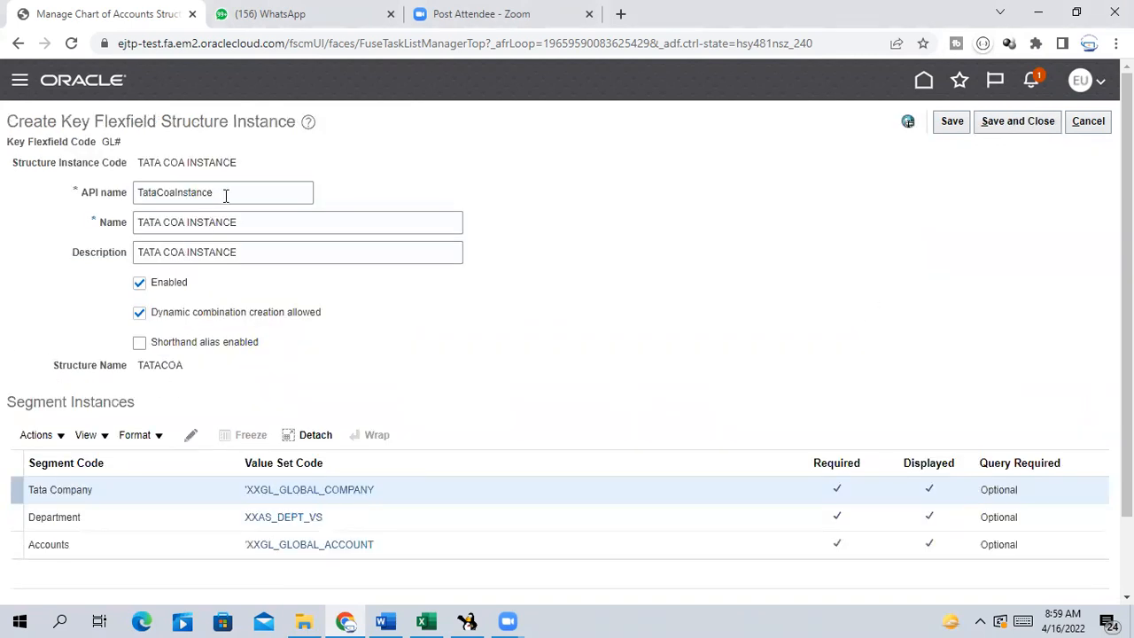
scroll(897, 213, down, 1)
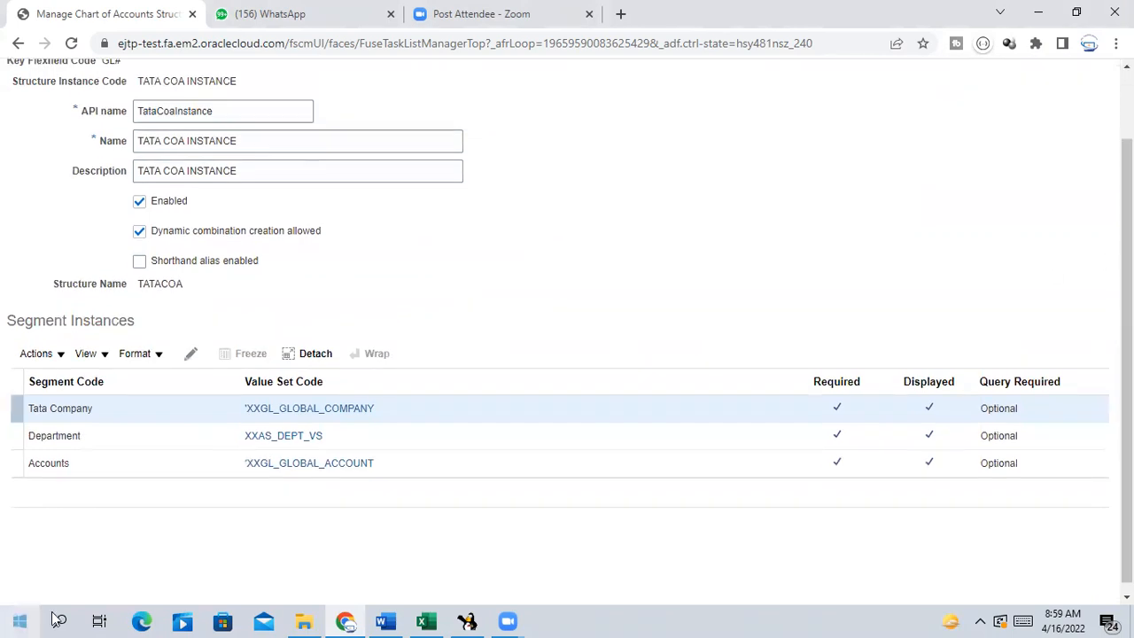
click(89, 435)
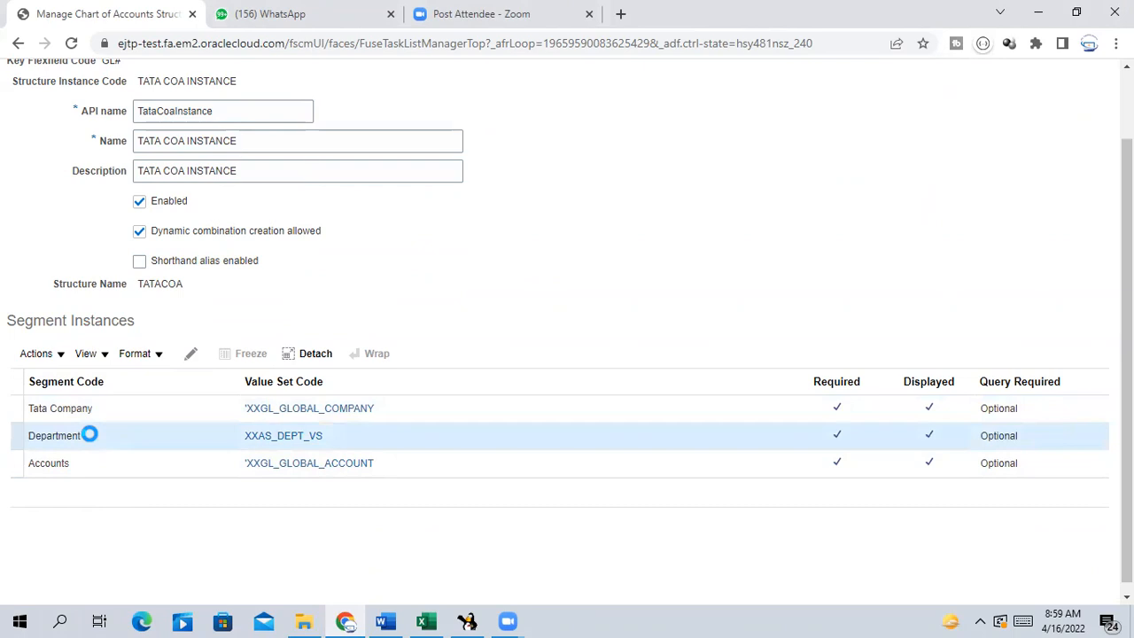
click(191, 355)
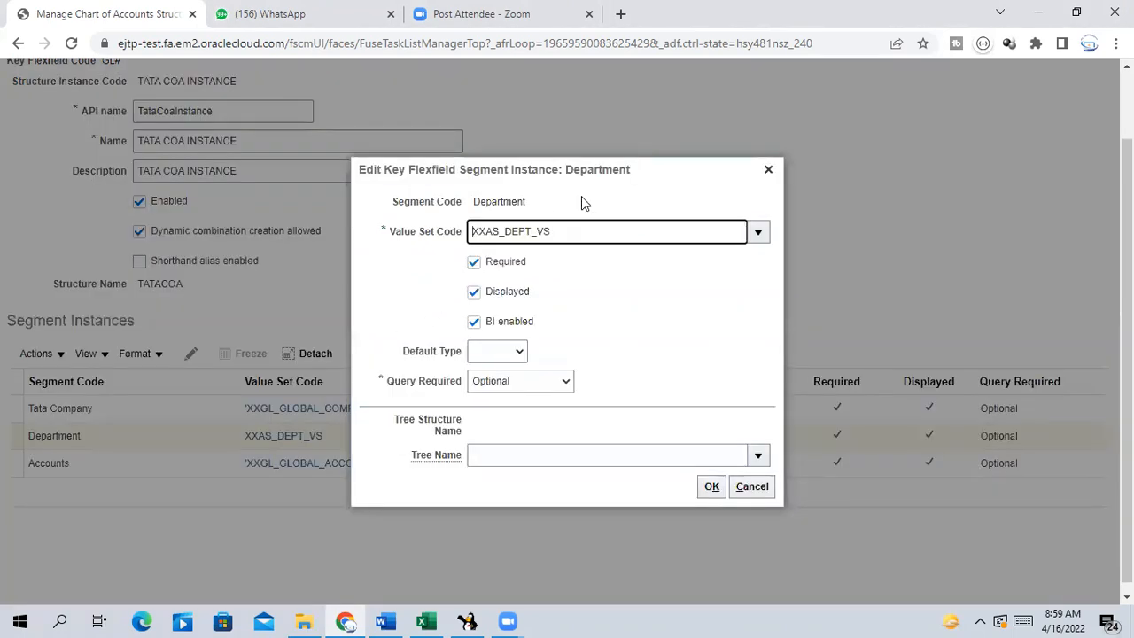
click(769, 168)
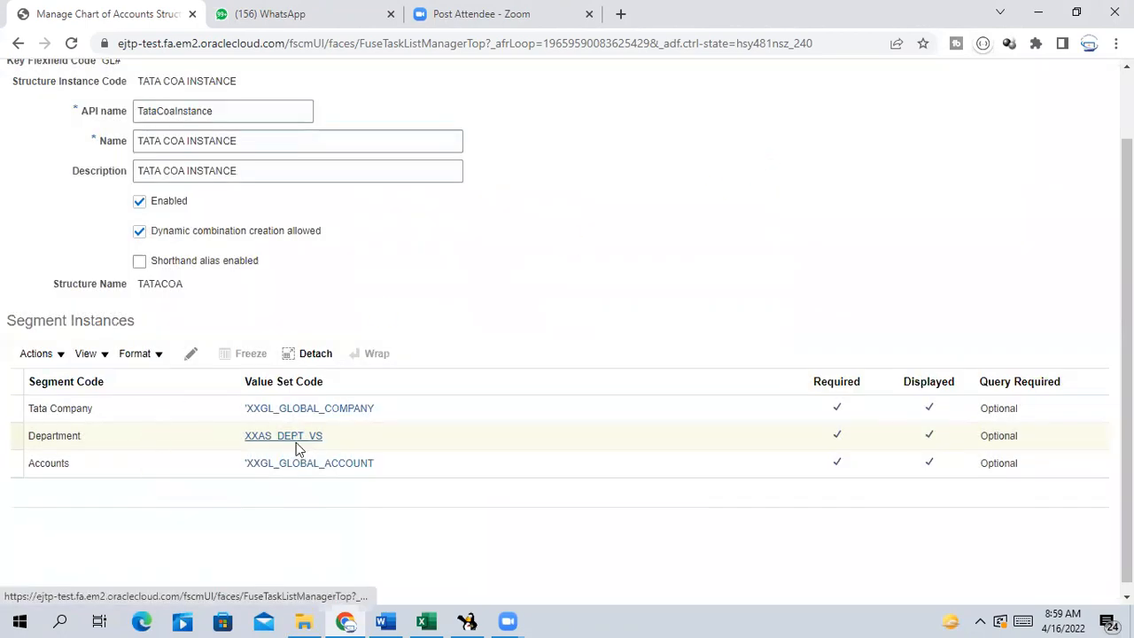
Open value management for the Department segment's XXAS_DEPT_VS value set and add a blank value row.
click(297, 443)
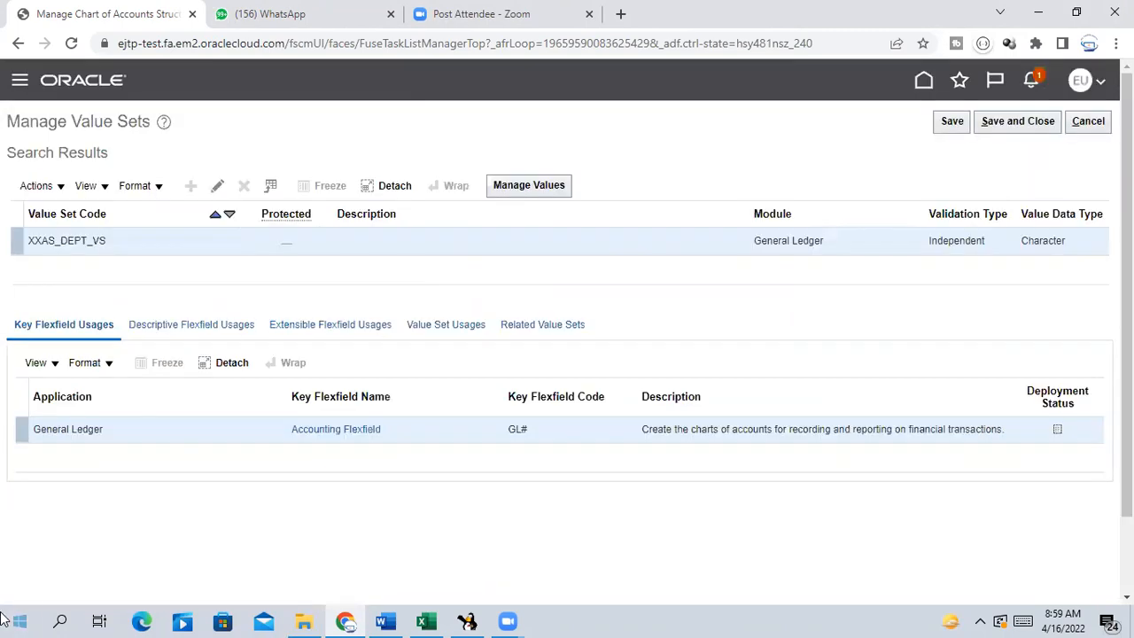
click(529, 187)
click(184, 230)
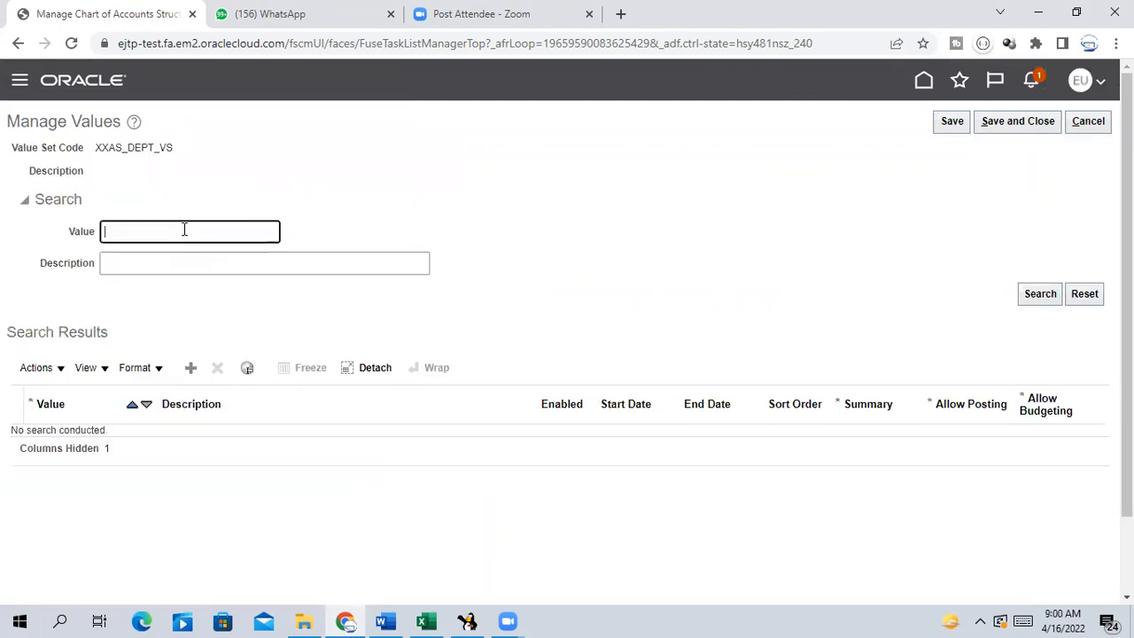
click(190, 369)
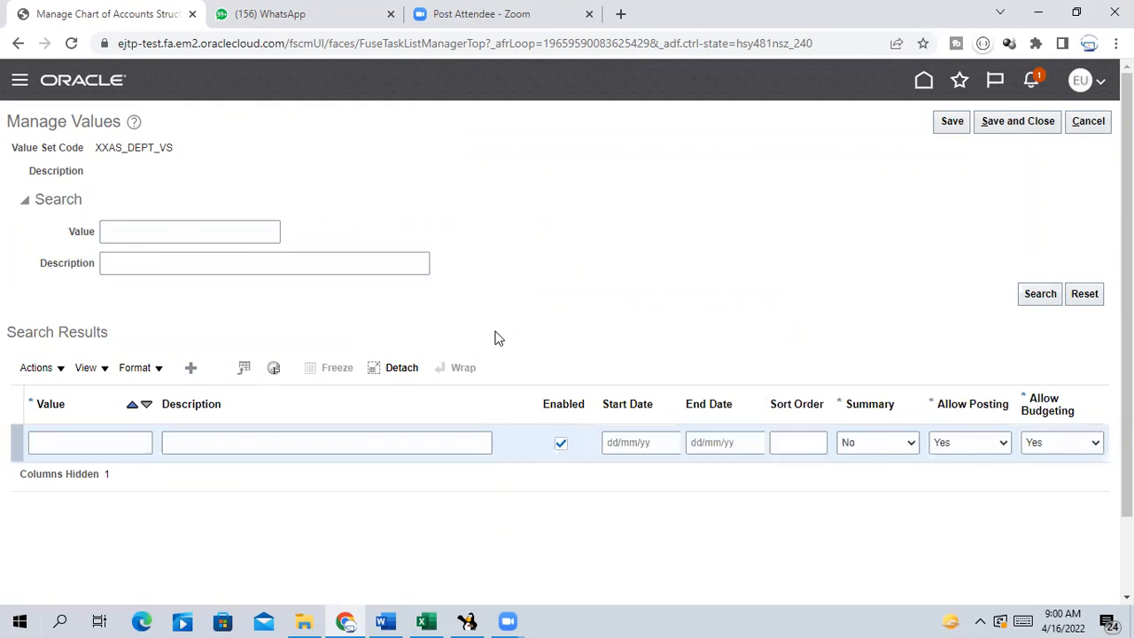
click(94, 448)
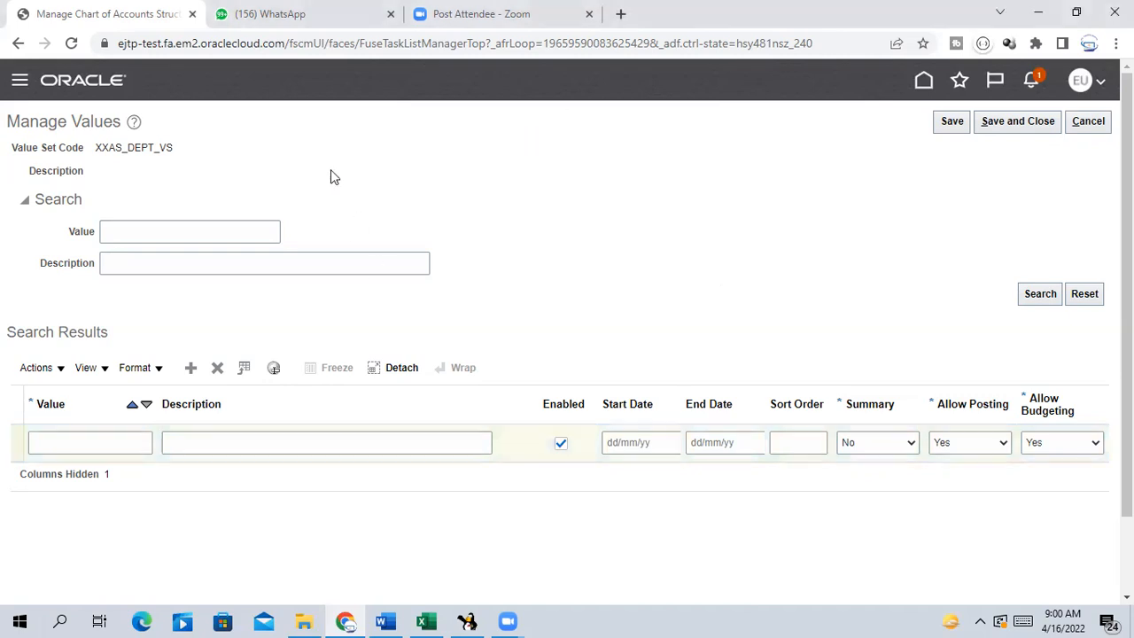
Fill the blank row of the XXAS_DEPT_VS value set with value 100 and description Marketing.
click(90, 442)
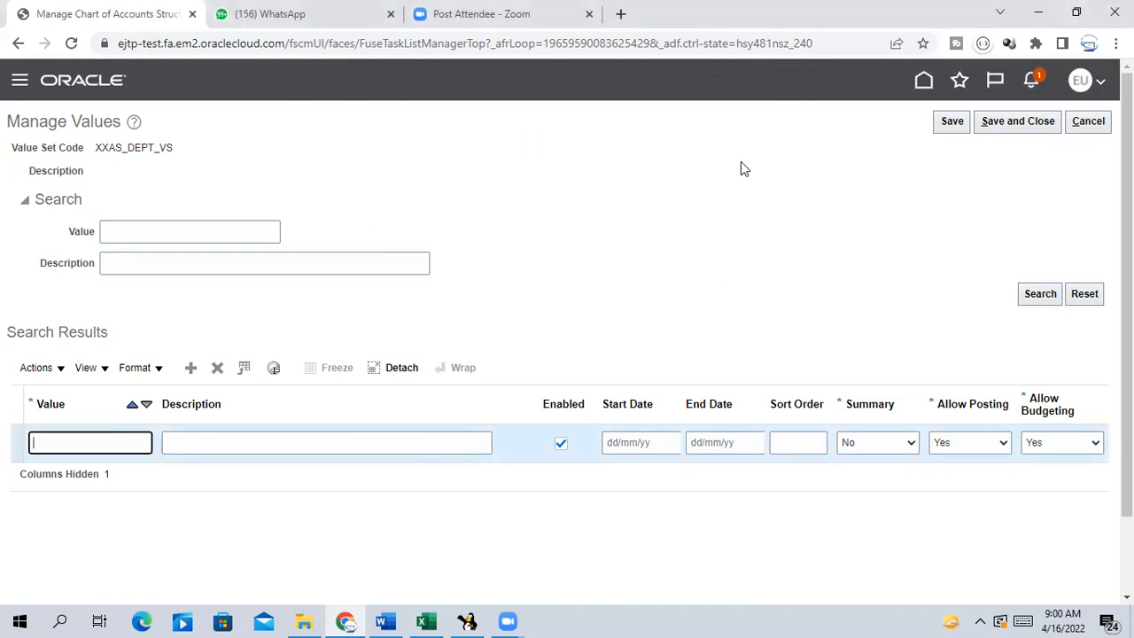
click(95, 443)
text(001)
key(BackSpace)
key(BackSpace)
key(BackSpace)
text(100)
click(255, 445)
text(Marketing)
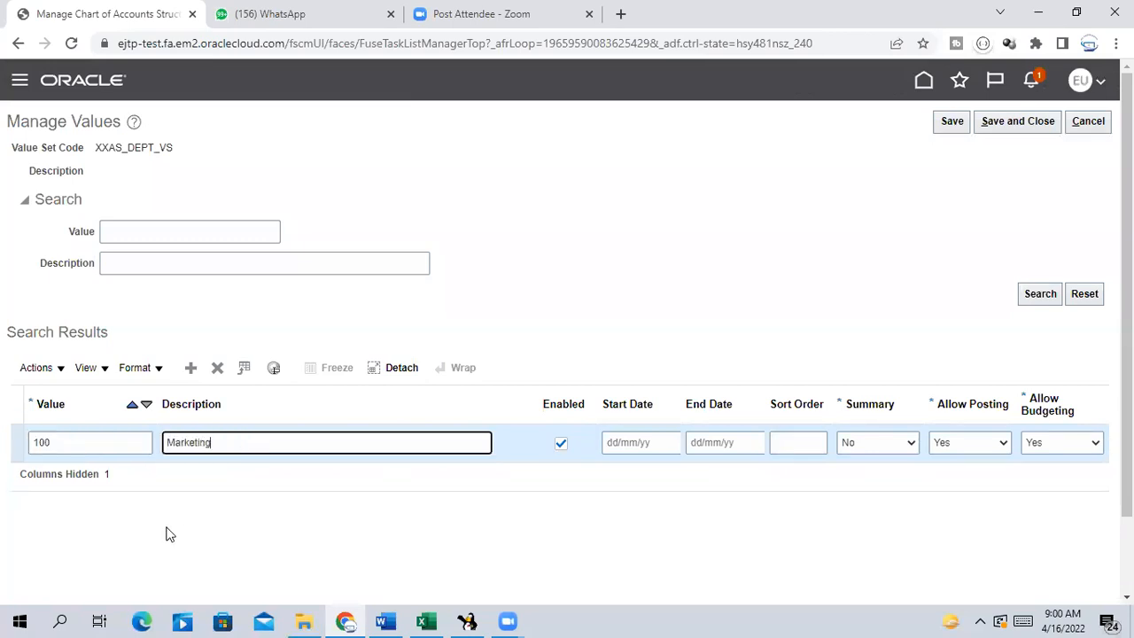
Add department value 101 with the description Finance.
click(191, 367)
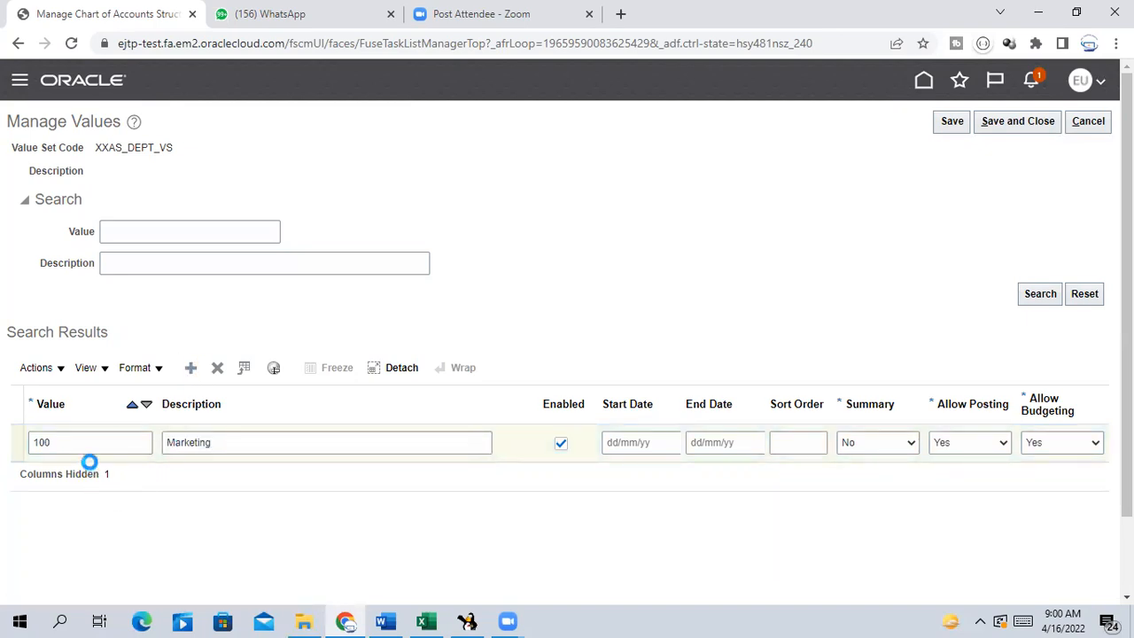
click(66, 440)
text(101)
click(182, 435)
text(Fin)
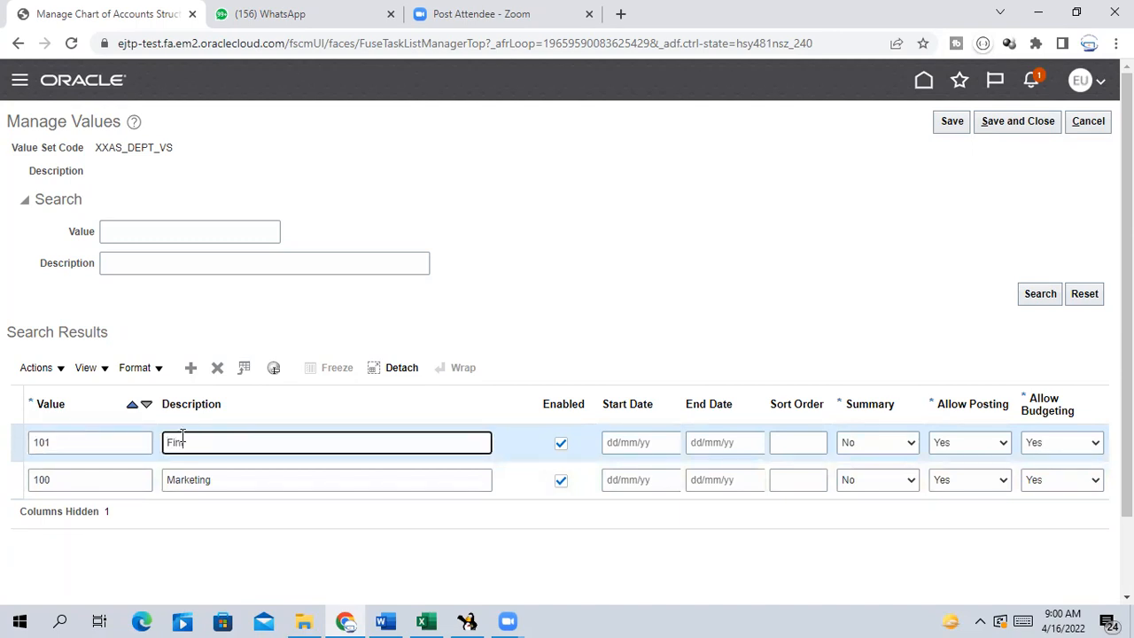
text(ance)
click(359, 292)
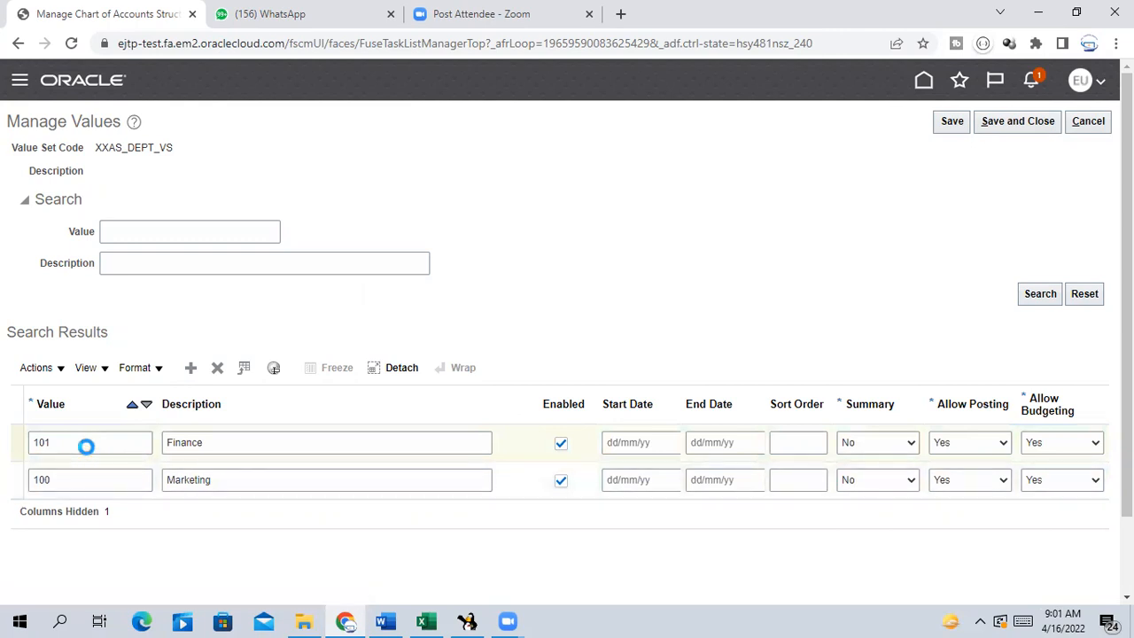
Add department value 102 with the description HR.
click(85, 447)
text(102)
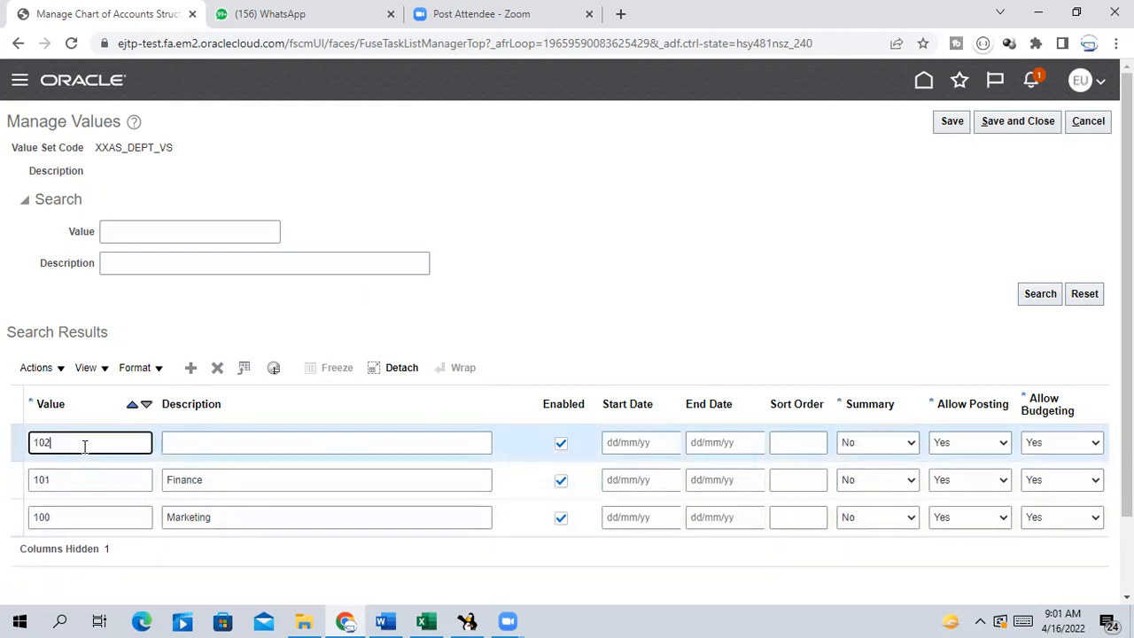
click(194, 441)
text(HR)
click(246, 327)
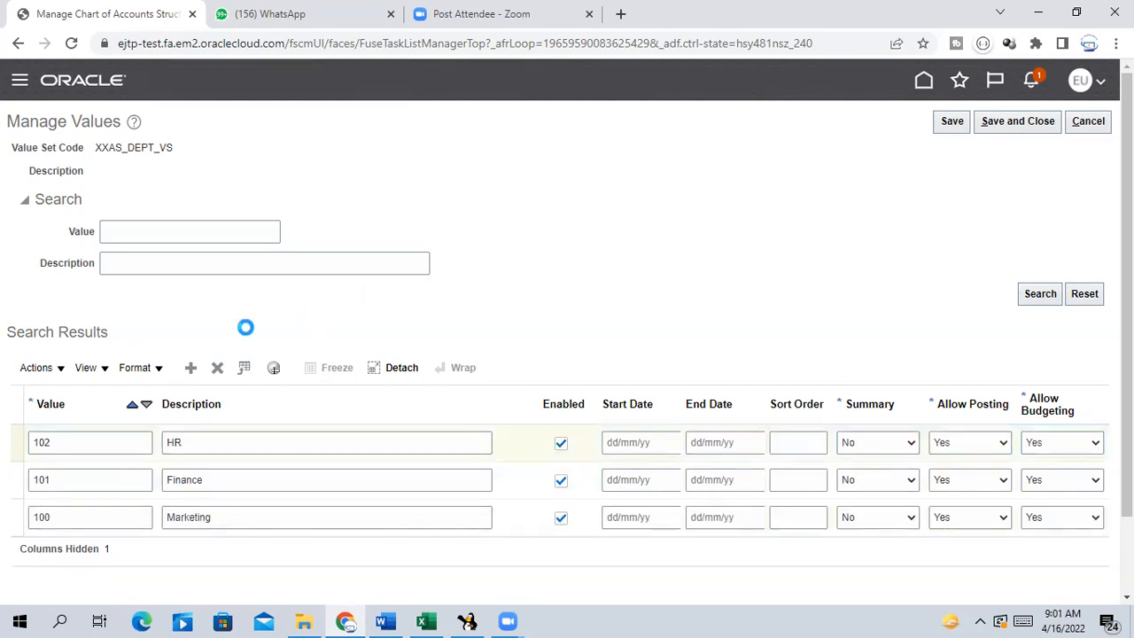
Add department value 103 with the description Procurement.
click(191, 370)
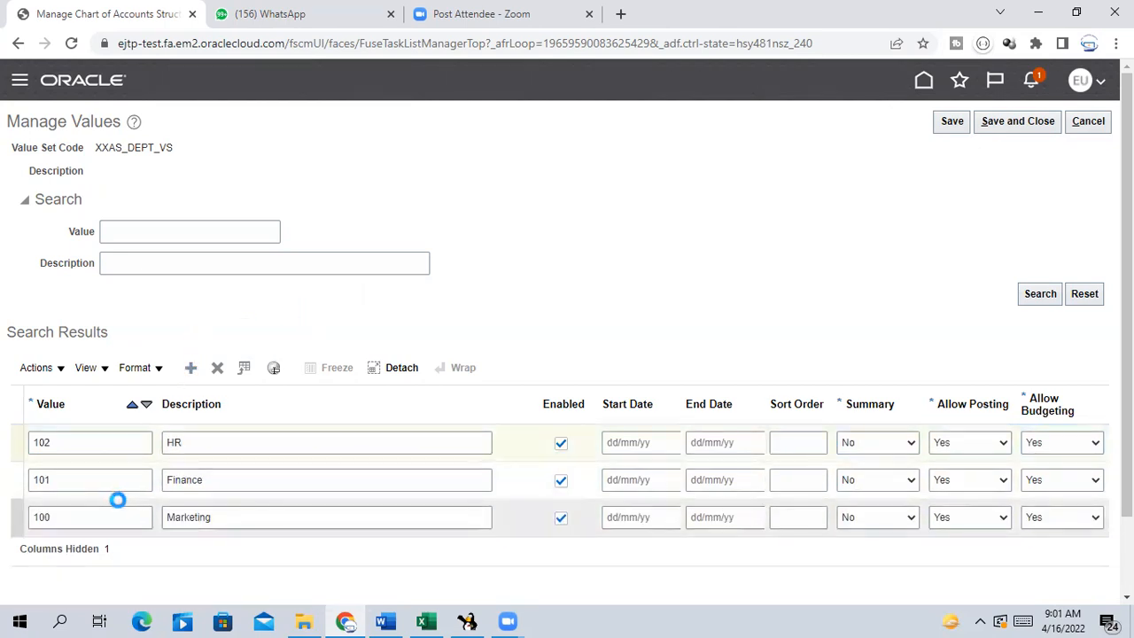
click(57, 440)
text(103)
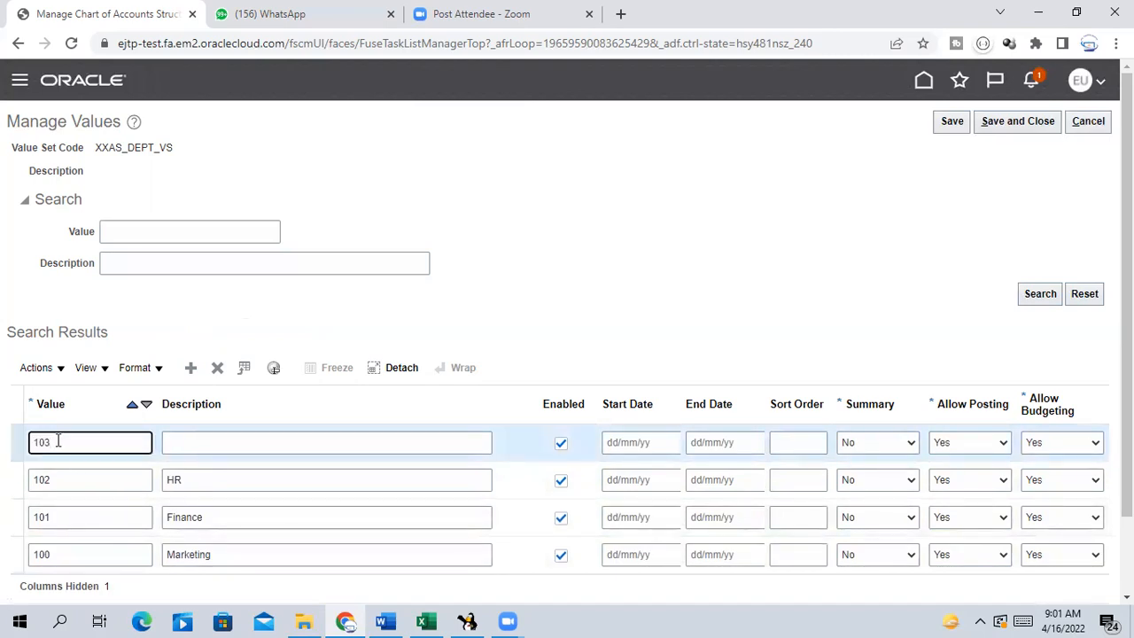
click(217, 444)
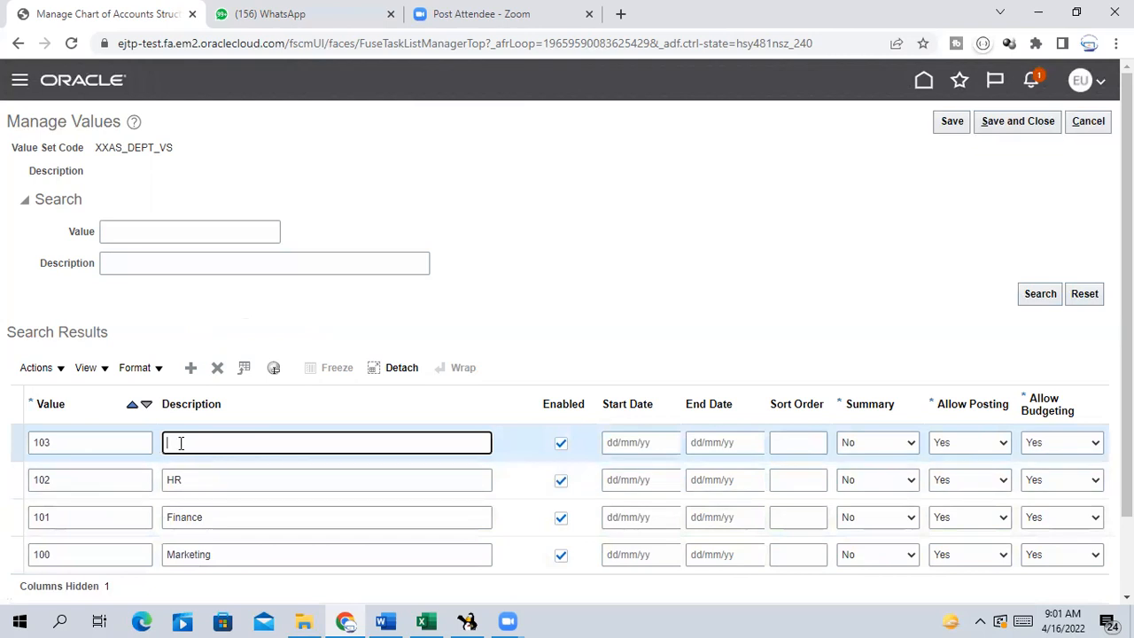
text(Procurement)
click(569, 200)
Save and close the department values and their value set to return to the TATA COA INSTANCE structure instance.
scroll(547, 276, down, 1)
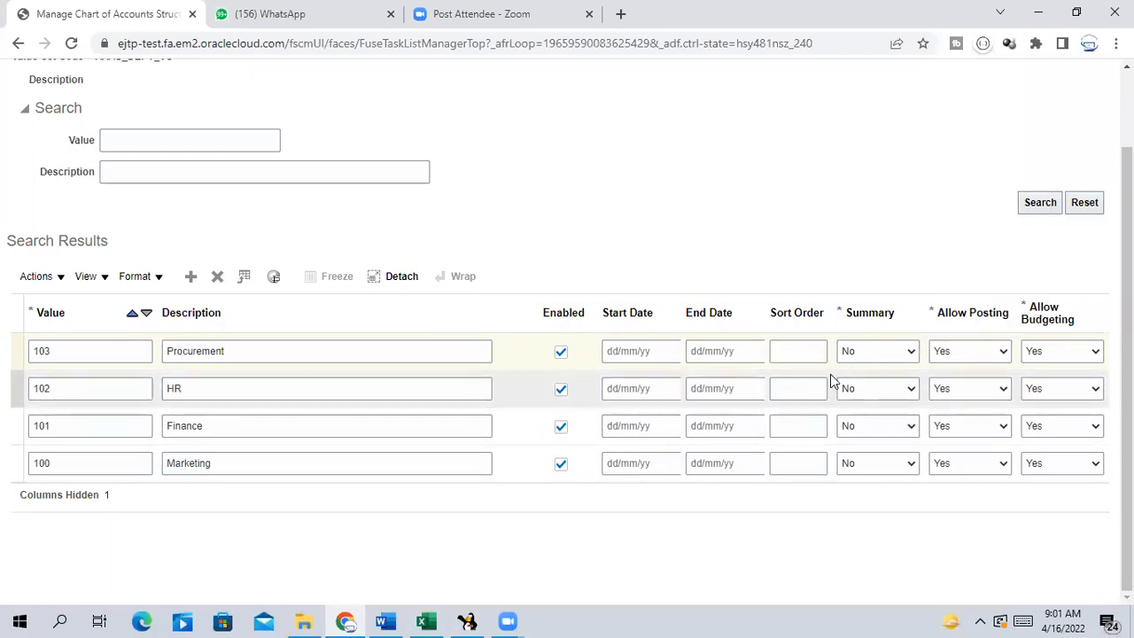
click(873, 352)
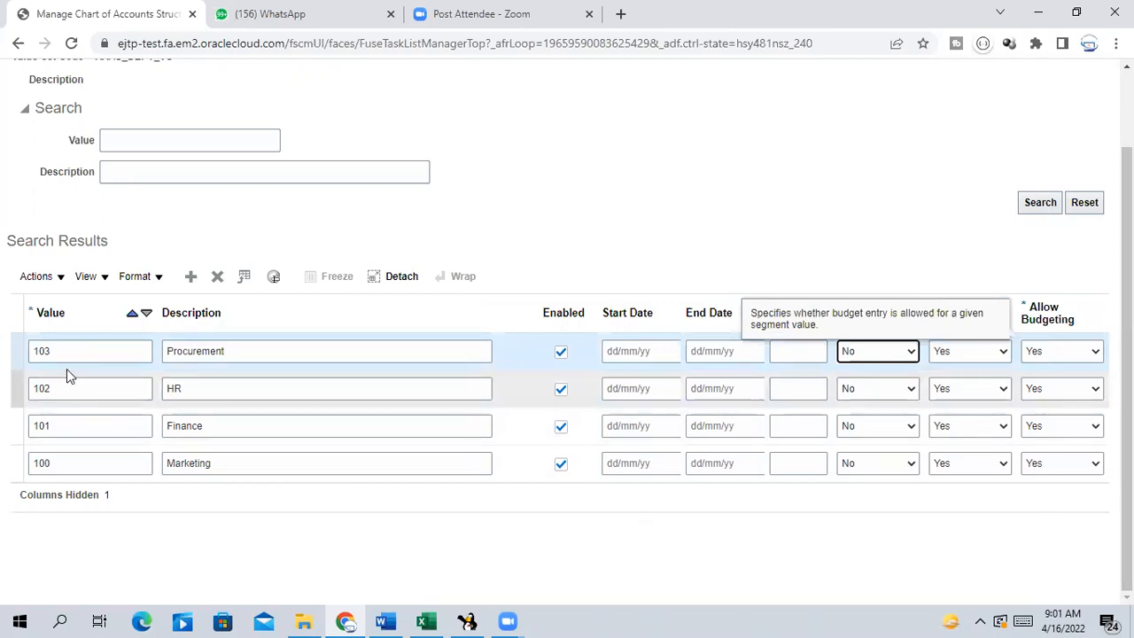
key(Tab)
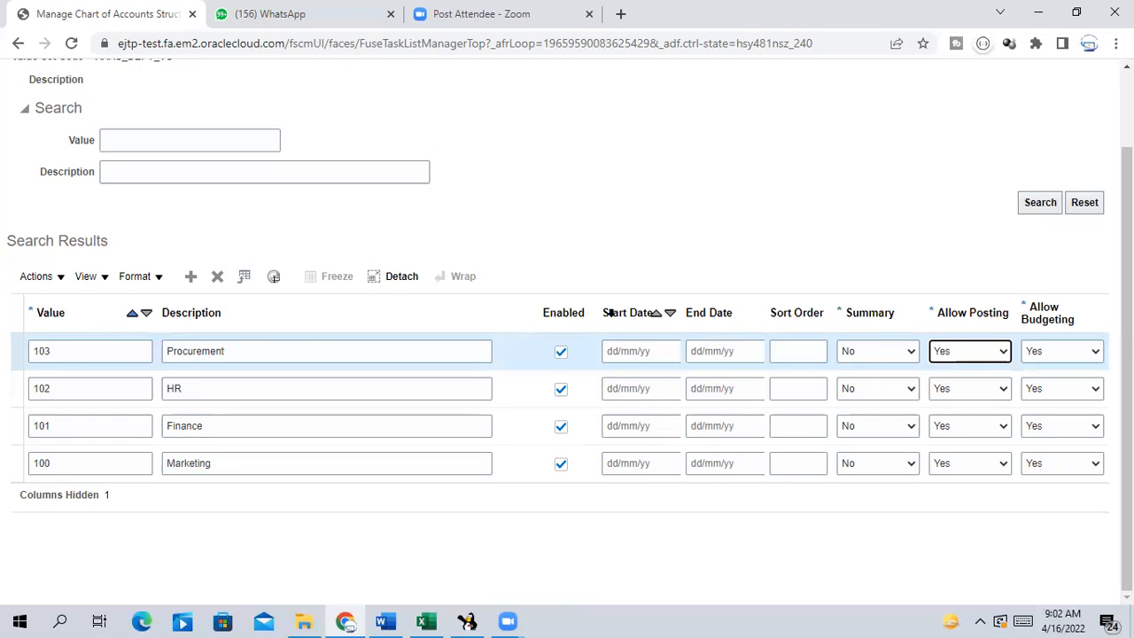
scroll(895, 269, up, 2)
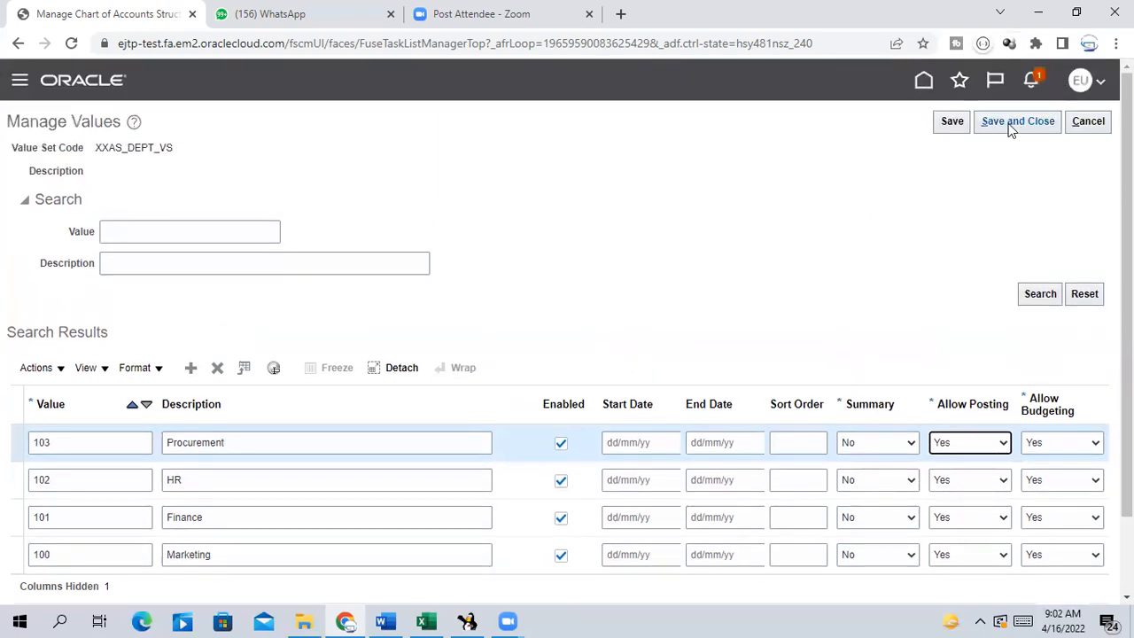
click(1017, 122)
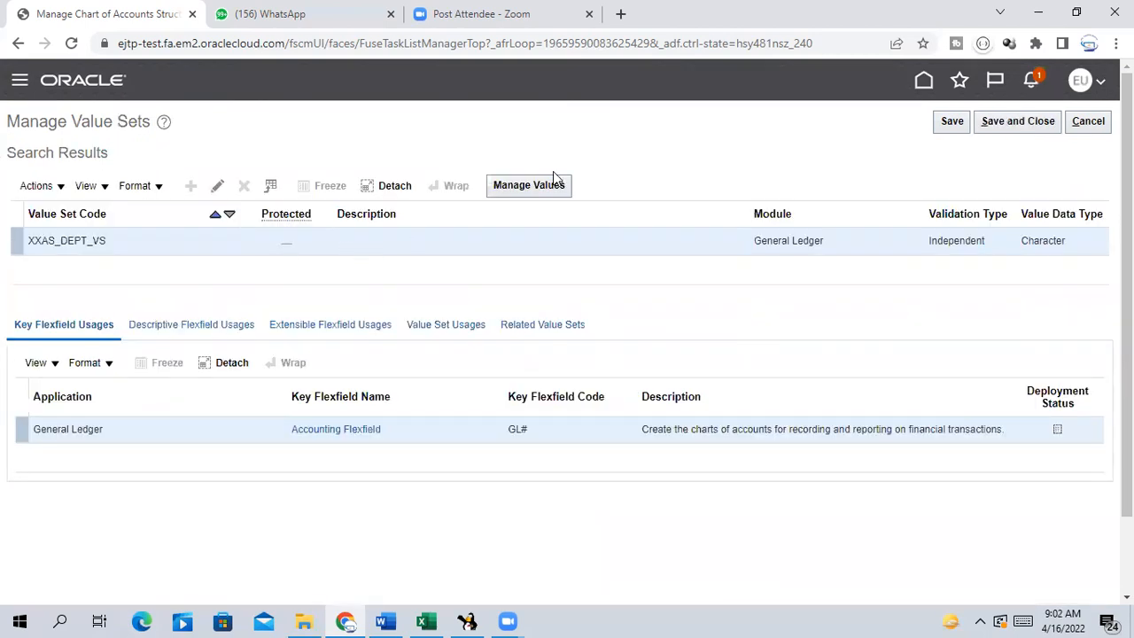
click(1043, 122)
click(1019, 121)
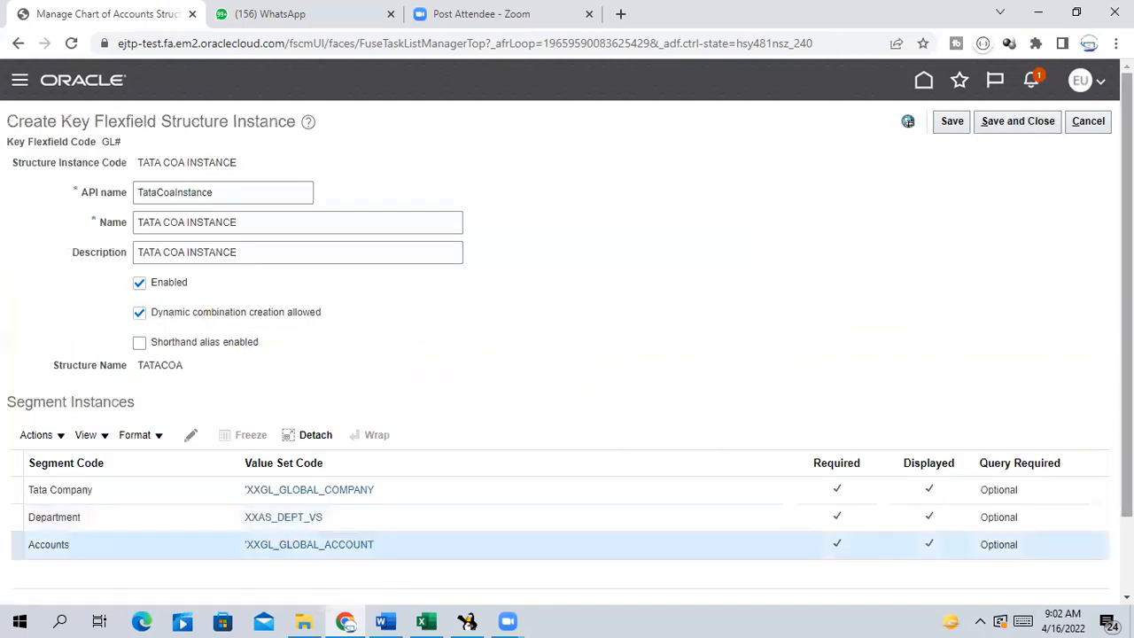
scroll(218, 506, down, 1)
click(190, 345)
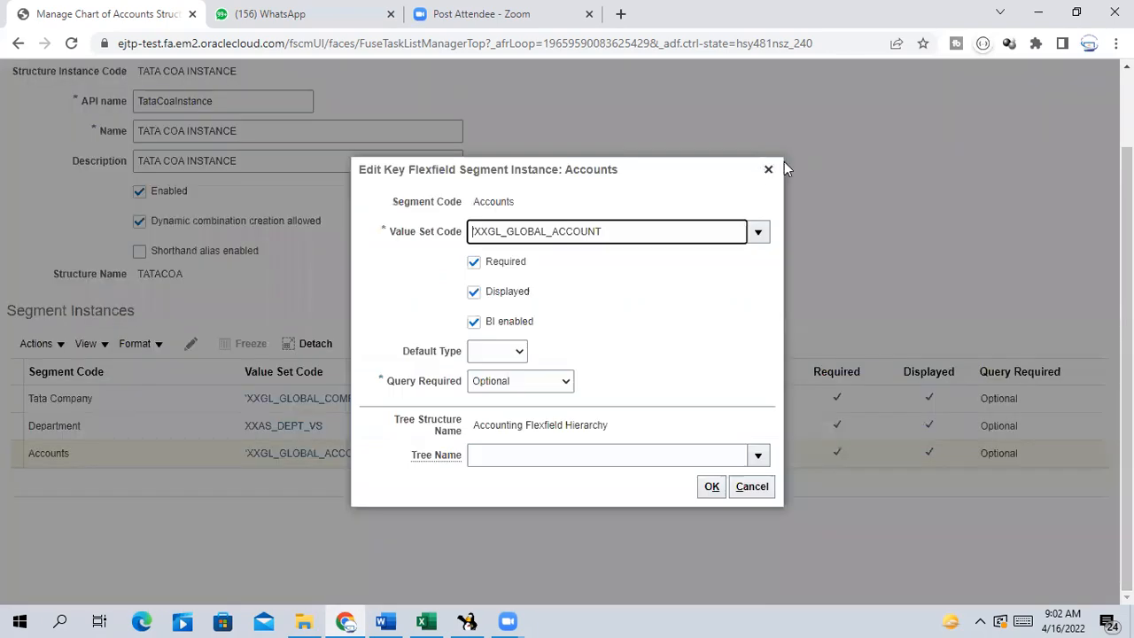
click(768, 169)
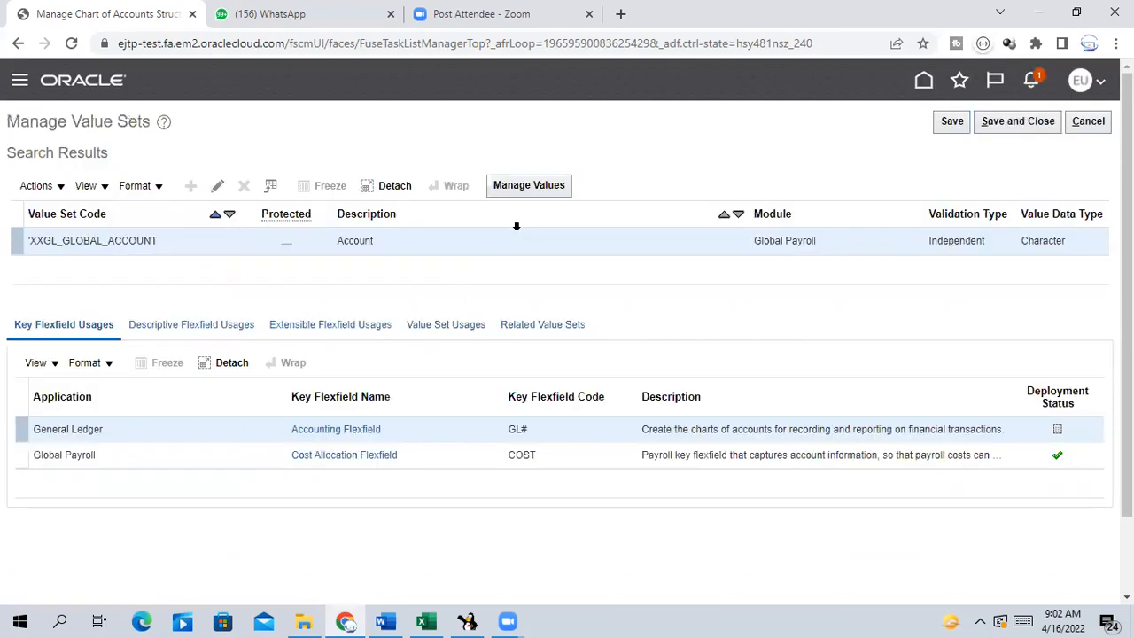
click(539, 186)
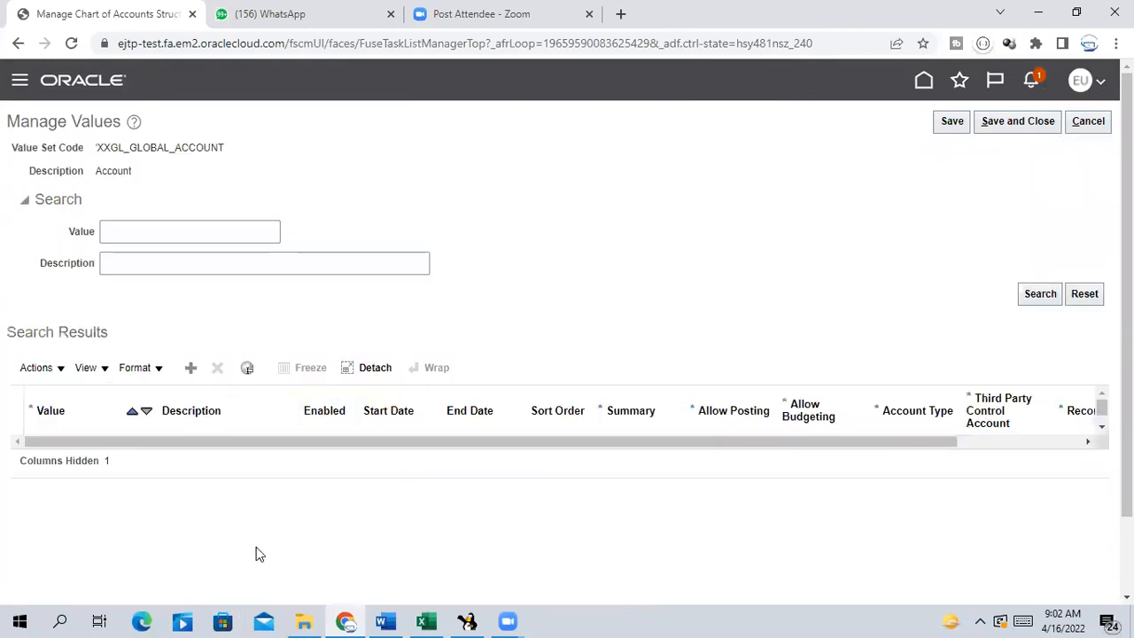
click(192, 370)
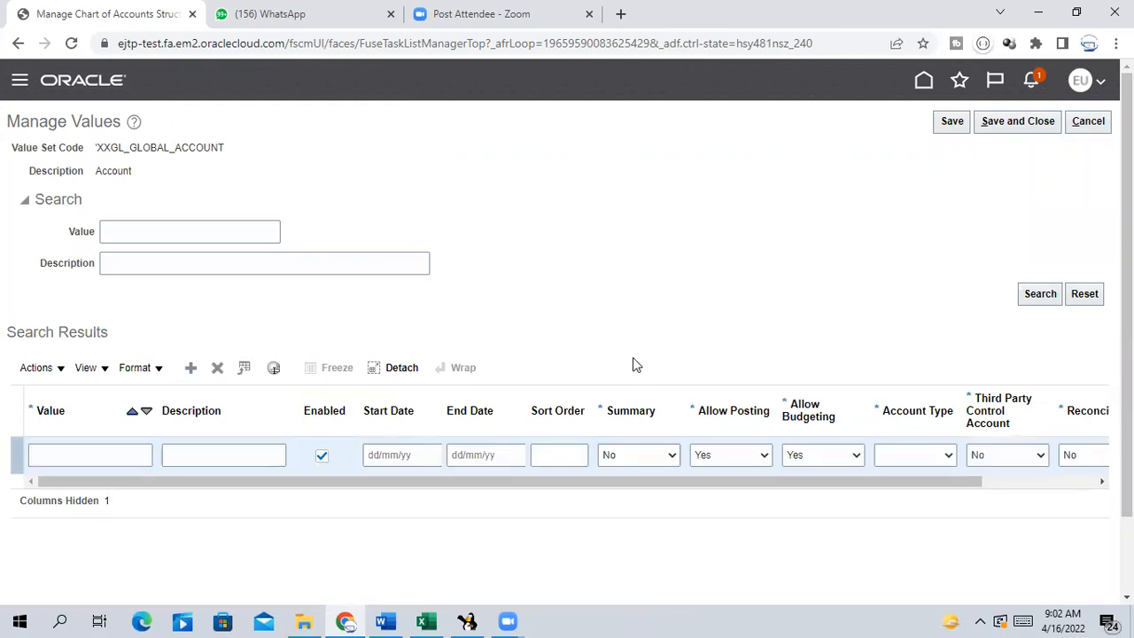
click(1090, 121)
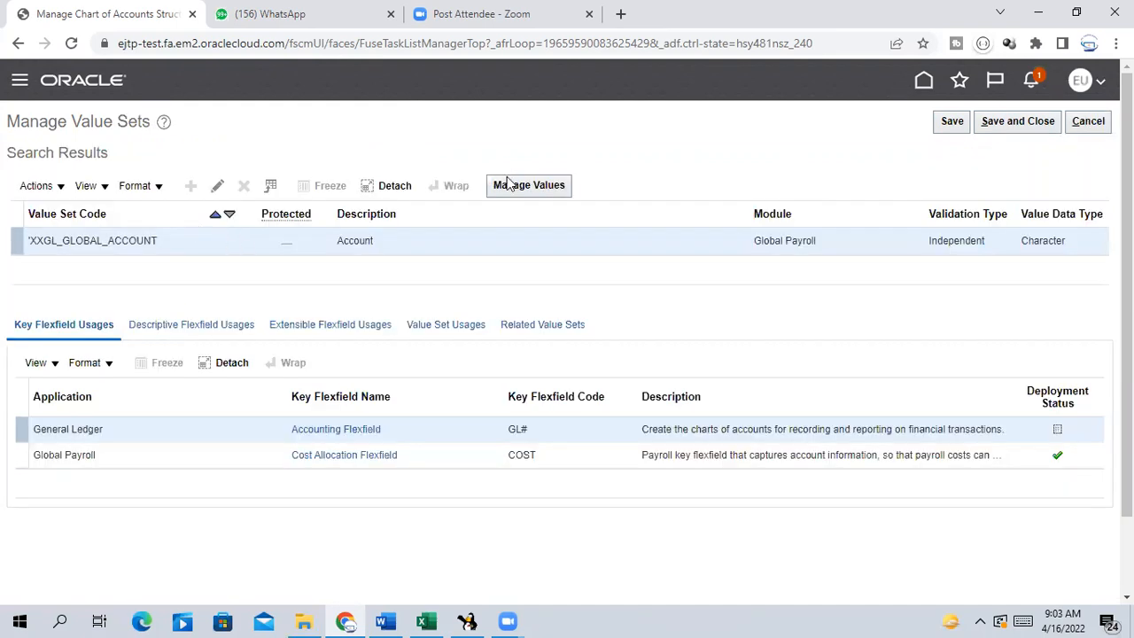
List all existing values of the Accounts segment's XXGL_GLOBAL_ACCOUNT value set and add a blank value row.
click(554, 187)
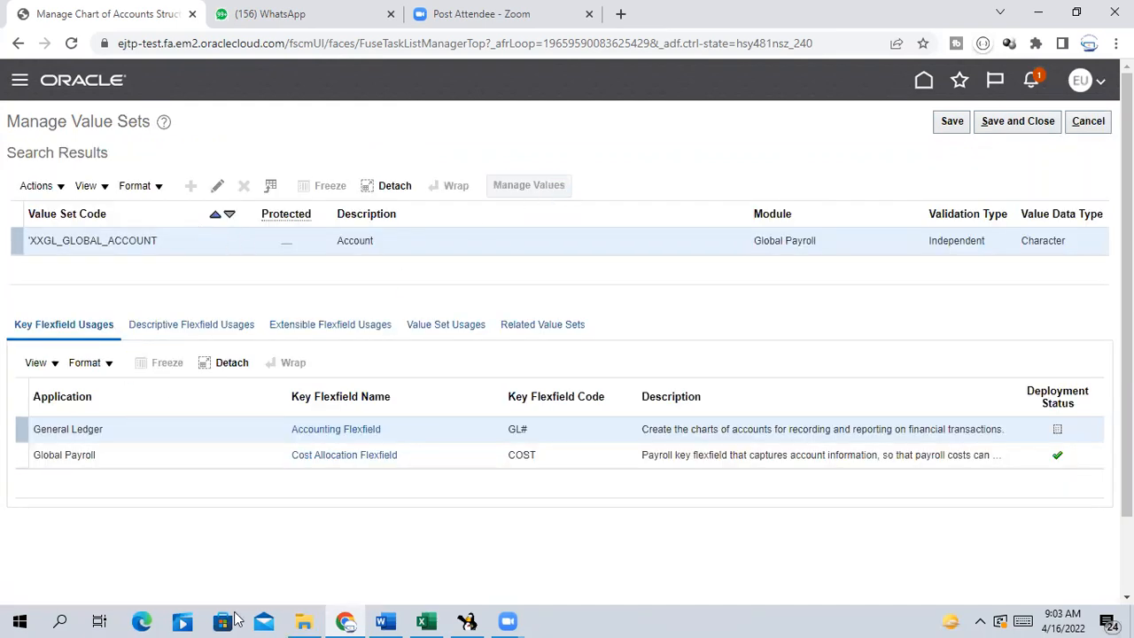
click(147, 231)
click(1046, 295)
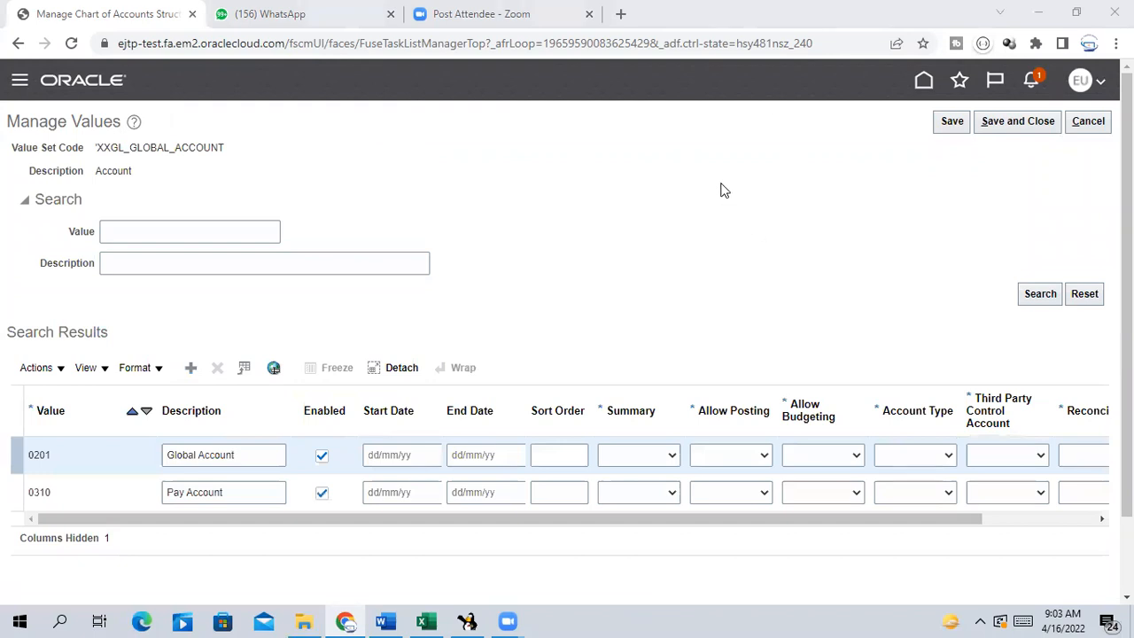
scroll(69, 505, down, 2)
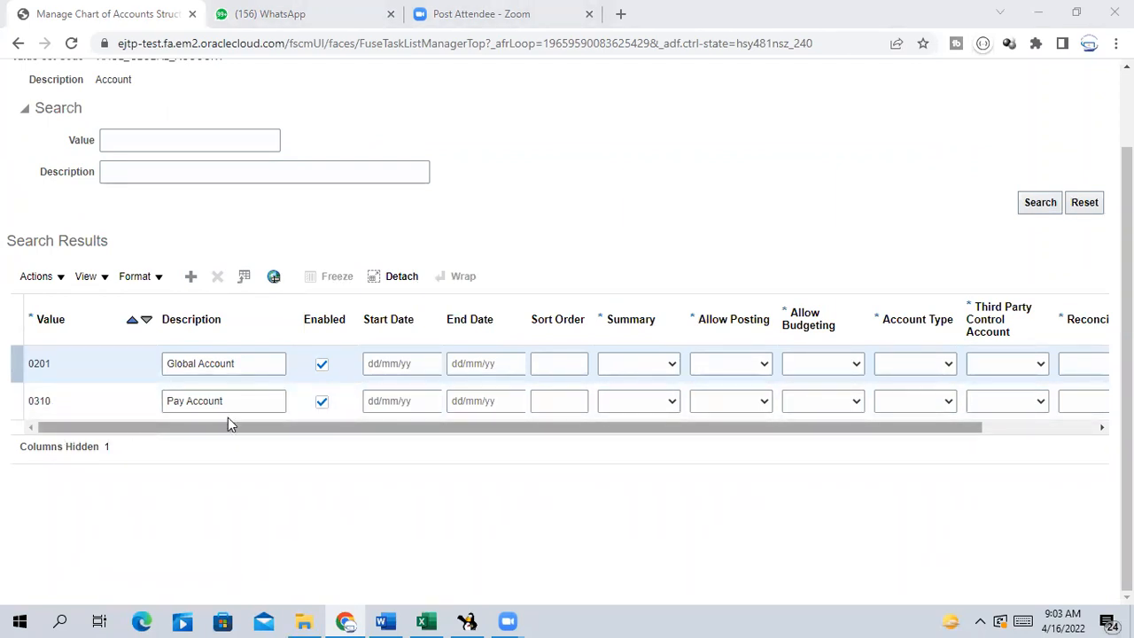
scroll(197, 376, up, 2)
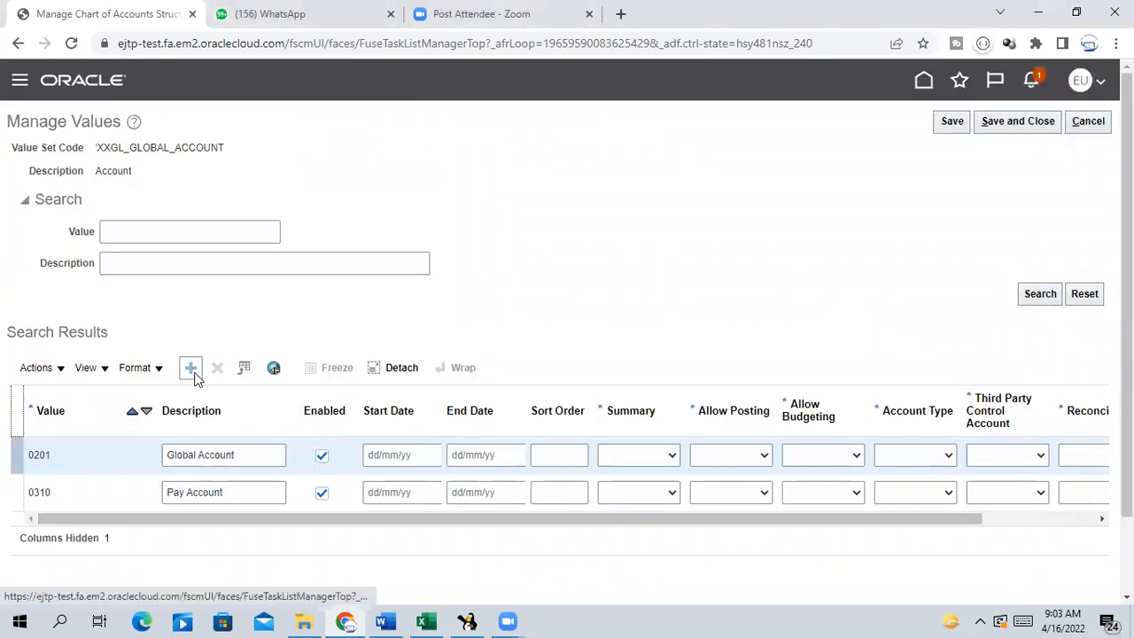
click(193, 374)
scroll(433, 394, down, 1)
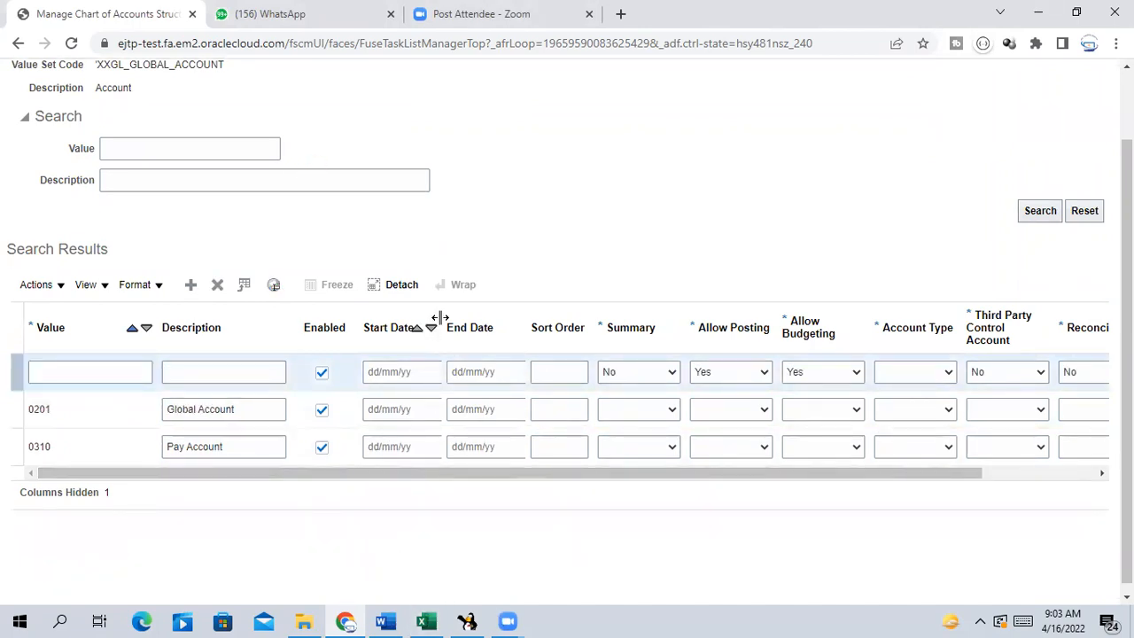
Switch to the finance workbook in Excel and go to the empty rows below the Manage Chart of Account Instance note.
click(427, 620)
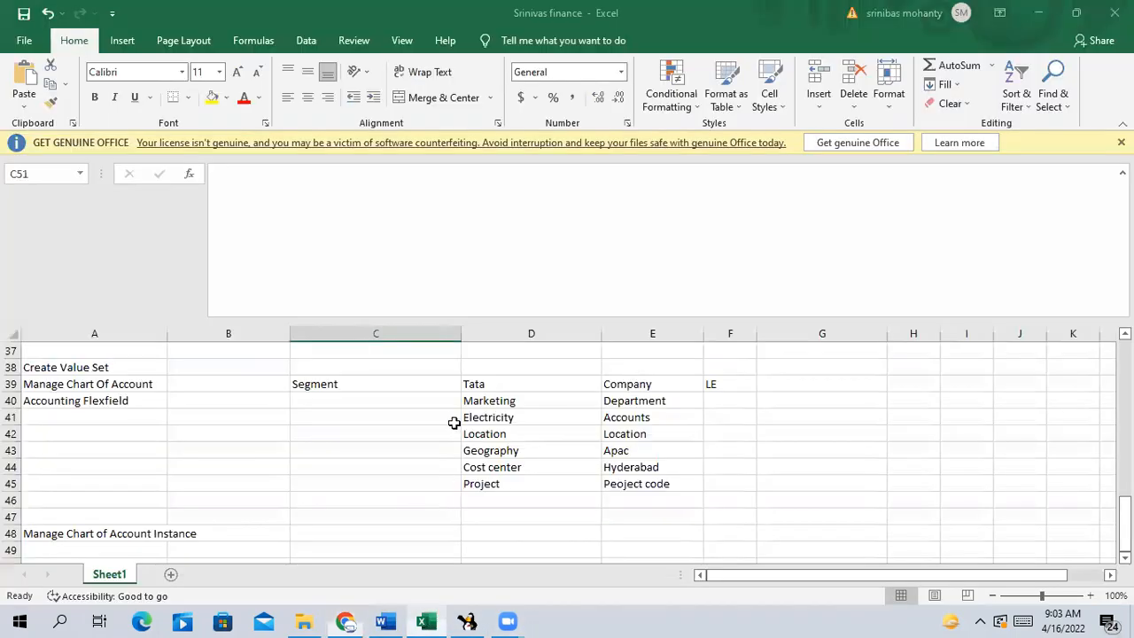
scroll(472, 544, down, 4)
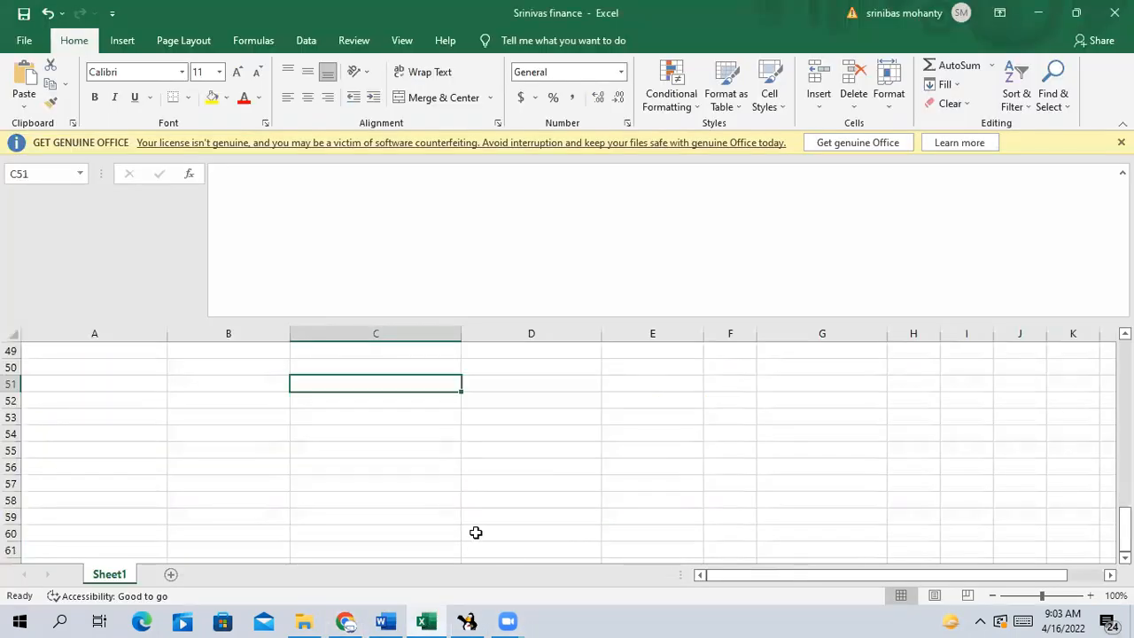
scroll(136, 450, up, 1)
click(136, 450)
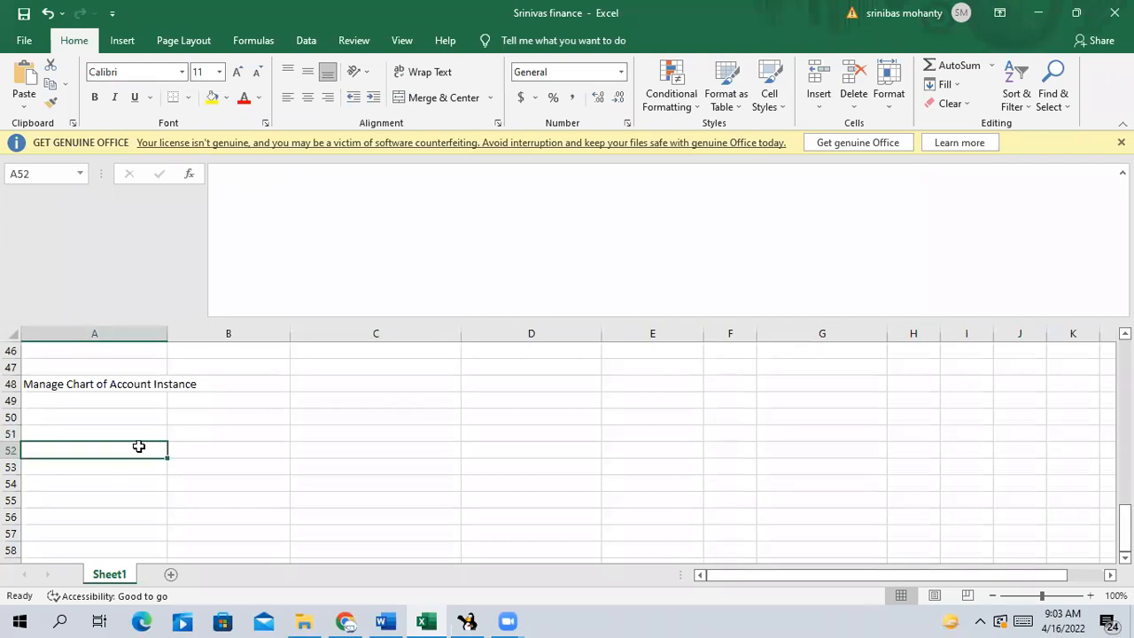
text(A)
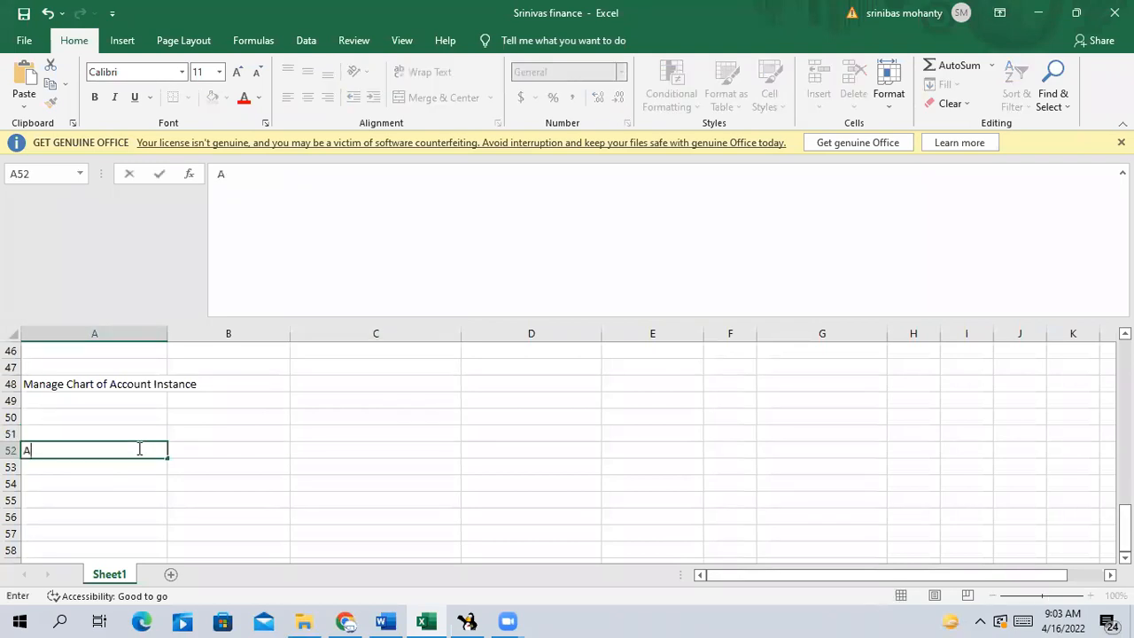
text(ccounts)
key(BackSpace)
key(BackSpace)
key(BackSpace)
key(BackSpace)
key(BackSpace)
key(BackSpace)
key(BackSpace)
key(BackSpace)
Enter "Values" in cell A50 and "Accounitng segment value" in cell A51.
click(140, 413)
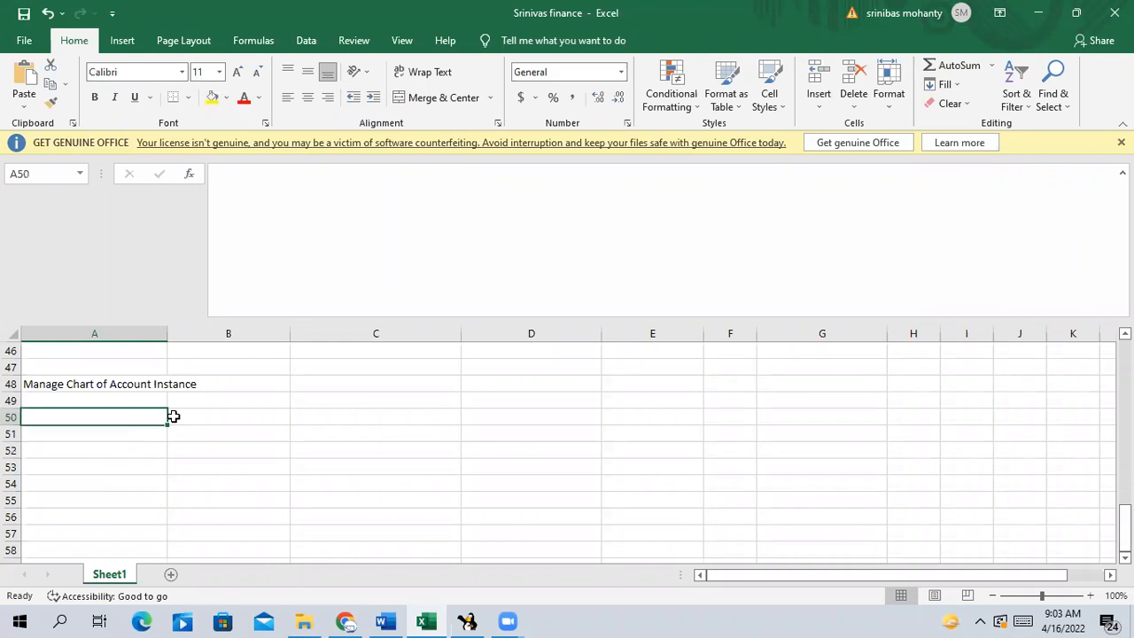
text(Valu)
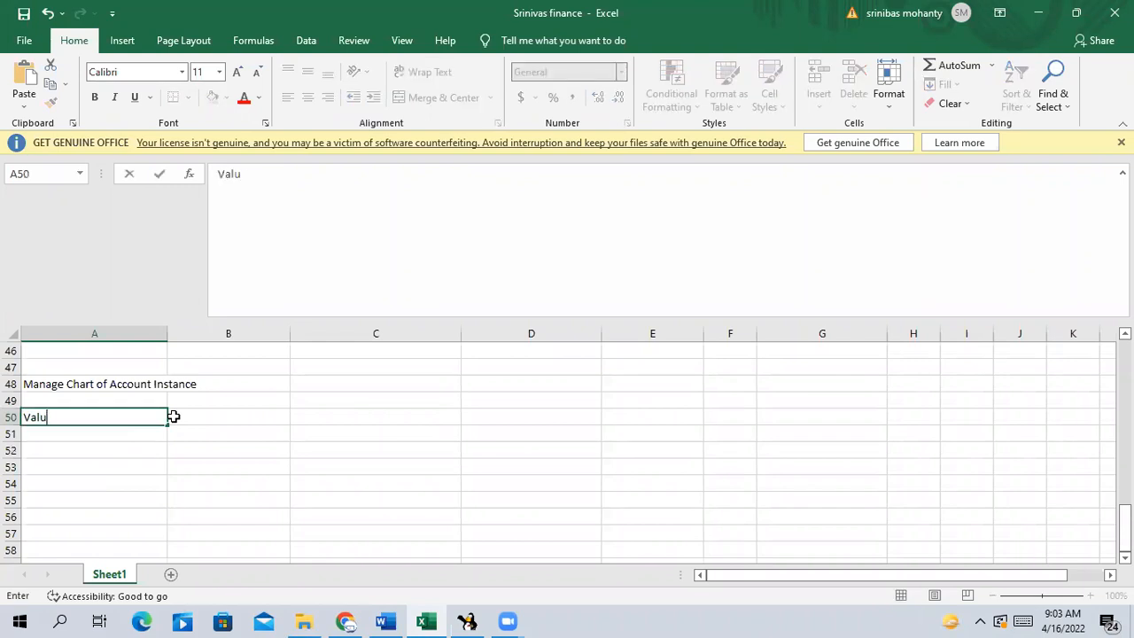
text(es)
key(Return)
text(A)
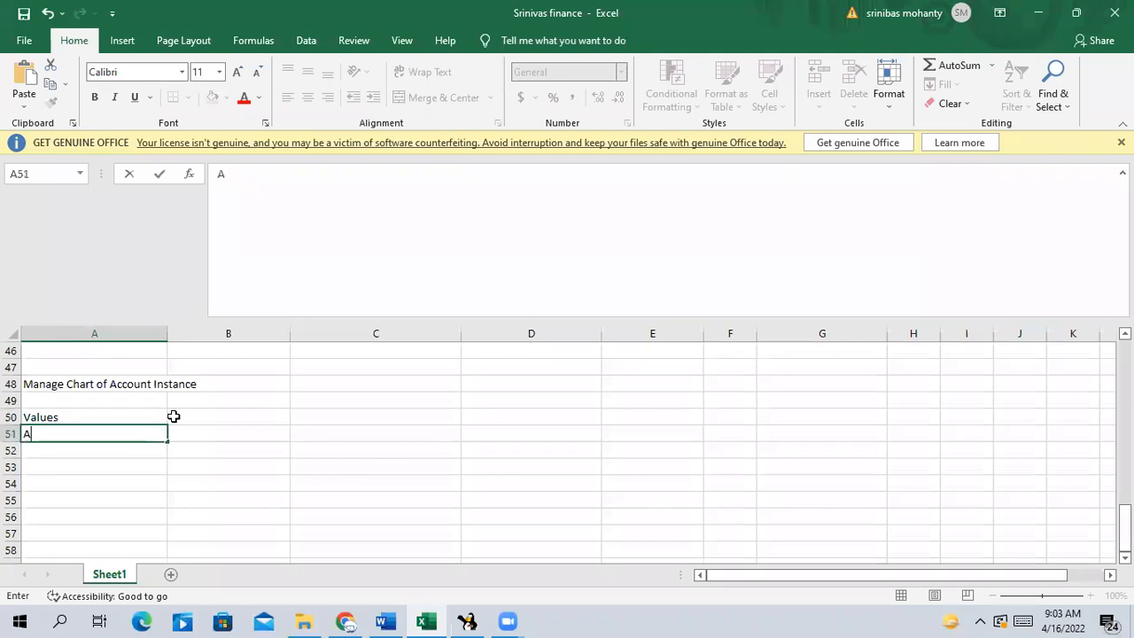
text(ccounitng se)
key(BackSpace)
text(segment value)
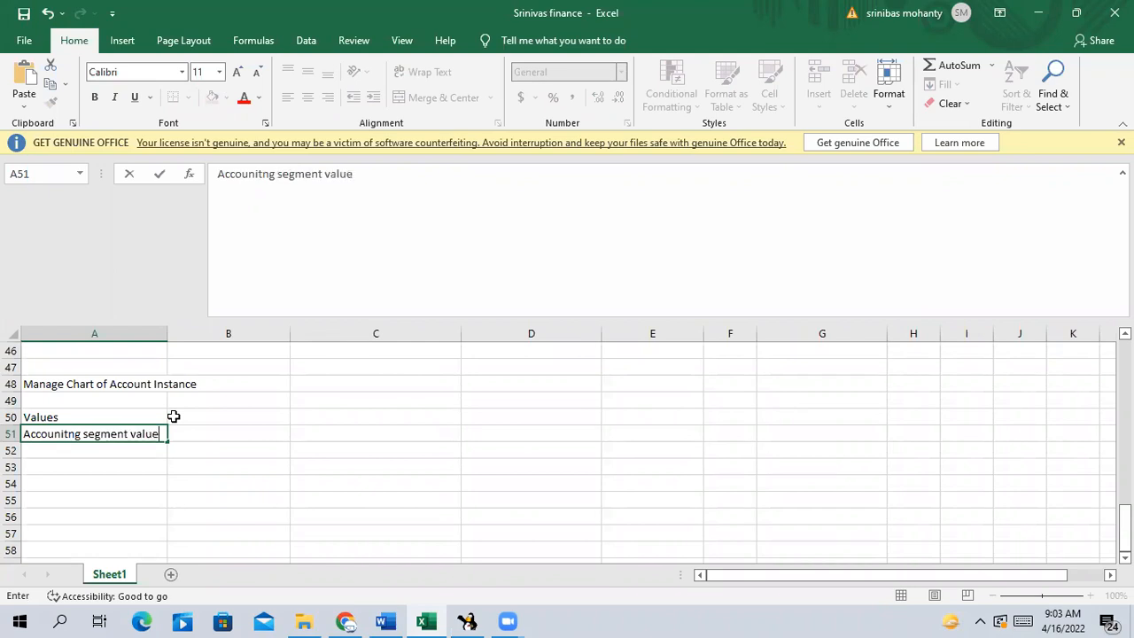
key(Tab)
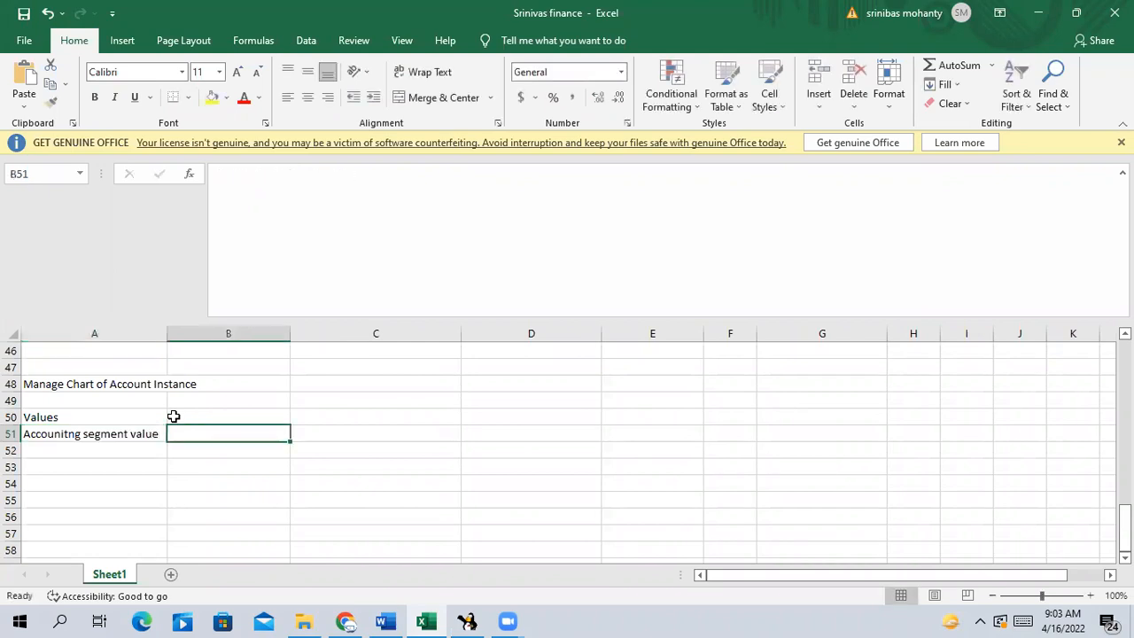
Correct the spelling in cell A51 so that it reads "Accounting segment value".
drag(62, 417, 70, 431)
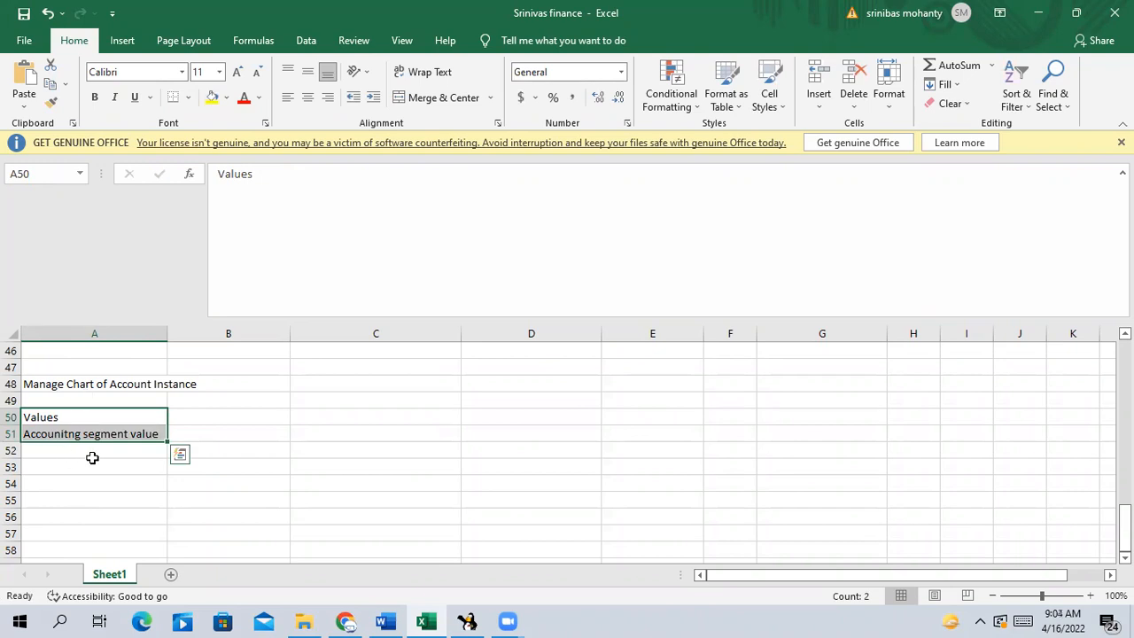
click(69, 433)
double_click(70, 433)
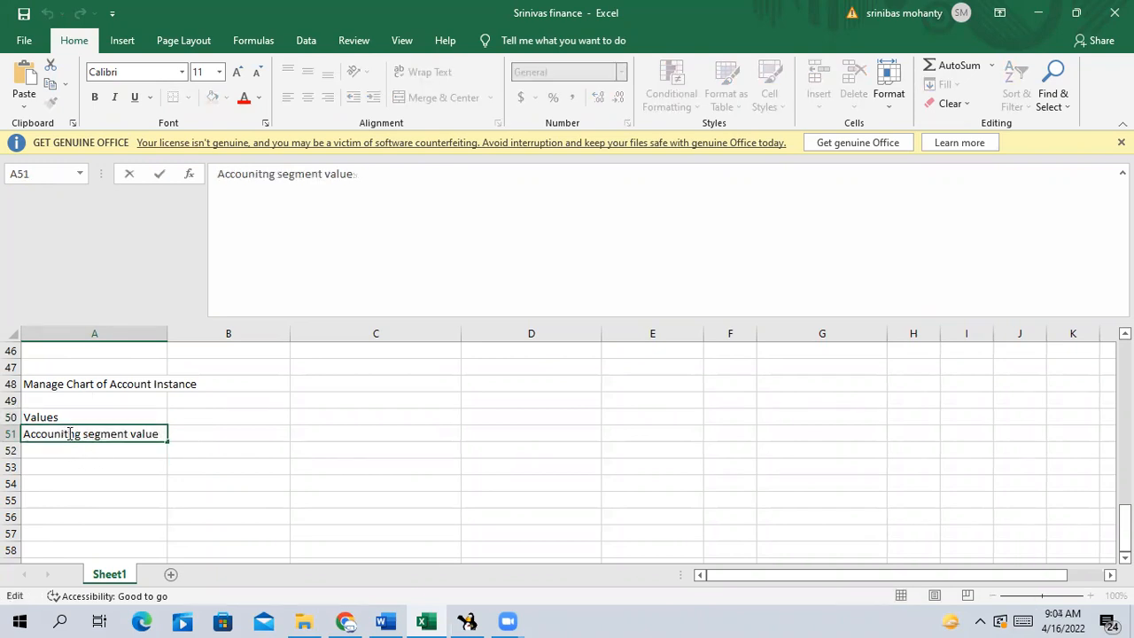
key(Delete)
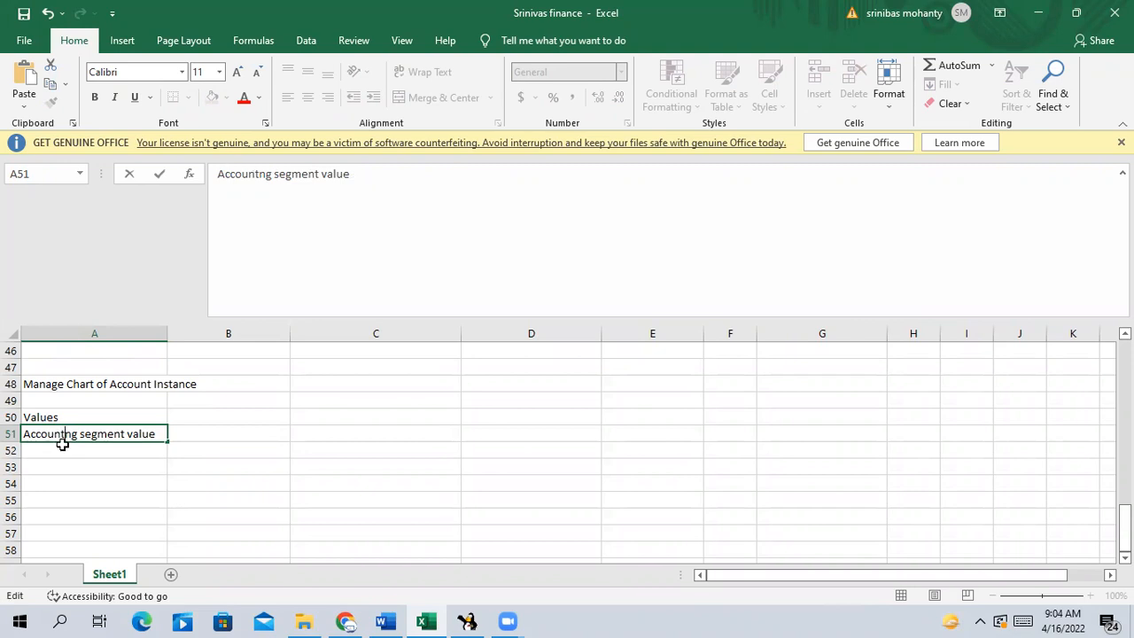
text(i)
click(225, 446)
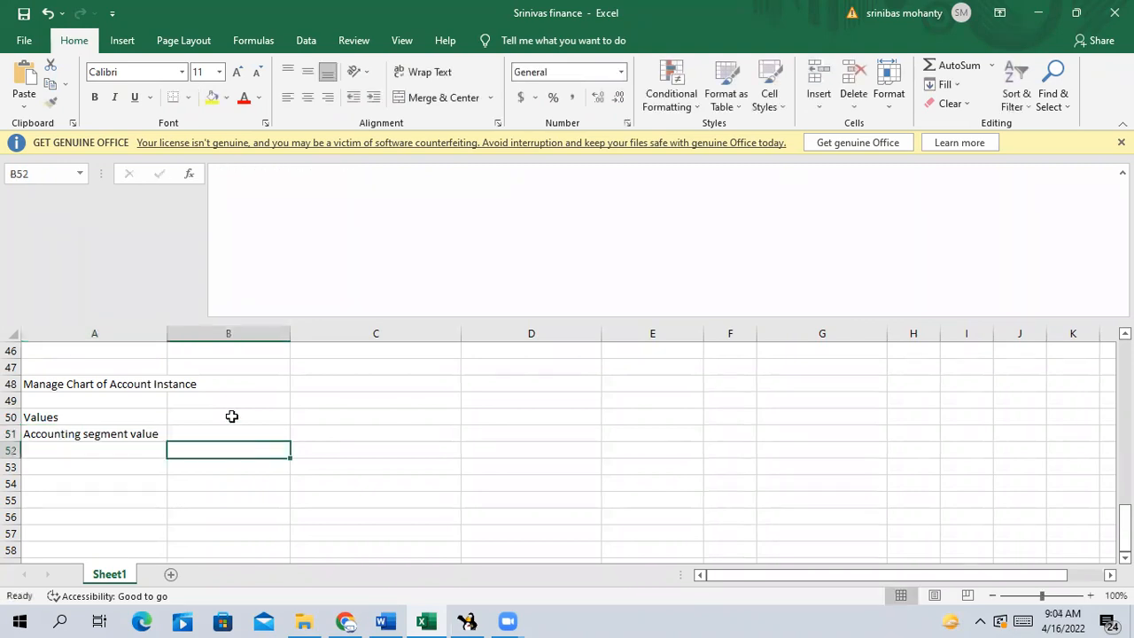
Widen column A slightly and make column B roughly twice as wide for the account type entries.
drag(170, 333, 179, 333)
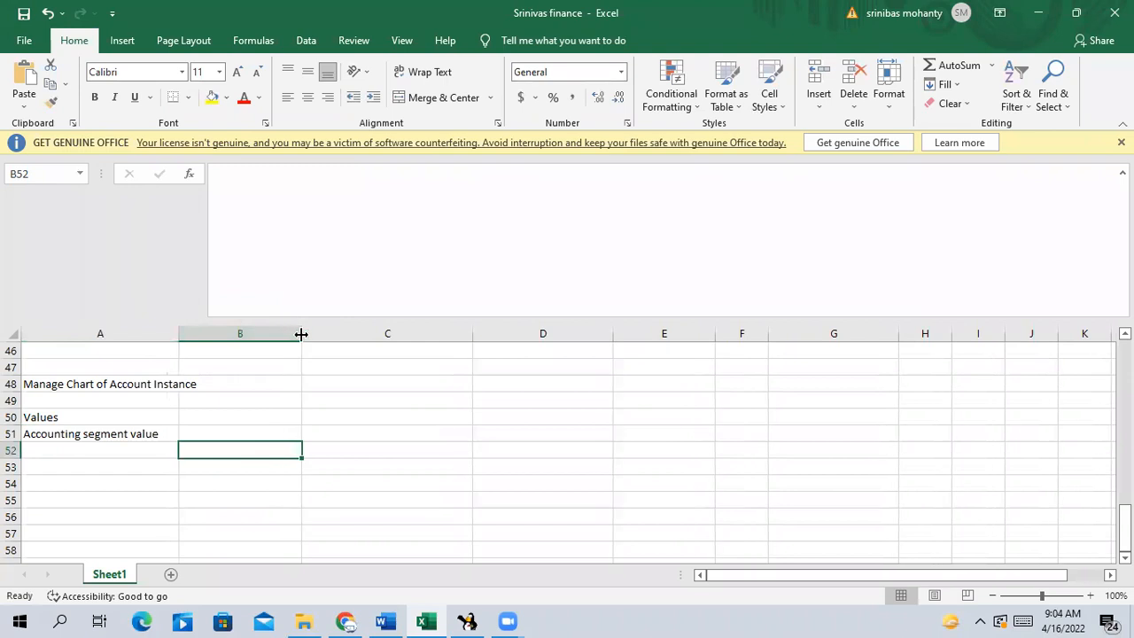
drag(302, 333, 374, 333)
click(244, 432)
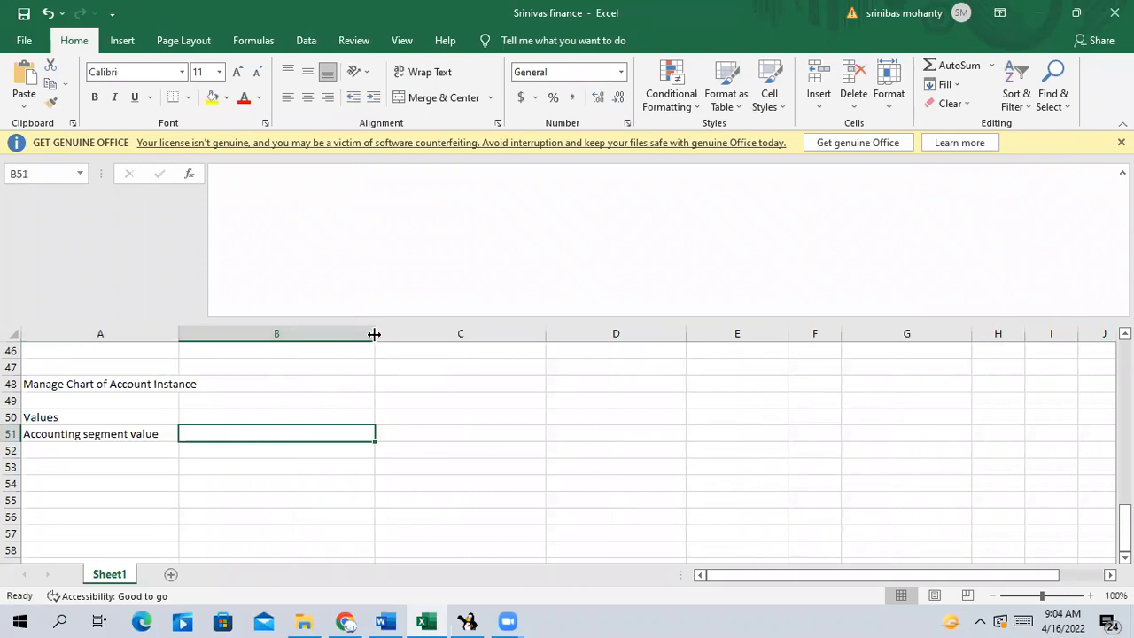
drag(375, 333, 410, 333)
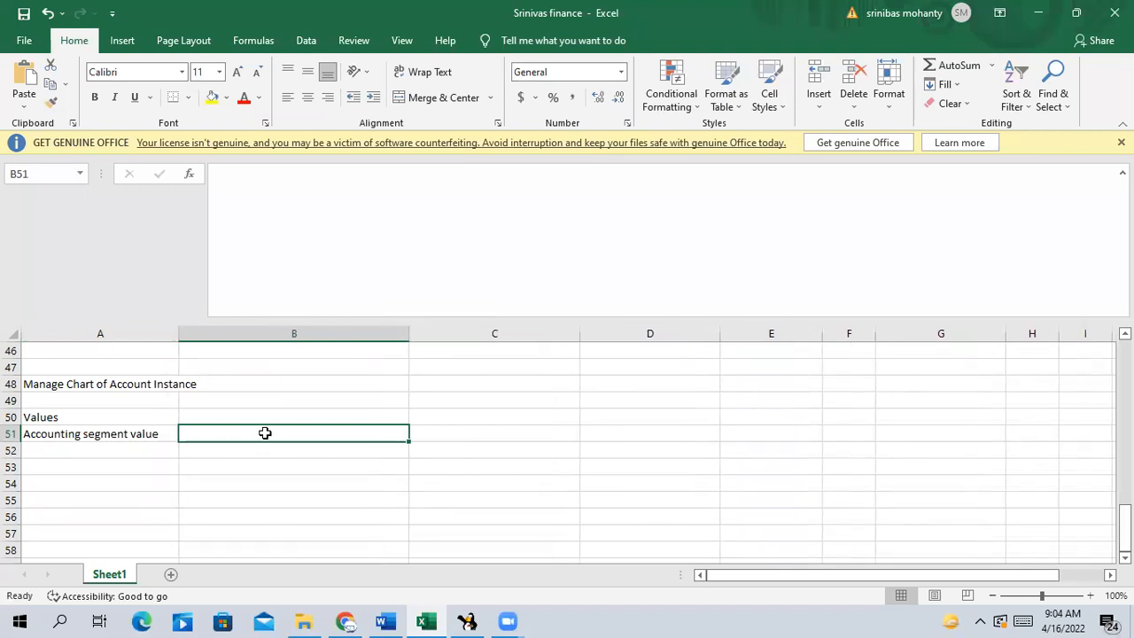
List the account types "Assets", "Liability", "Revenue/Income" and "Expenses" in cells B51 to B54.
text(Asset)
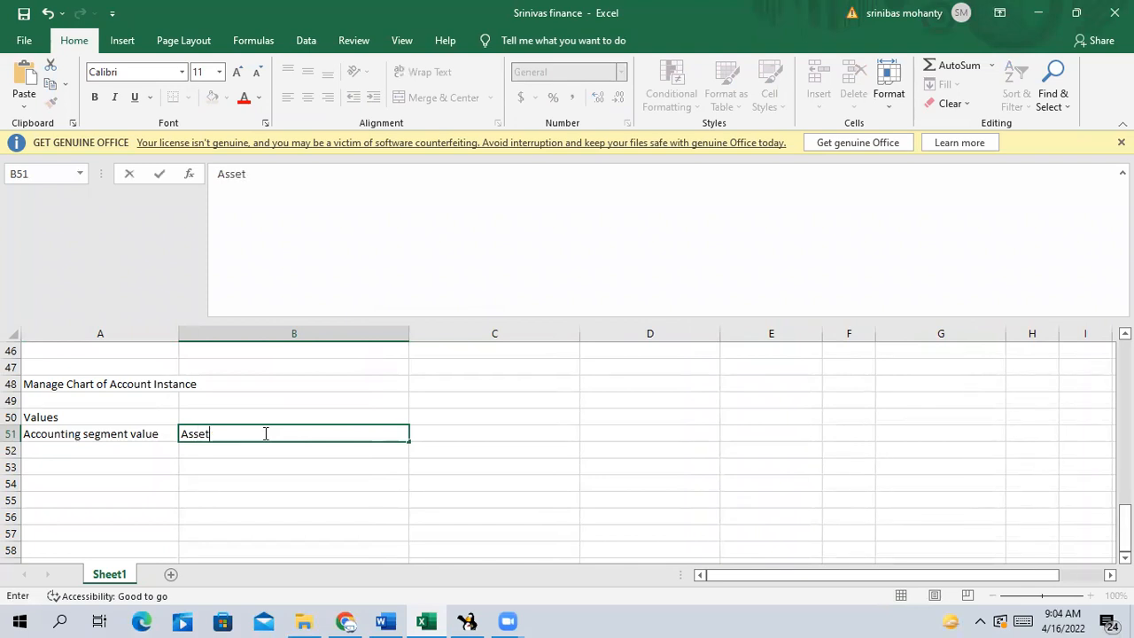
text(s)
key(Return)
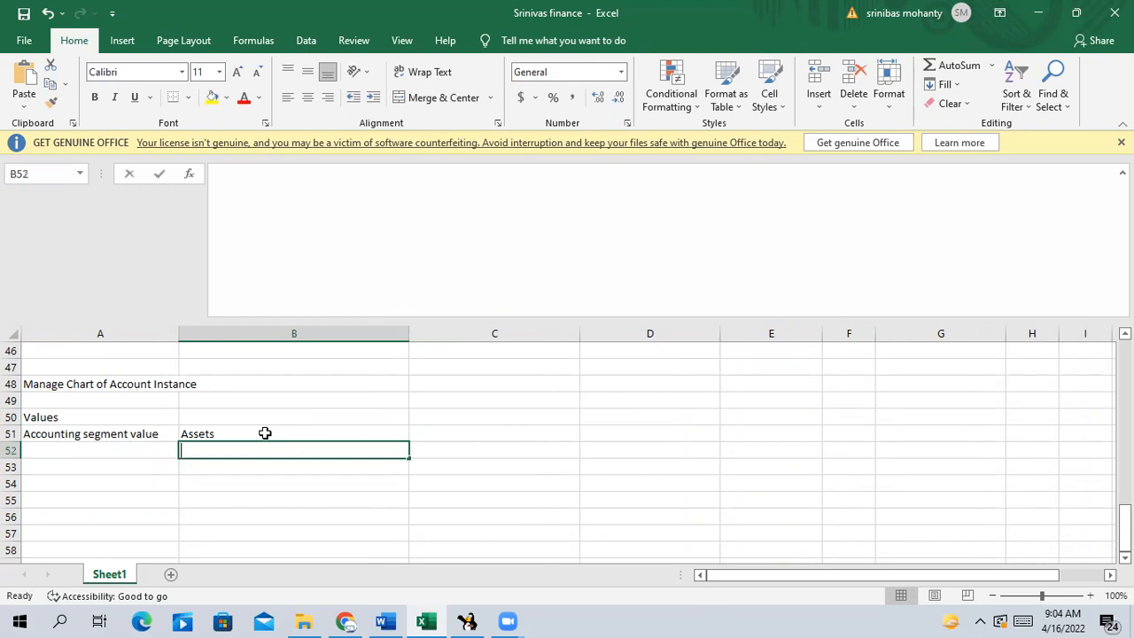
text(Liability)
key(Return)
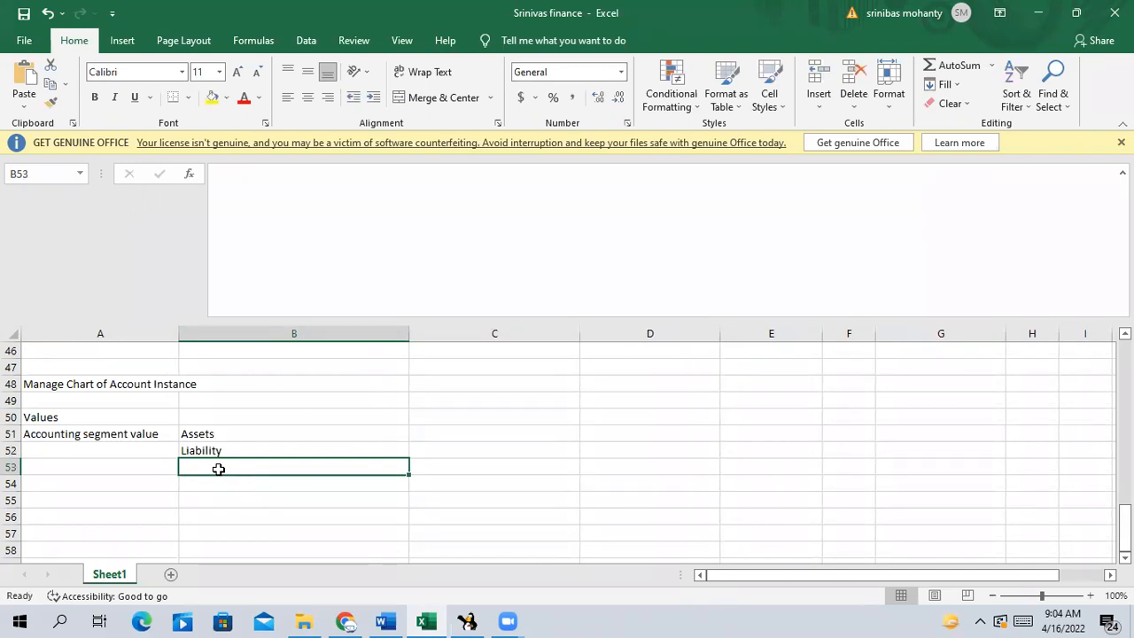
text(Revenue/Income)
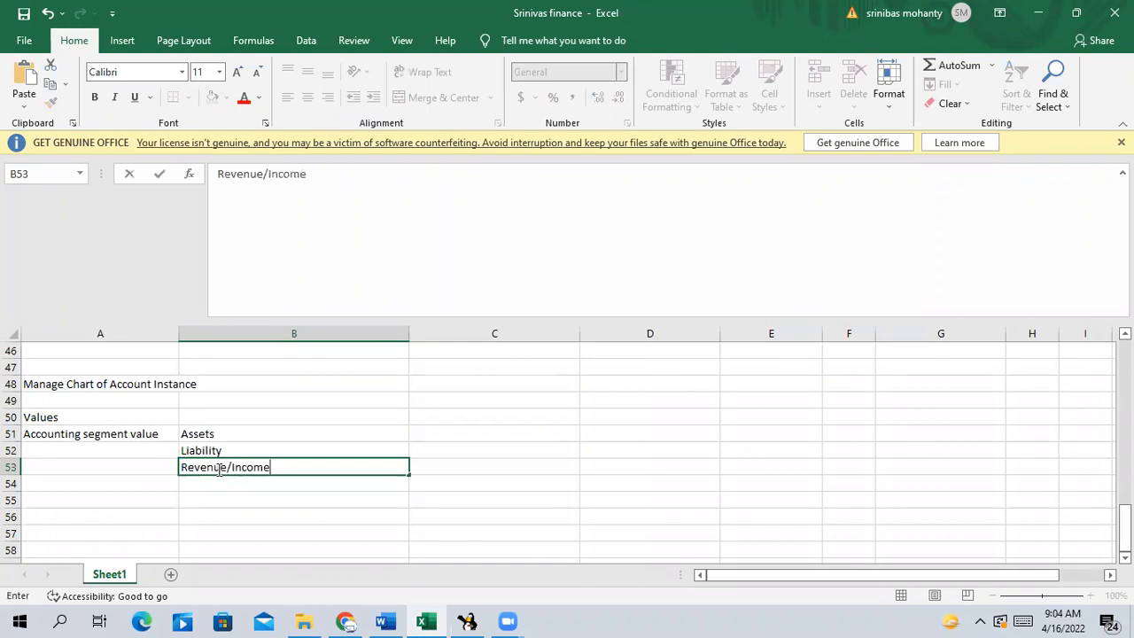
key(Return)
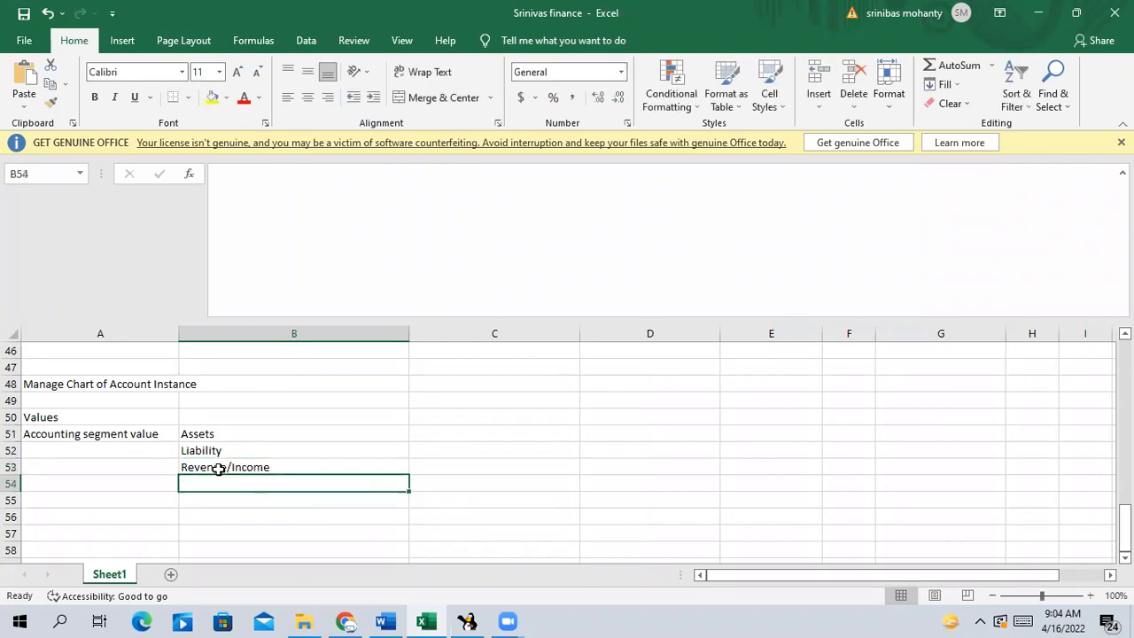
text(Expenses)
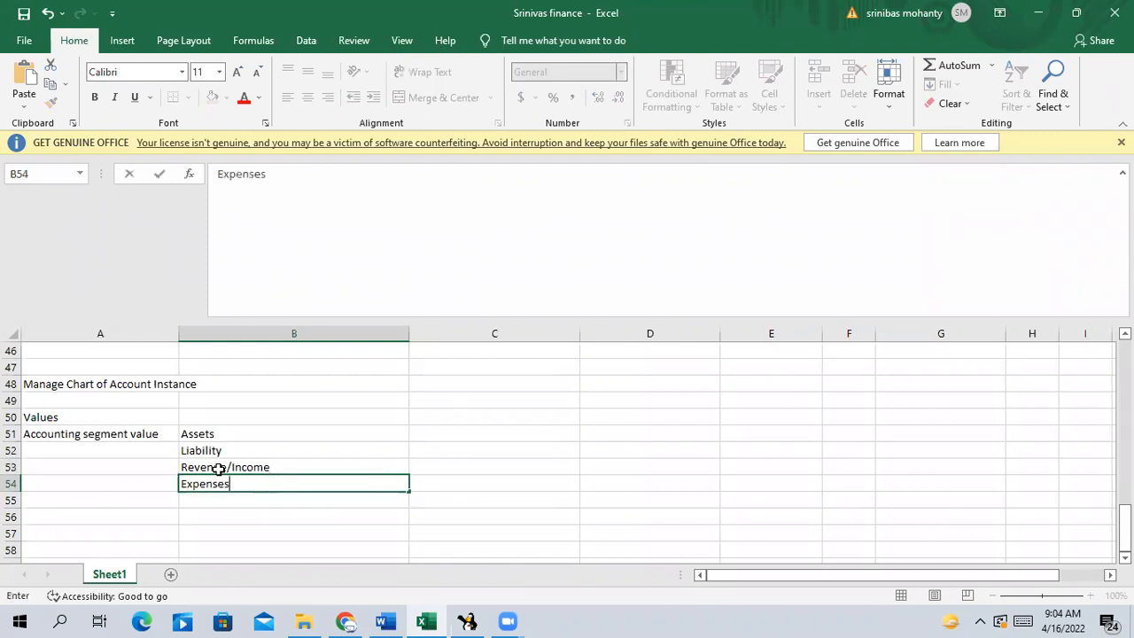
key(Tab)
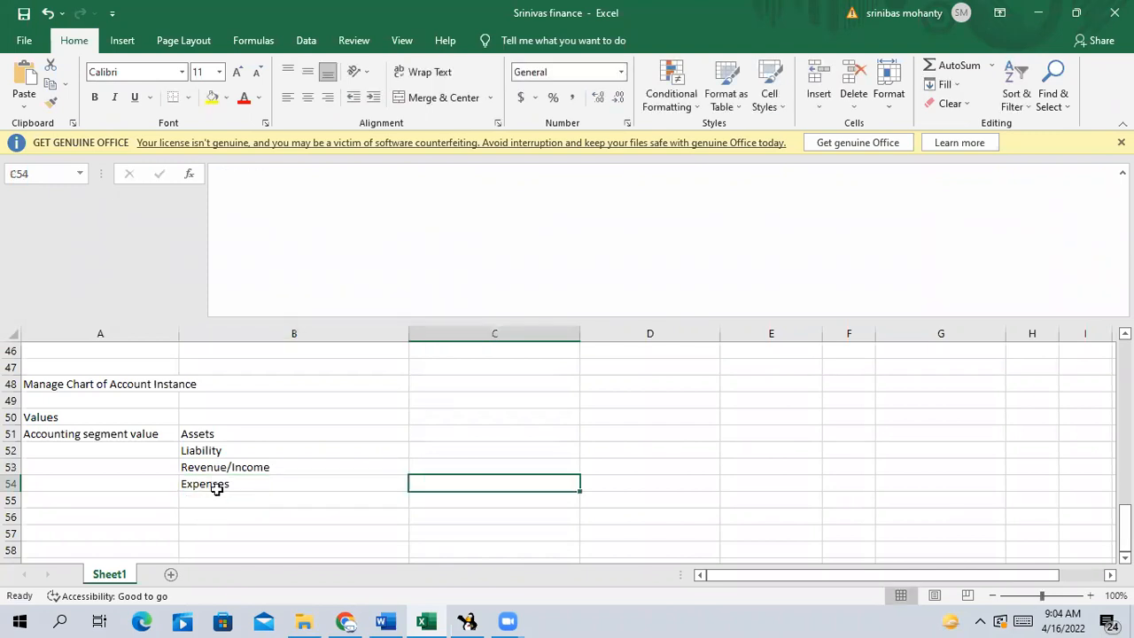
Add "Owners equity" in cell B55 as the last account type of the list.
click(214, 496)
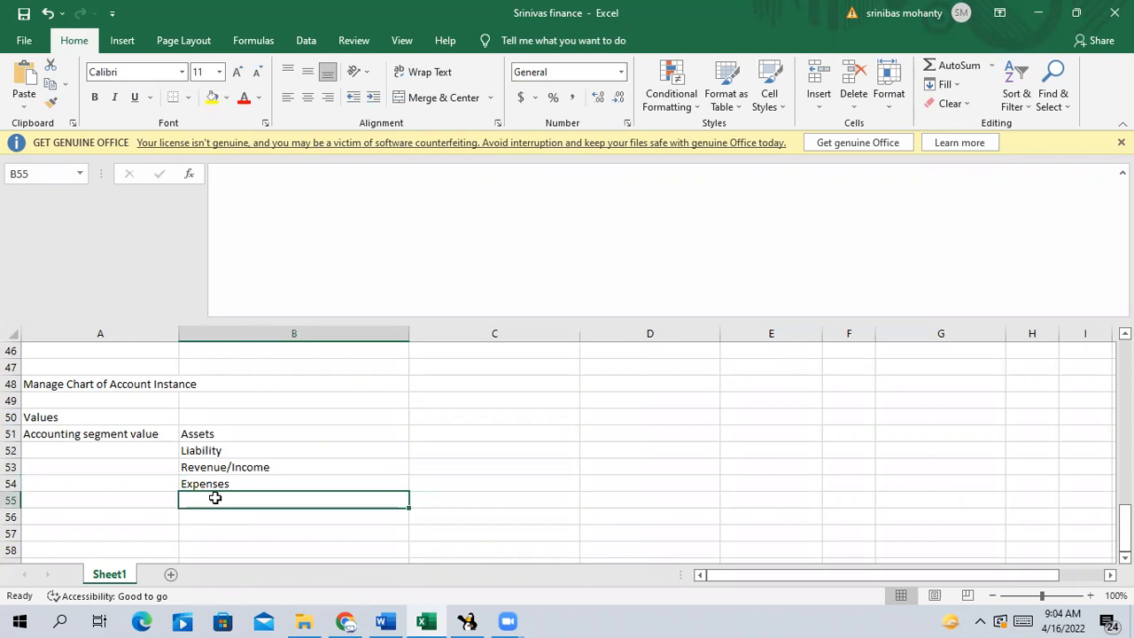
text(OW)
key(BackSpace)
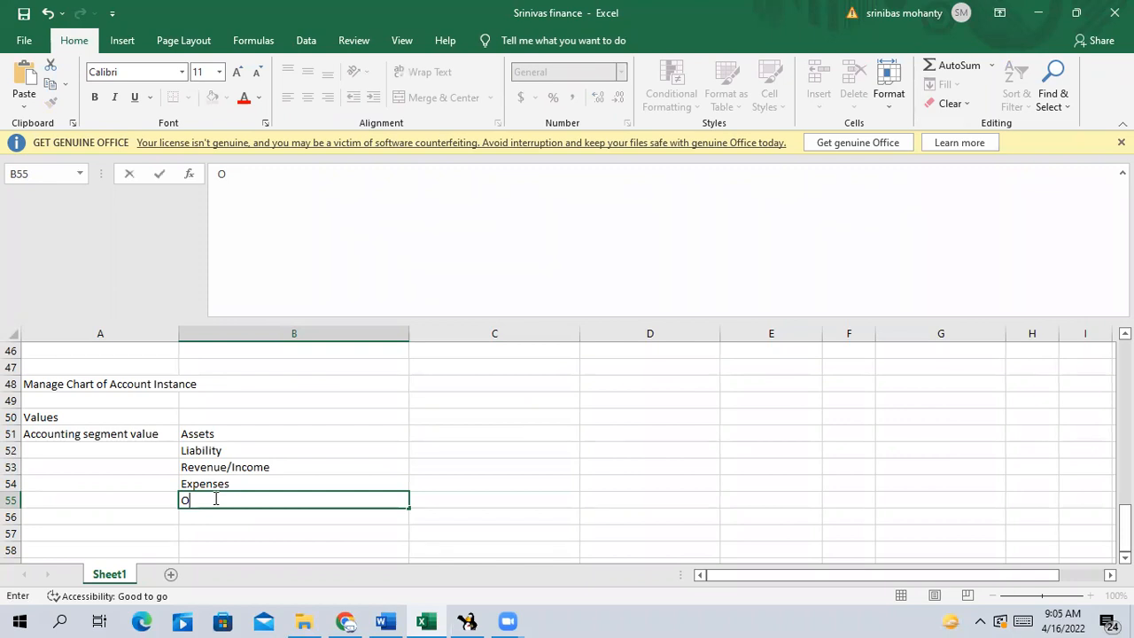
text(Wners equity)
click(464, 496)
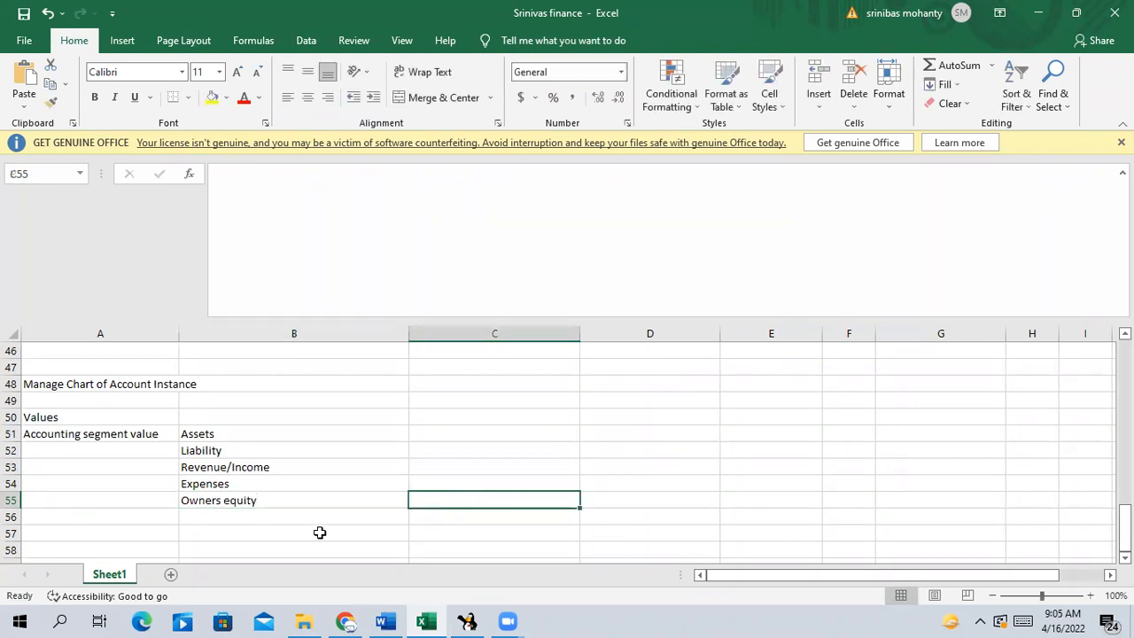
Extend the text in cell B55 to "Owners equity/Retained earning" and widen column B slightly.
click(254, 500)
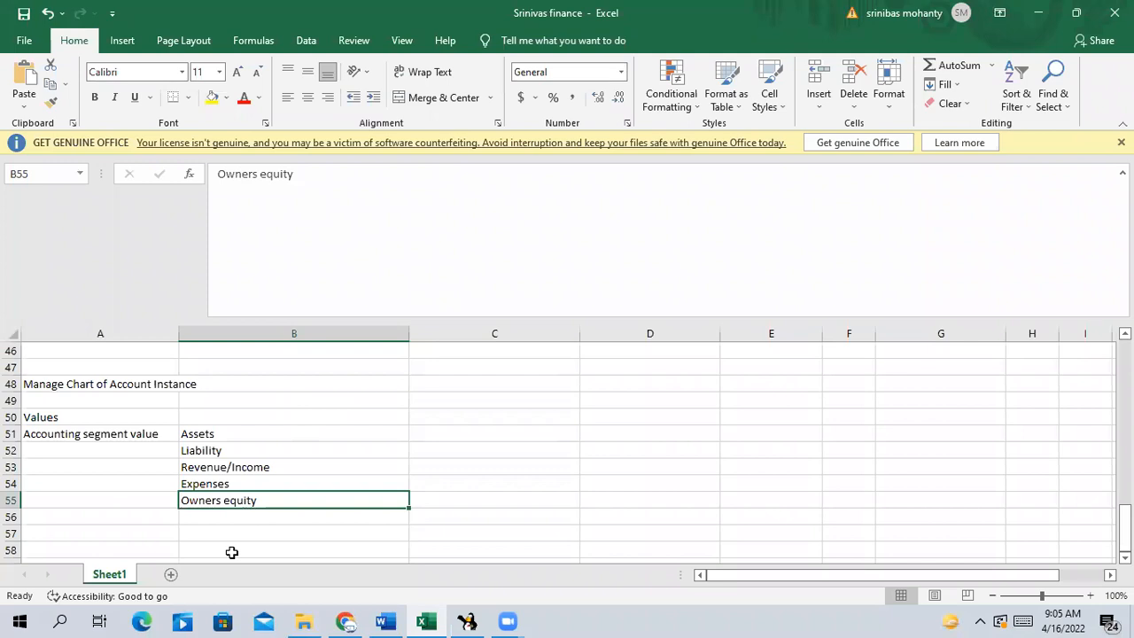
double_click(264, 499)
text(/Reti)
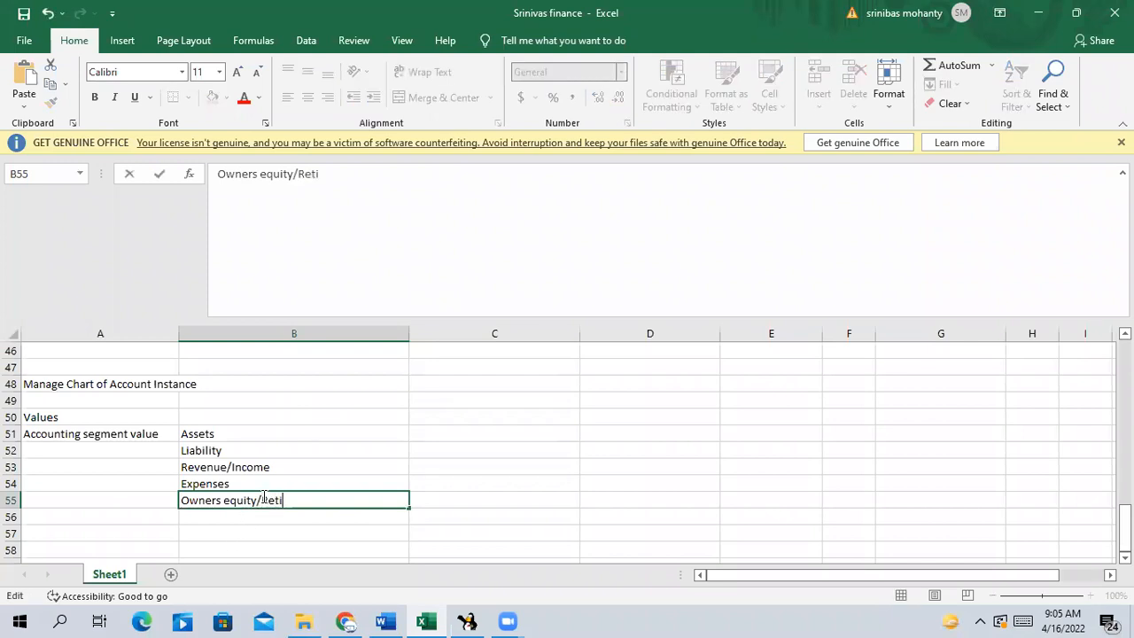
key(BackSpace)
key(BackSpace)
text(tained earning)
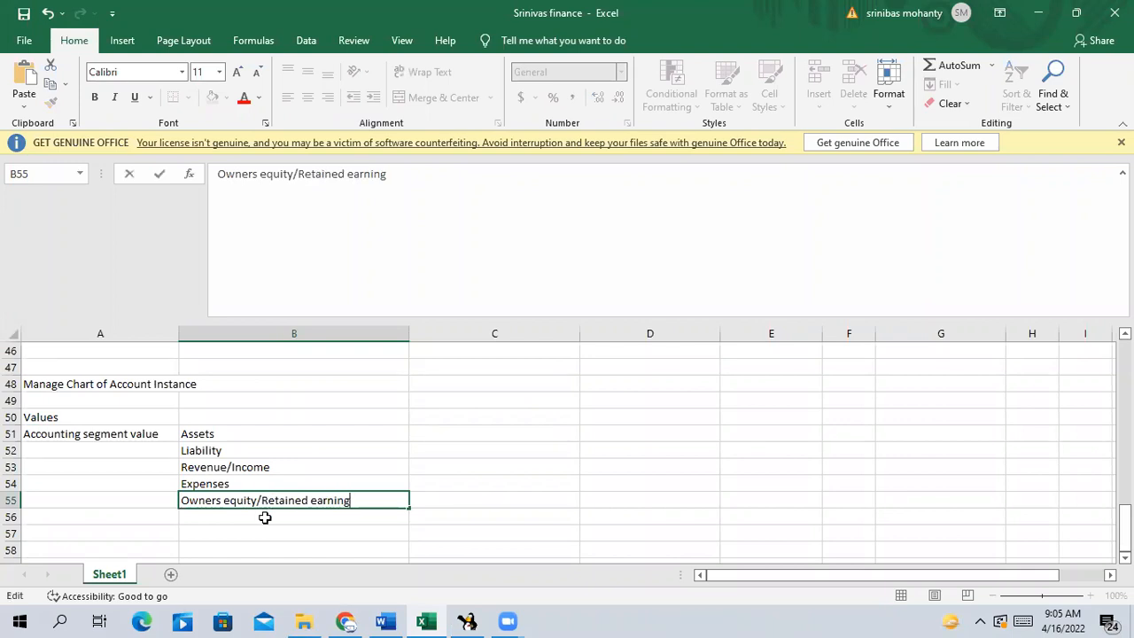
click(286, 544)
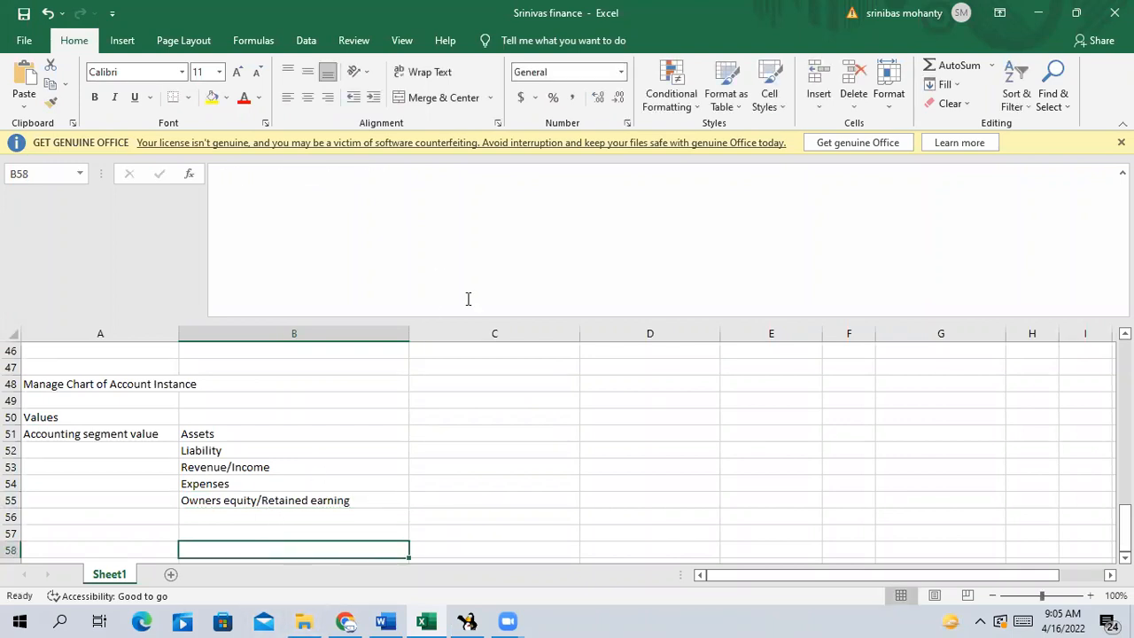
drag(409, 335, 424, 338)
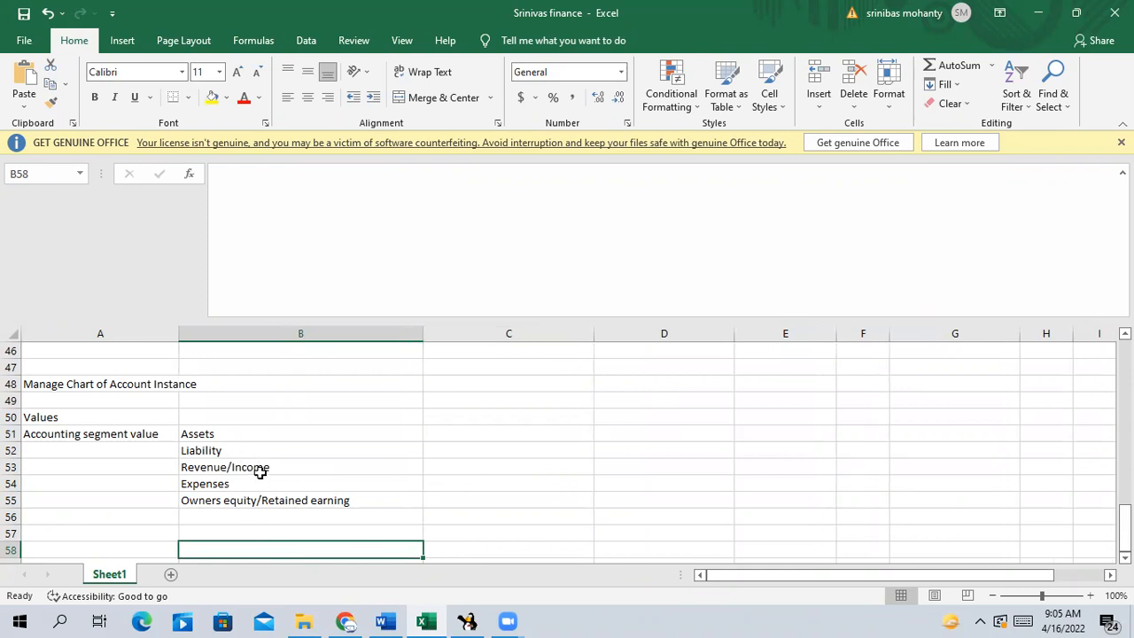
Enter "Profit" in cell B57 and its definition "Revenue- Expenses" in cell C57.
click(235, 484)
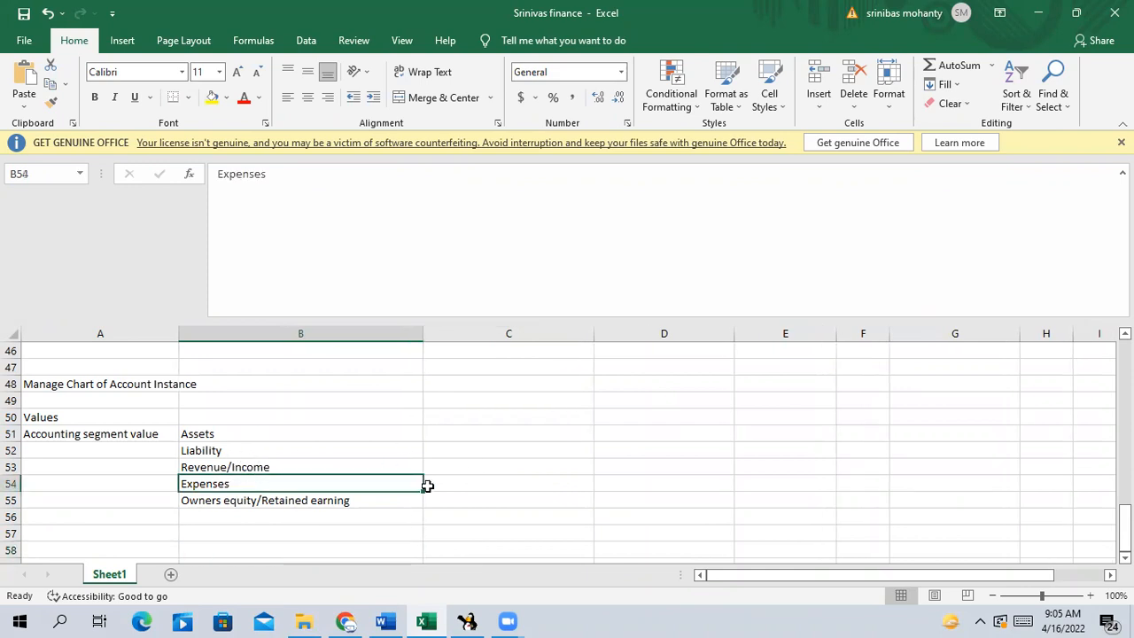
click(212, 531)
text(Profit)
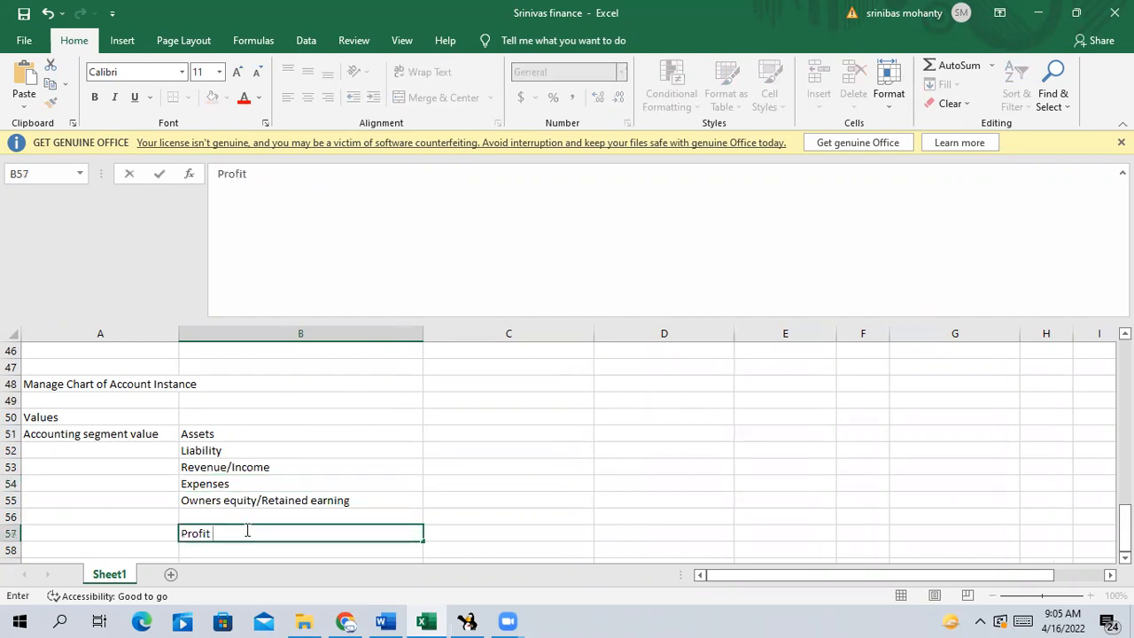
click(232, 468)
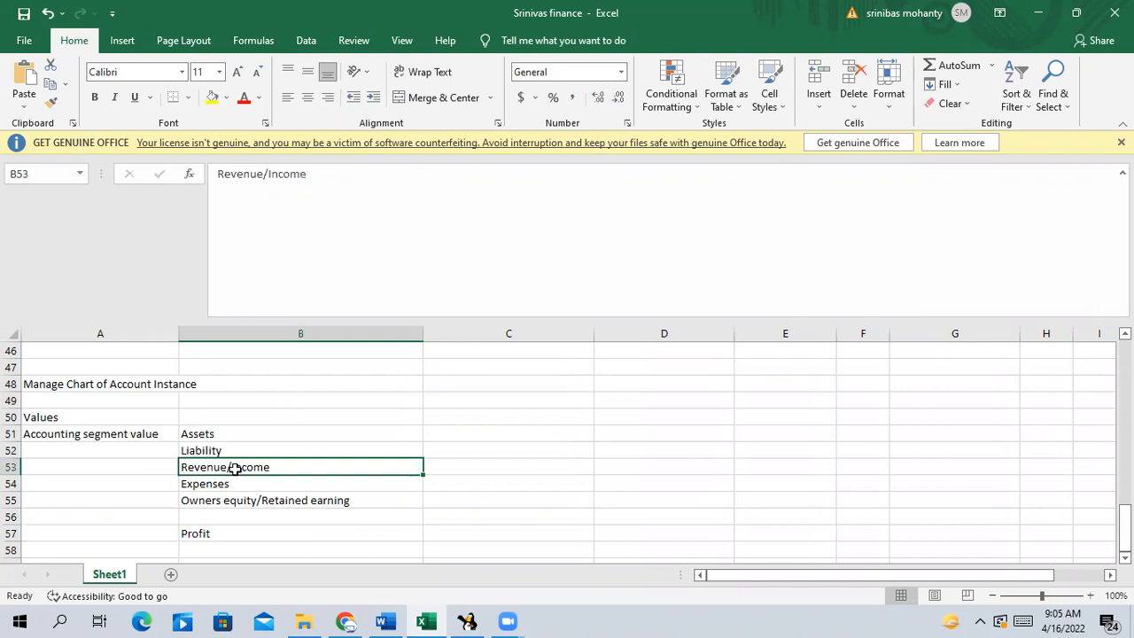
drag(222, 488, 225, 493)
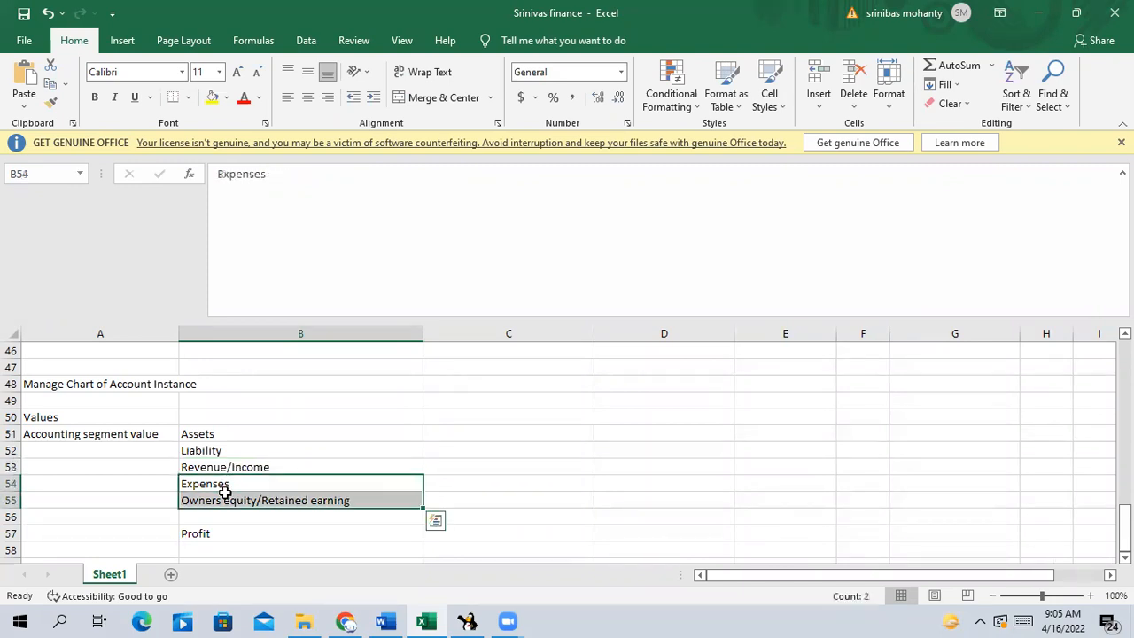
click(266, 533)
click(455, 531)
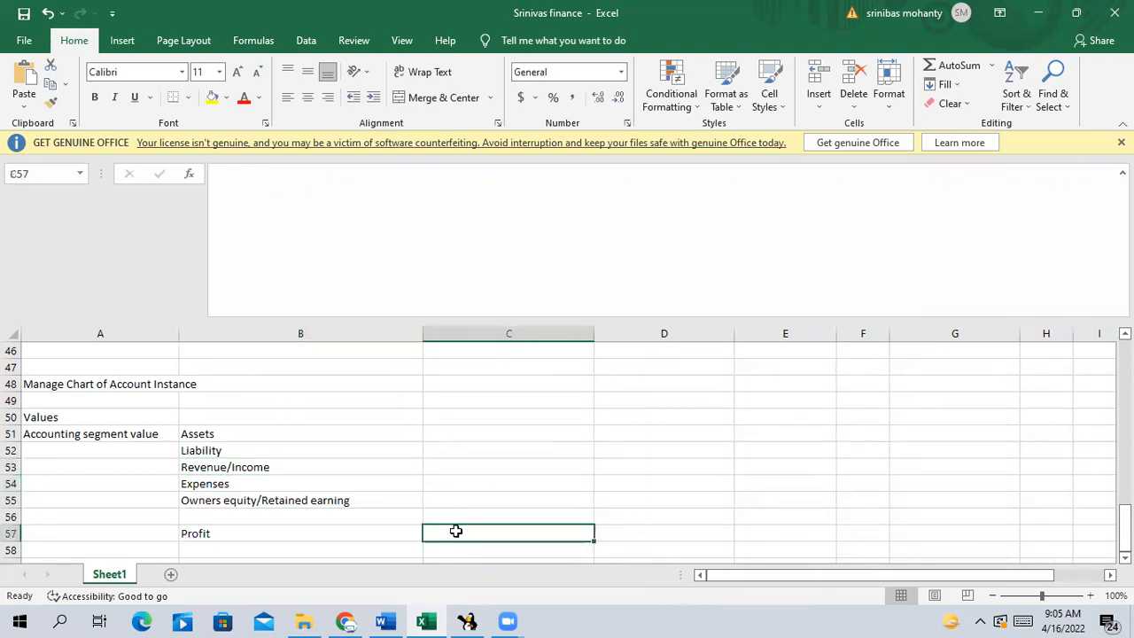
text(Revenue- Expens)
key(BackSpace)
text(nses)
click(656, 534)
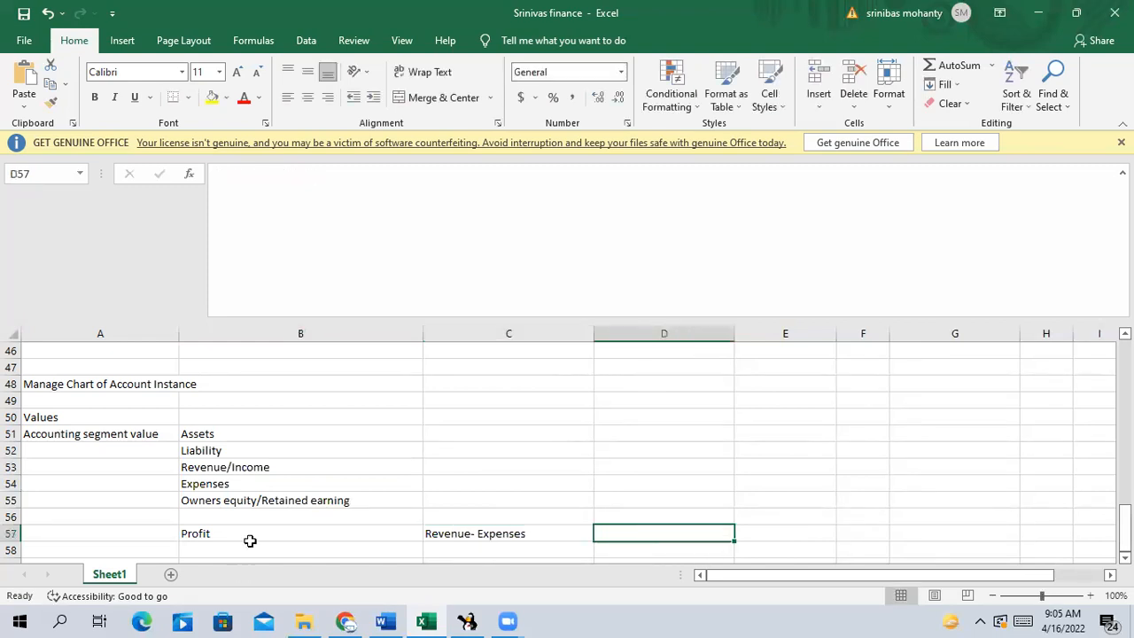
drag(249, 541, 309, 508)
scroll(558, 384, down, 2)
click(432, 454)
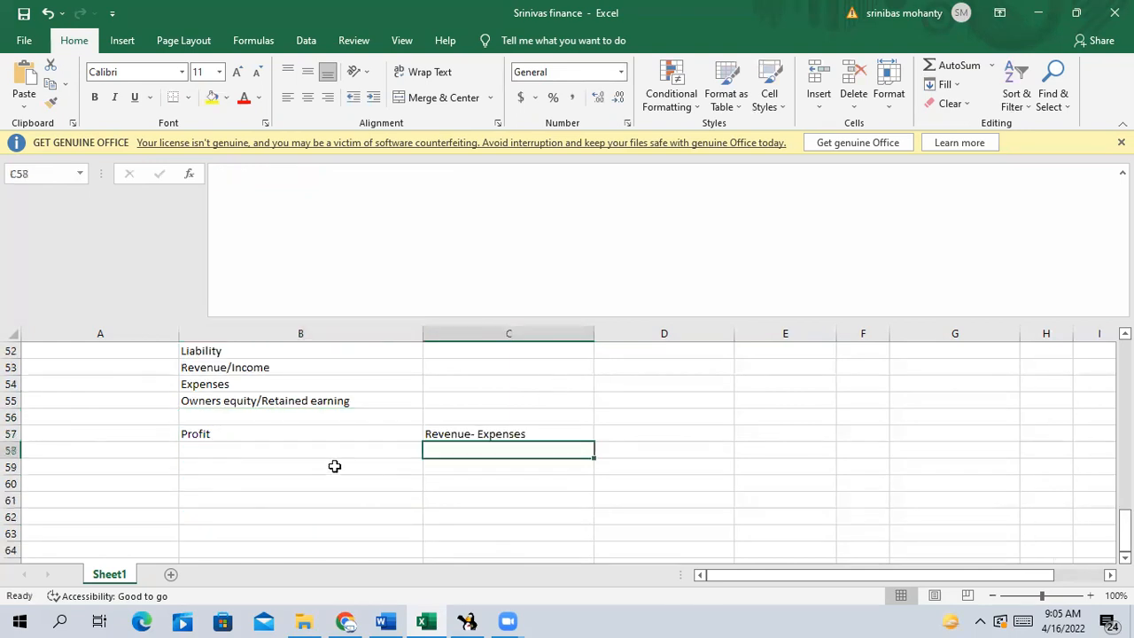
click(345, 436)
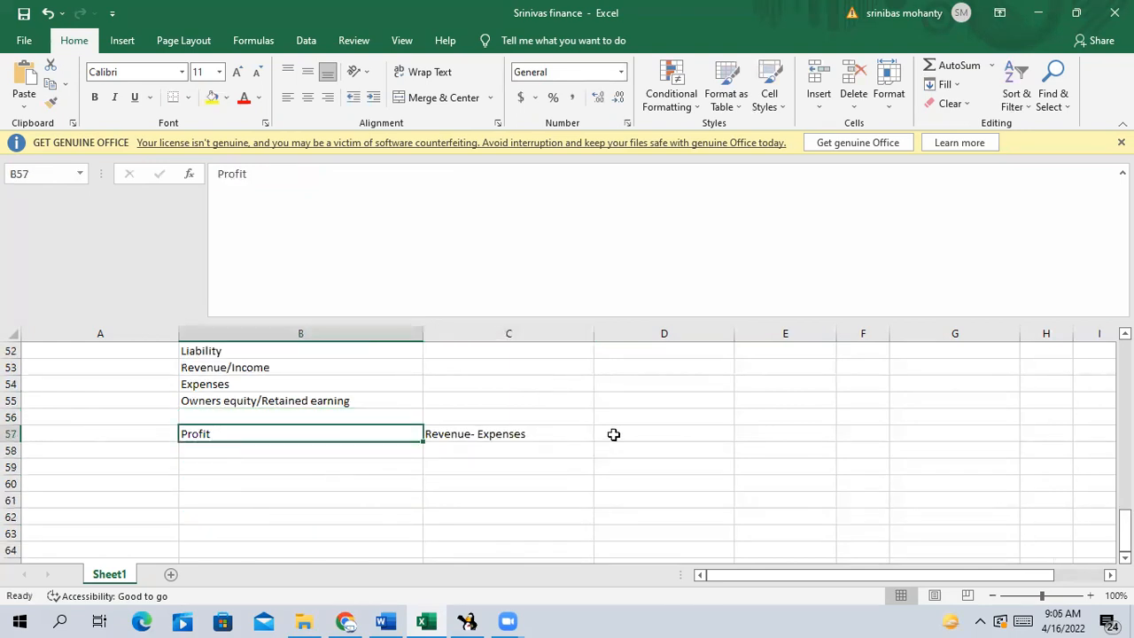
click(622, 432)
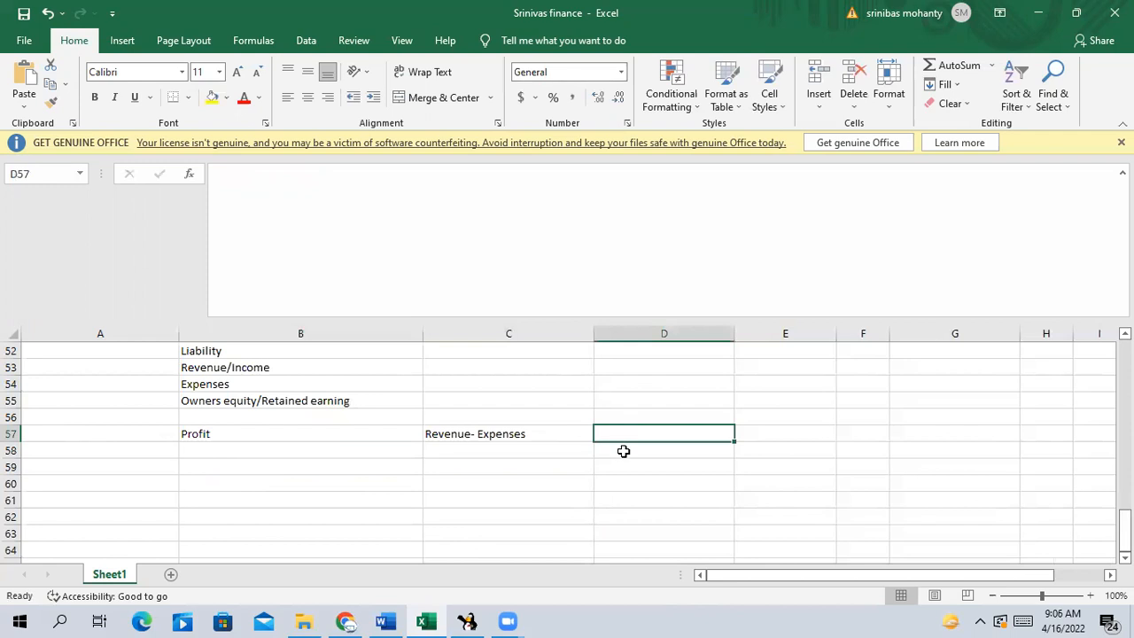
Enter the year 2021 in cell B59 and its profit "1000 cr" in cell C59.
click(296, 466)
text(2)
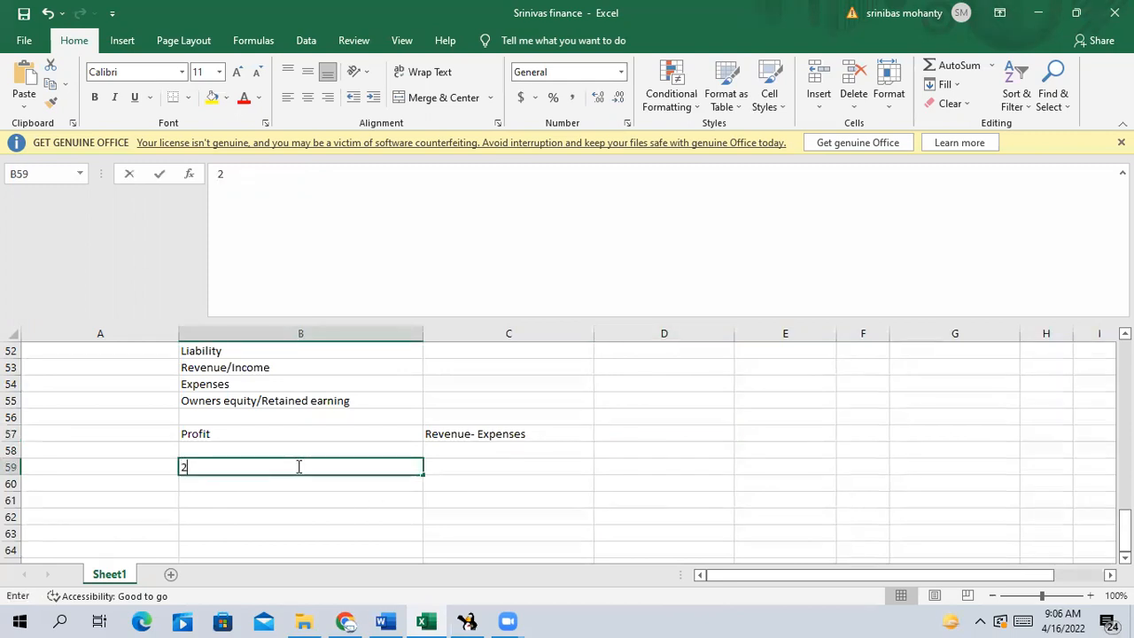
text(00)
key(BackSpace)
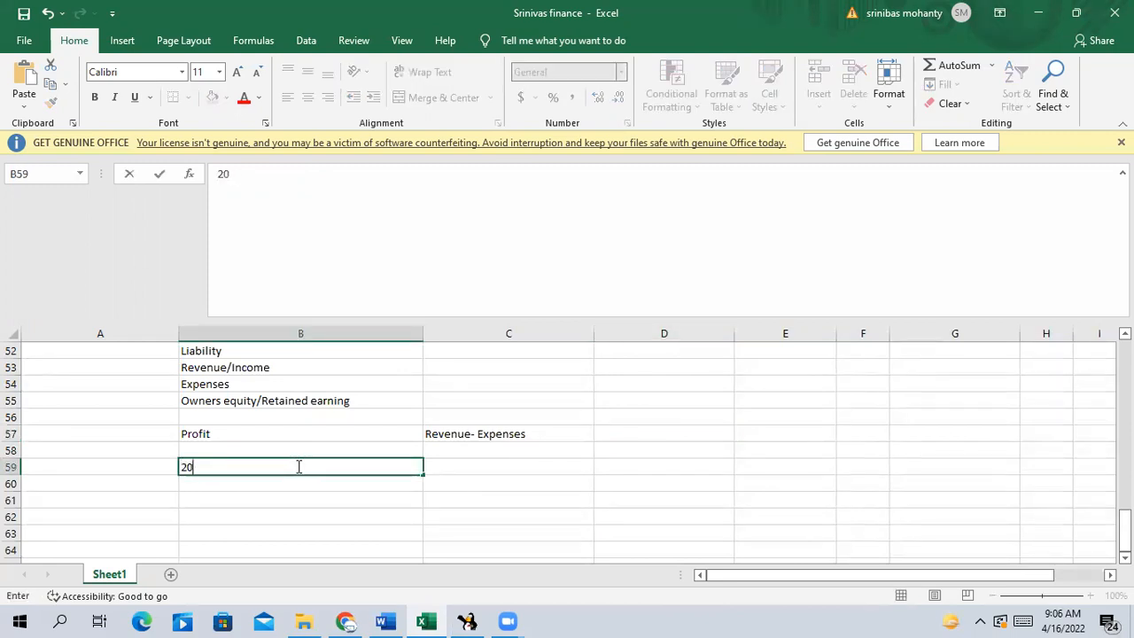
text(21)
key(Tab)
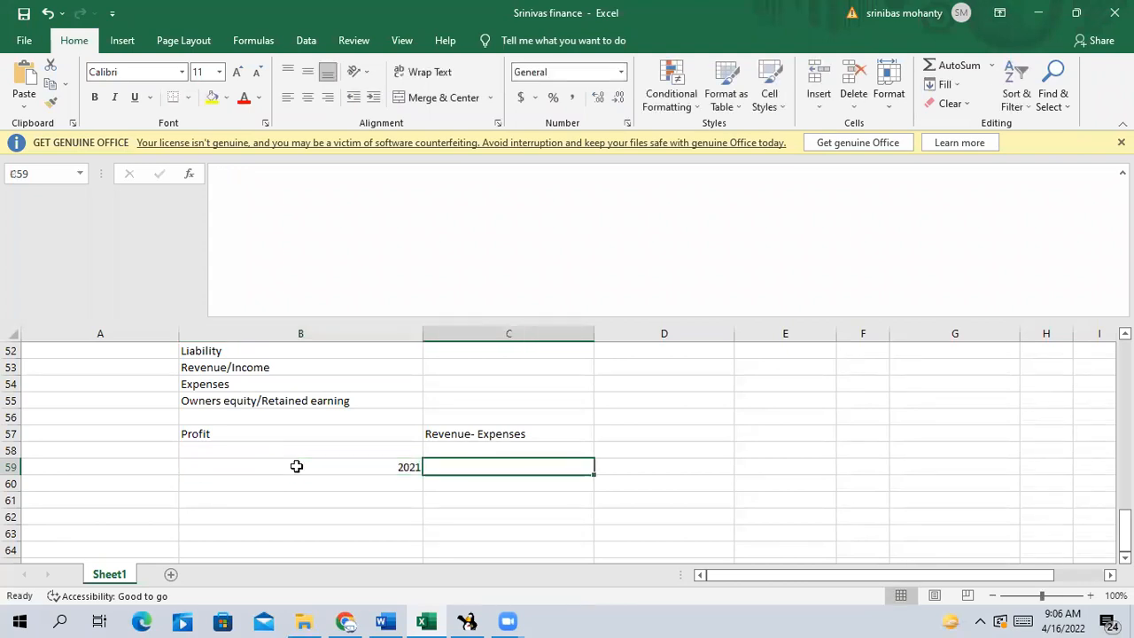
text(1000)
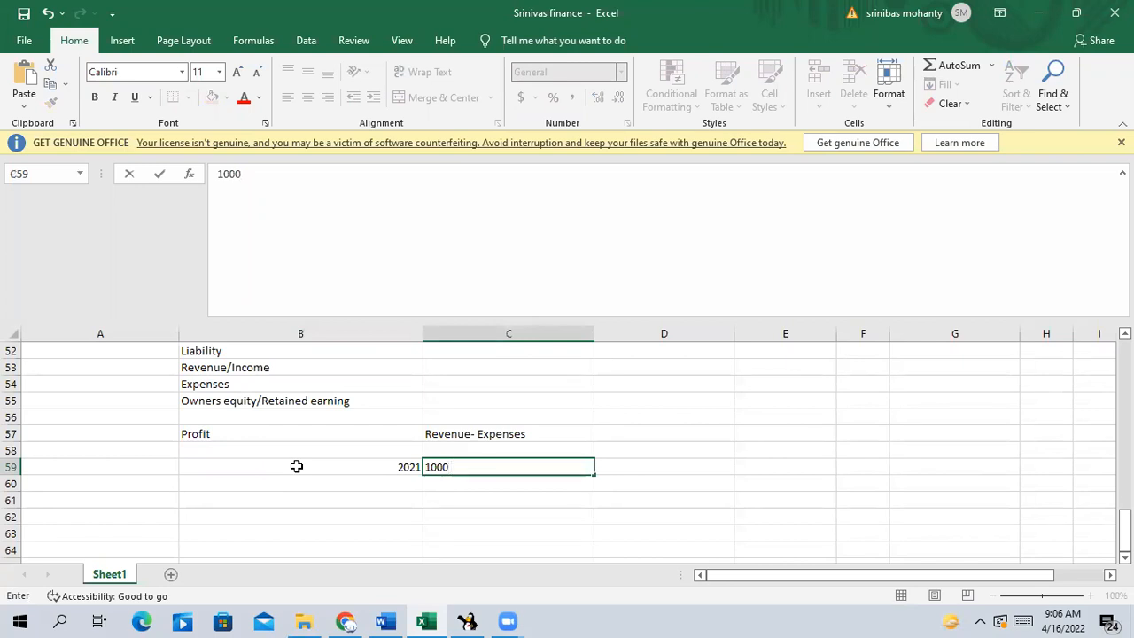
text( cr)
click(307, 516)
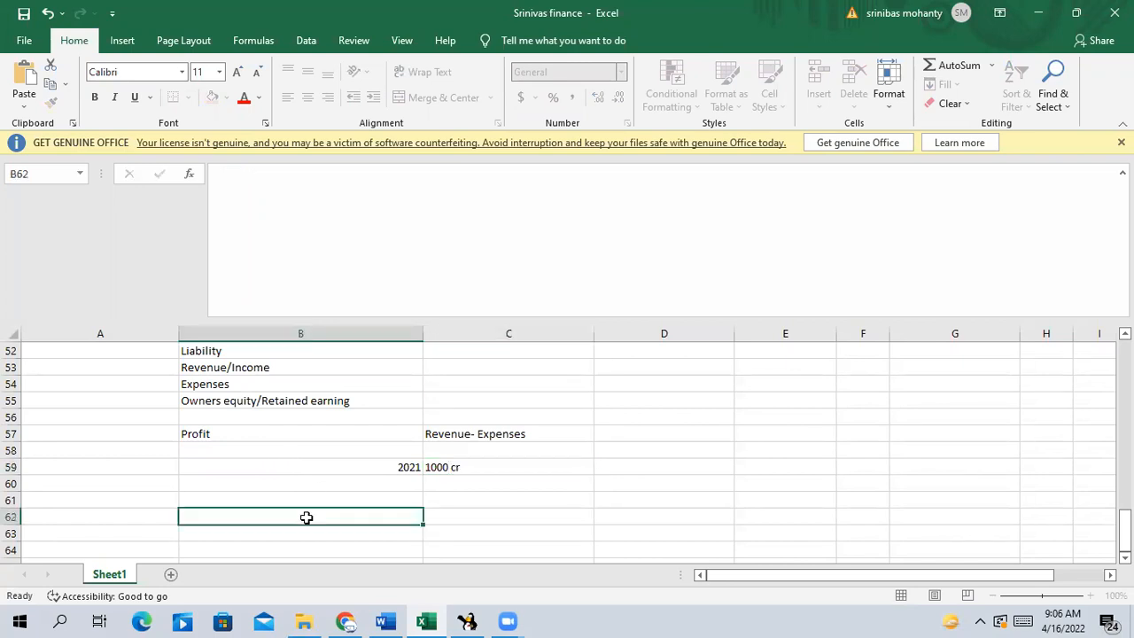
Enter "1000cr" in cell C55 beside Owners equity/Retained earning.
scroll(372, 491, down, 1)
click(451, 420)
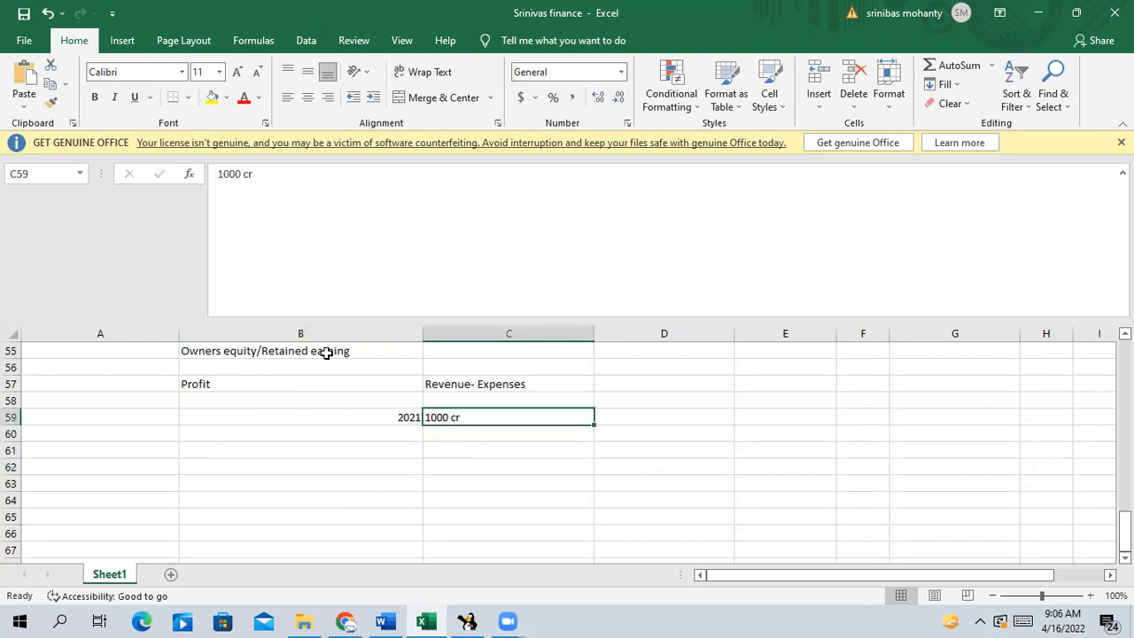
click(326, 353)
click(463, 350)
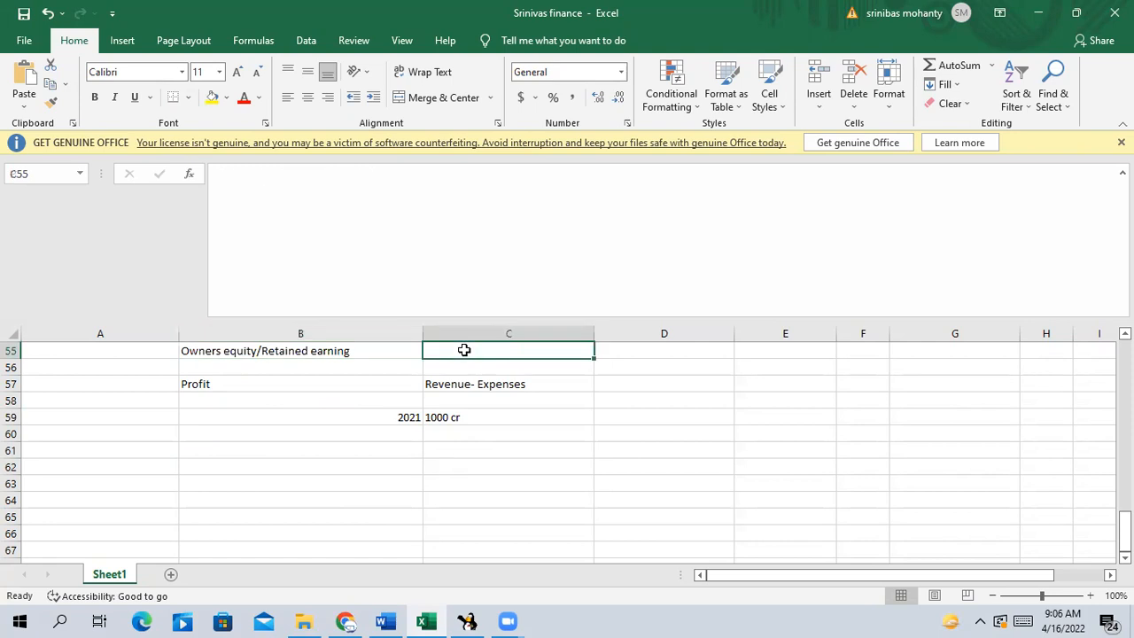
text(1000)
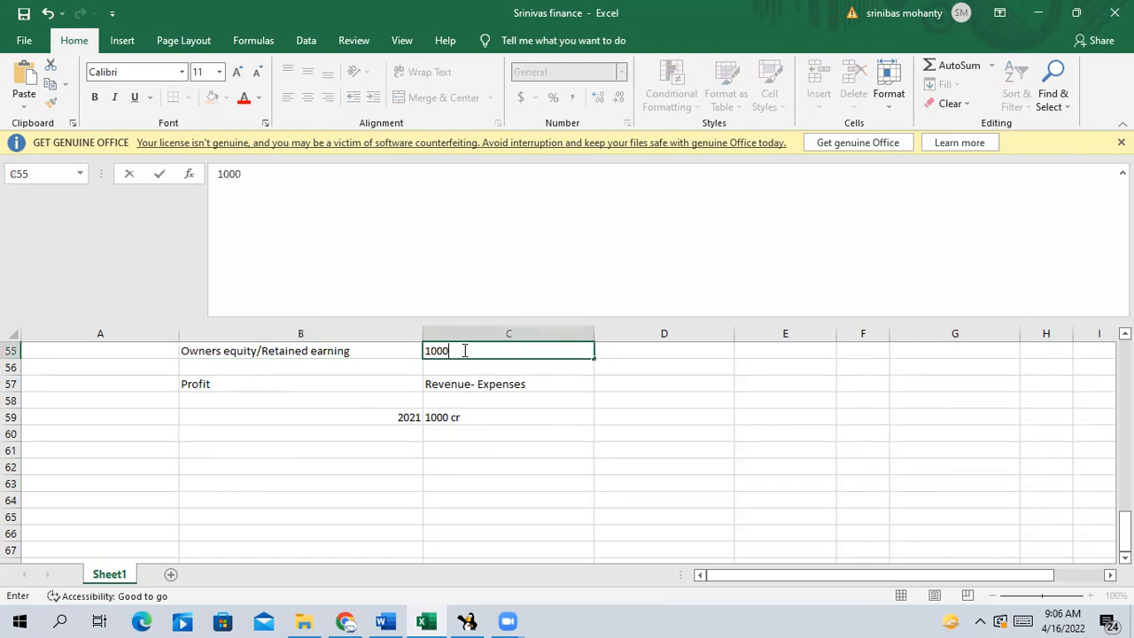
text(cr)
click(466, 482)
Enter the year 2022 in cell B61 and its profit "1100 Cr" in cell C61.
click(256, 449)
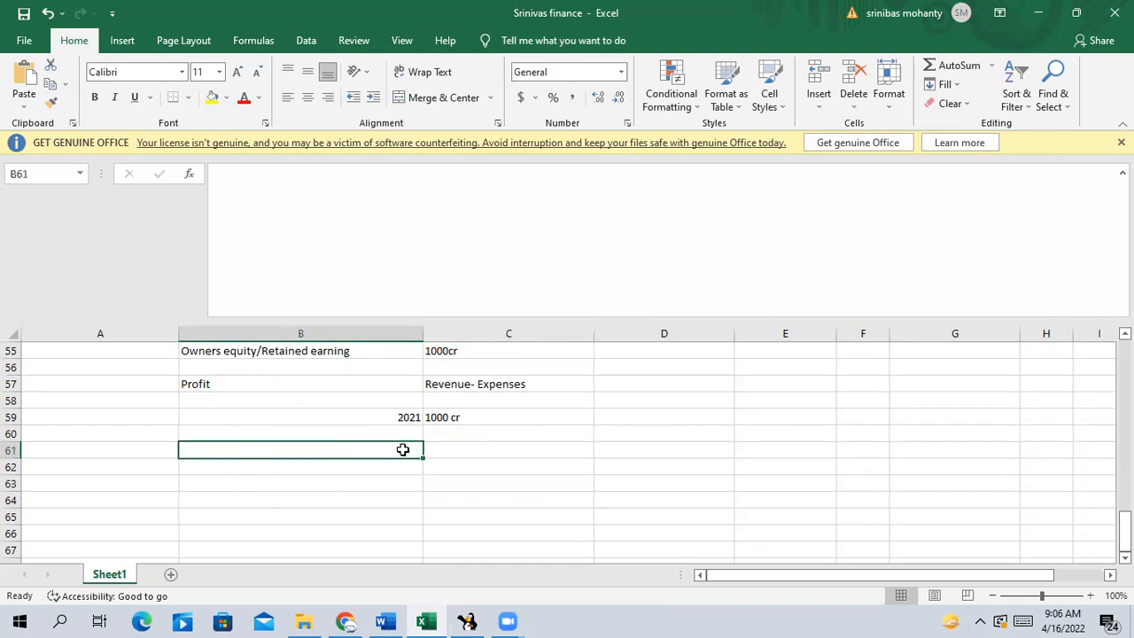
text(2022)
key(Tab)
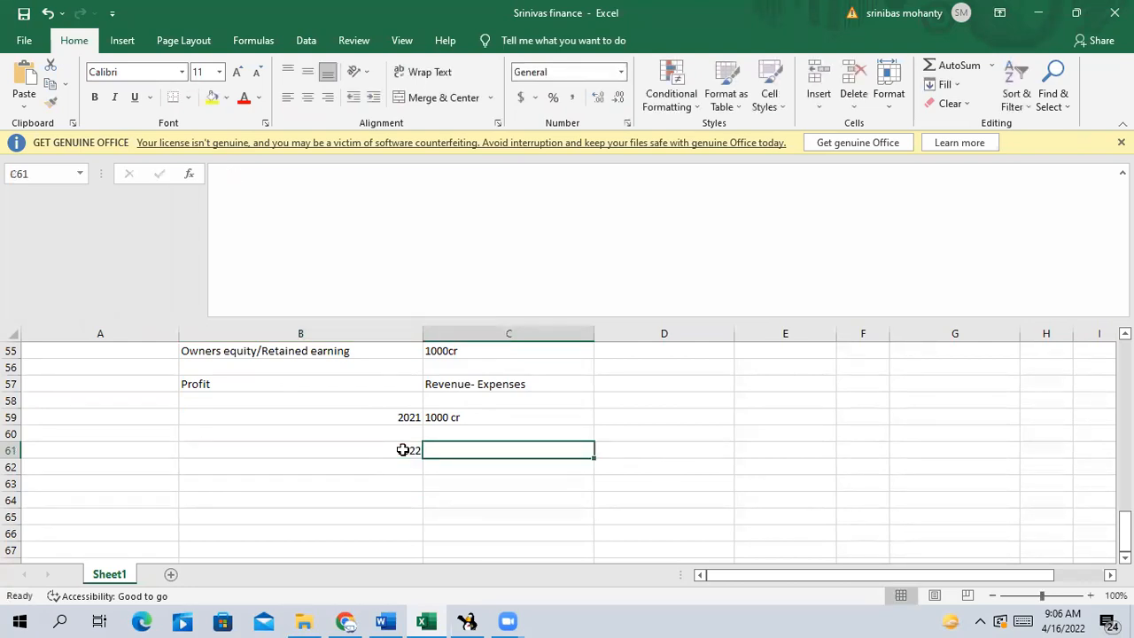
text(1)
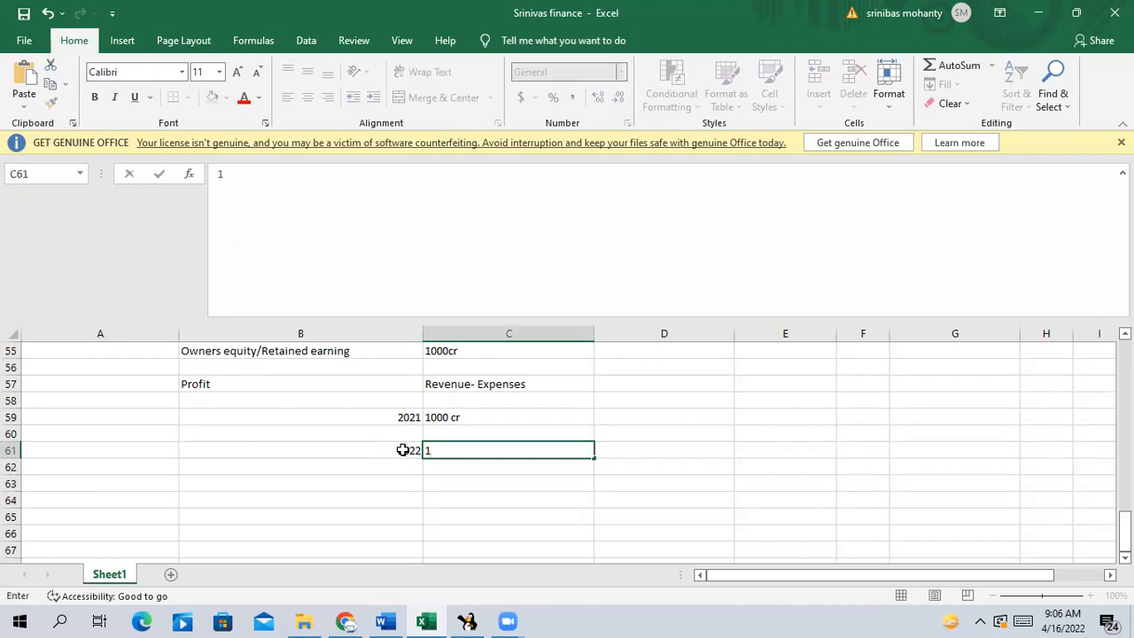
text(100 Cr)
click(458, 500)
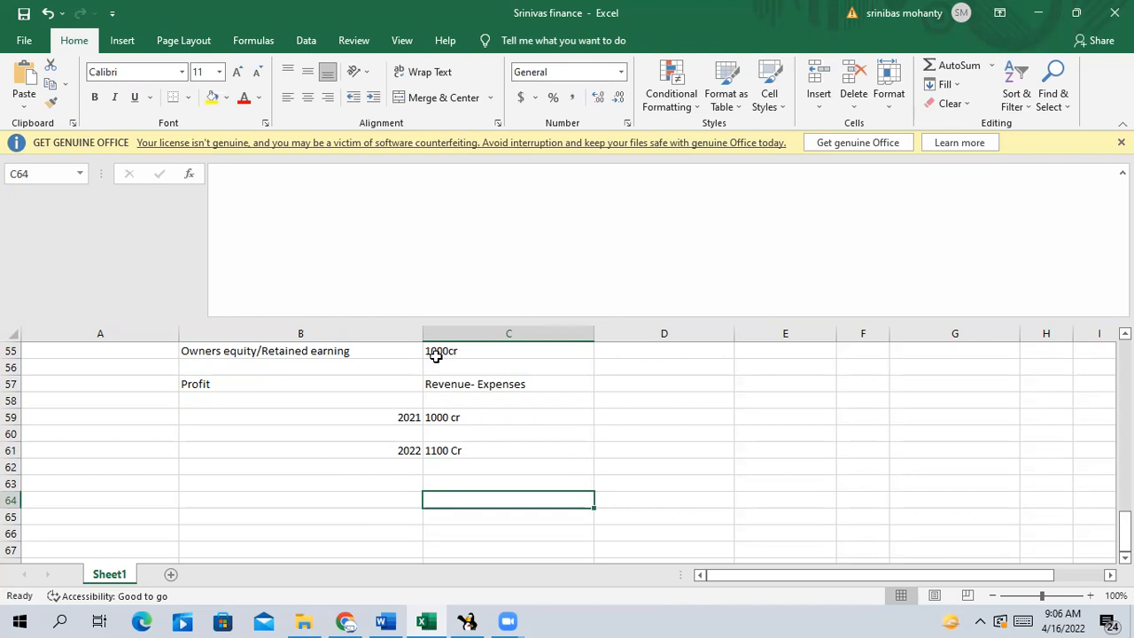
Extend the retained earning amount in cell C55 to "1000cr plus 1100".
click(489, 350)
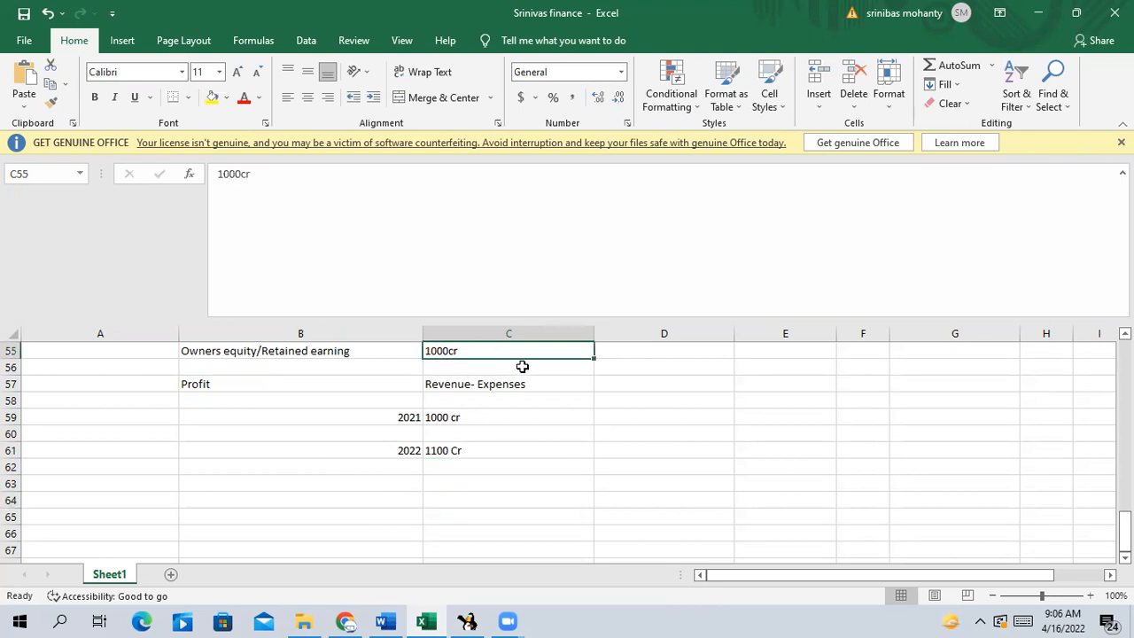
click(352, 192)
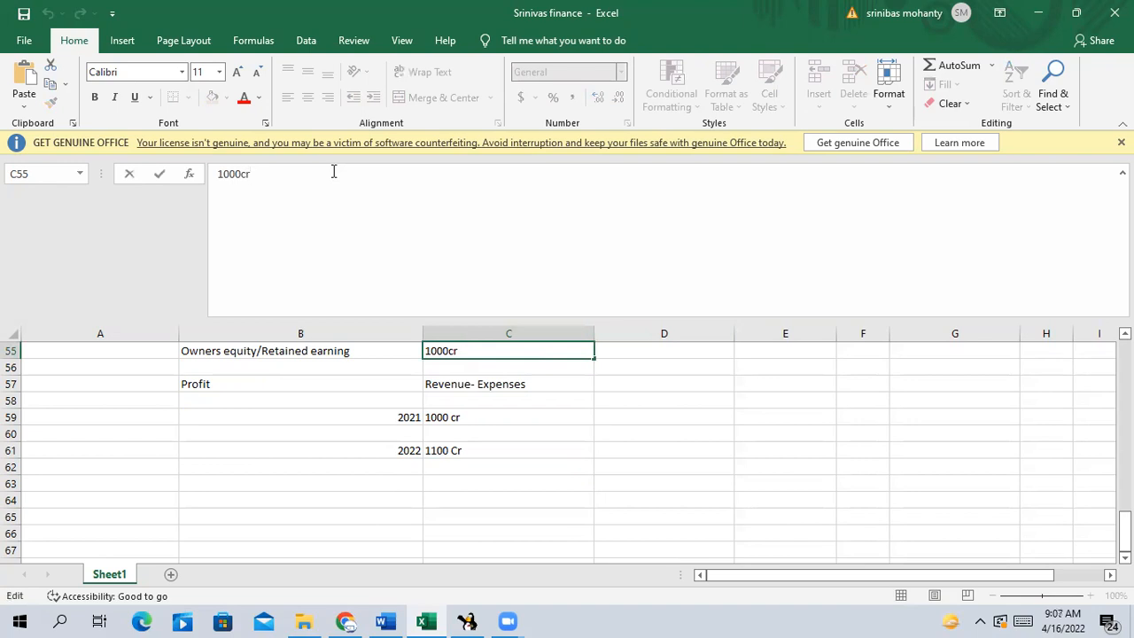
text(plus 1100)
click(541, 517)
Review the list of account types in cells B51 to B55, from Assets to Owners equity/Retained earning.
click(348, 353)
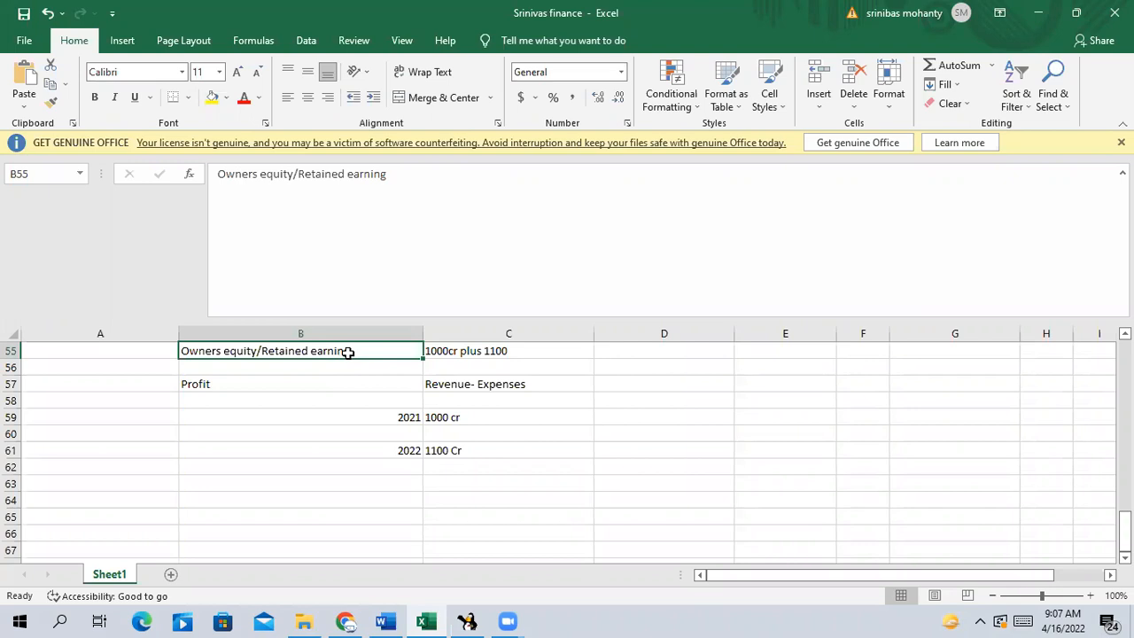
scroll(345, 449, up, 2)
drag(200, 386, 233, 455)
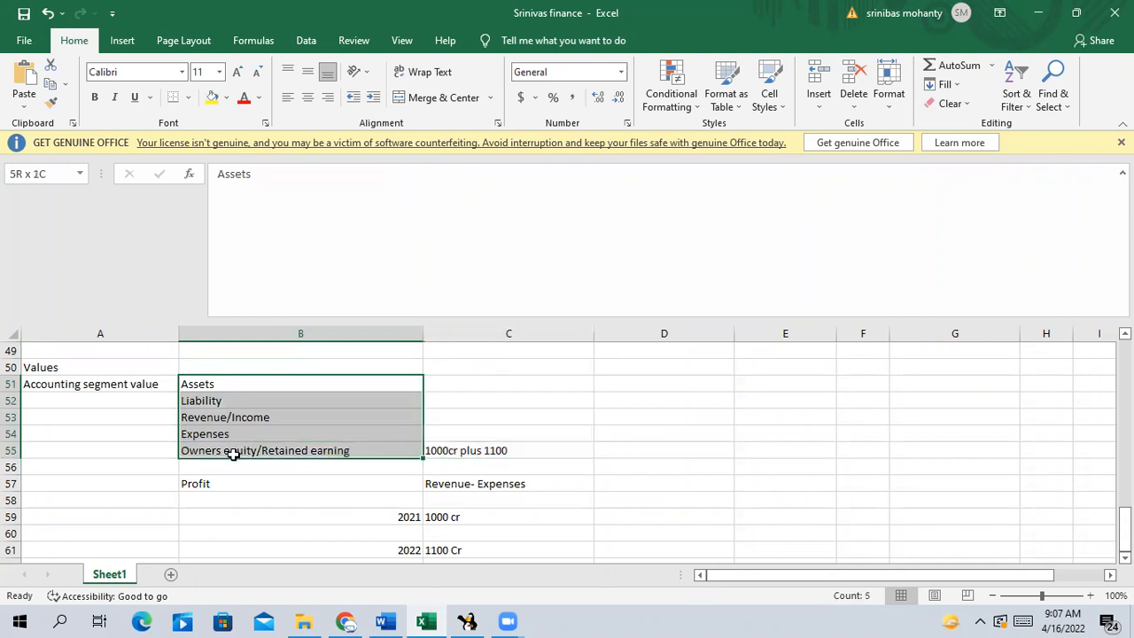
drag(209, 384, 220, 446)
click(216, 381)
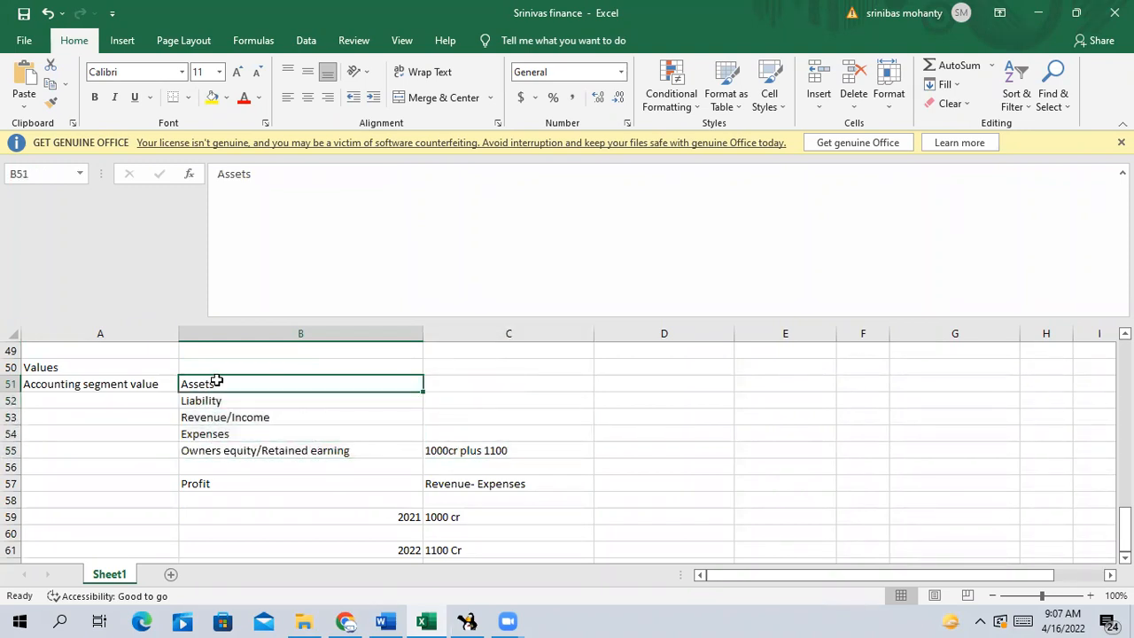
click(233, 406)
click(240, 416)
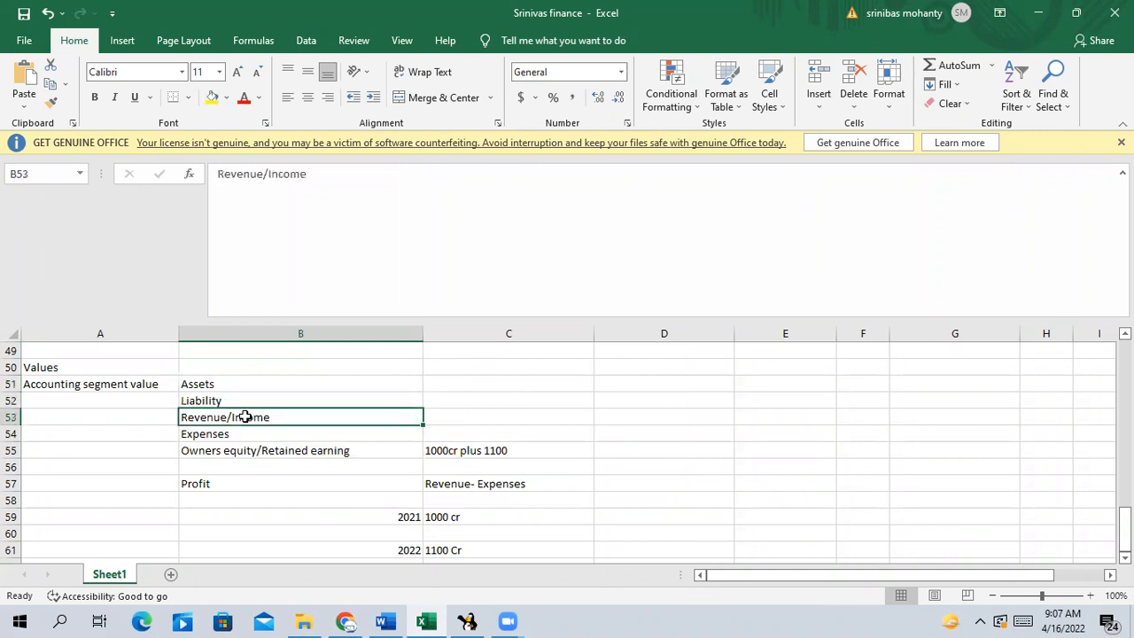
click(236, 433)
click(243, 451)
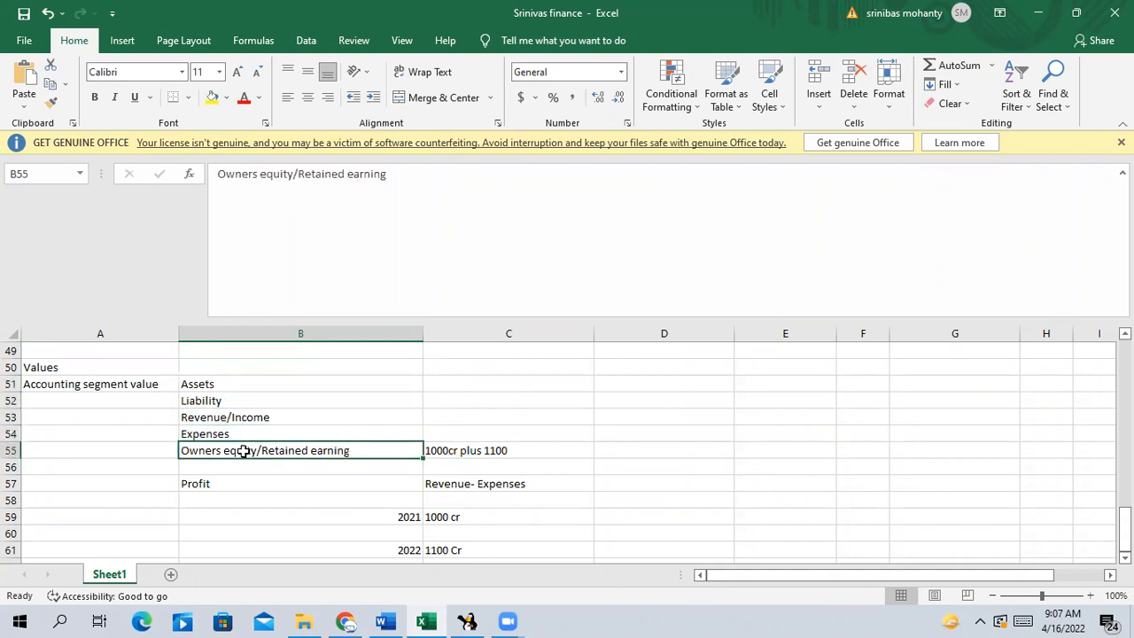
Narrow columns B and C so they fit their text more closely.
drag(422, 334, 390, 361)
click(464, 398)
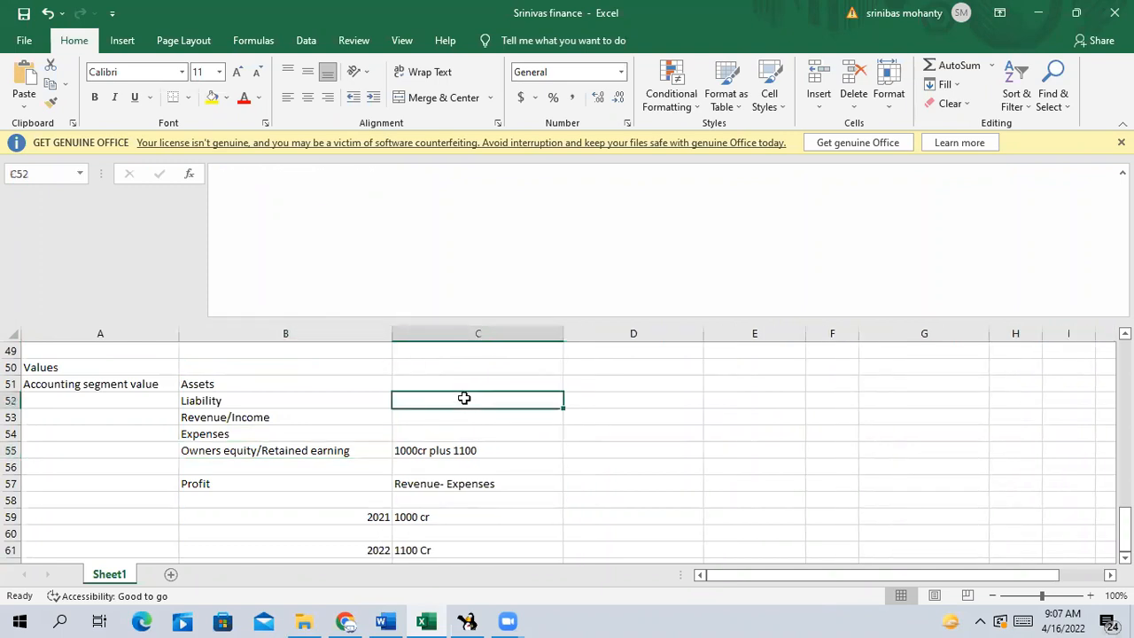
click(484, 381)
drag(547, 345, 498, 382)
Enter the asset examples "Building,Machinary,Furnitures" in cell D51 and widen column D slightly.
click(549, 381)
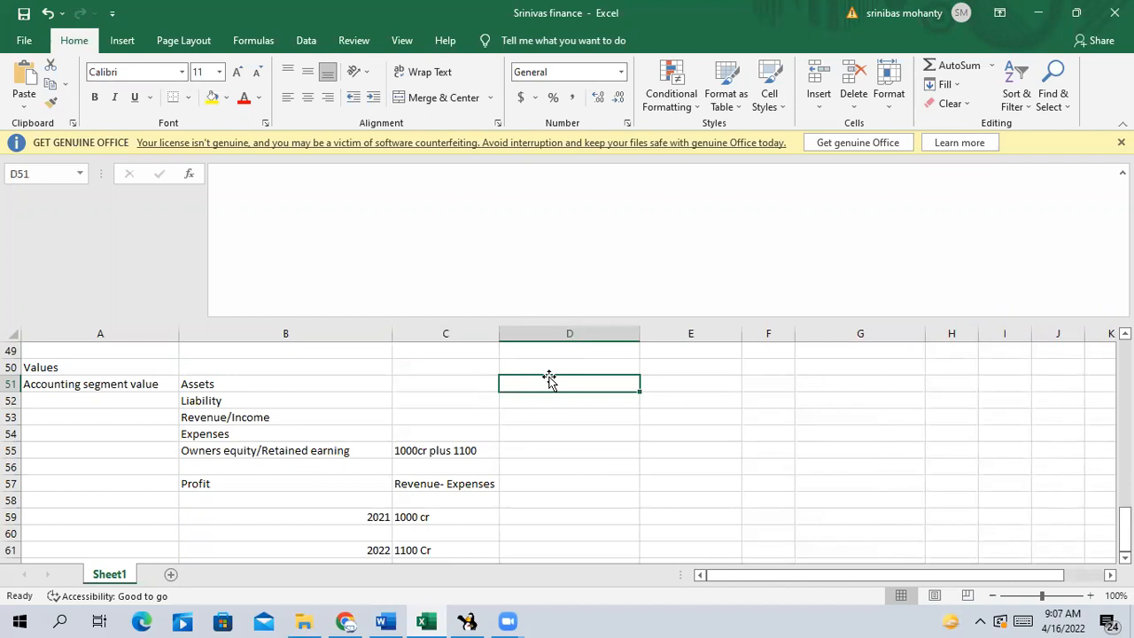
text(Bu)
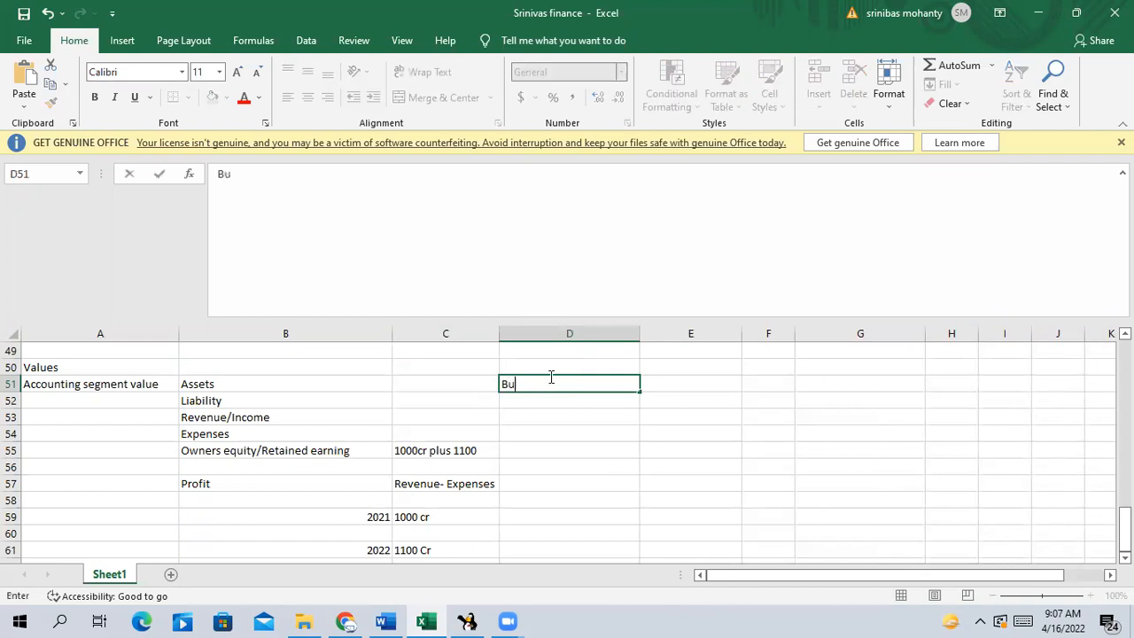
text(ilding,Ma)
text(chinary,)
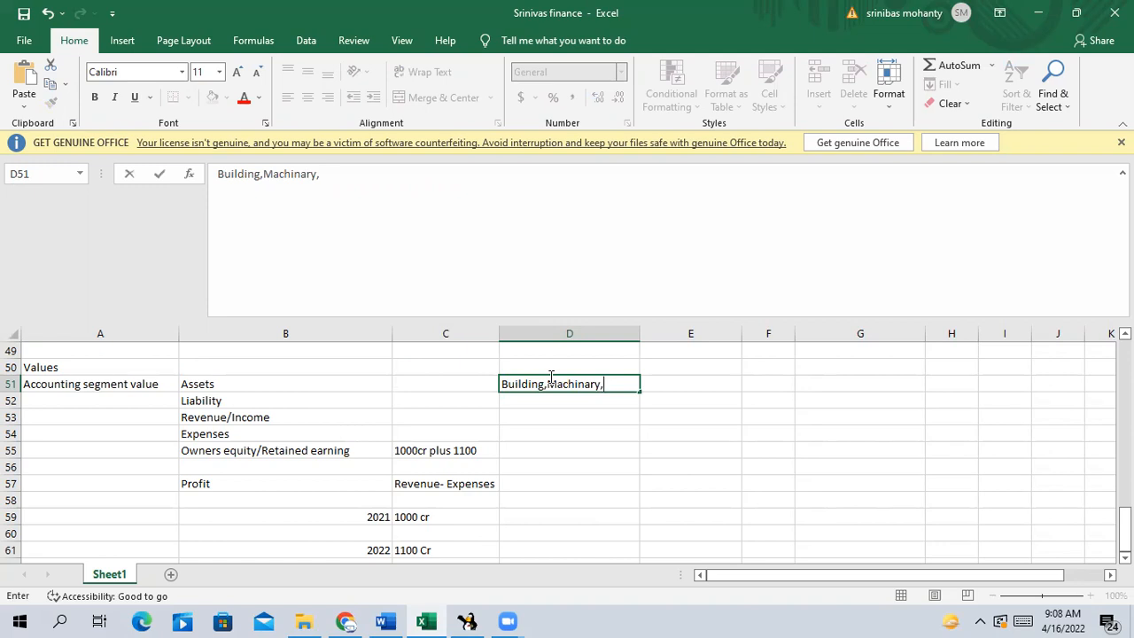
text(Furnitures)
drag(617, 468, 616, 452)
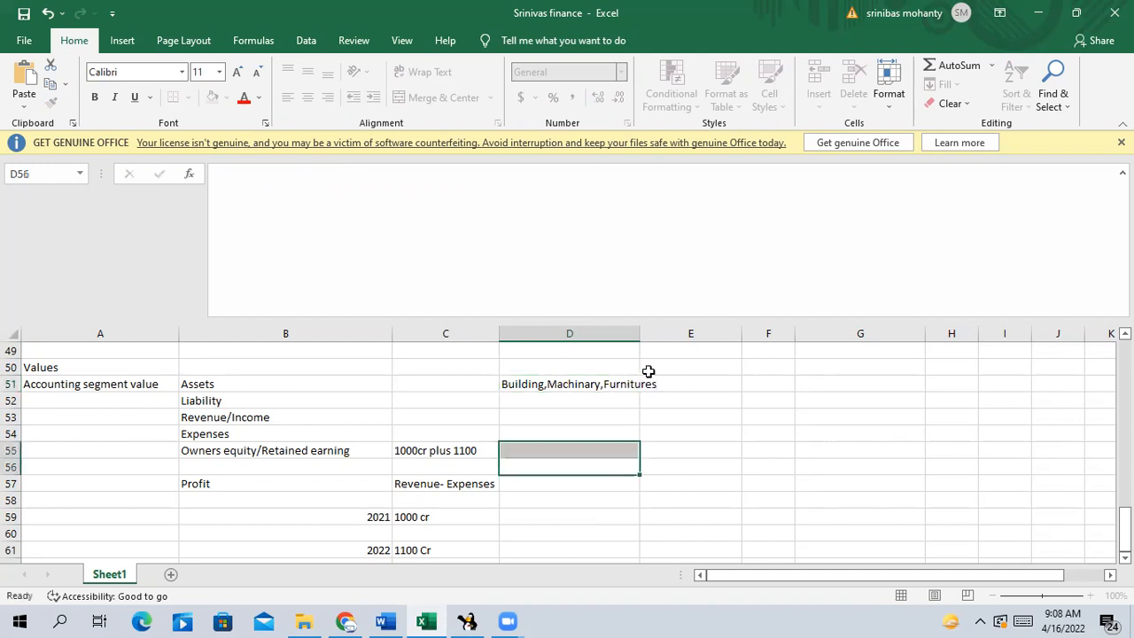
drag(640, 326, 663, 326)
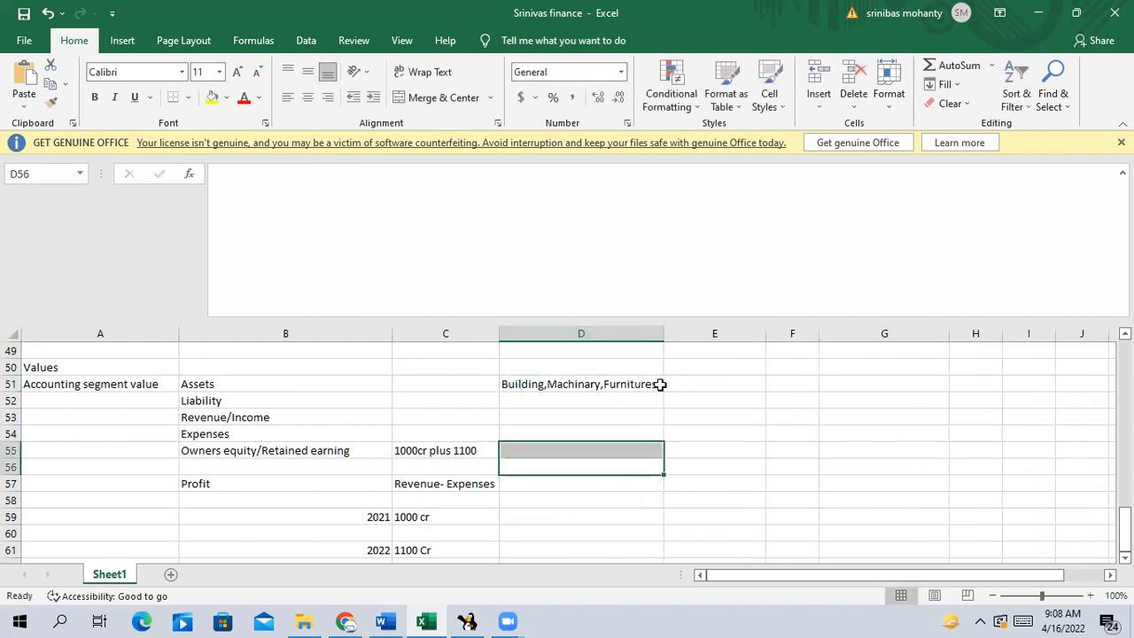
Append ",Vehicles" to the asset examples in cell D51 and widen column D to fit the text.
double_click(660, 384)
text(,)
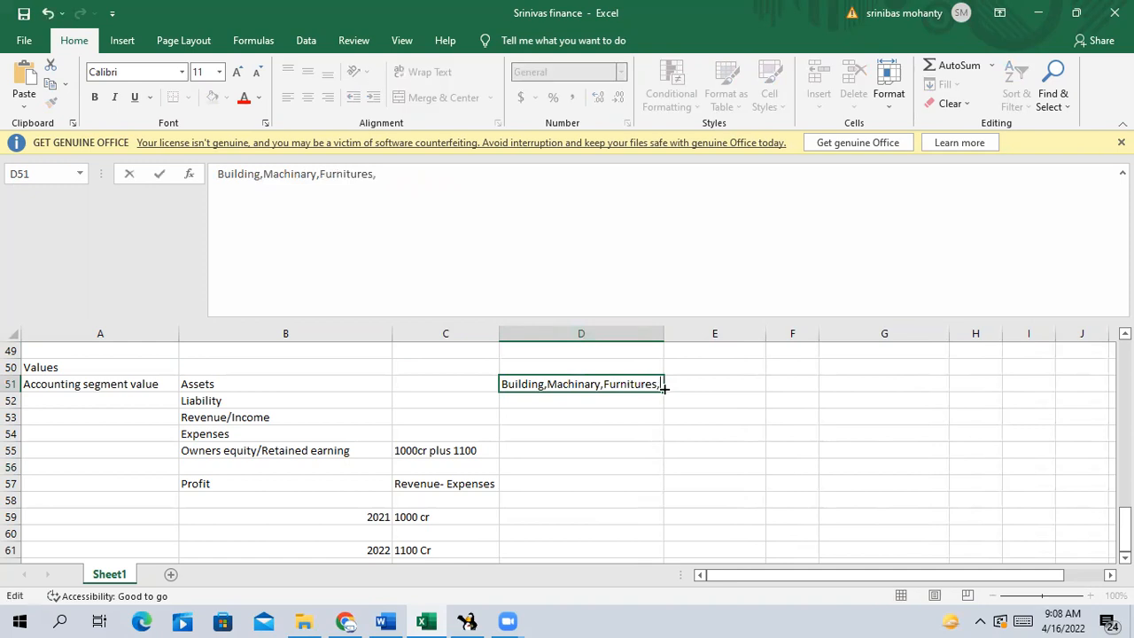
text(Vehciles)
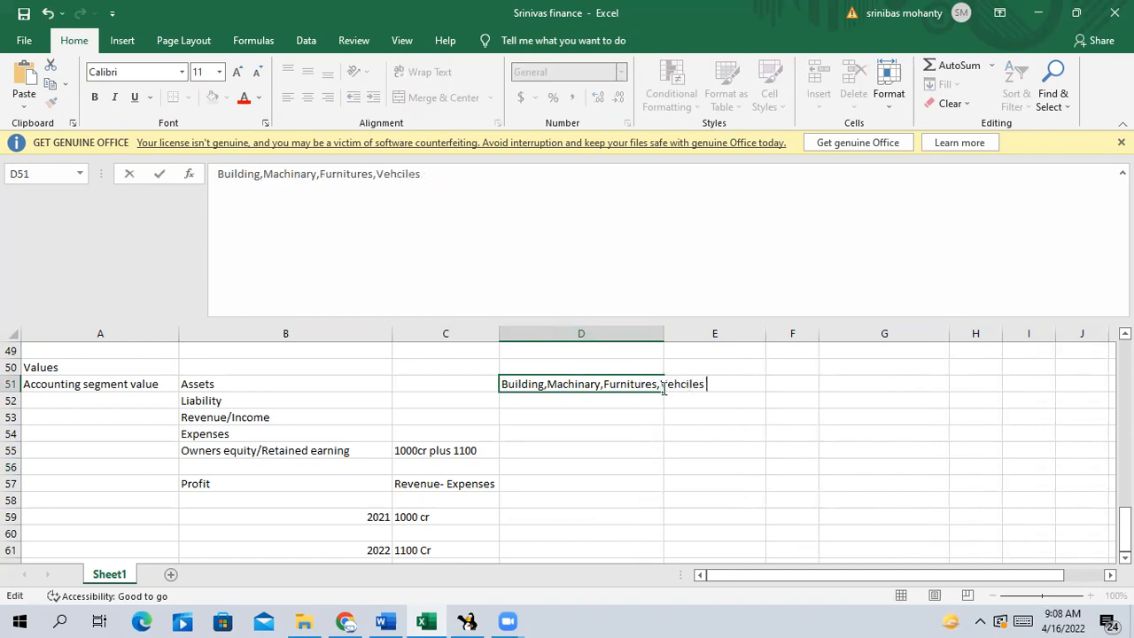
key(BackSpace)
key(BackSpace)
key(BackSpace)
key(BackSpace)
key(BackSpace)
key(BackSpace)
text(es)
drag(629, 486, 629, 468)
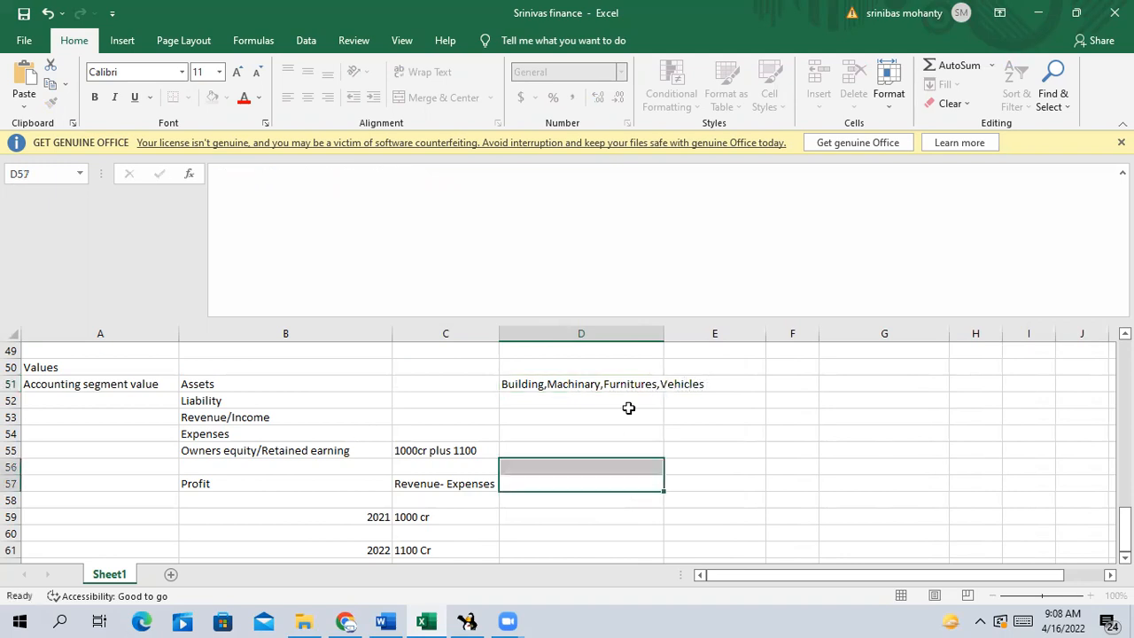
double_click(663, 333)
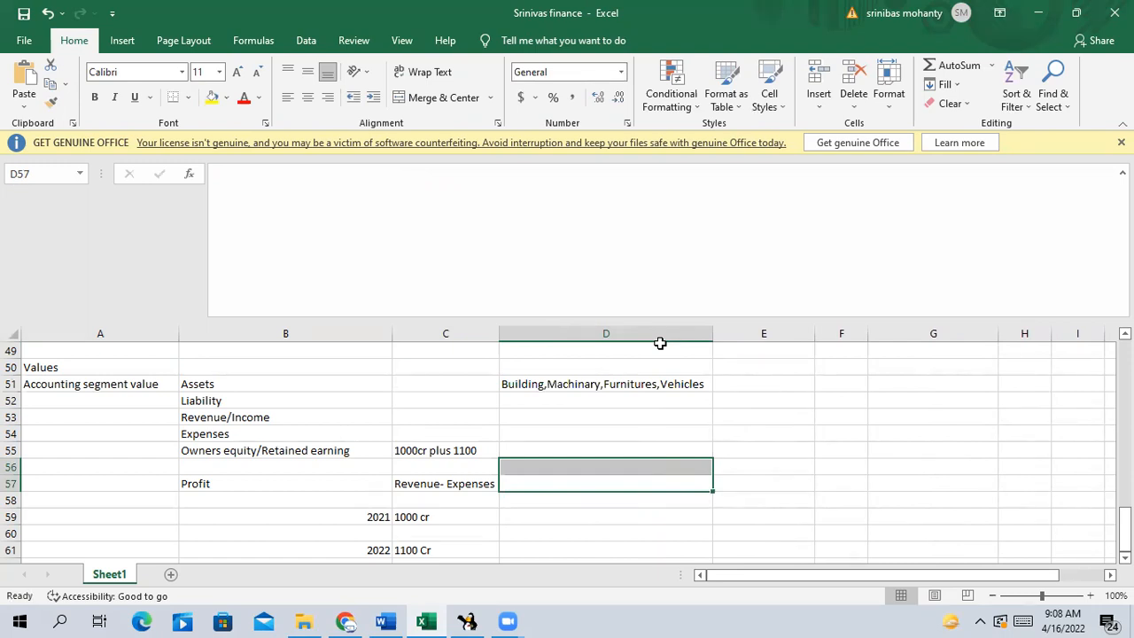
drag(712, 333, 726, 333)
Append ",Cash" to the asset examples in cell D51.
click(534, 390)
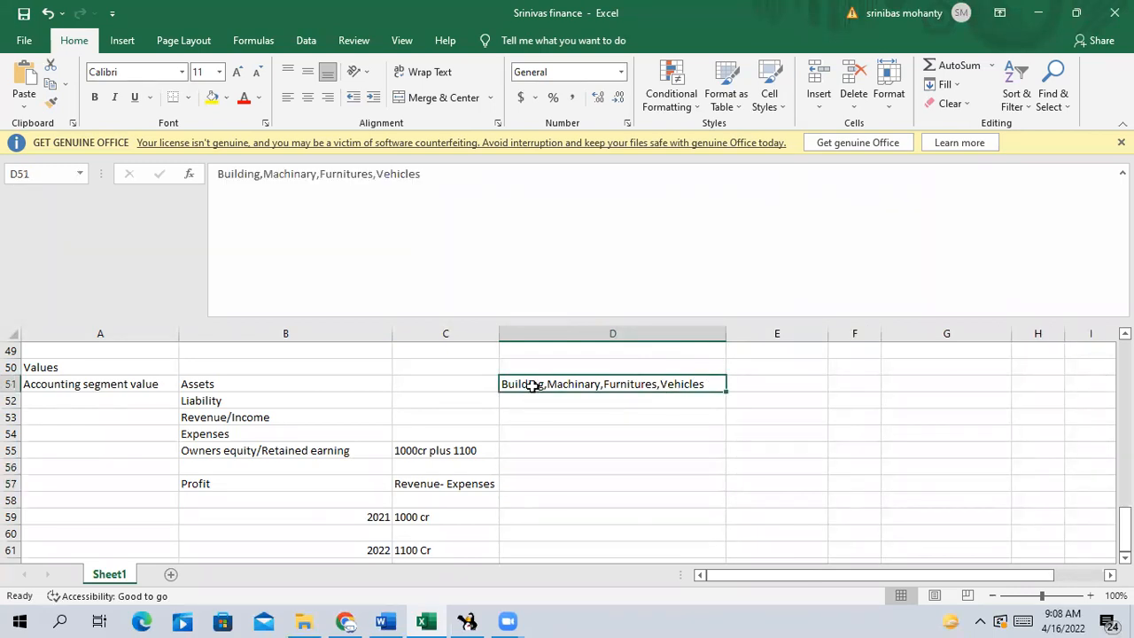
double_click(709, 383)
text(,Ca)
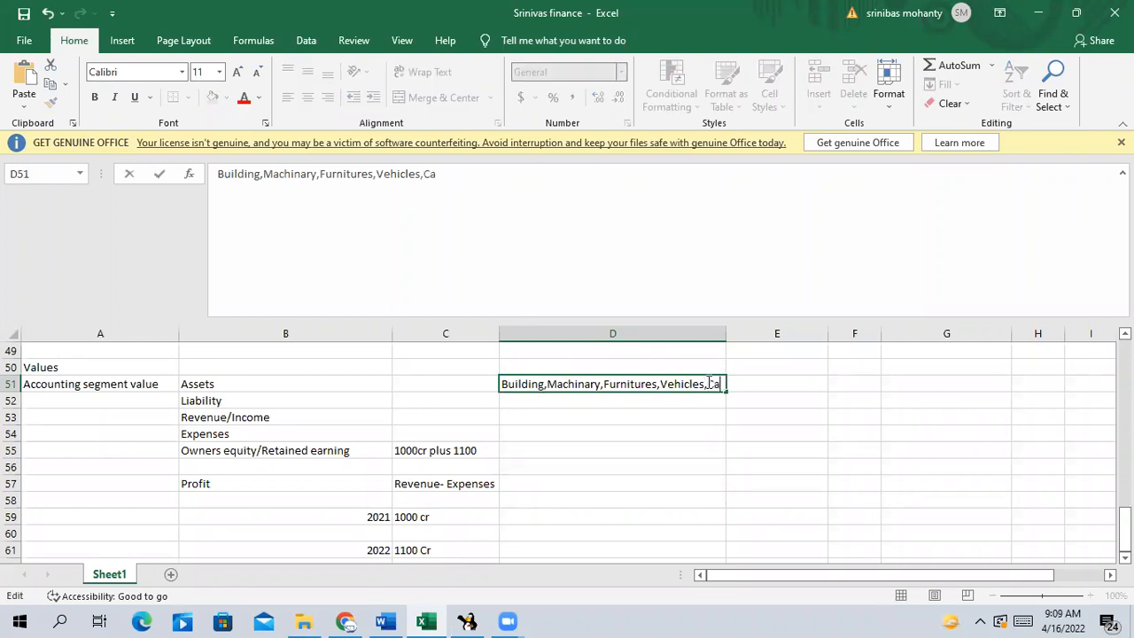
text(sh)
click(724, 333)
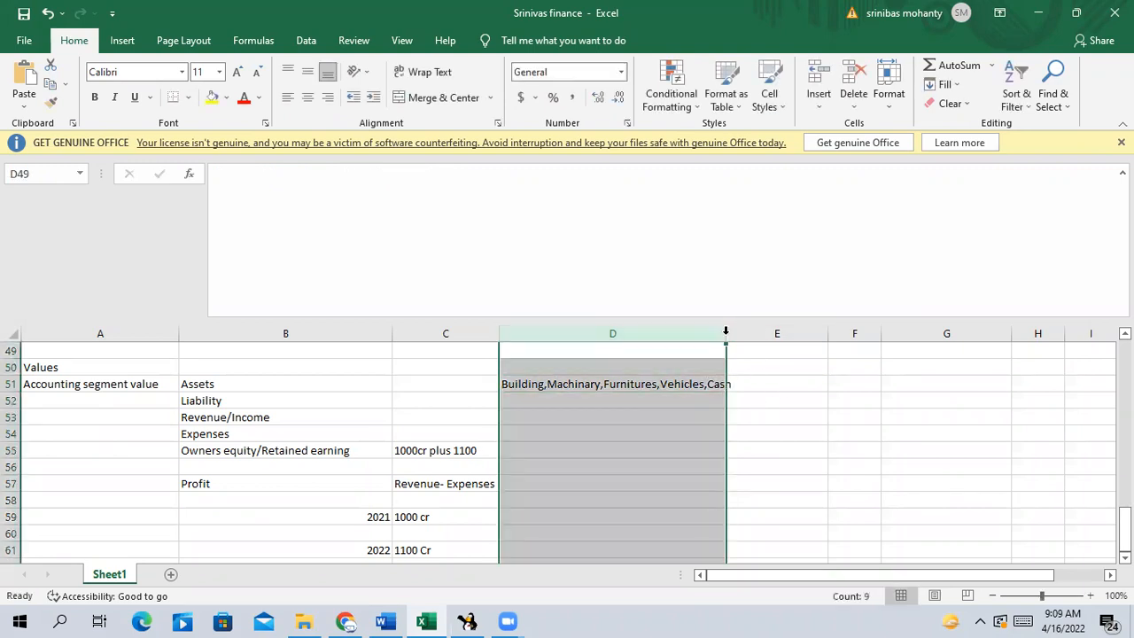
Append " ,Bank" to the asset examples in cell D51 and widen column D to fit the text.
drag(726, 333, 744, 333)
click(728, 387)
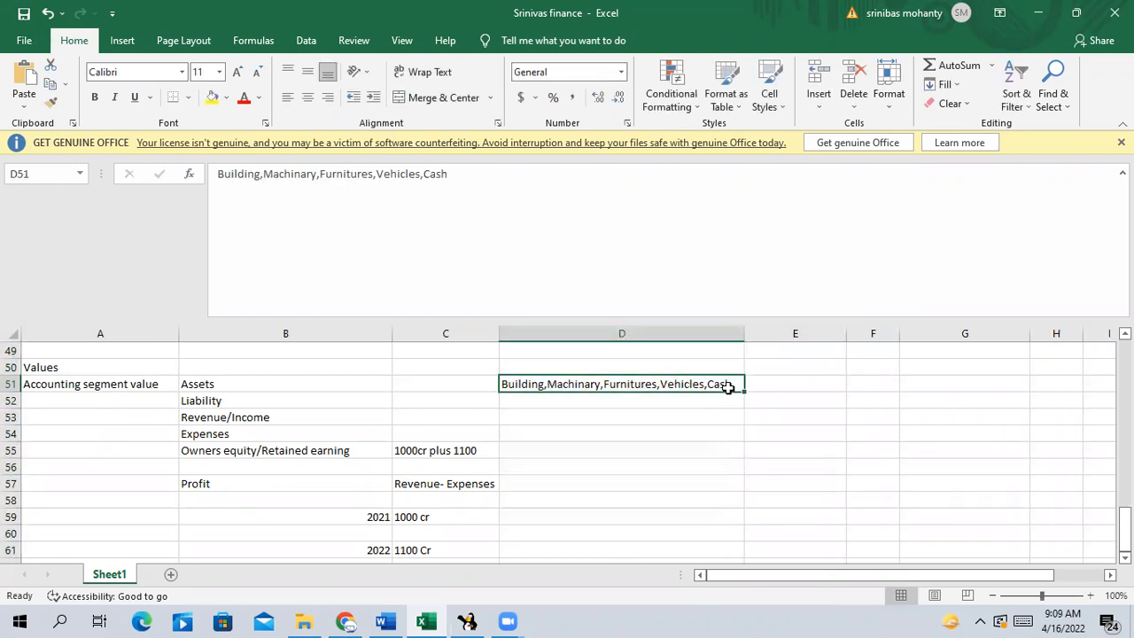
double_click(738, 382)
text(,Bank)
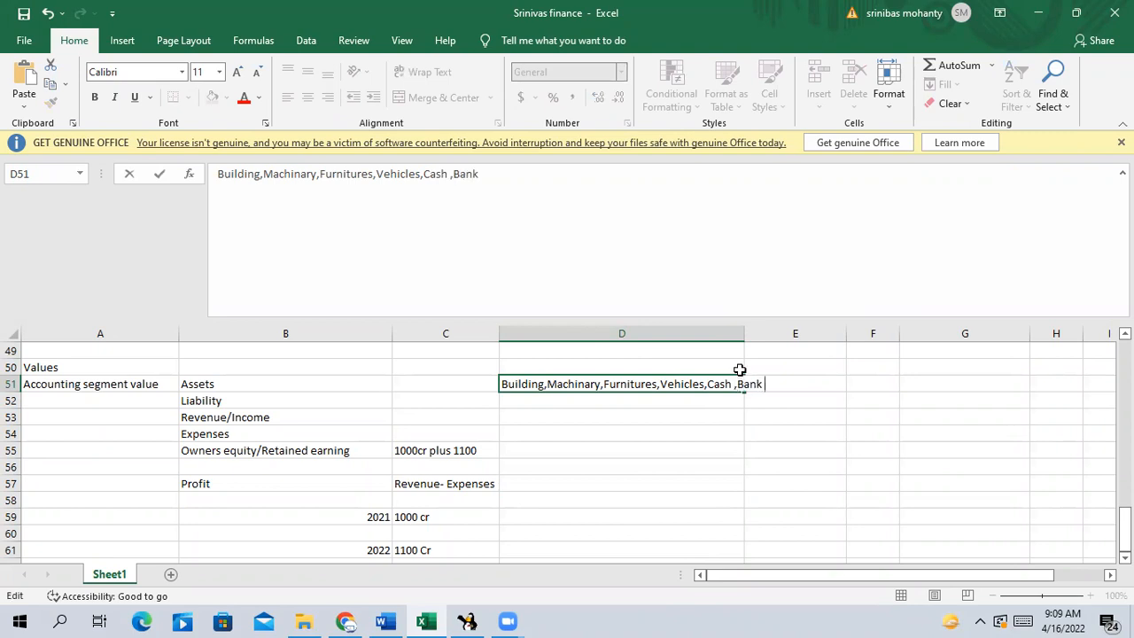
drag(830, 390, 830, 400)
drag(742, 329, 776, 329)
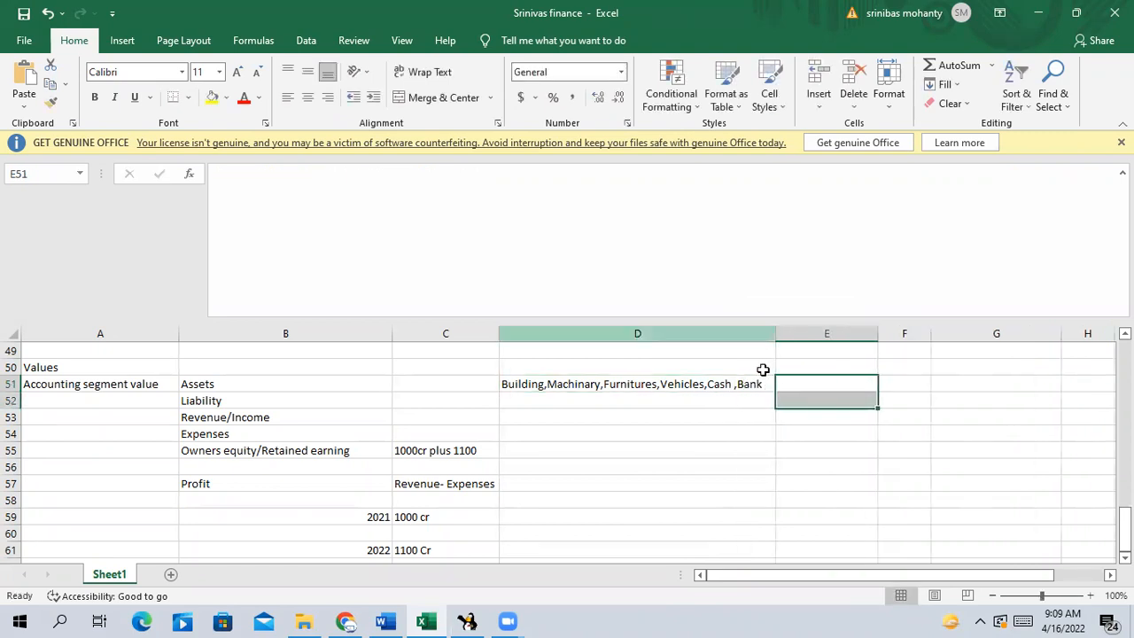
double_click(768, 384)
click(915, 419)
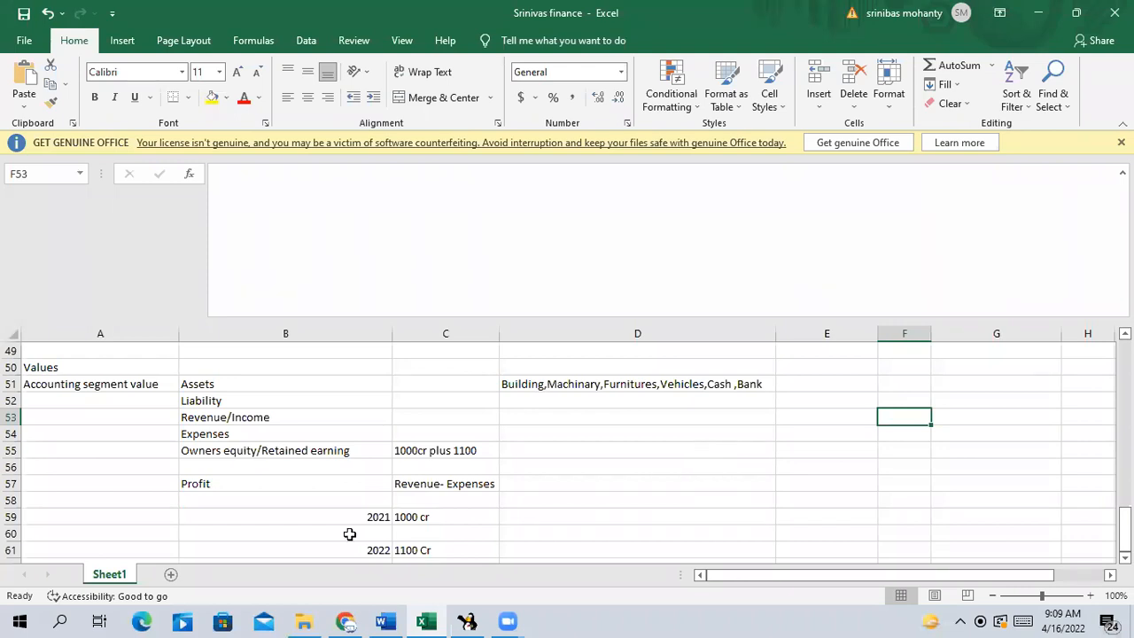
Enter "Bank Loan," in cell D52 as the first liability example.
click(519, 402)
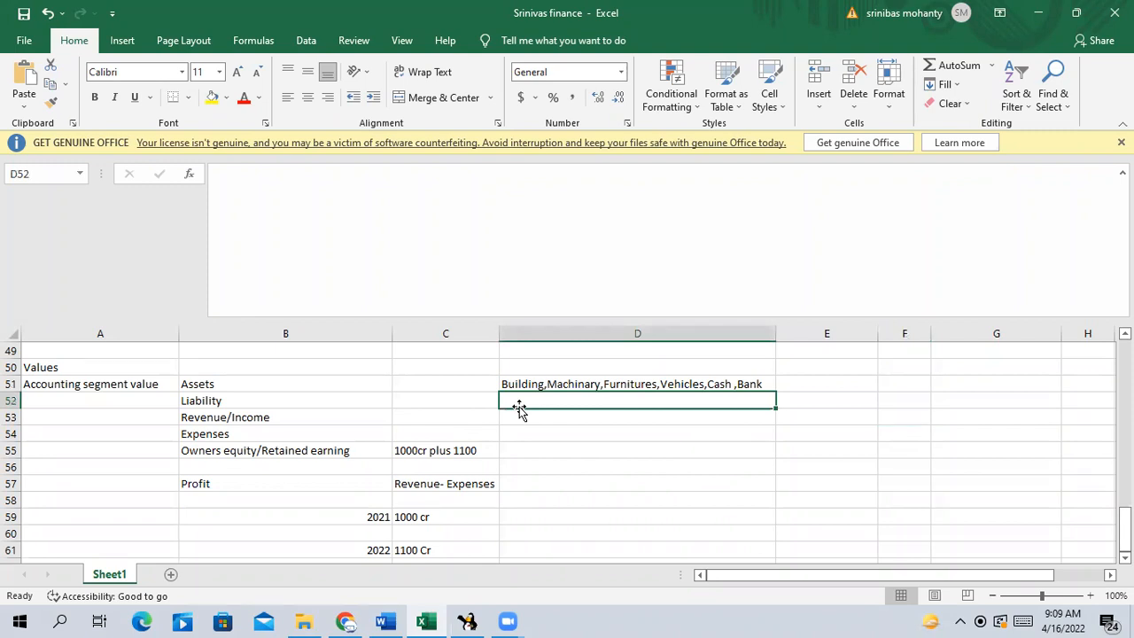
click(552, 468)
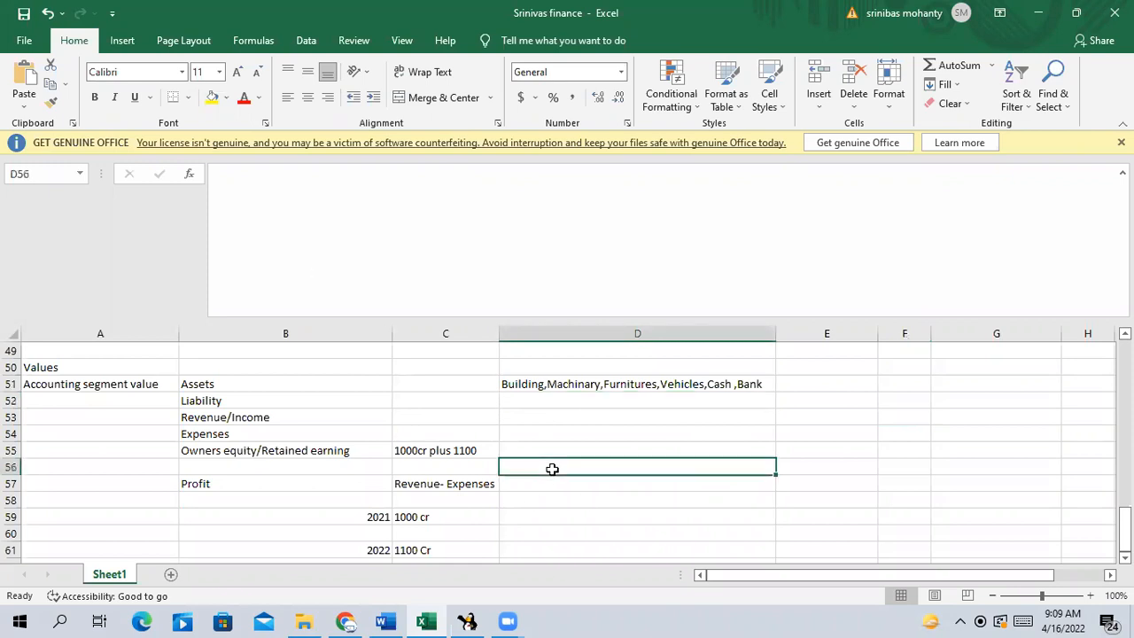
click(530, 400)
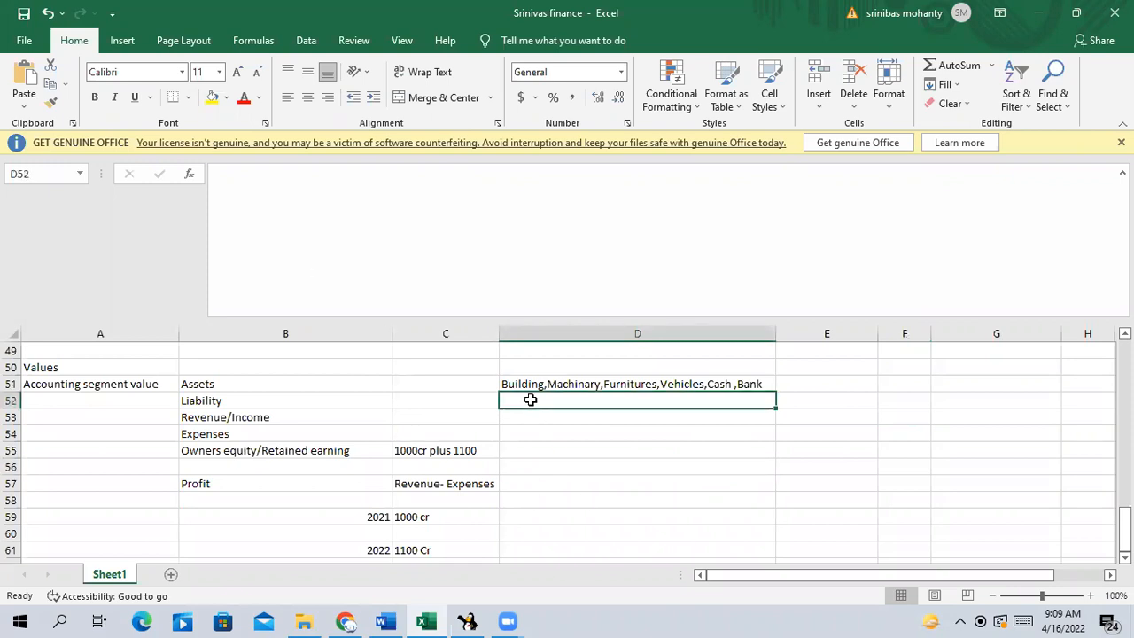
text(Bank)
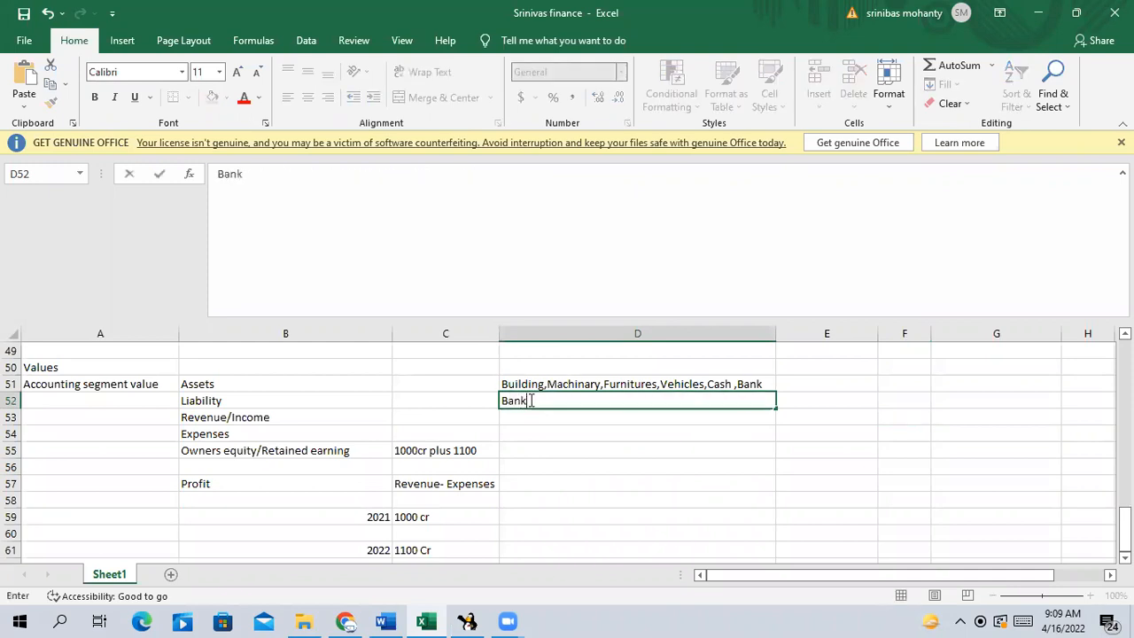
text( Loan,)
text(Fin)
key(BackSpace)
key(BackSpace)
click(562, 468)
click(576, 400)
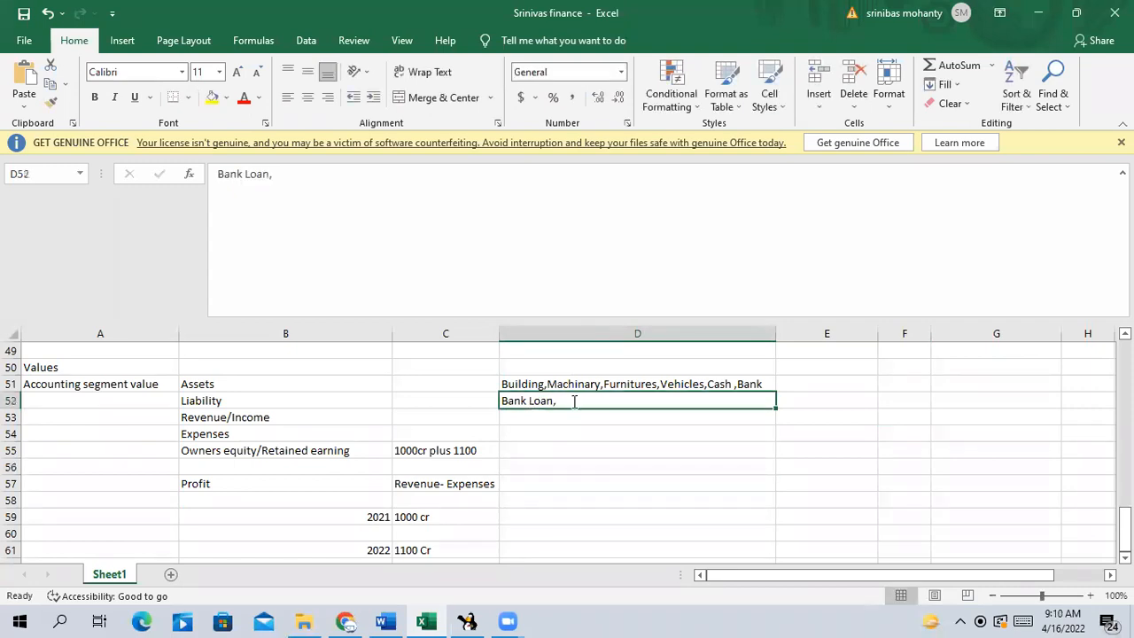
Append "Trades Payable," to the liability examples in cell D52.
double_click(574, 402)
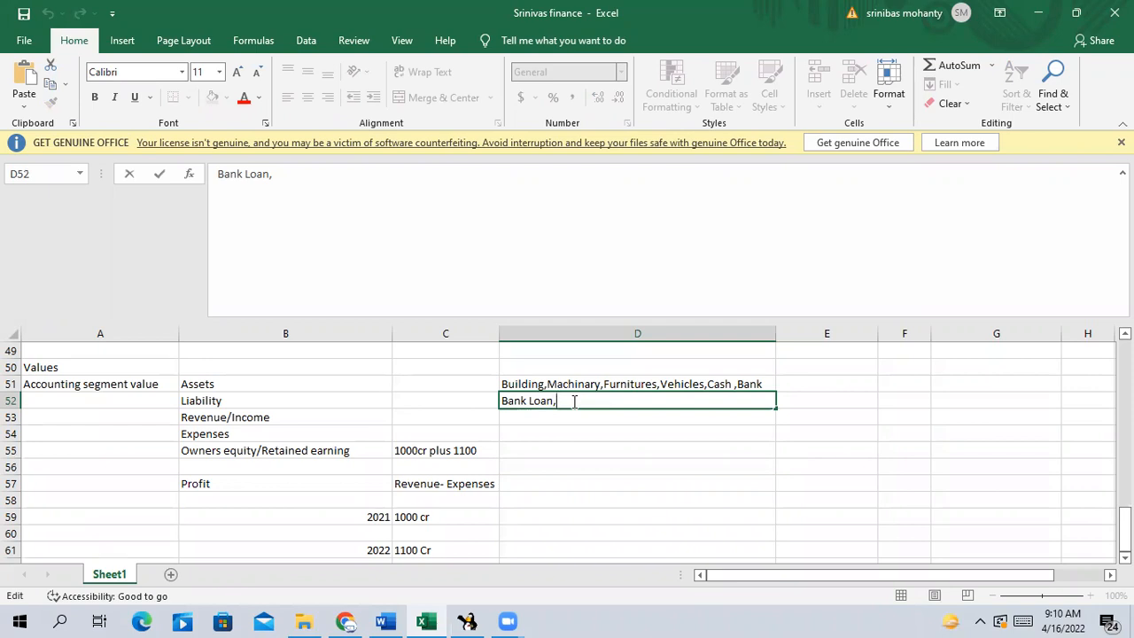
text(S)
key(BackSpace)
text(Tra)
text(des Pay)
text(avle)
key(BackSpace)
key(BackSpace)
key(BackSpace)
text(ble,Salary Liability,Rent pA)
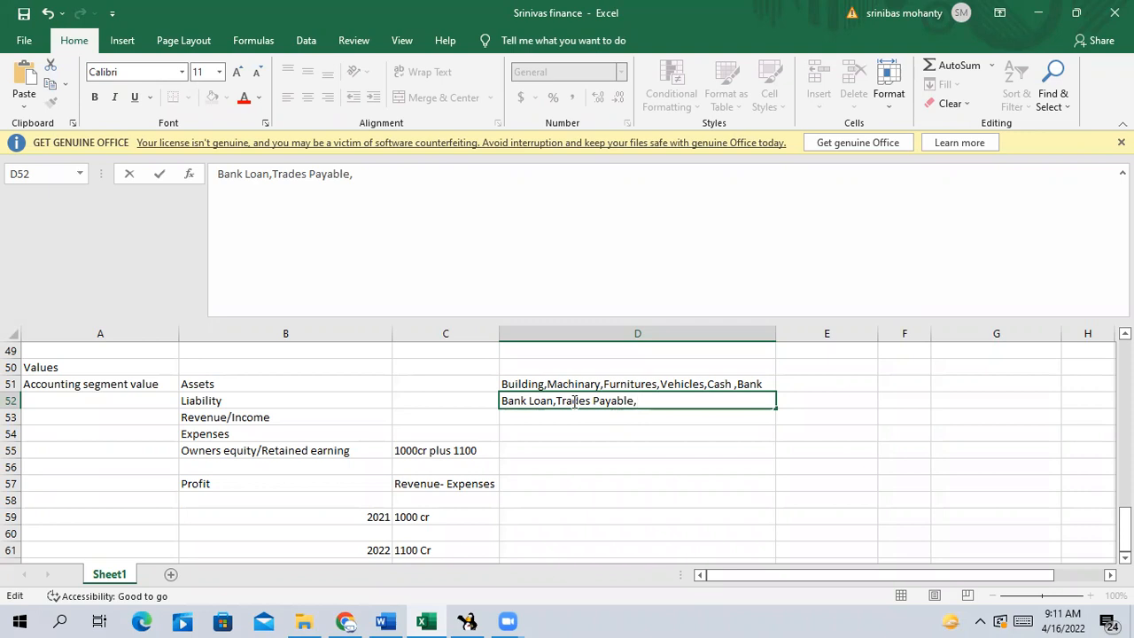
Append "Salary Liability,Rent Payable" to the liability examples in cell D52.
text(Sal)
text(ary Liability)
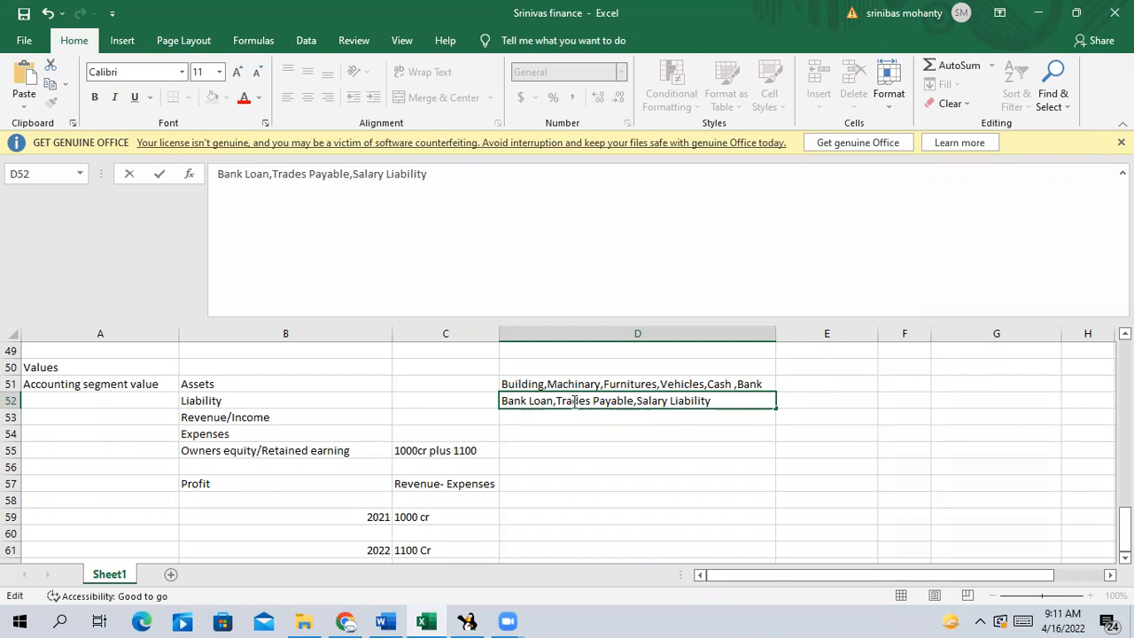
text(,Rent)
text(pa)
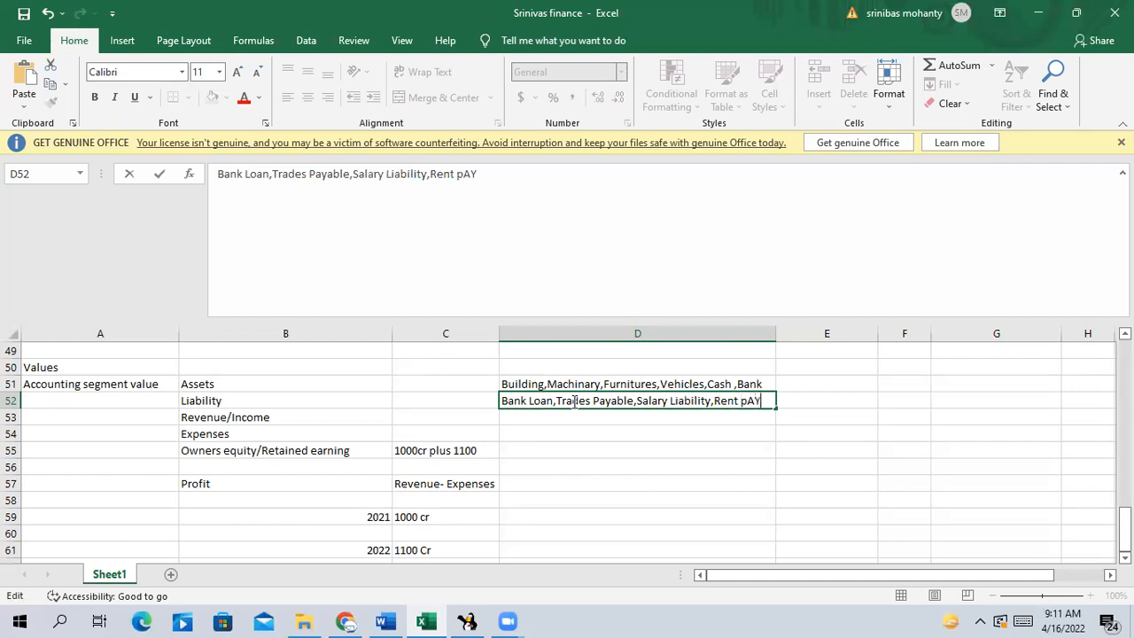
key(BackSpace)
key(BackSpace)
key(BackSpace)
text(Payable)
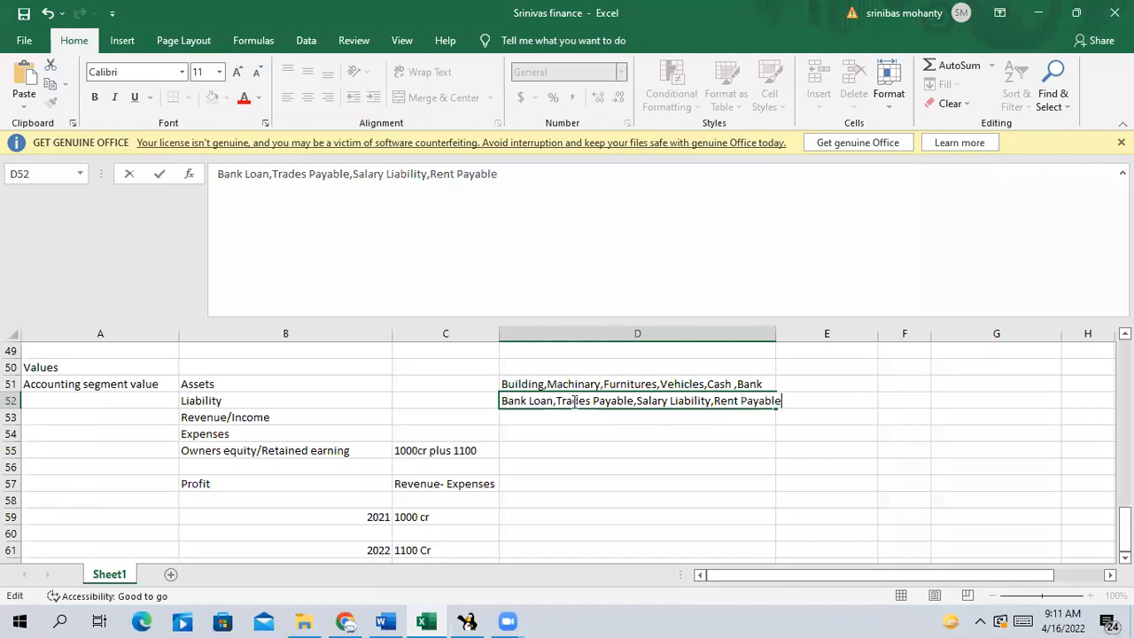
click(518, 417)
text(Rent)
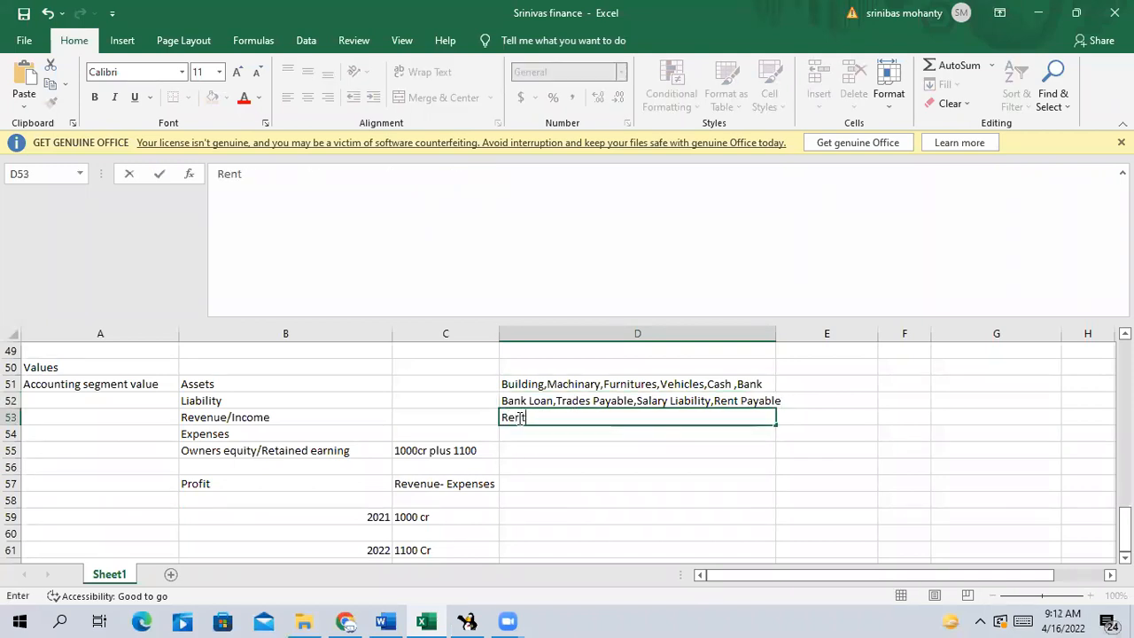
key(BackSpace)
key(BackSpace)
key(BackSpace)
key(BackSpace)
Enter the expense examples "Rent,Salary" in cell D54.
click(520, 431)
text(Rent,)
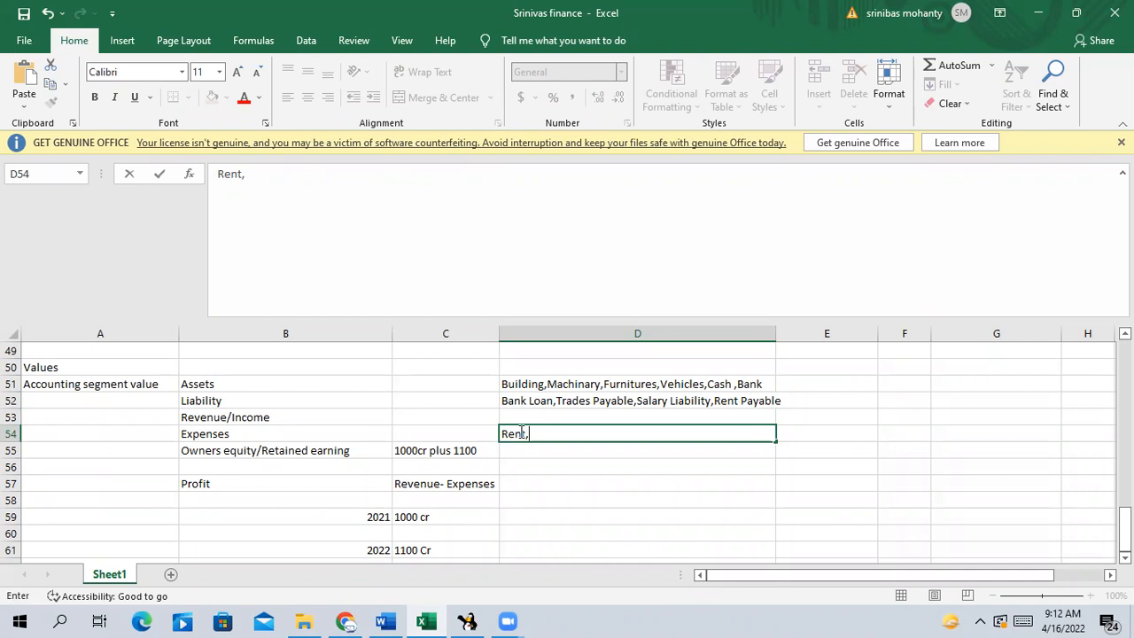
text(SalaRY)
key(BackSpace)
key(BackSpace)
text(ry)
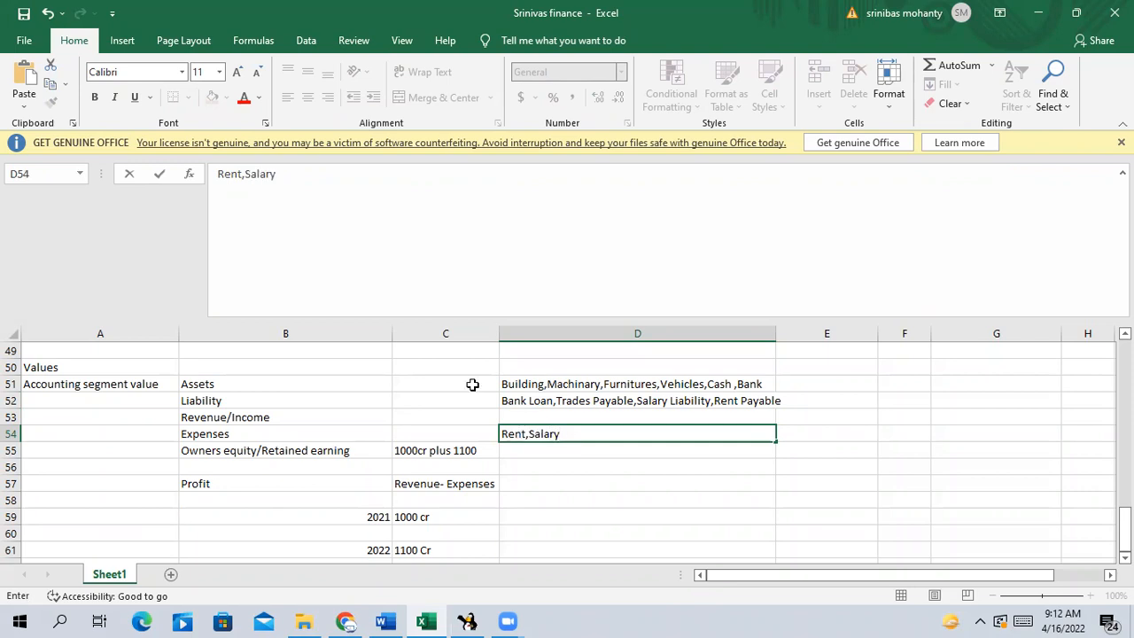
click(521, 490)
Append " ,electricity,Marketing exp" to the expense examples in cell D54.
click(558, 439)
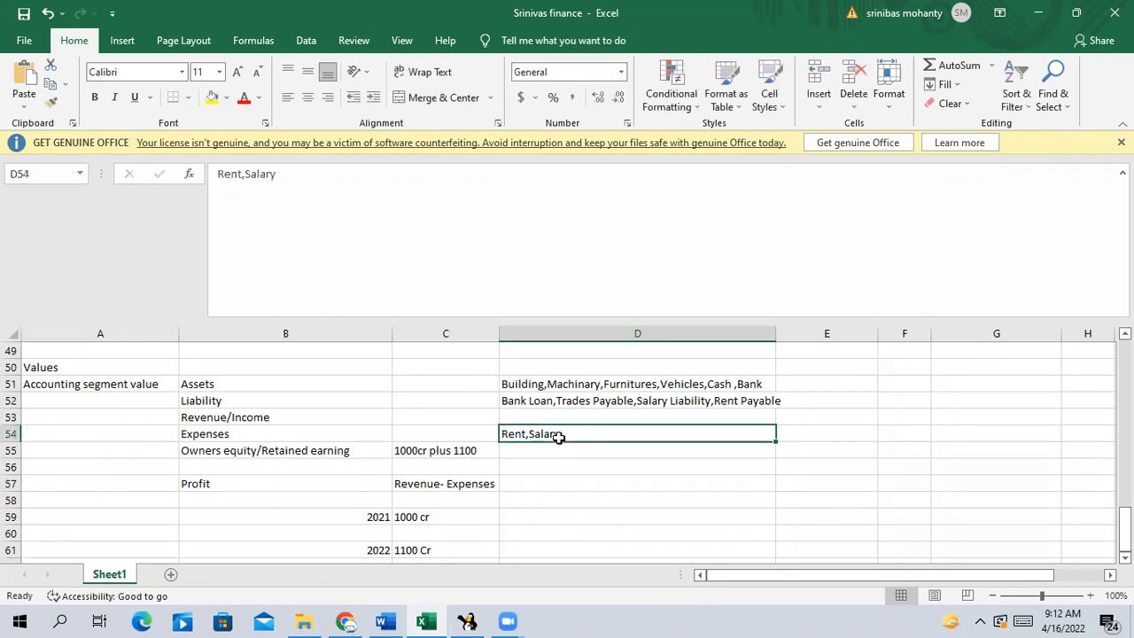
double_click(568, 435)
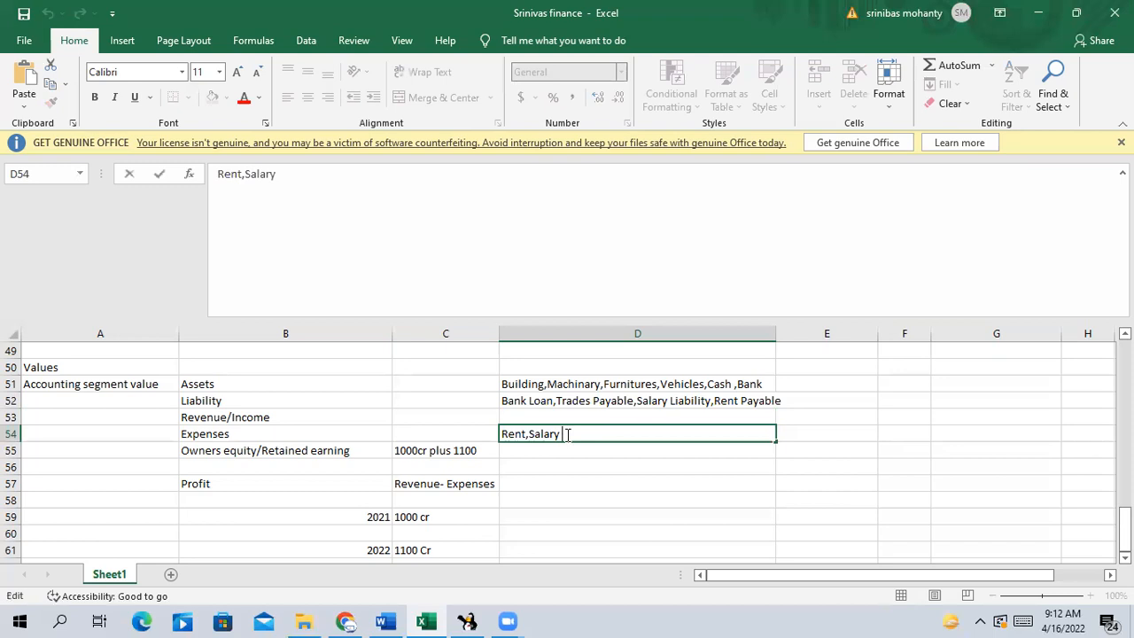
text(,)
text(electrit)
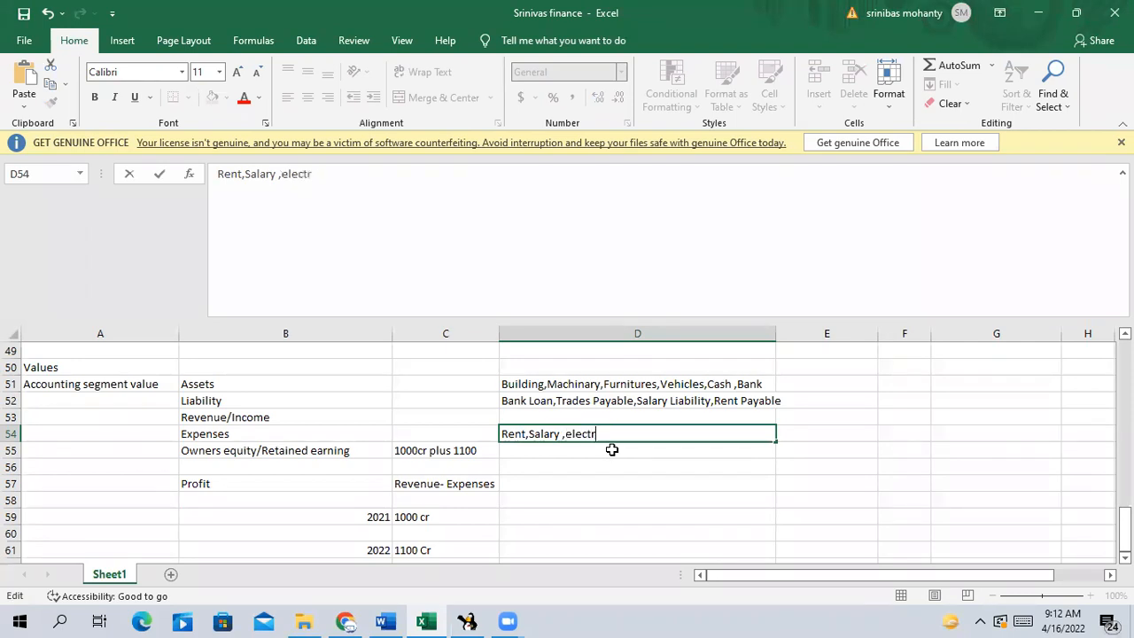
key(BackSpace)
key(BackSpace)
text(icity,Marketing exp)
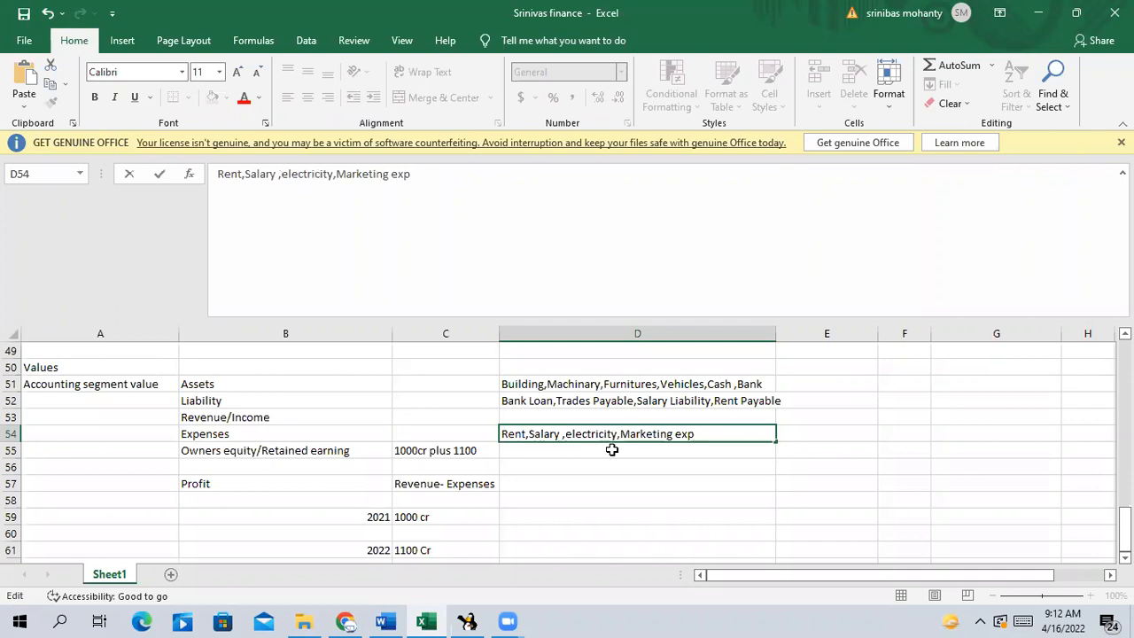
click(635, 485)
click(683, 434)
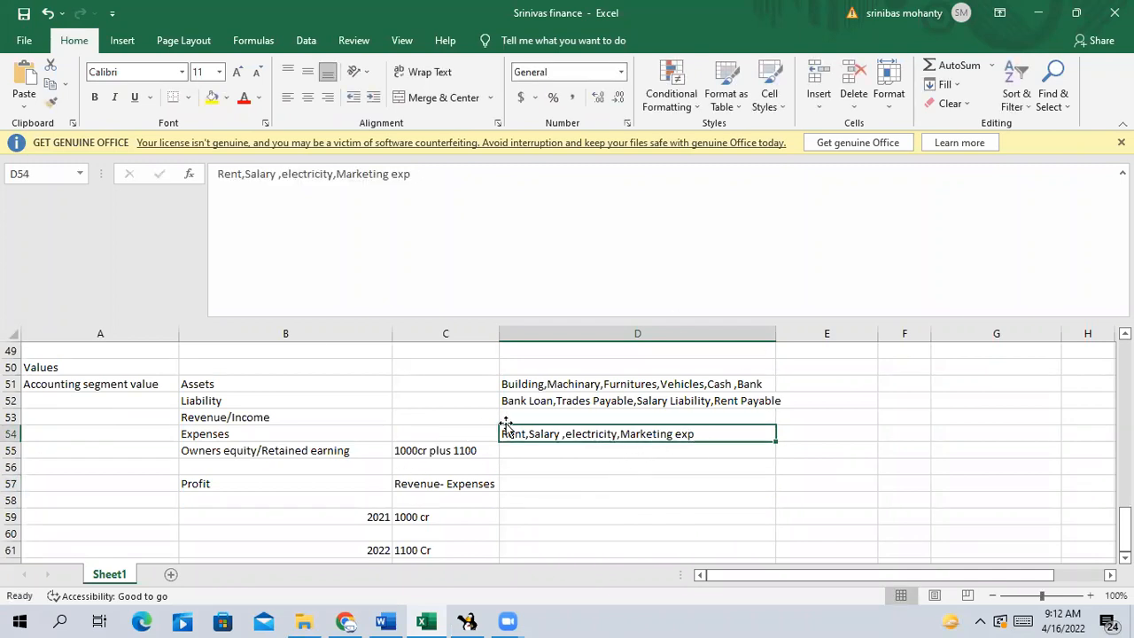
Enter the revenue examples "Revenue from Vehicle sale,revenue from Consulting" in cell D53.
click(536, 417)
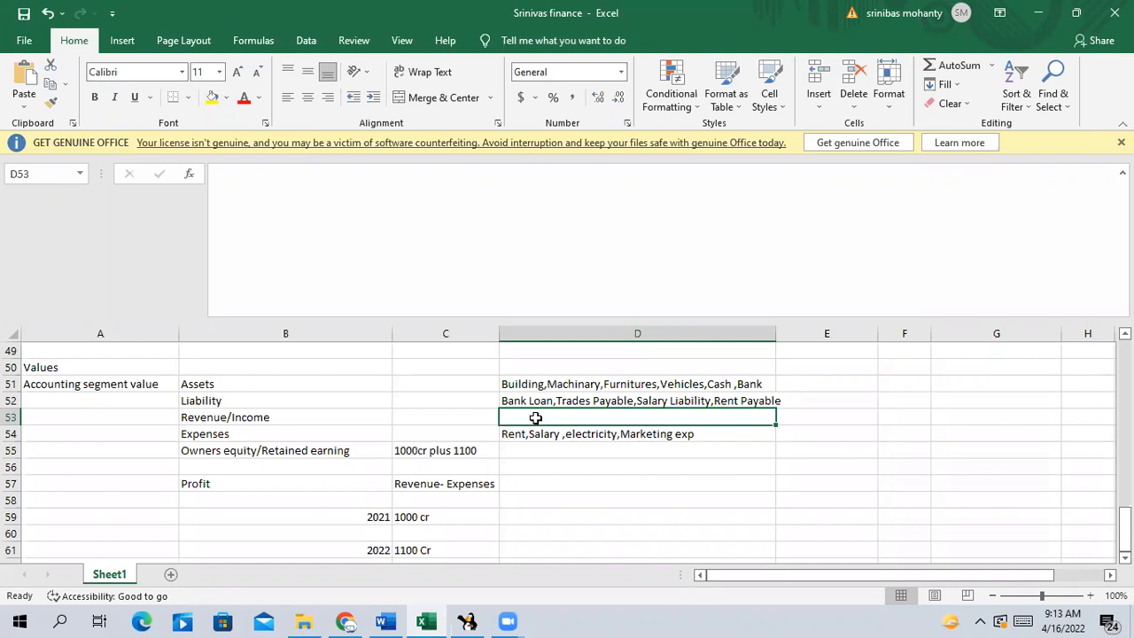
text(Rev)
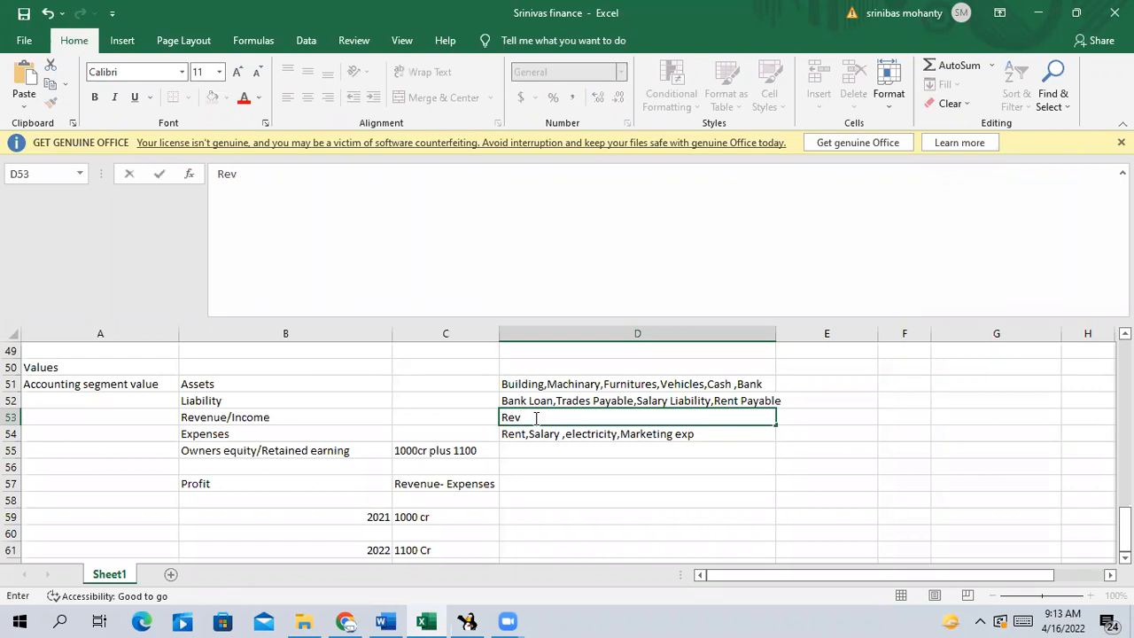
text(enue from)
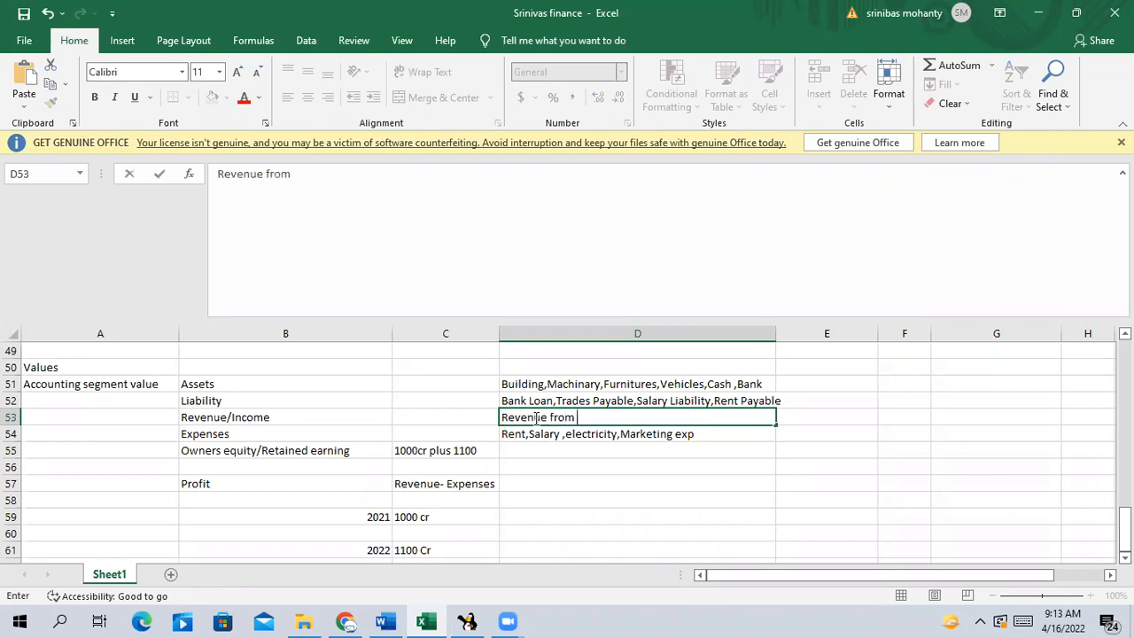
text( Vehicle sale,)
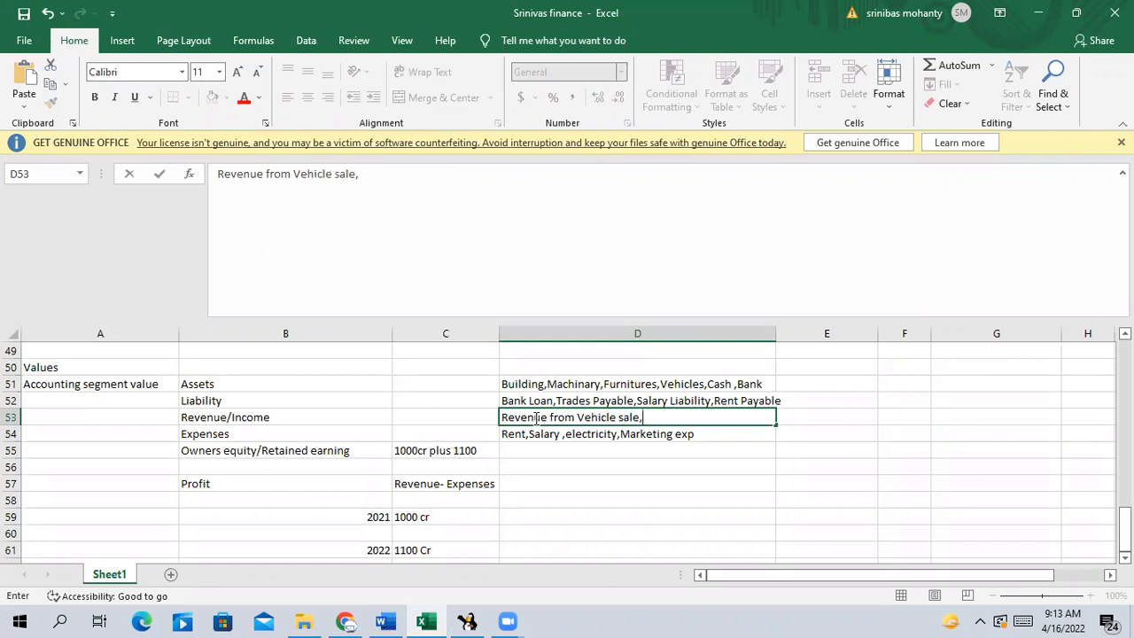
text(revenue from Consulting)
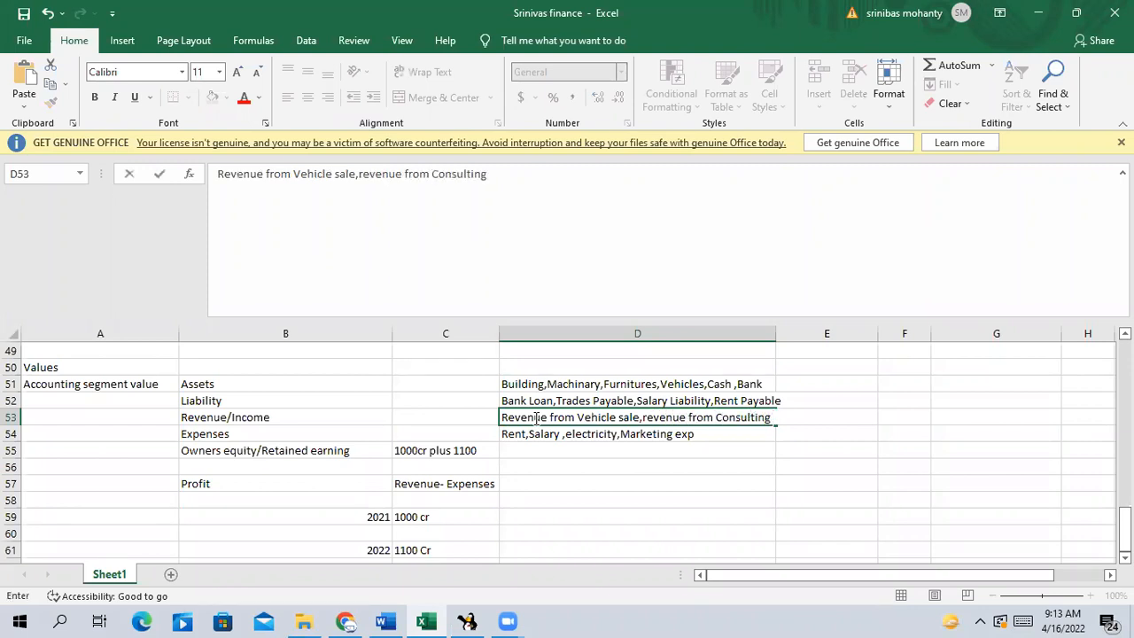
click(596, 479)
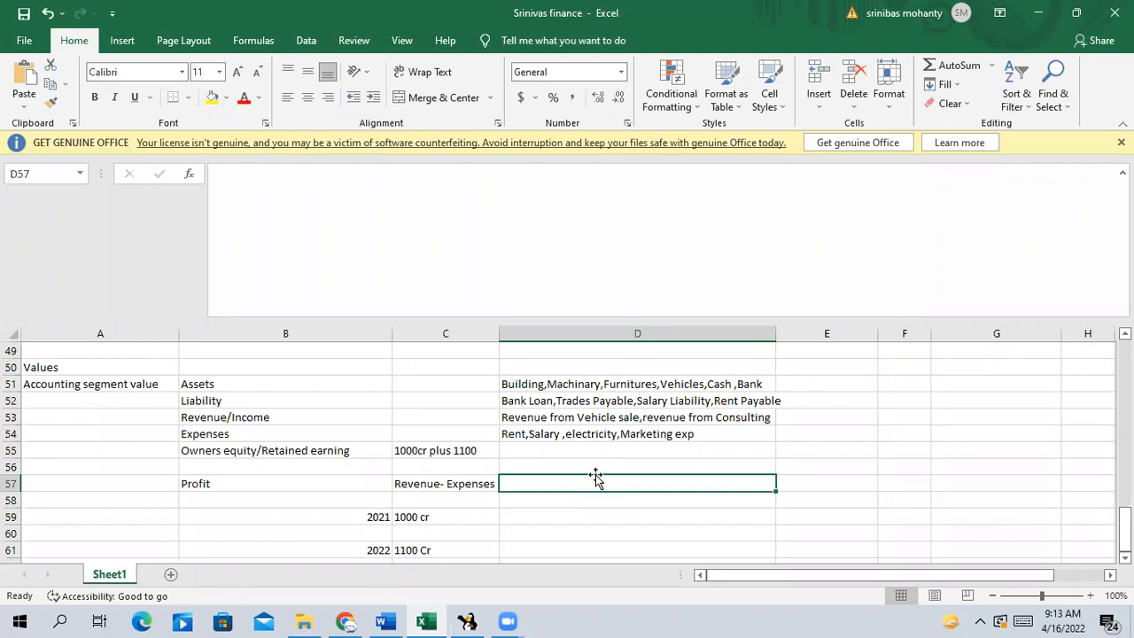
Review the account type examples by selecting cells D51 to D54.
drag(542, 390, 665, 431)
click(515, 398)
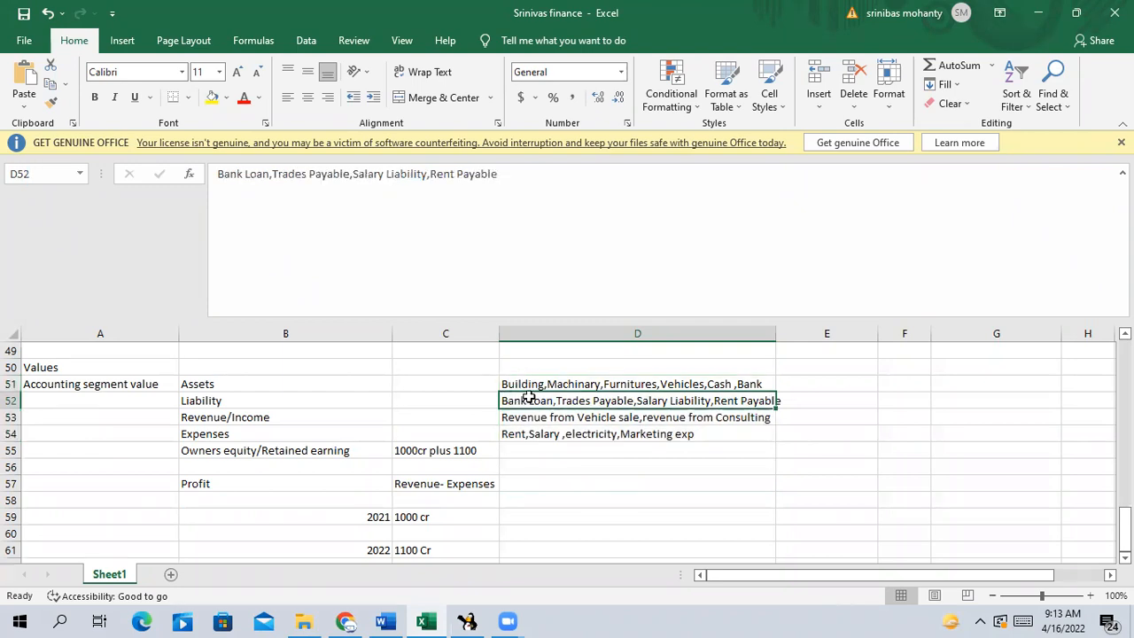
drag(548, 384, 526, 437)
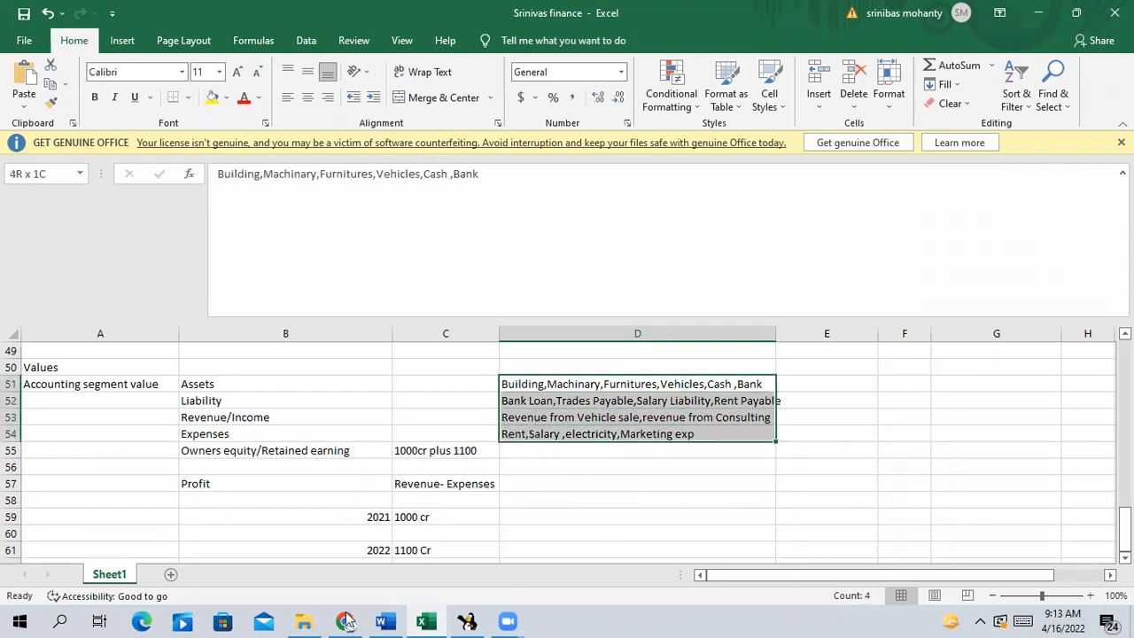
Switch to the Oracle Manage Values page in Chrome and highlight the Account description of the XXGL_GLOBAL_ACCOUNT value set.
click(347, 622)
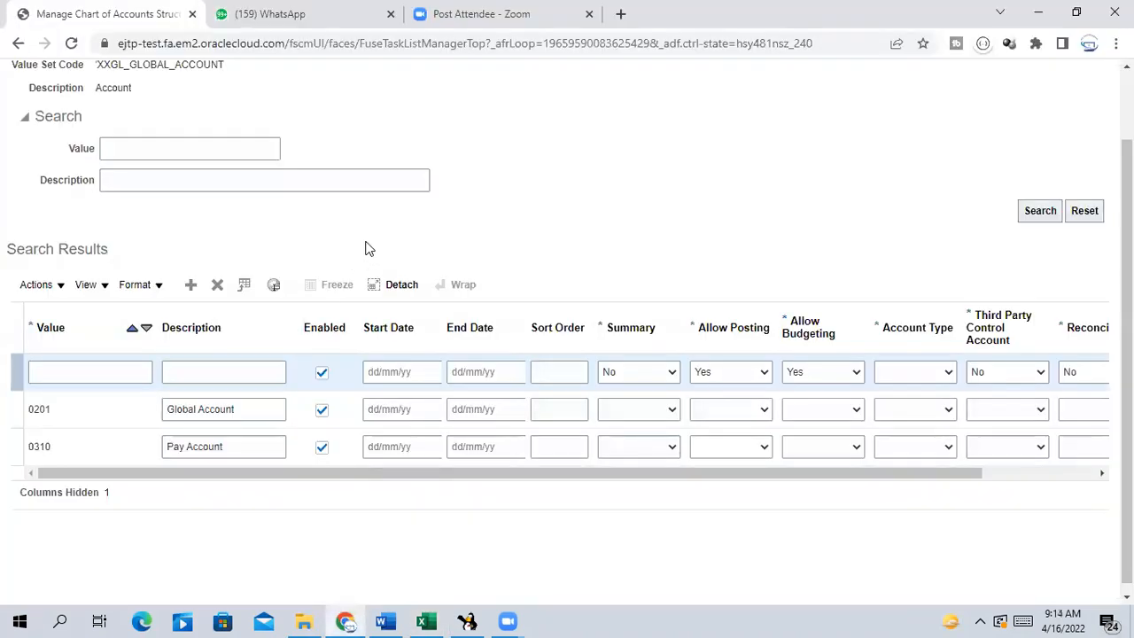
scroll(94, 177, up, 1)
drag(95, 171, 146, 172)
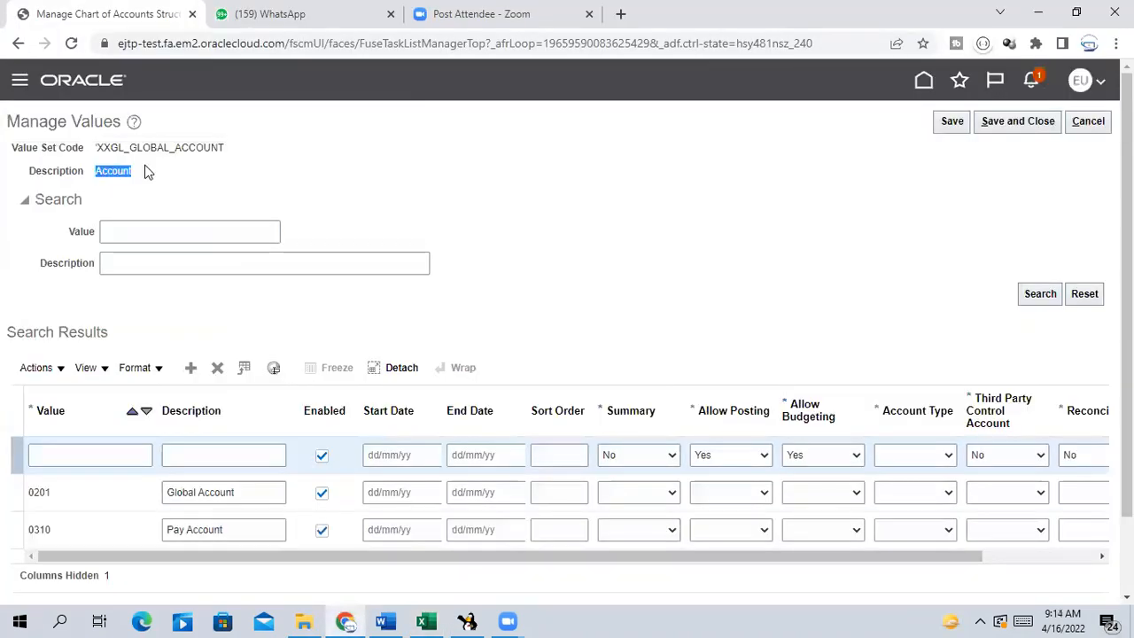
Activate the empty Value field of the new row in the account value set.
click(298, 168)
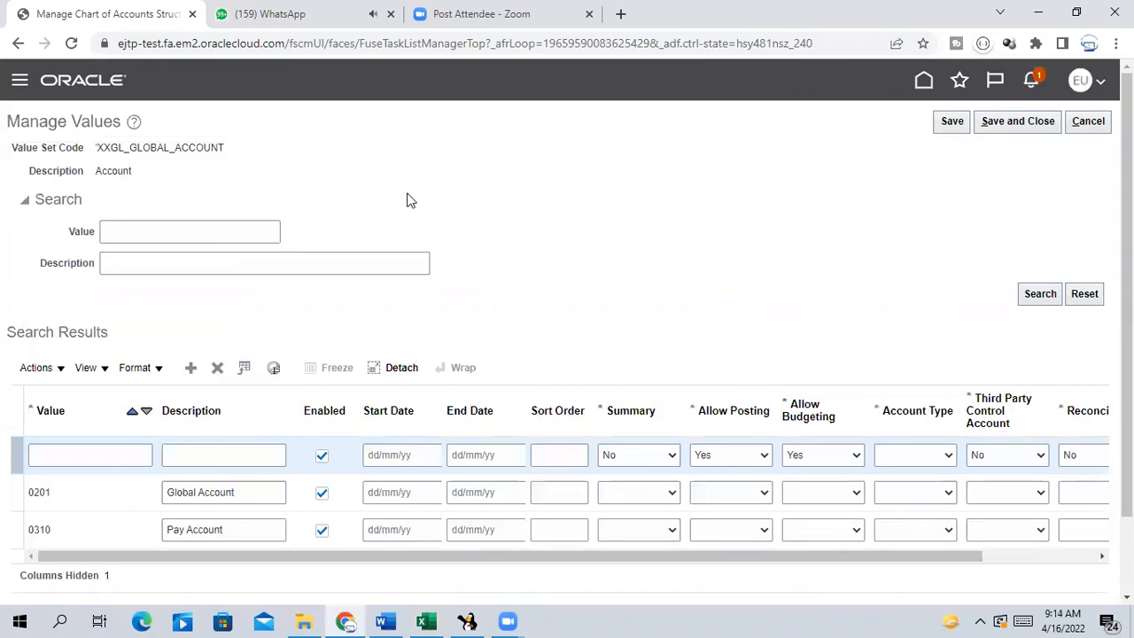
scroll(408, 200, down, 1)
click(69, 365)
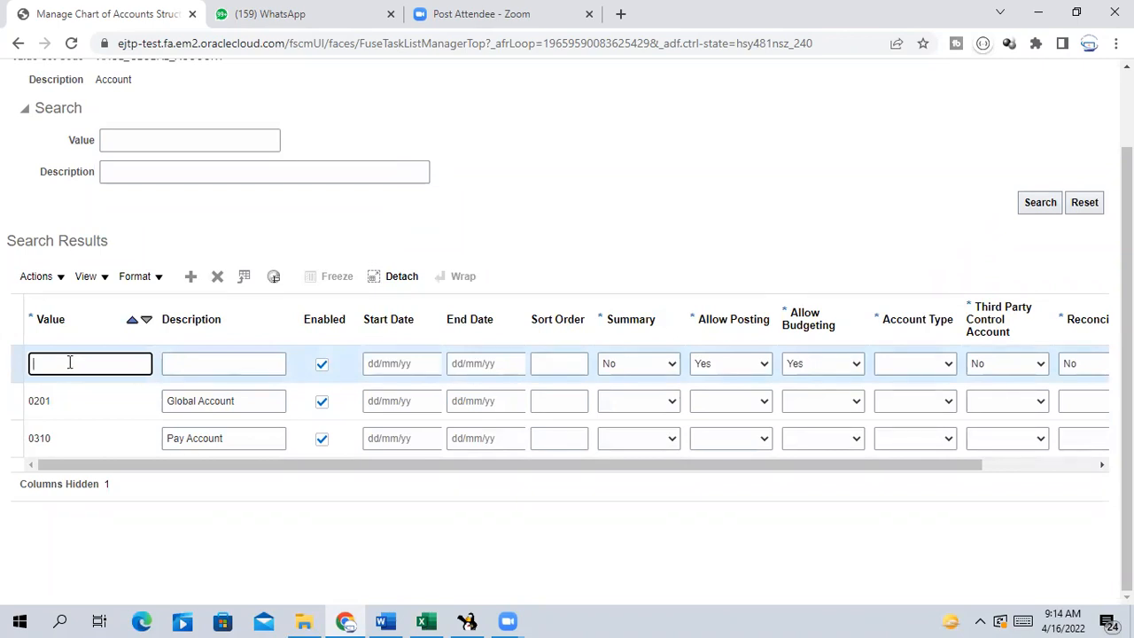
text(s)
key(BackSpace)
text(Salar)
key(BackSpace)
key(BackSpace)
key(BackSpace)
key(BackSpace)
key(BackSpace)
Enter 10001 as the new row's value and Building as its description.
text(10001)
key(Tab)
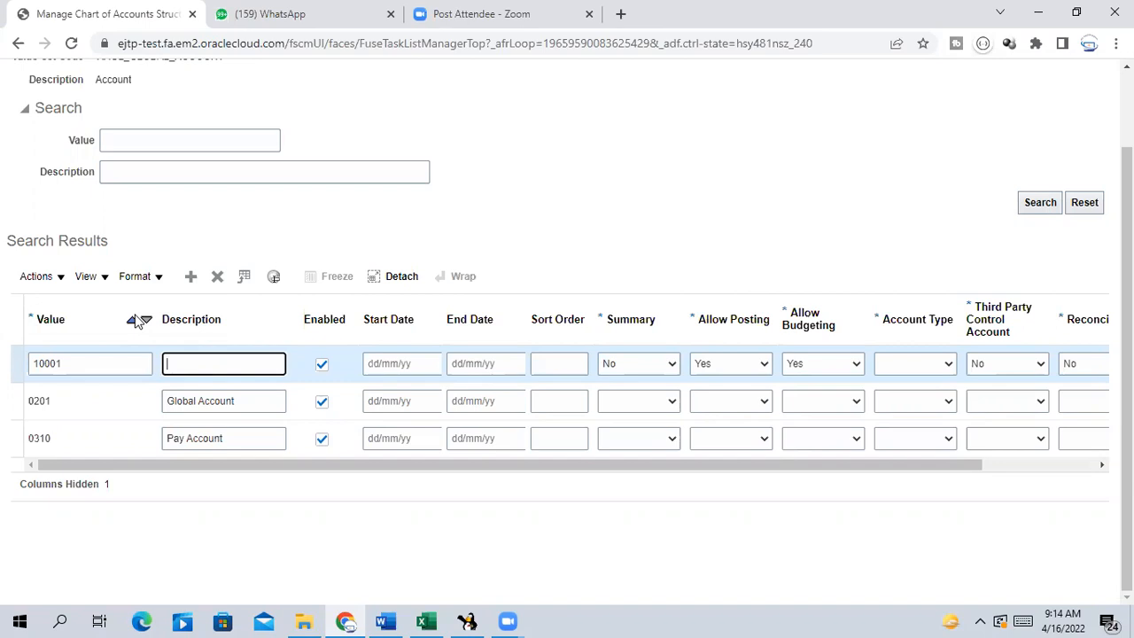
text(Building)
key(Tab)
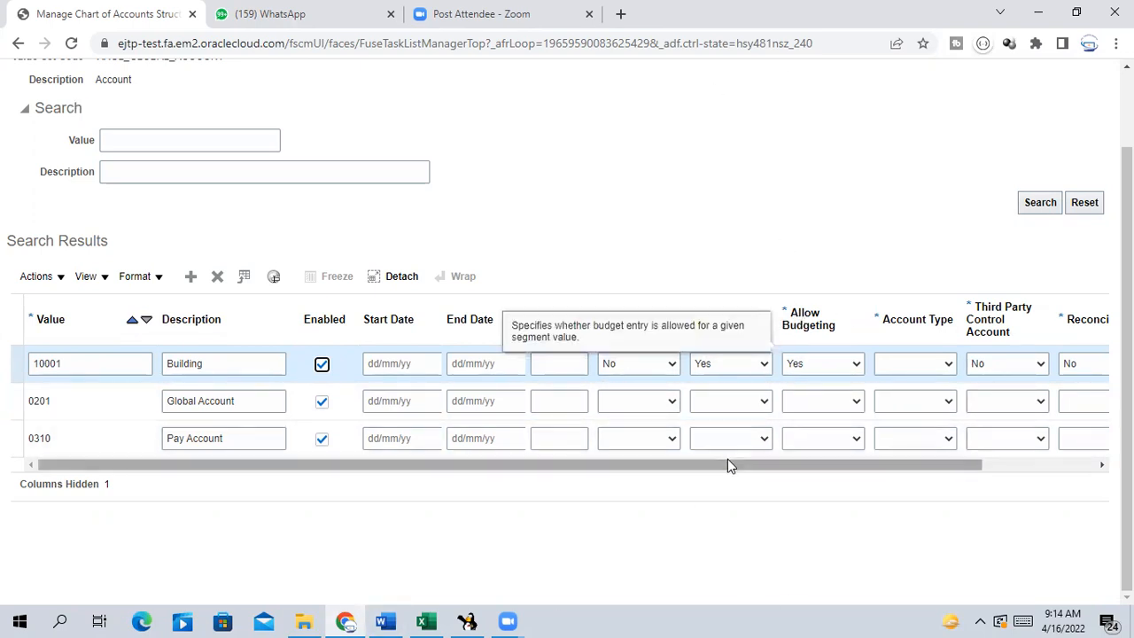
Set the Account Type of the Building row to Asset.
drag(727, 464, 769, 469)
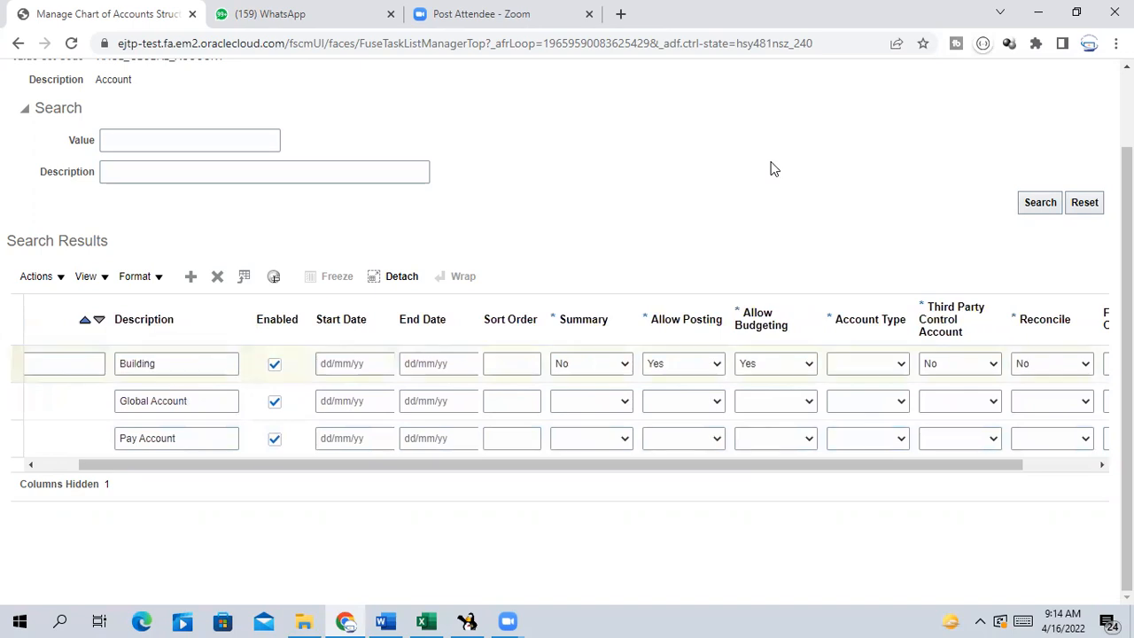
scroll(691, 115, up, 1)
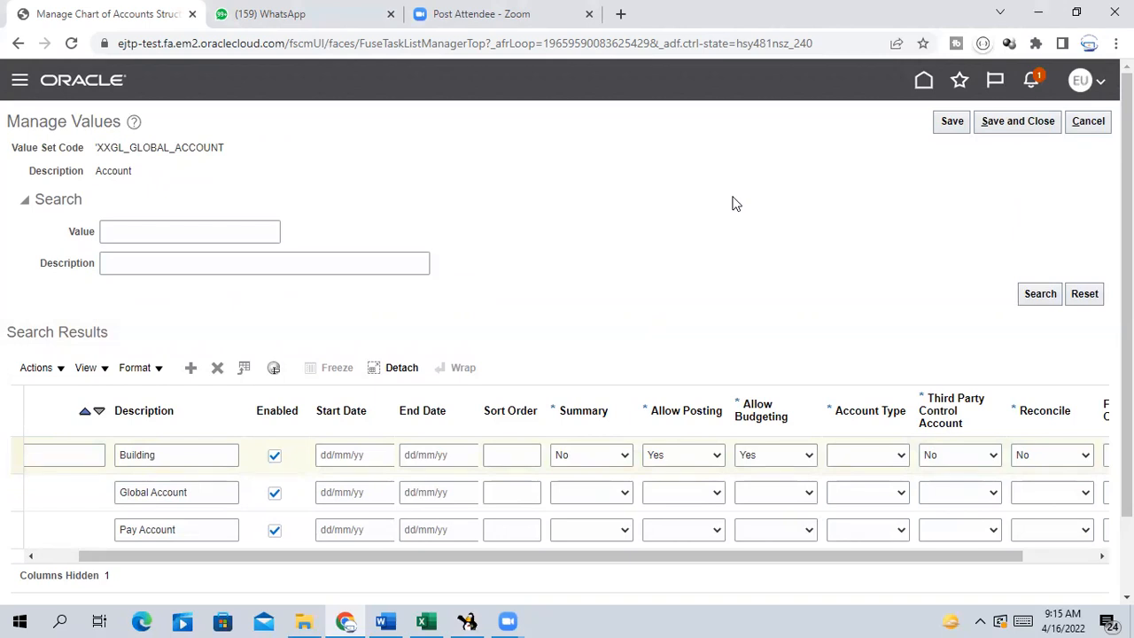
scroll(769, 191, down, 2)
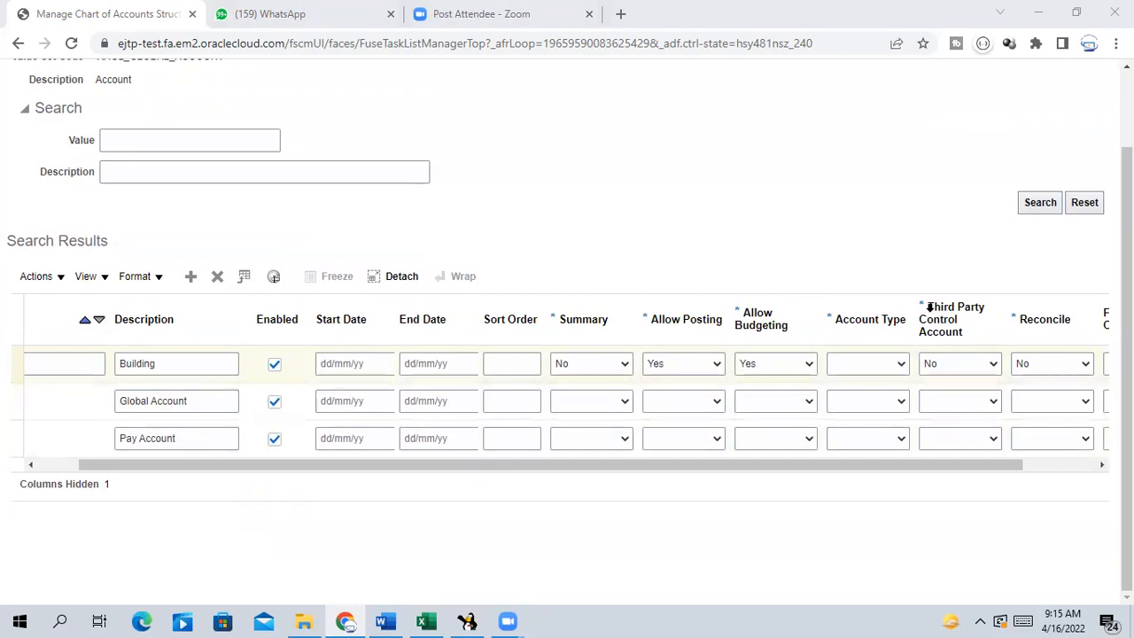
drag(822, 465, 948, 462)
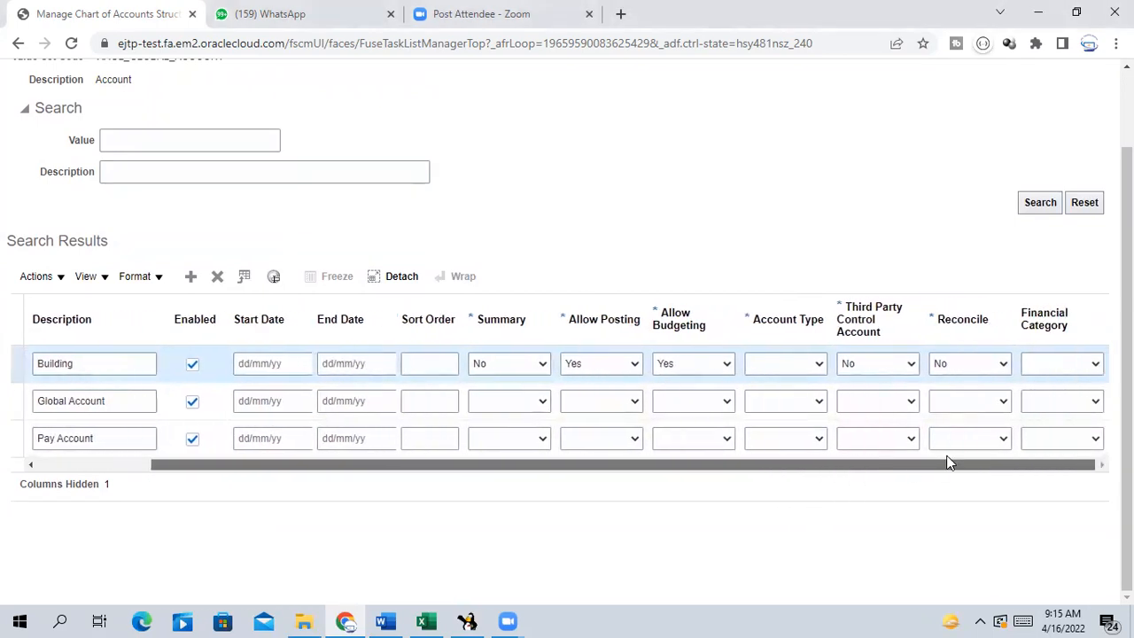
click(780, 365)
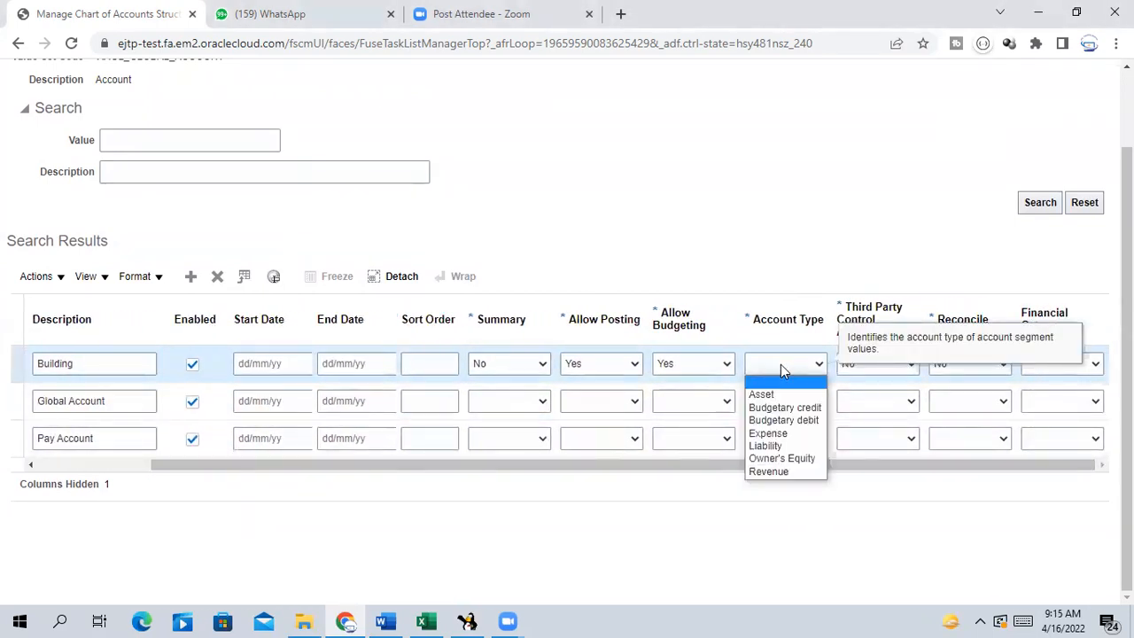
double_click(83, 367)
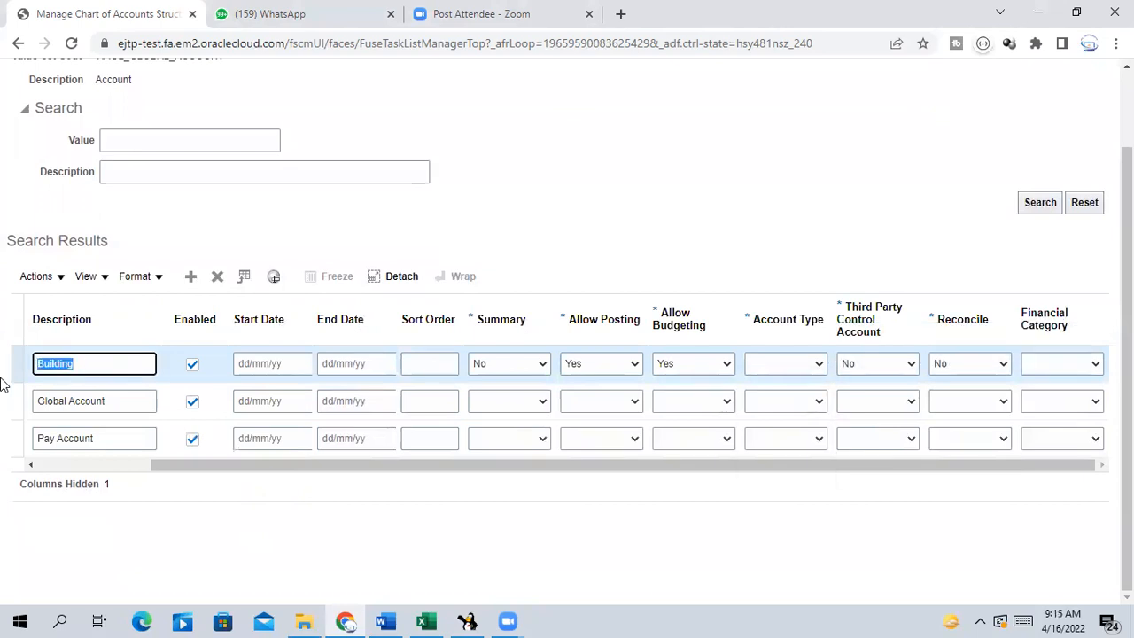
click(664, 169)
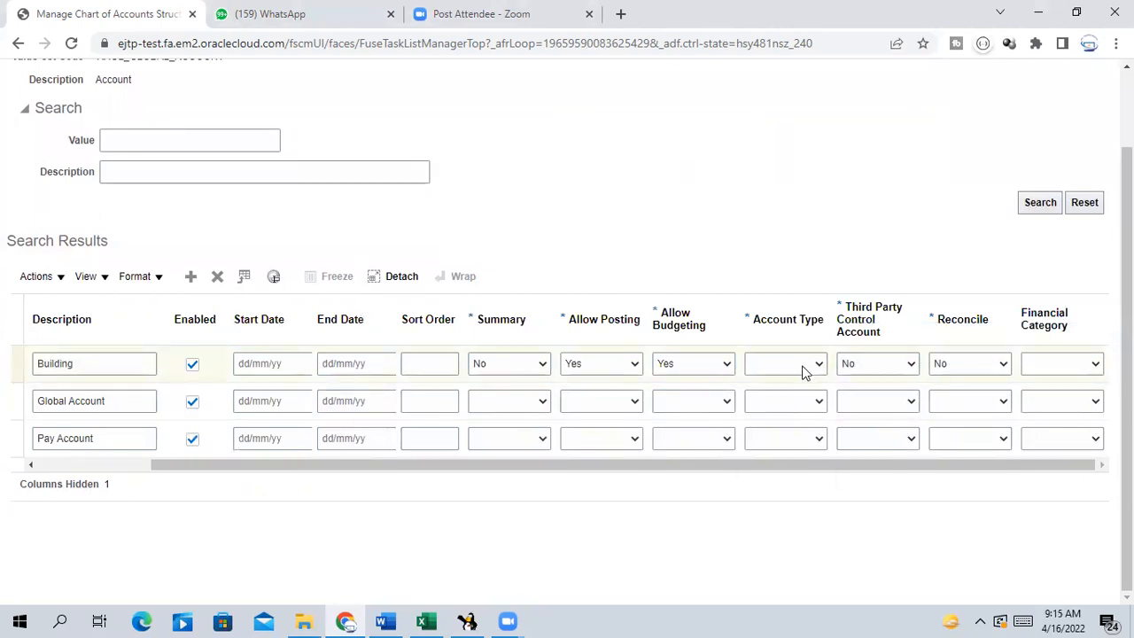
click(803, 372)
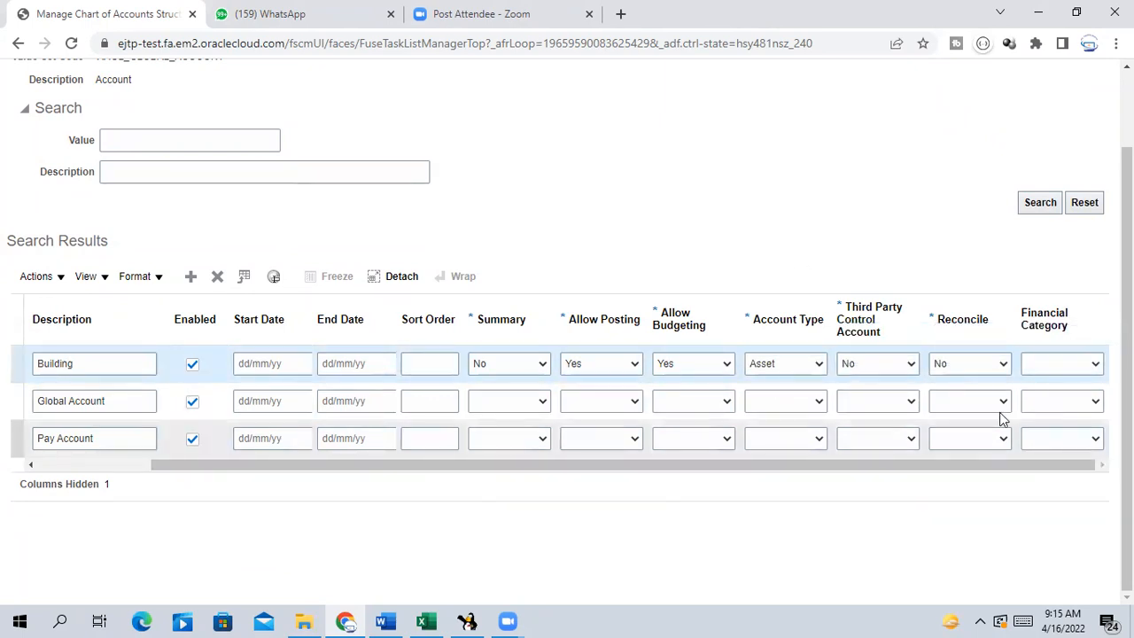
click(986, 369)
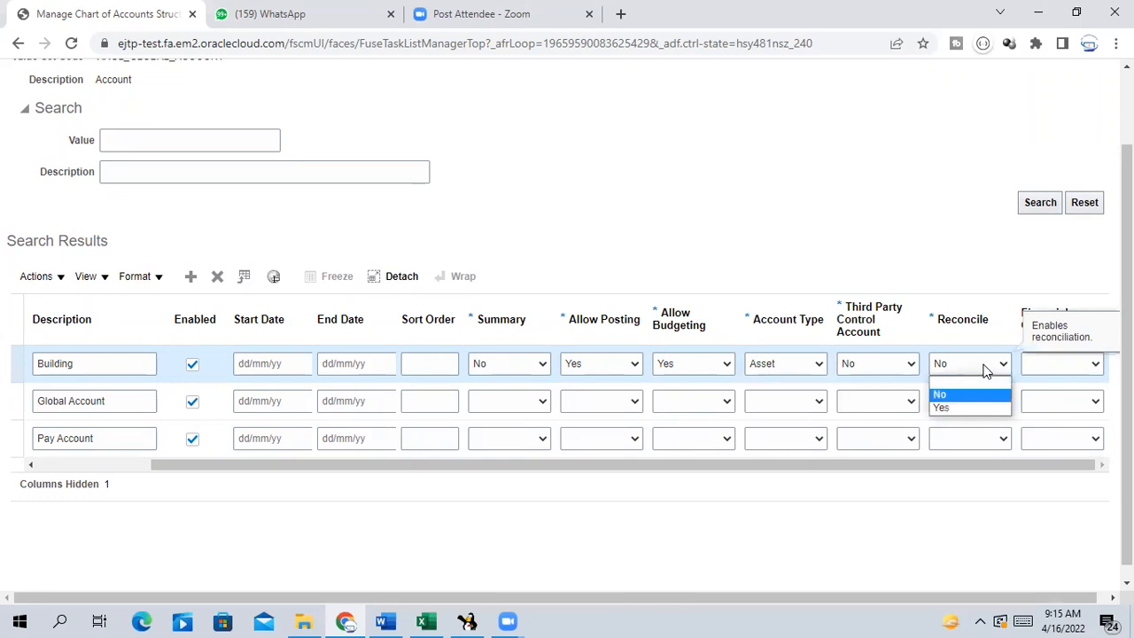
click(986, 370)
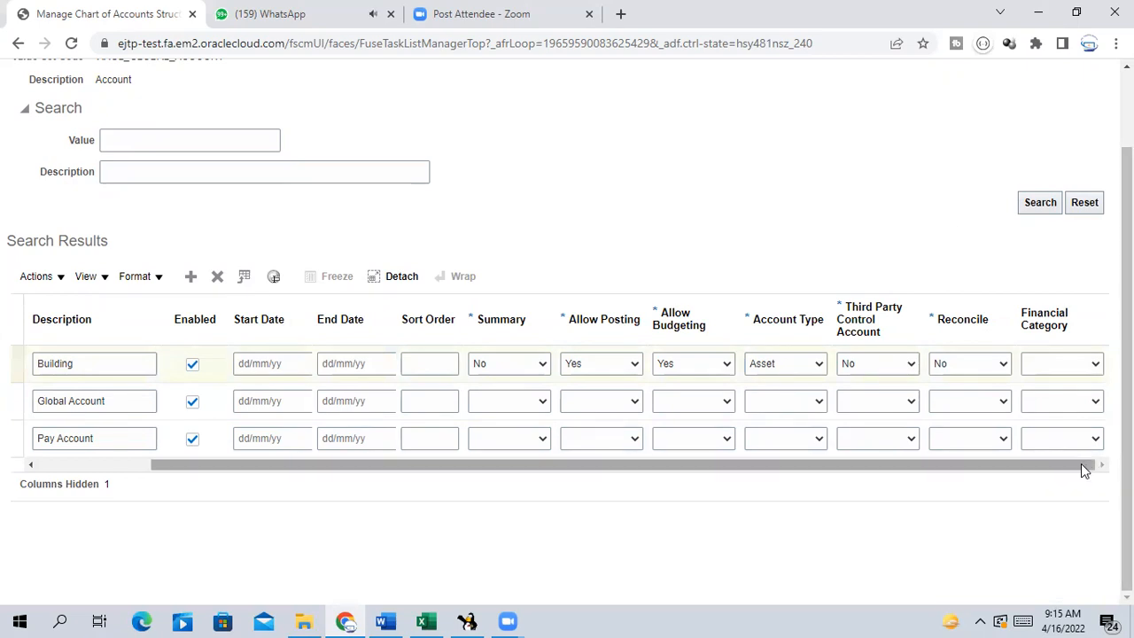
click(939, 329)
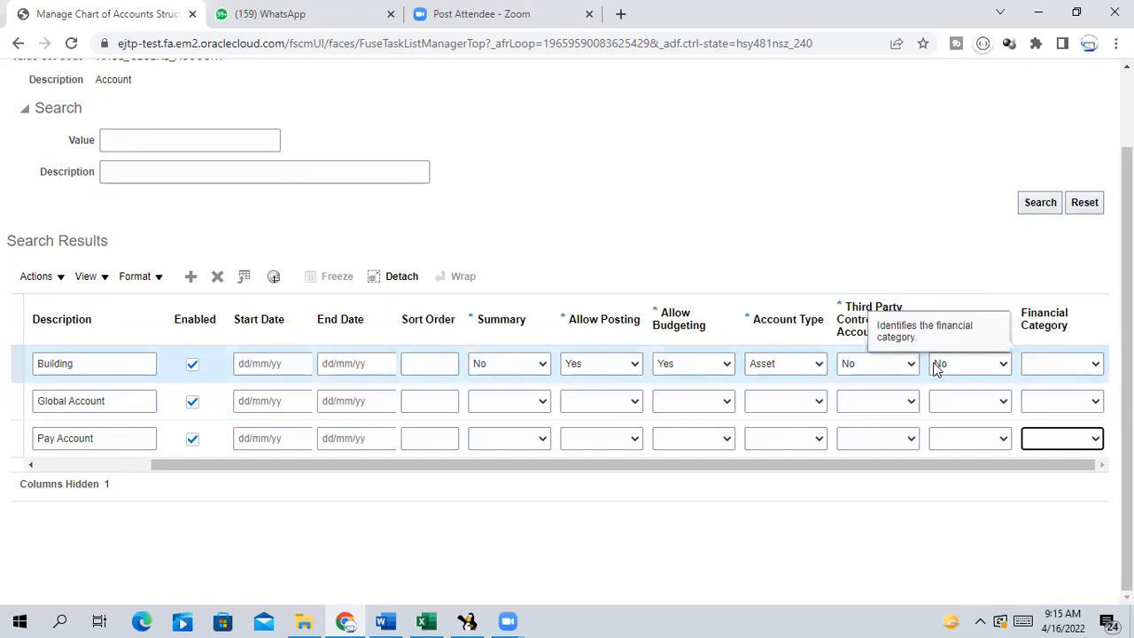
click(895, 208)
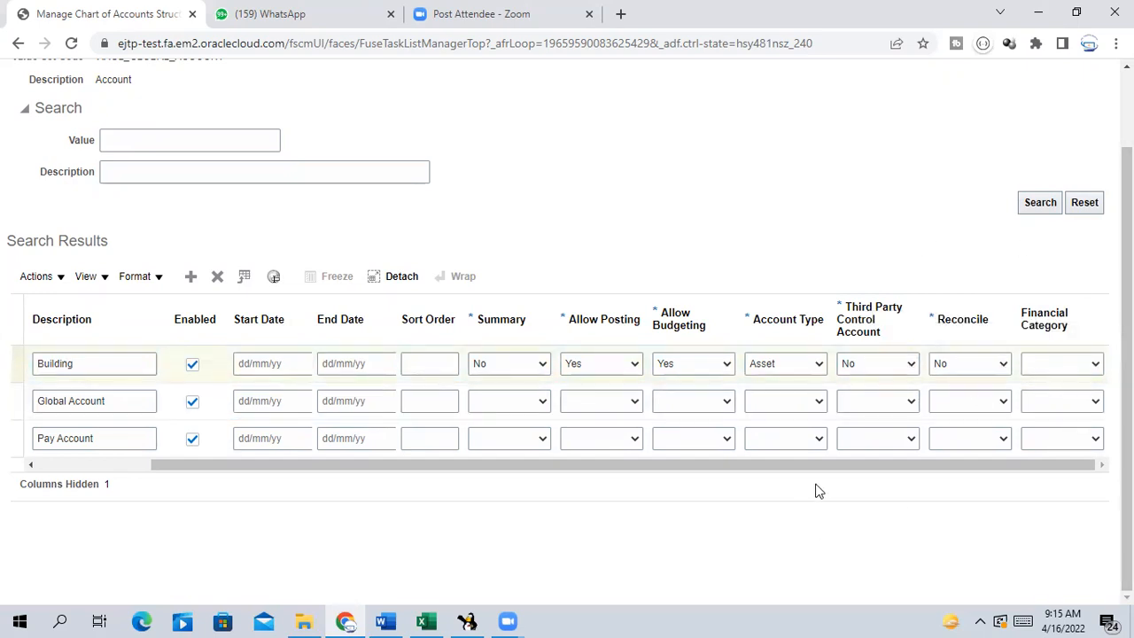
Add another account value row with value 1002 and the correctly spelled description Machinery.
drag(830, 470, 496, 544)
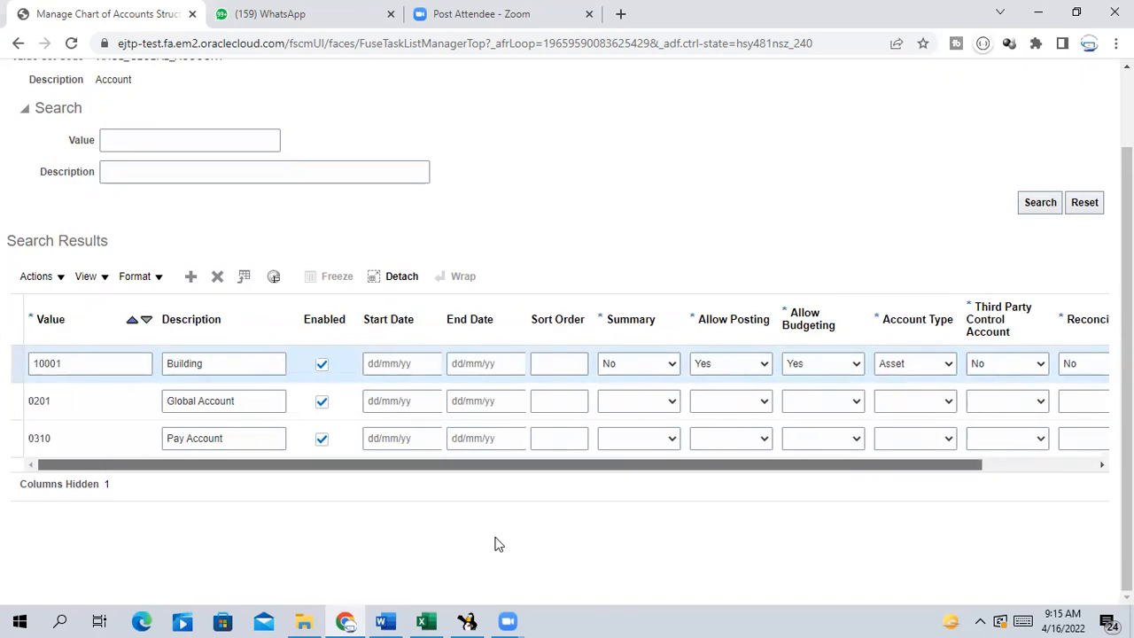
click(191, 277)
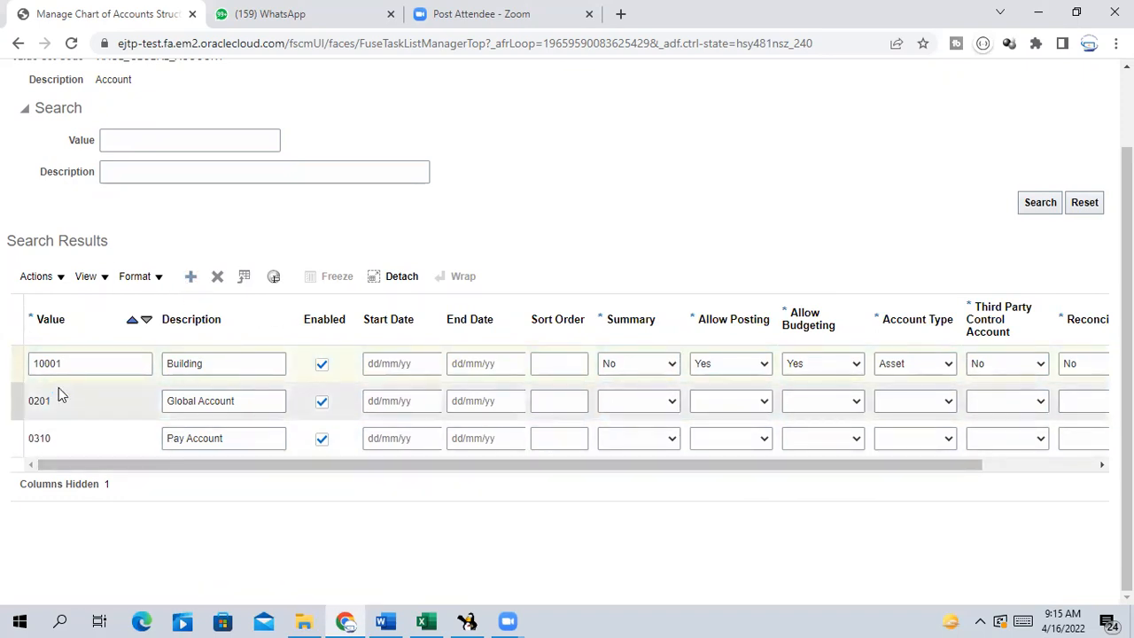
click(62, 362)
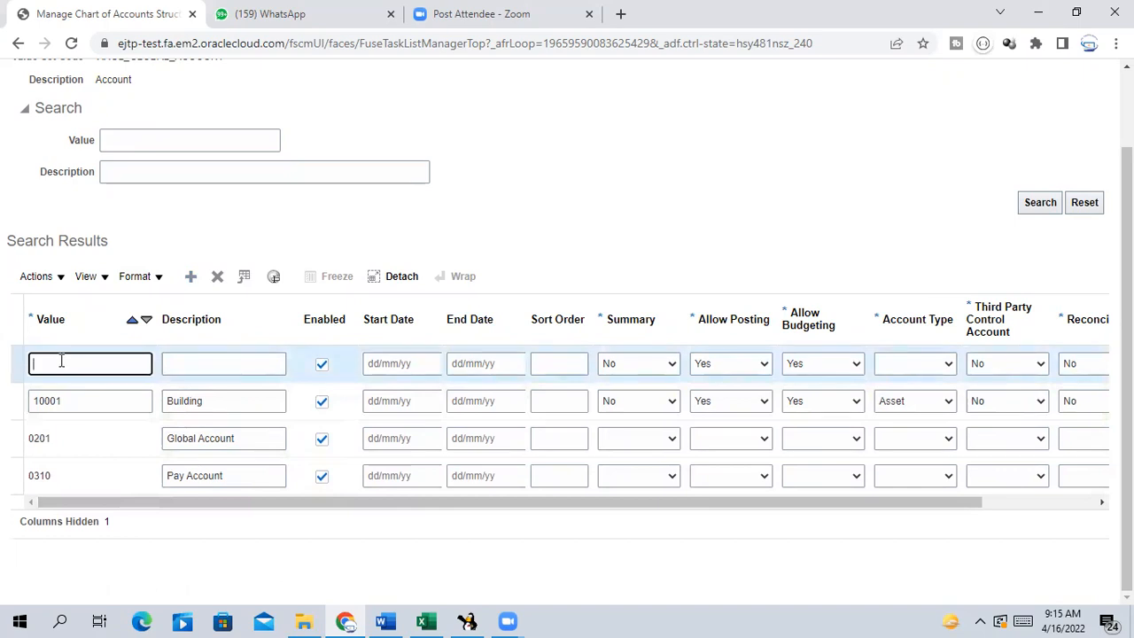
text(1002)
key(Tab)
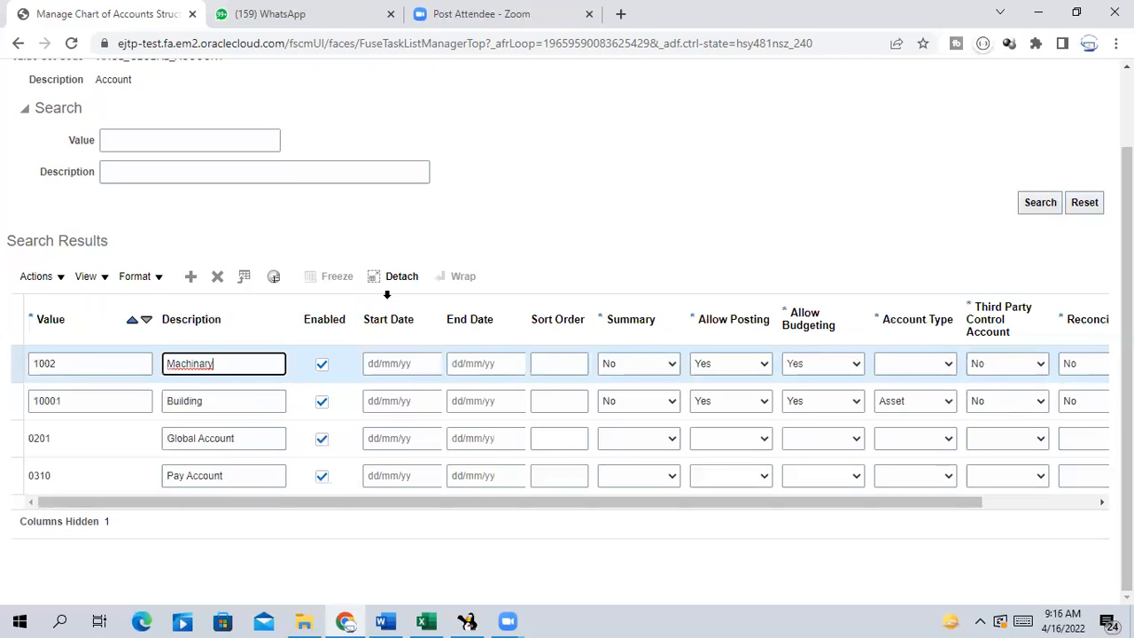
right_click(192, 367)
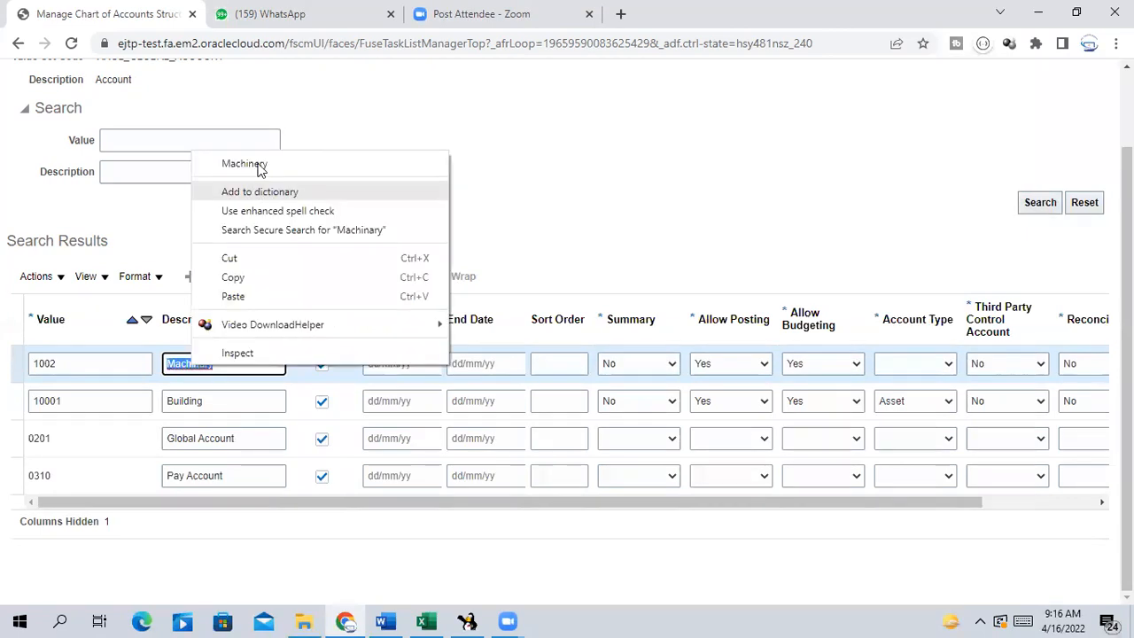
click(294, 165)
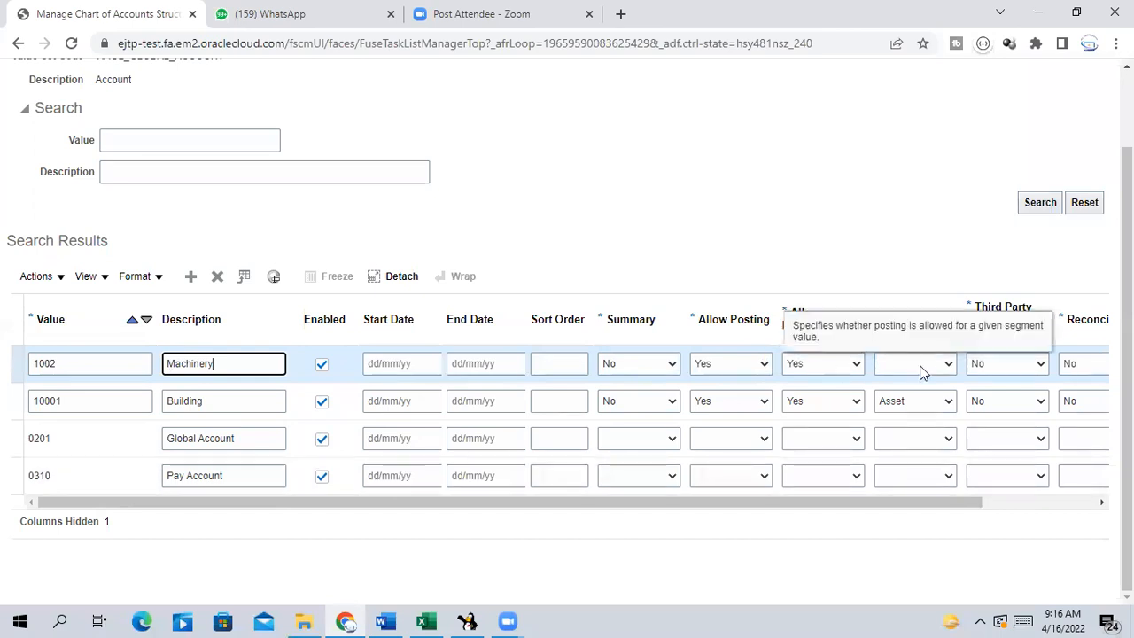
Set the Account Type to Asset for the Machinery, Global Account and Pay Account rows.
click(913, 437)
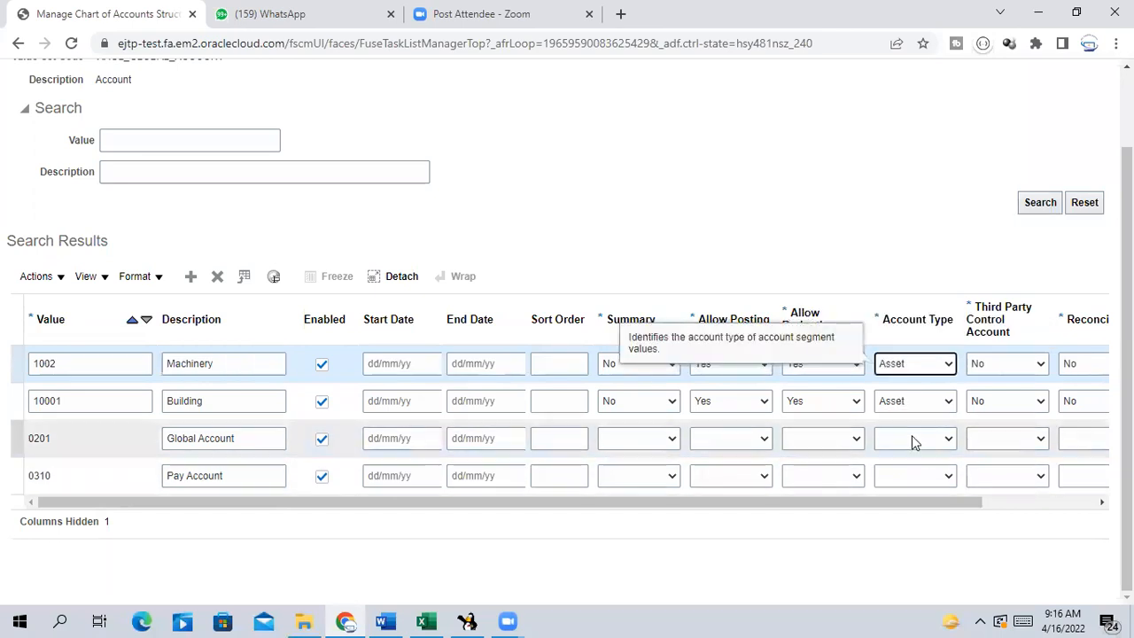
click(898, 476)
click(902, 442)
click(895, 480)
click(910, 442)
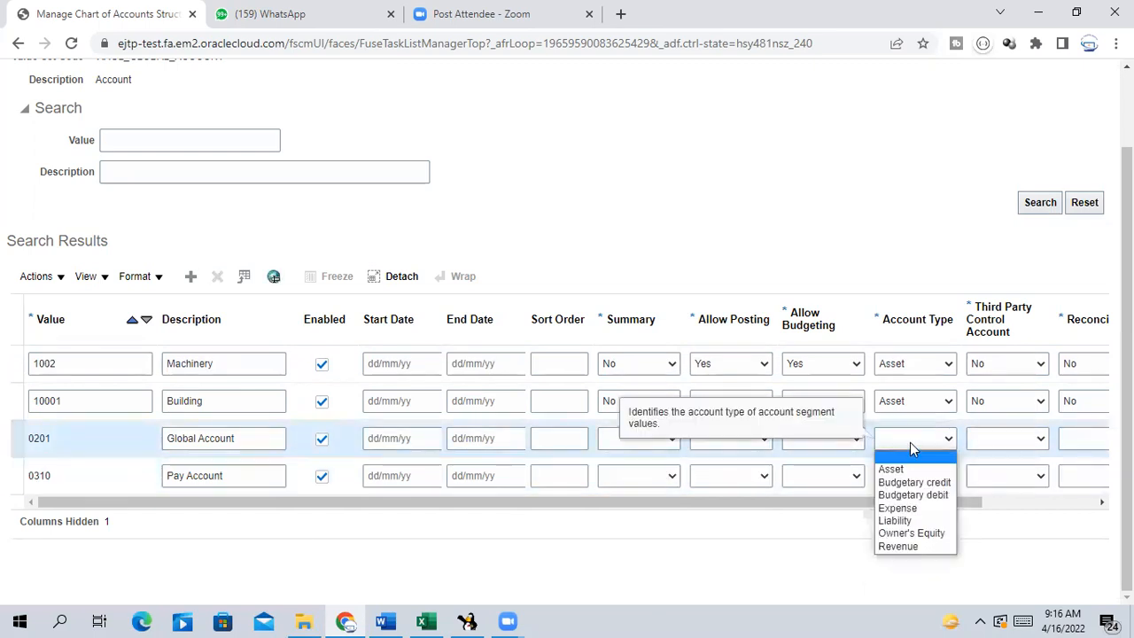
click(893, 470)
click(897, 476)
click(894, 506)
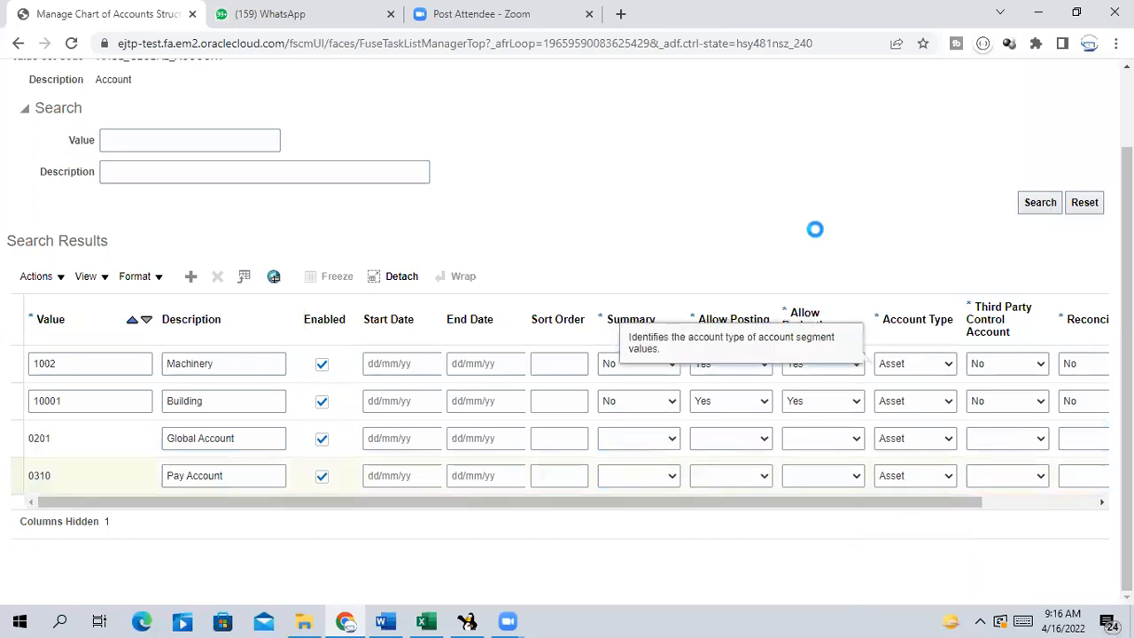
Set Allow Budgeting to Yes for the Pay Account row and try to set it for the Global Account row.
click(828, 439)
click(797, 485)
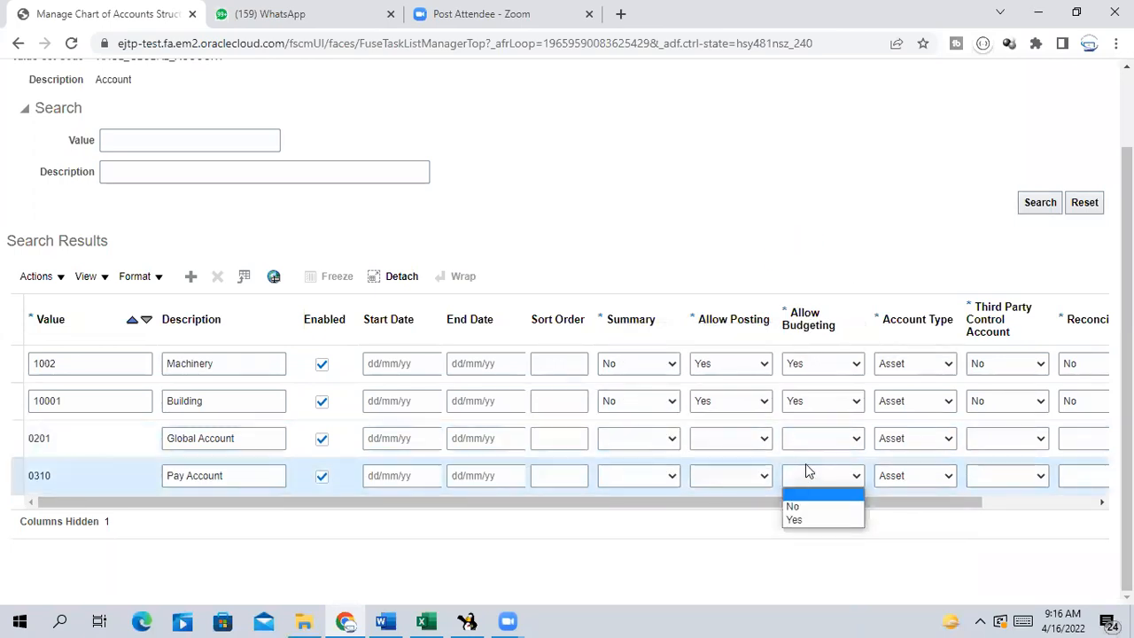
click(801, 521)
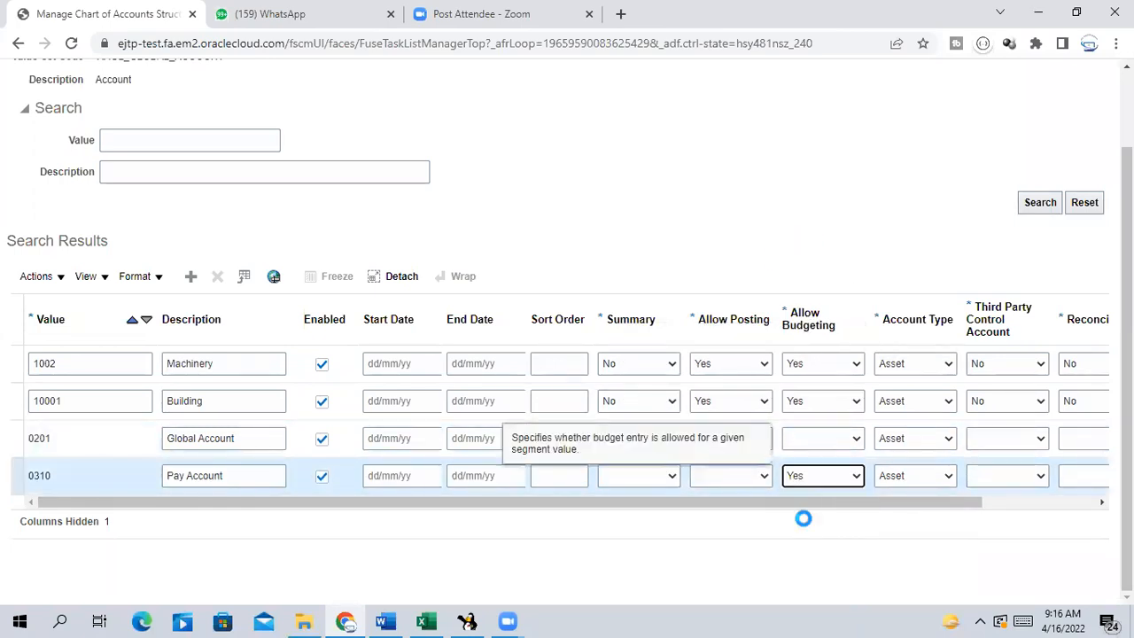
click(827, 438)
click(809, 484)
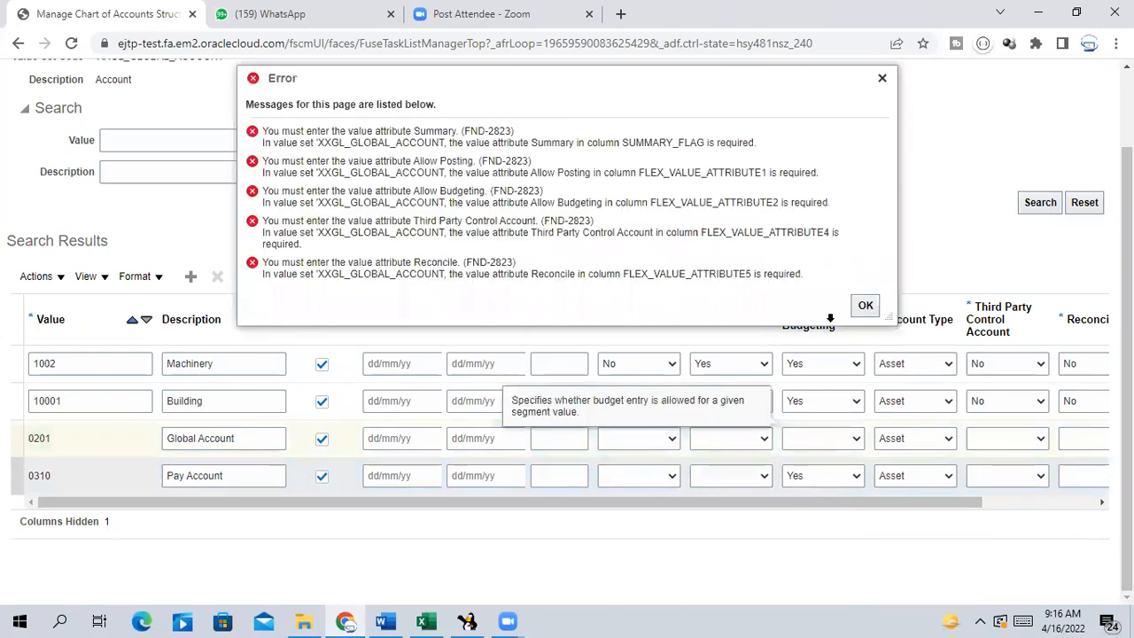
click(42, 438)
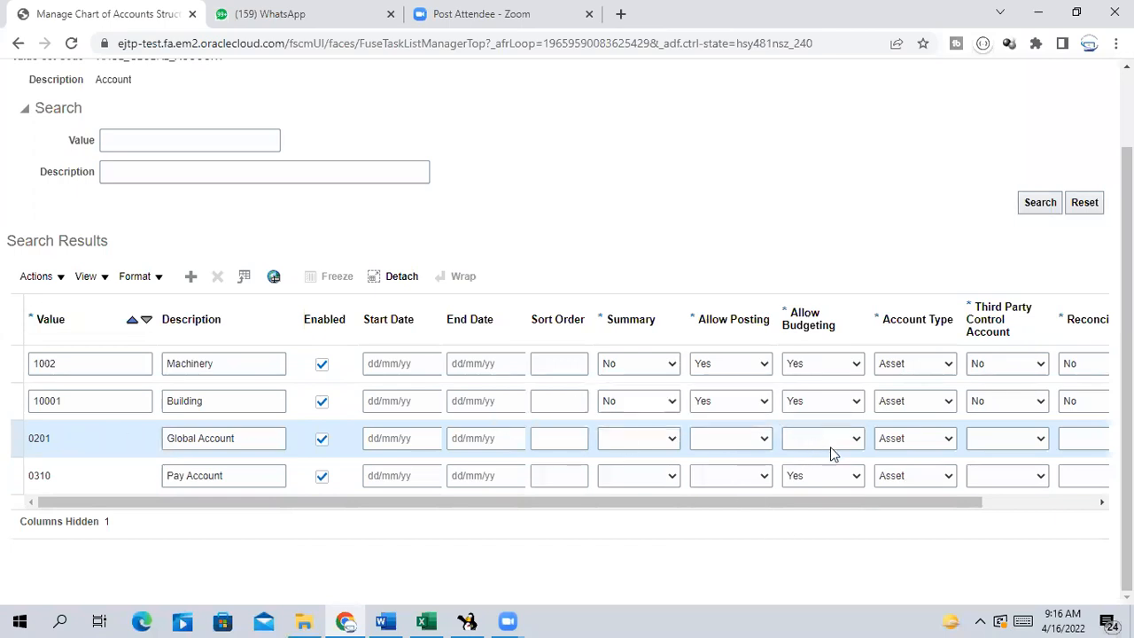
Set Allow Posting to Yes for both the Global Account and Pay Account rows.
click(732, 440)
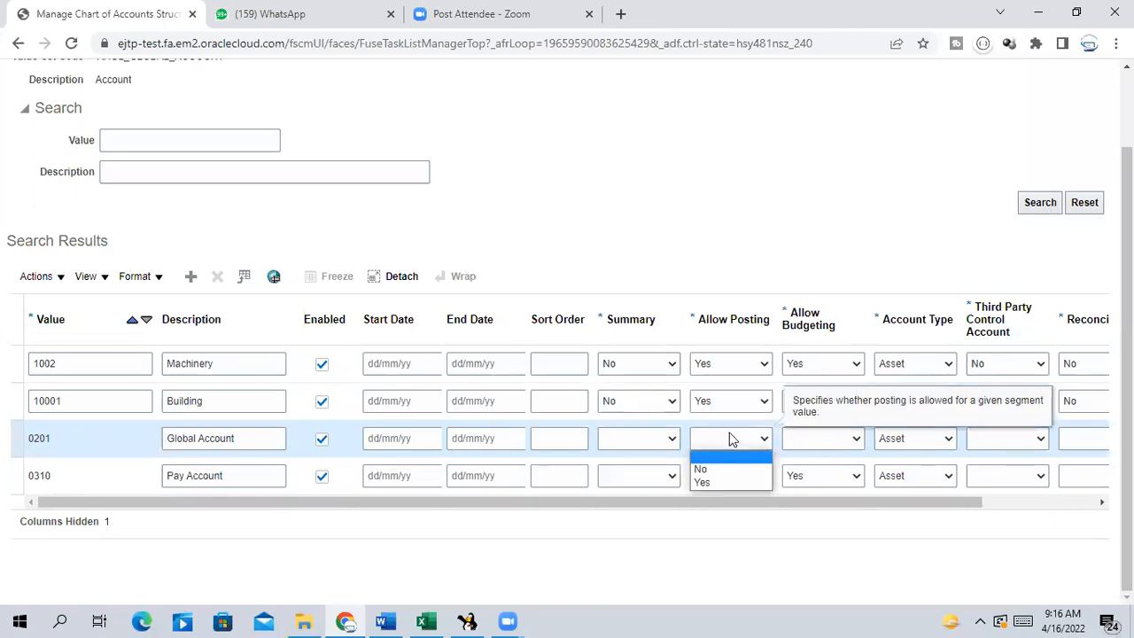
click(715, 485)
click(719, 484)
click(709, 522)
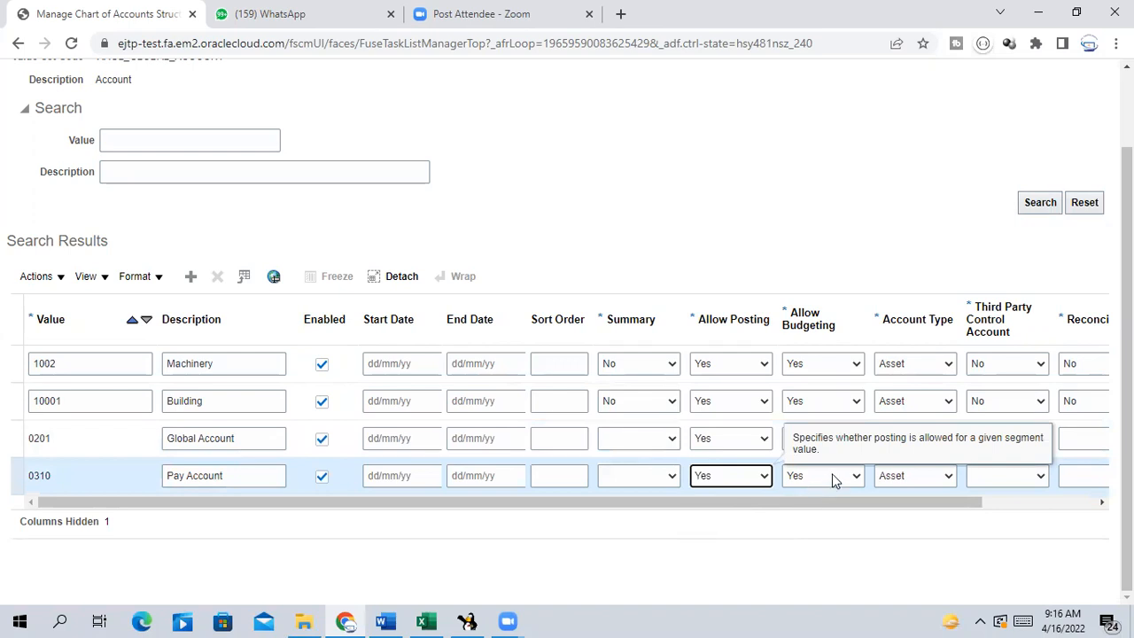
Try to set the Summary attribute of the Global Account row.
click(653, 438)
click(635, 476)
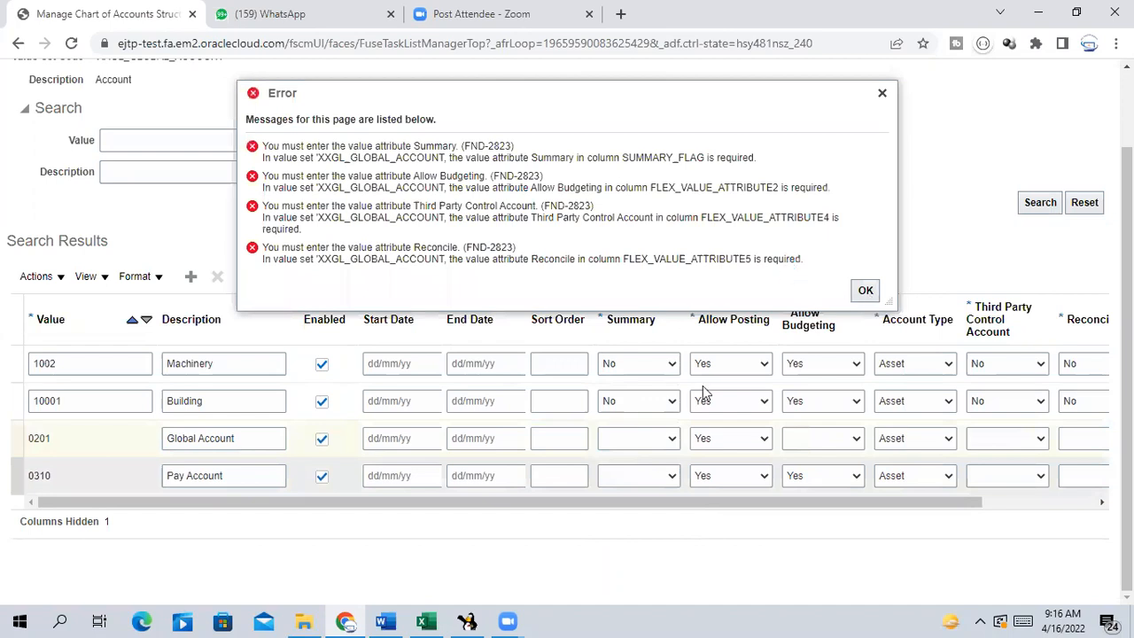
click(866, 293)
Set Allow Budgeting to Yes for Global Account, and Third Party Control Account to No for both Global Account and Pay Account.
click(835, 438)
click(804, 483)
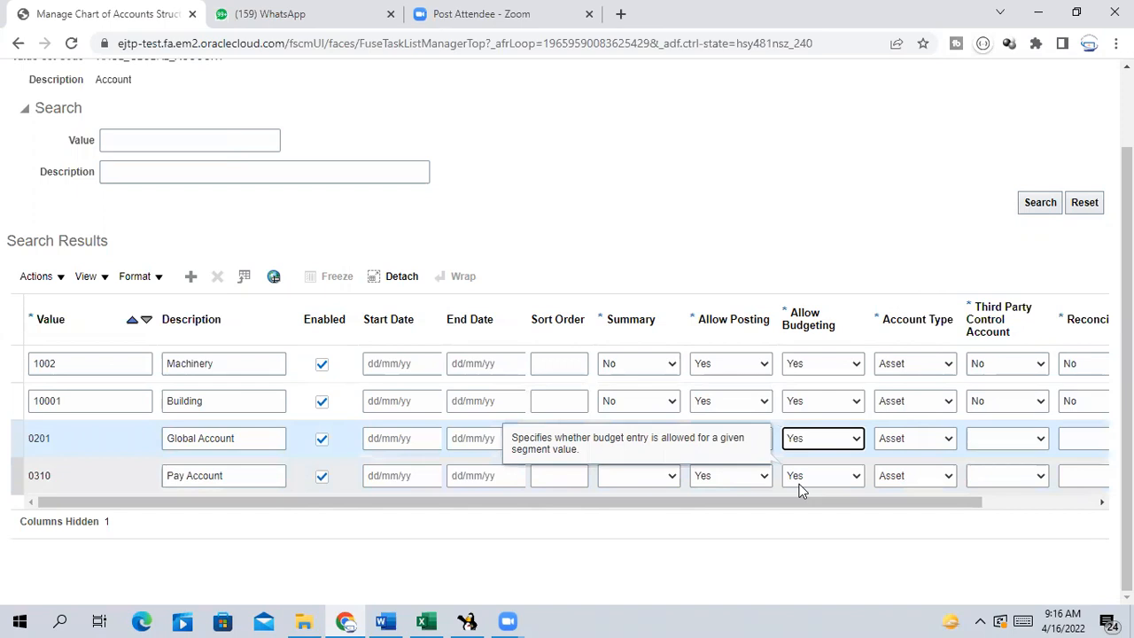
click(1010, 440)
click(982, 483)
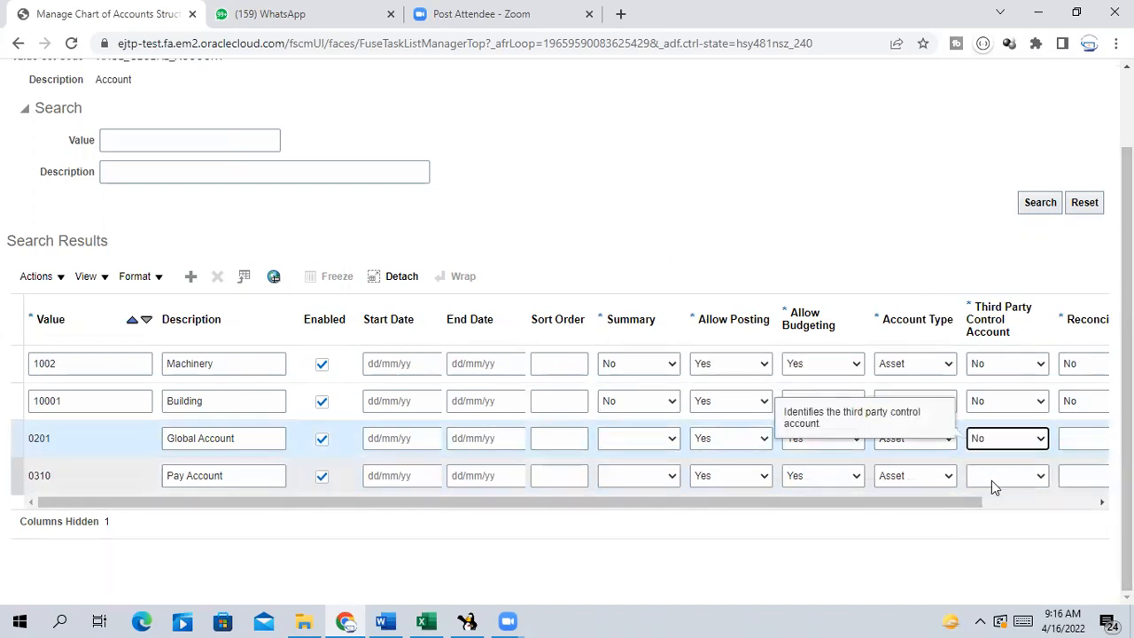
click(993, 480)
click(978, 521)
Set the Reconcile attribute of the Global Account row to No.
click(1085, 438)
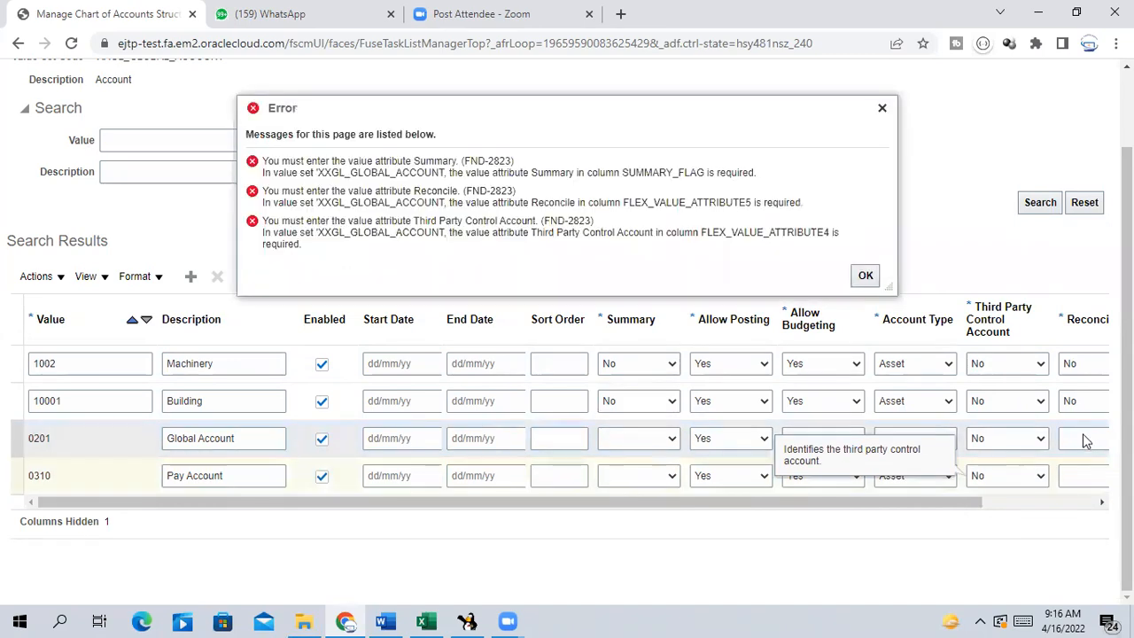
click(1072, 476)
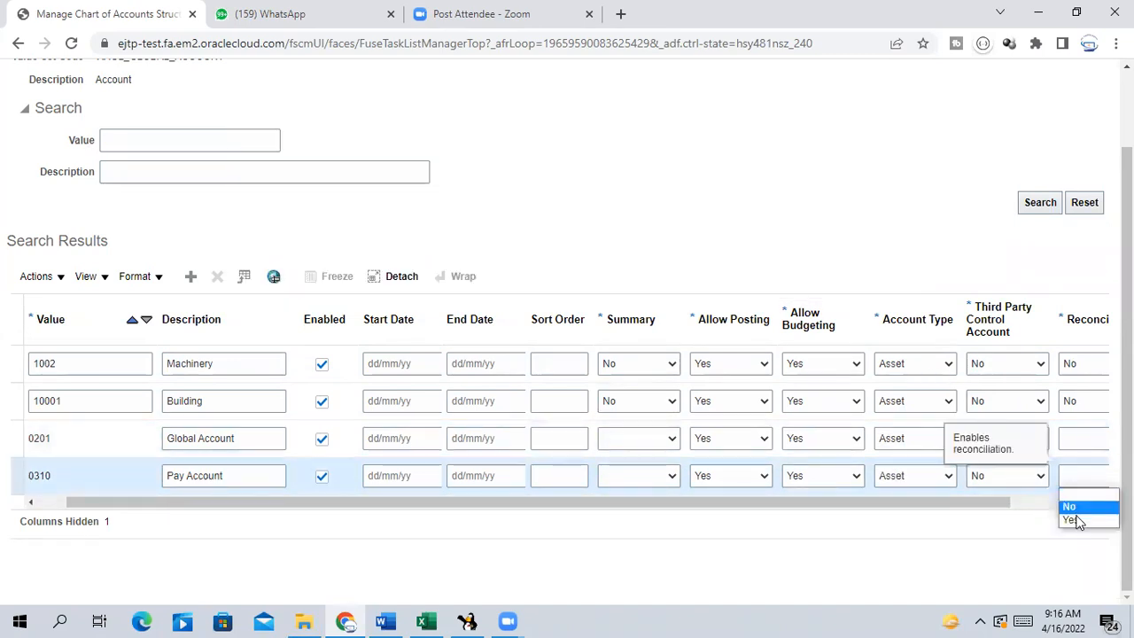
click(1073, 507)
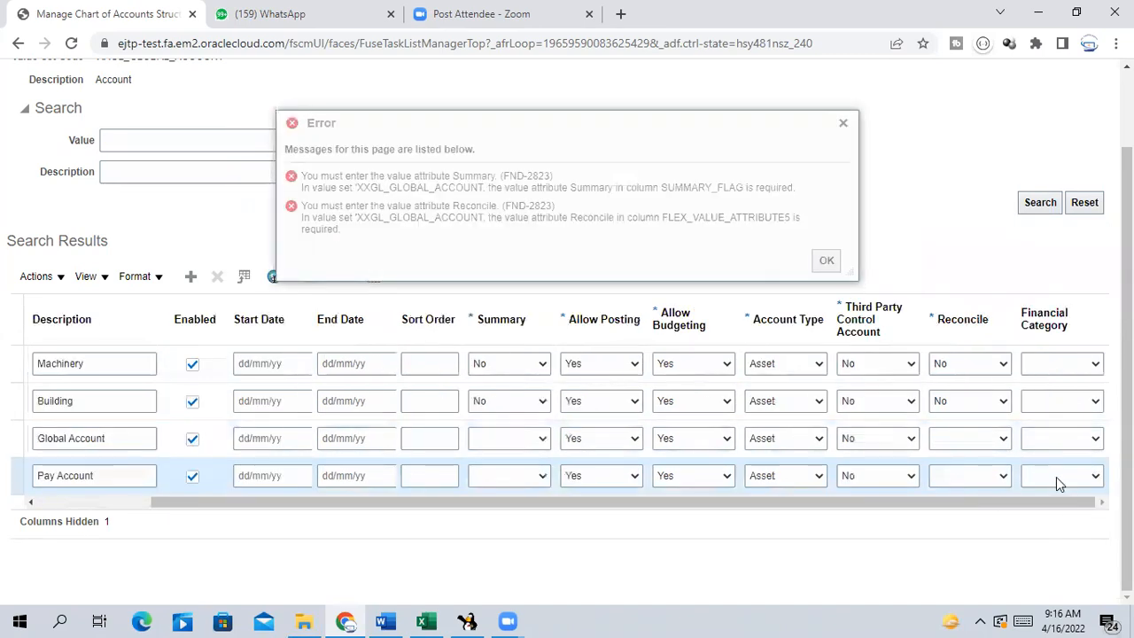
click(1057, 478)
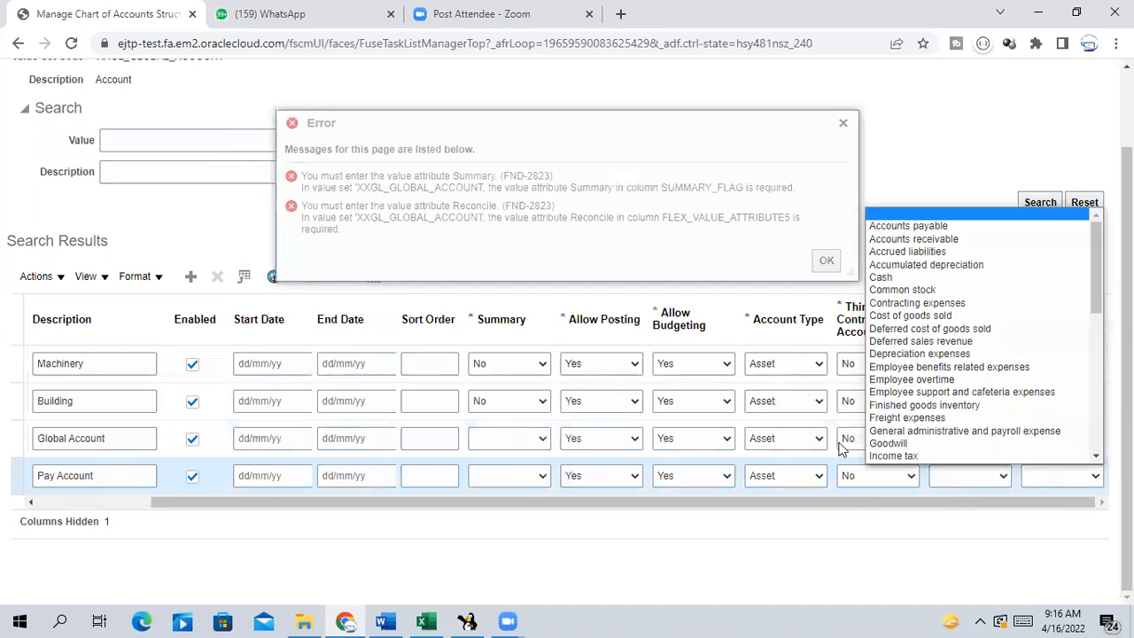
click(924, 468)
click(947, 439)
click(945, 470)
Set the Reconcile attribute of the Pay Account row to No.
click(962, 482)
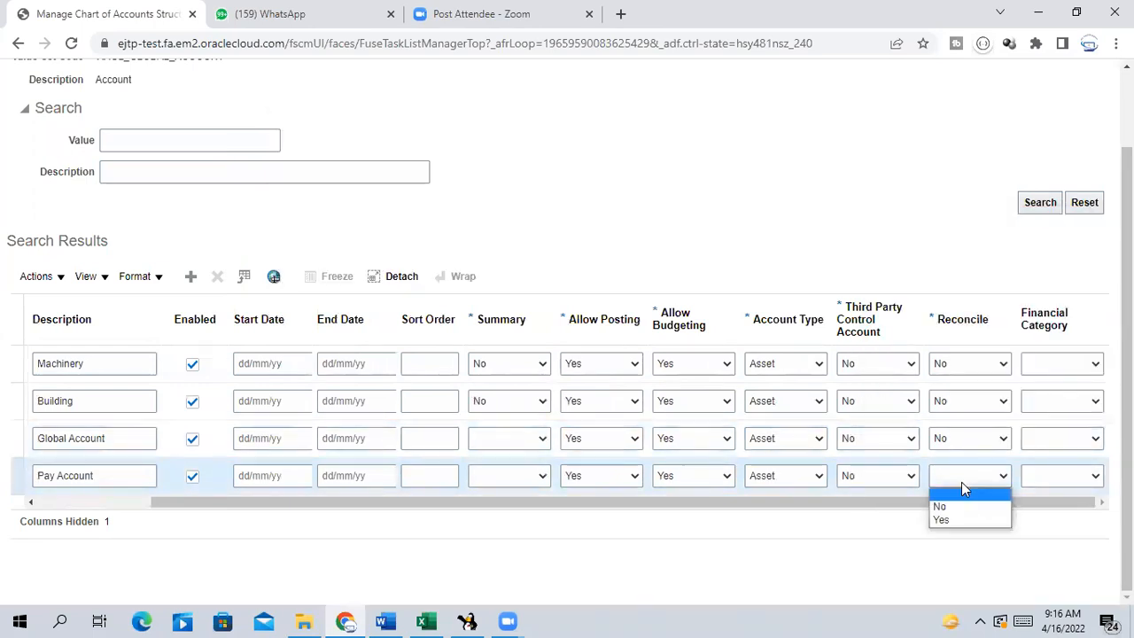
click(963, 488)
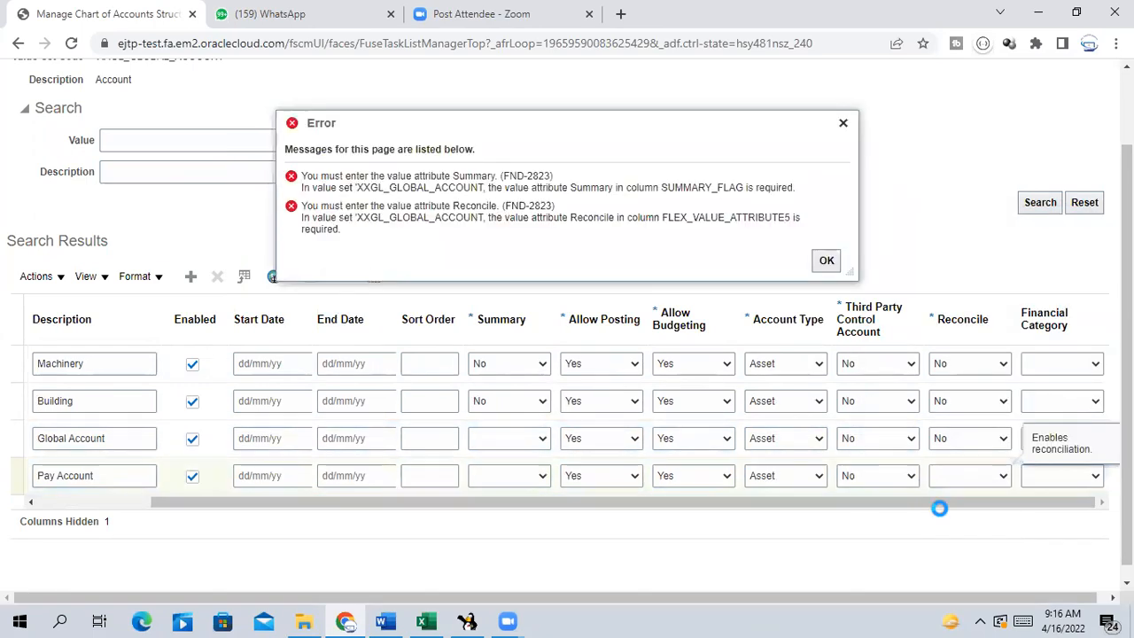
click(826, 263)
click(946, 475)
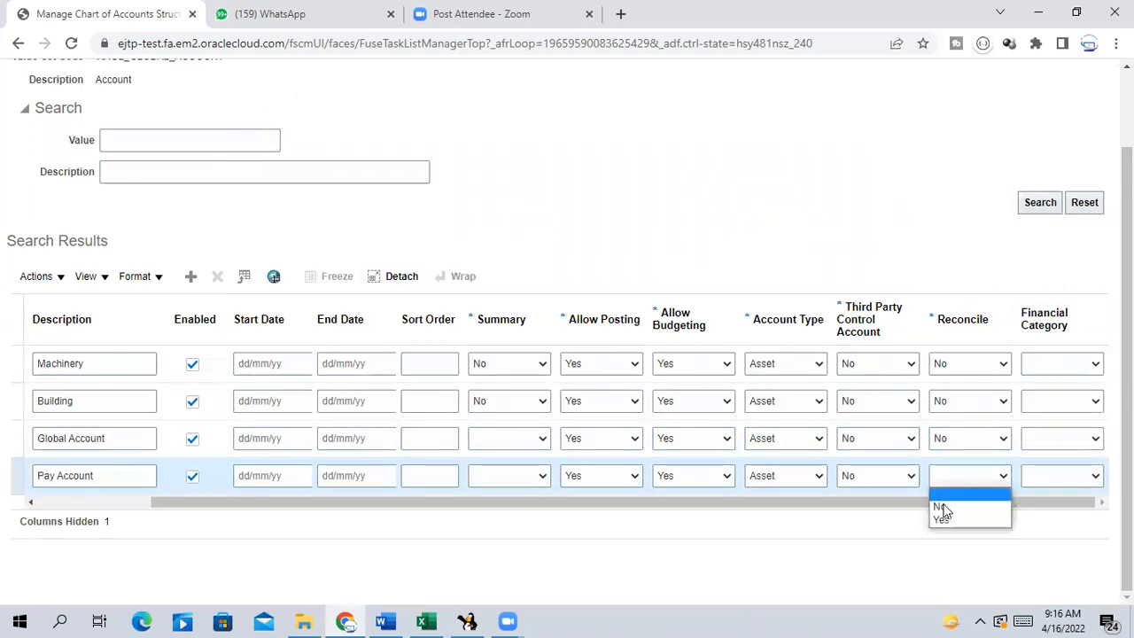
click(941, 507)
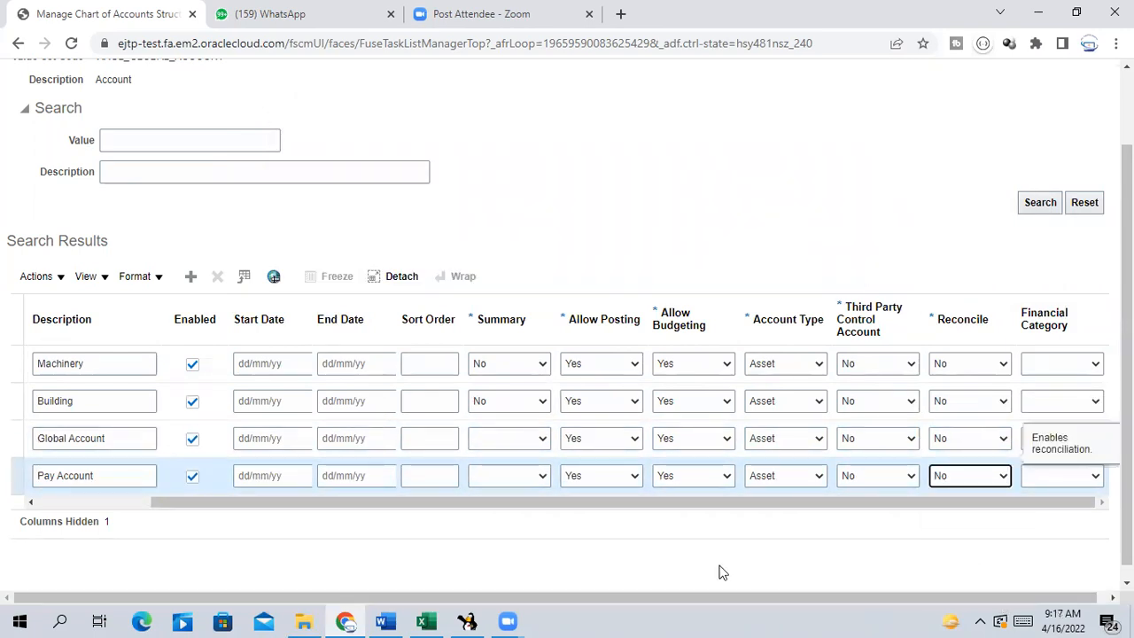
Try to set the Summary attribute of the Global Account and Pay Account rows.
click(505, 441)
click(496, 479)
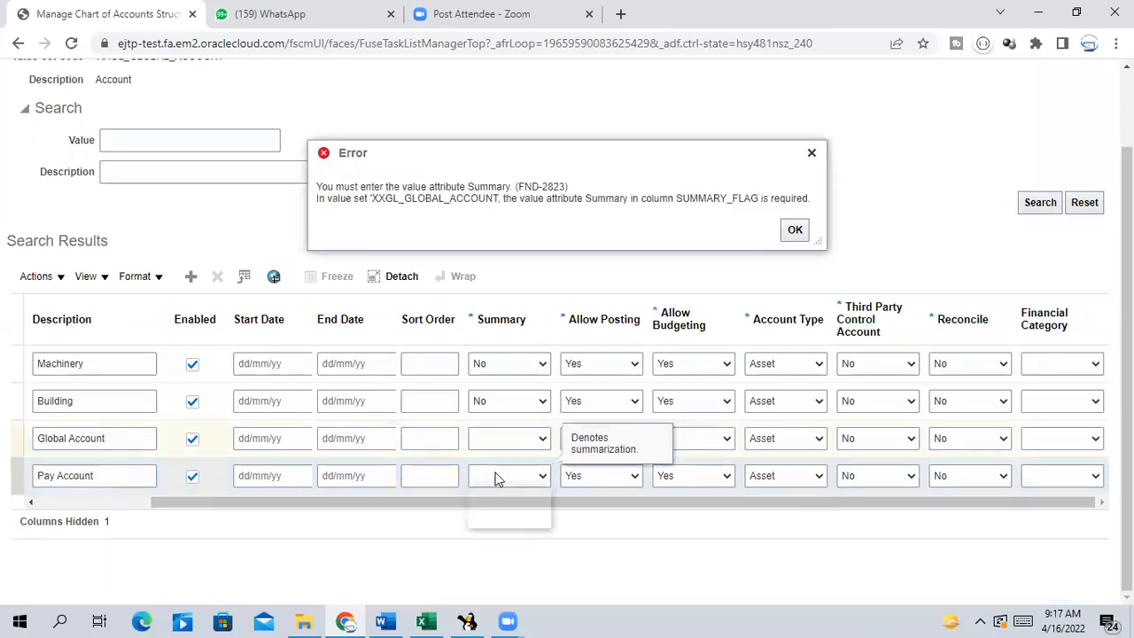
click(488, 507)
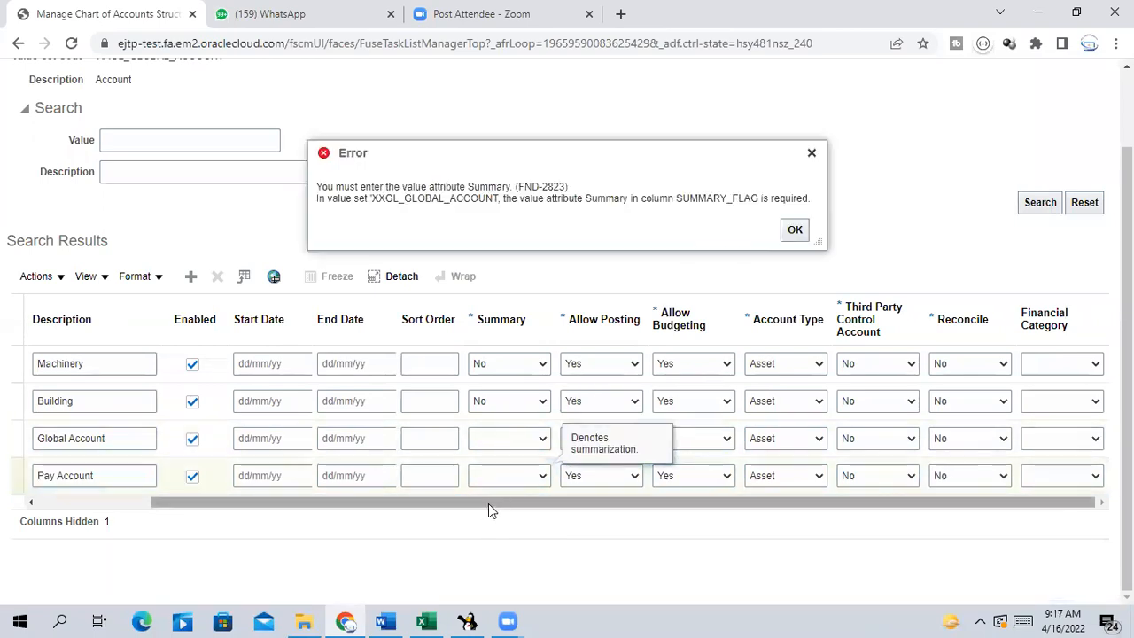
click(795, 231)
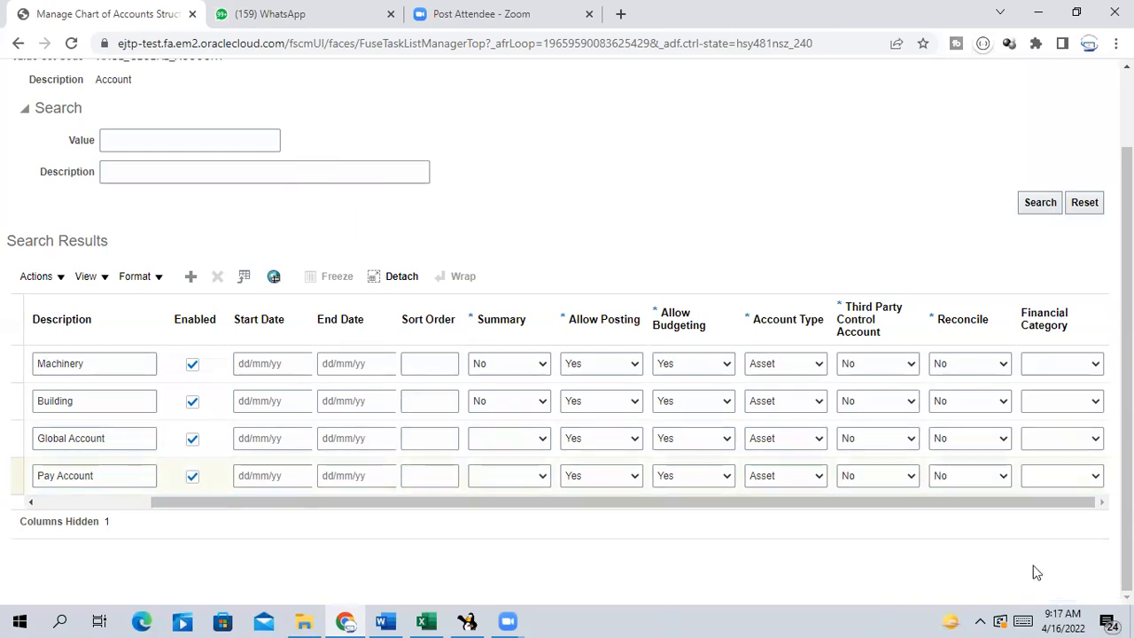
Set Summary to No for both the Global Account row and the Pay Account row.
drag(1001, 502, 727, 522)
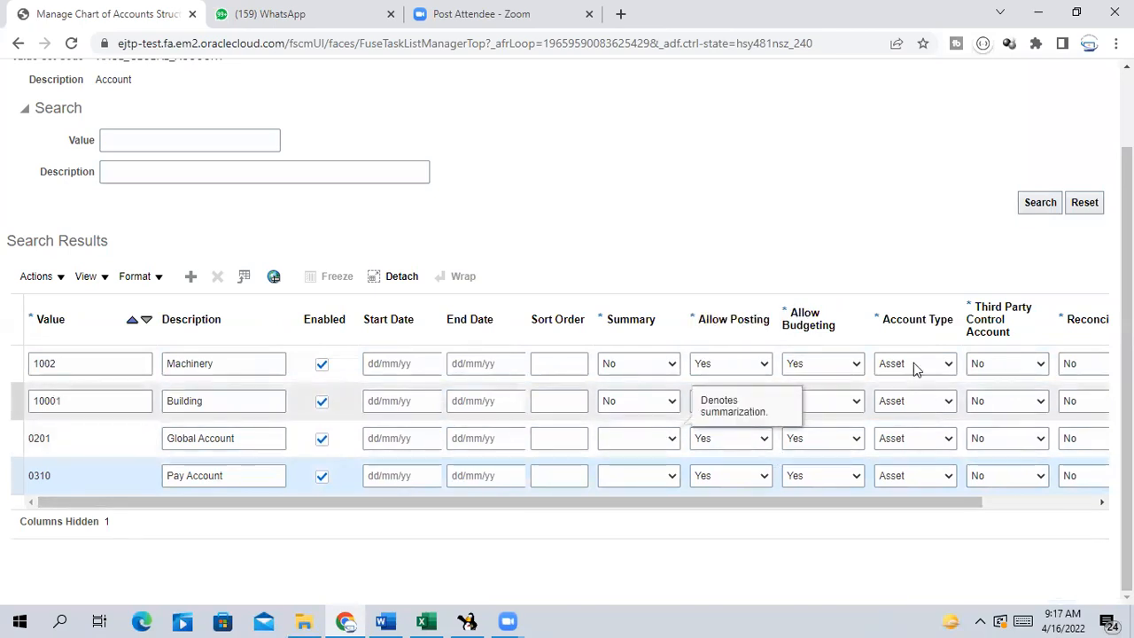
click(632, 441)
click(613, 469)
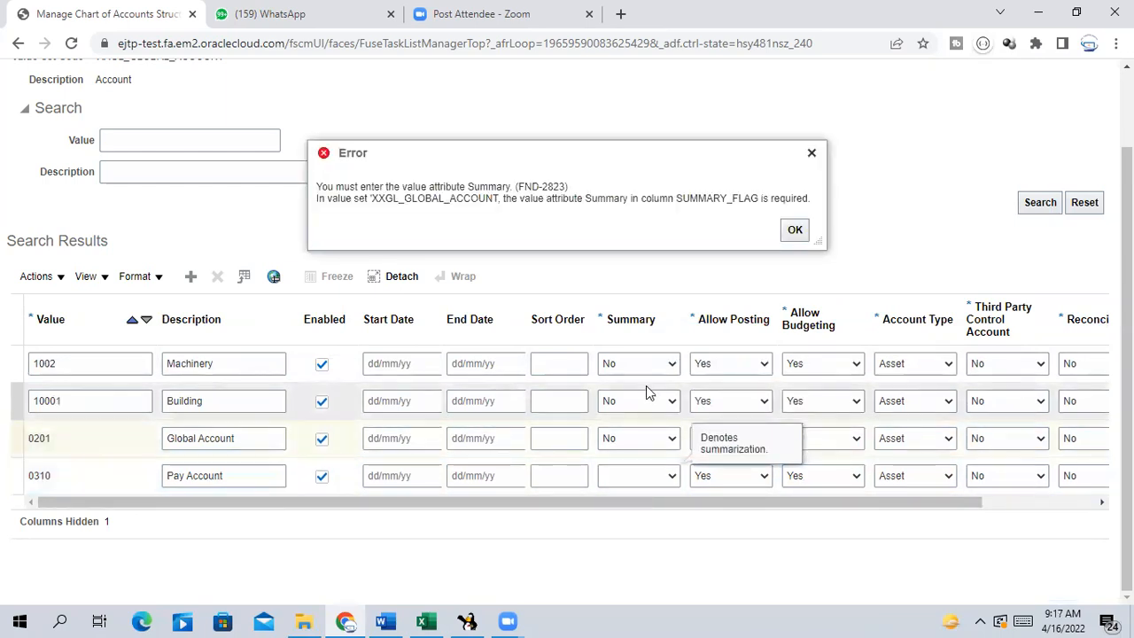
click(795, 232)
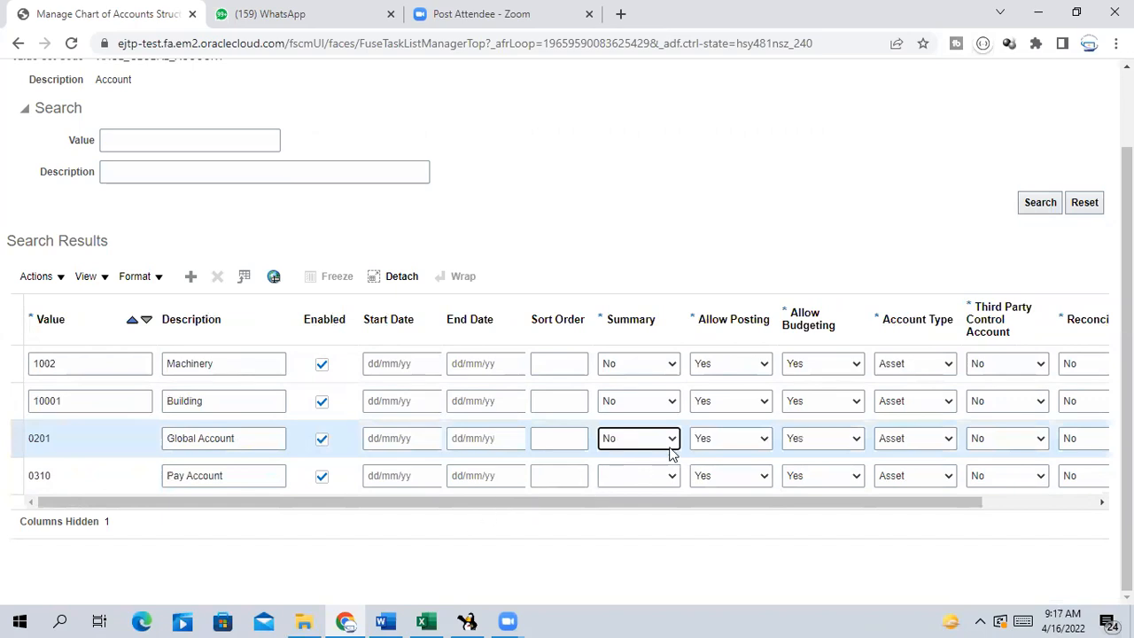
click(626, 478)
click(626, 478)
click(609, 506)
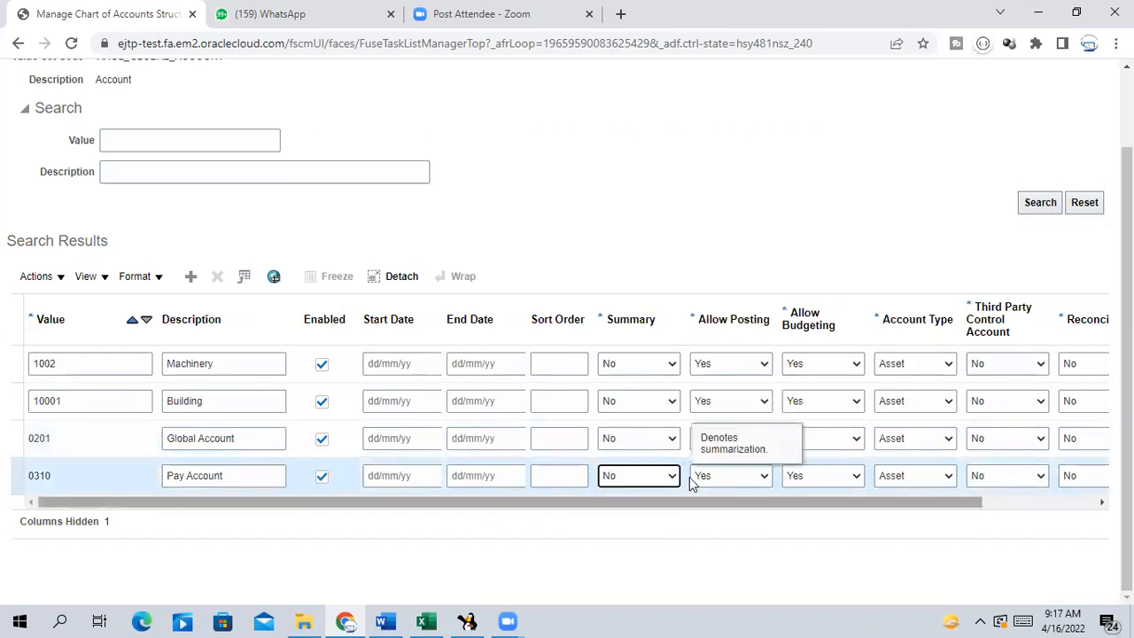
click(794, 231)
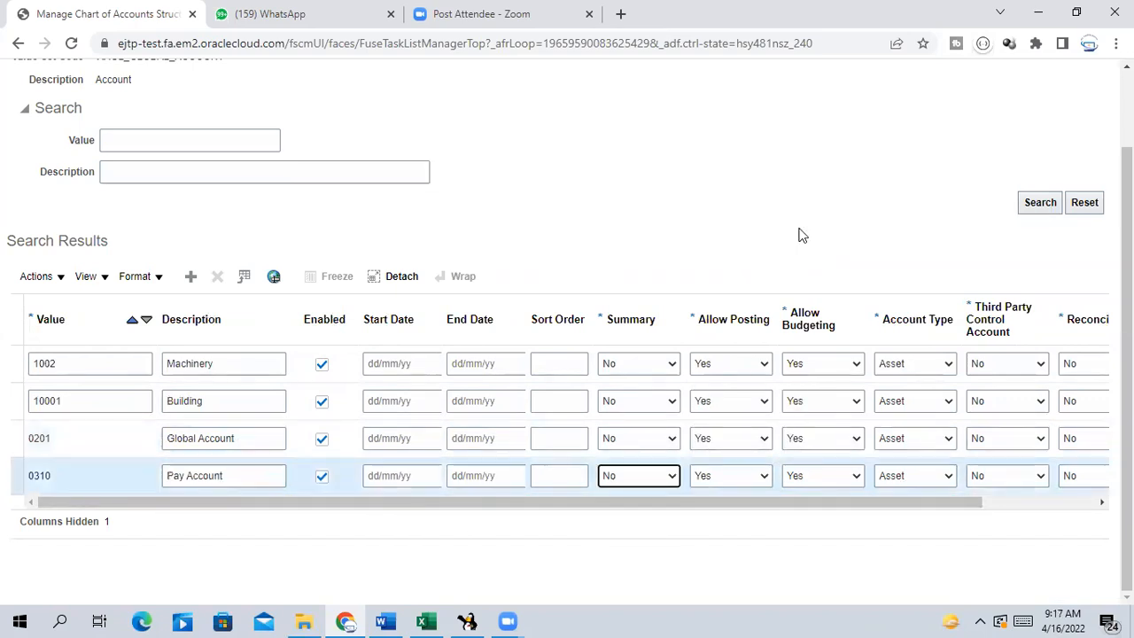
click(737, 363)
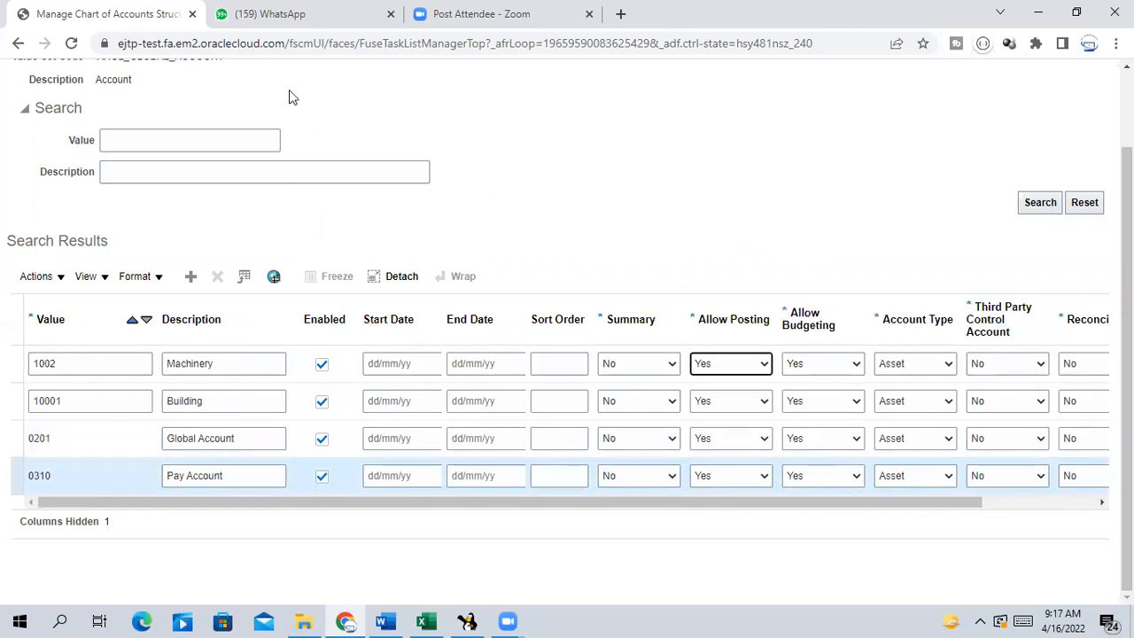
drag(332, 500, 166, 526)
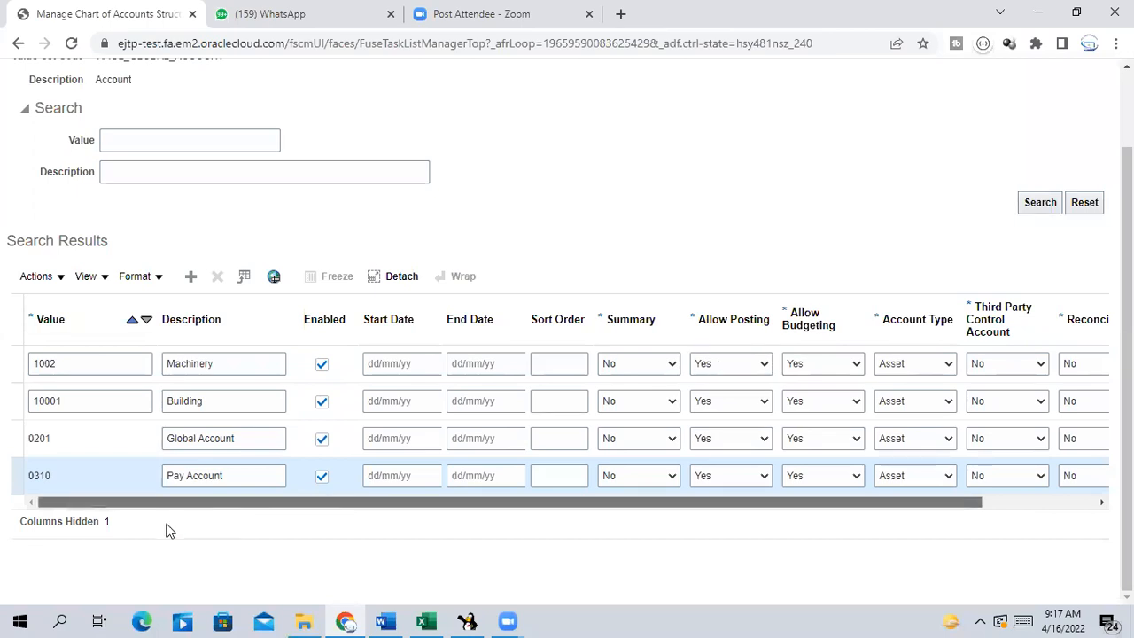
Add a new row to the value set and correct the Machinery row's value to 10002.
click(191, 279)
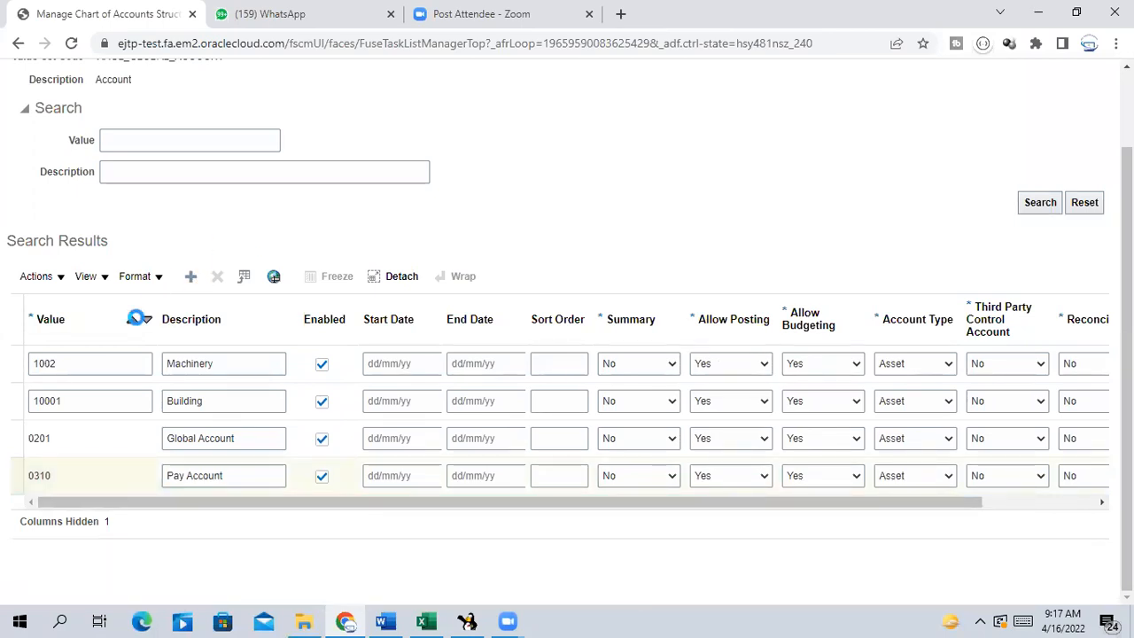
click(50, 363)
text(0)
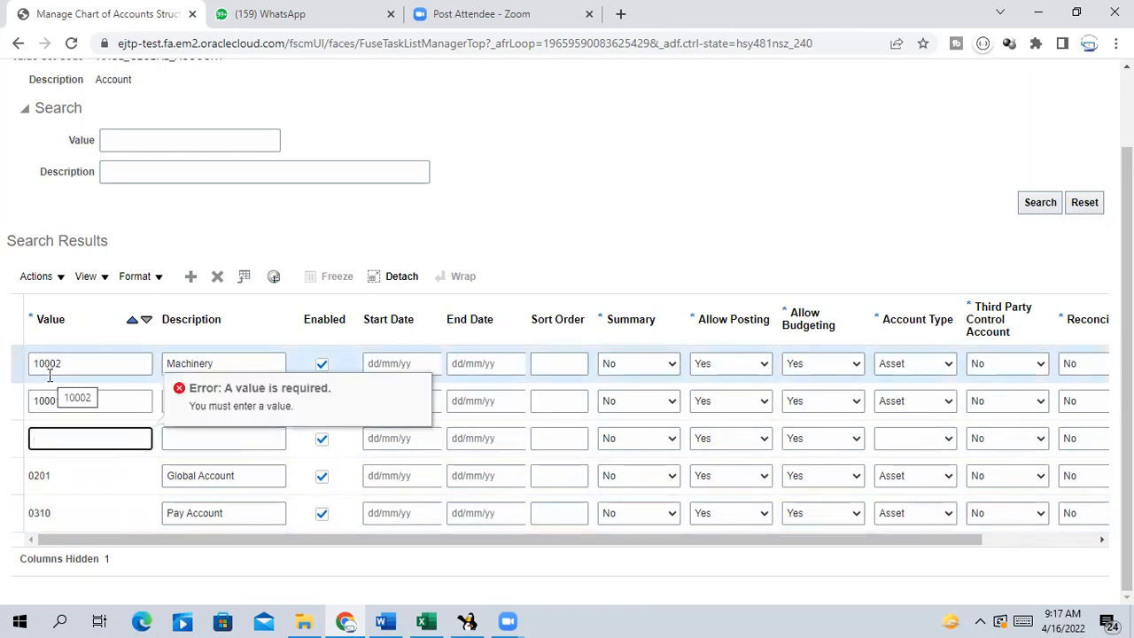
Fill the new row with value 10003, description Cash and account type Asset.
click(73, 433)
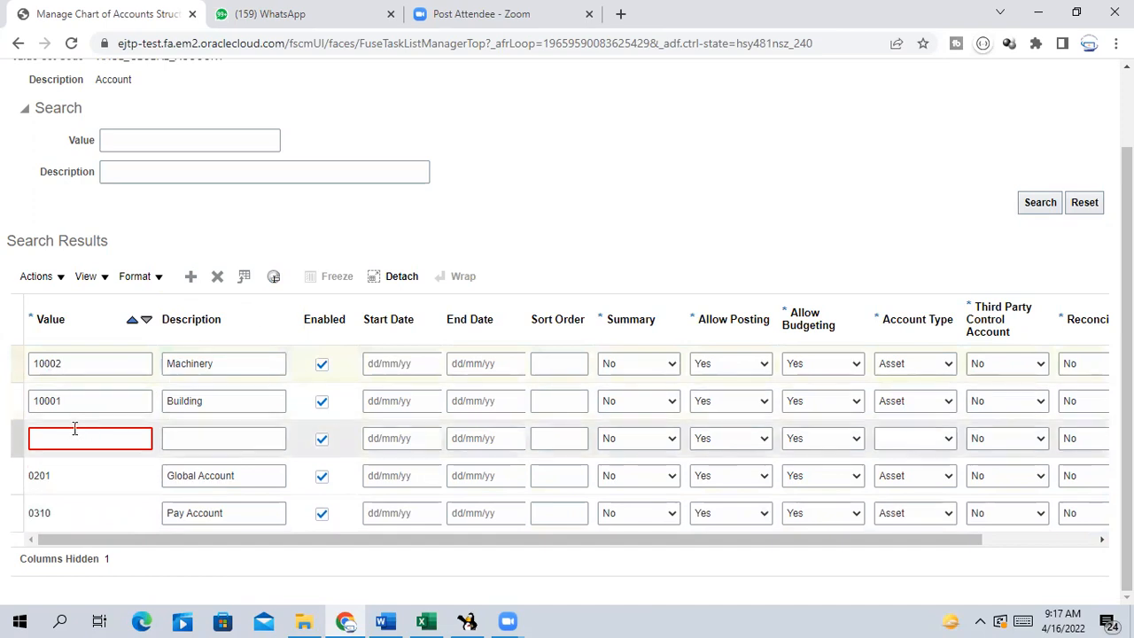
text(10)
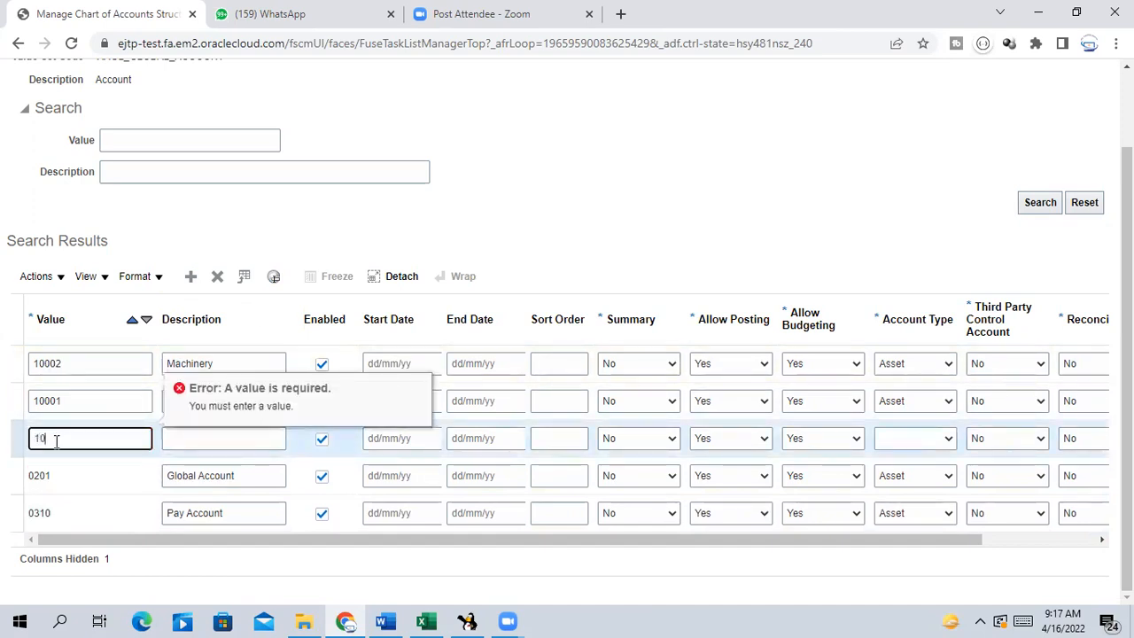
text(003)
click(192, 442)
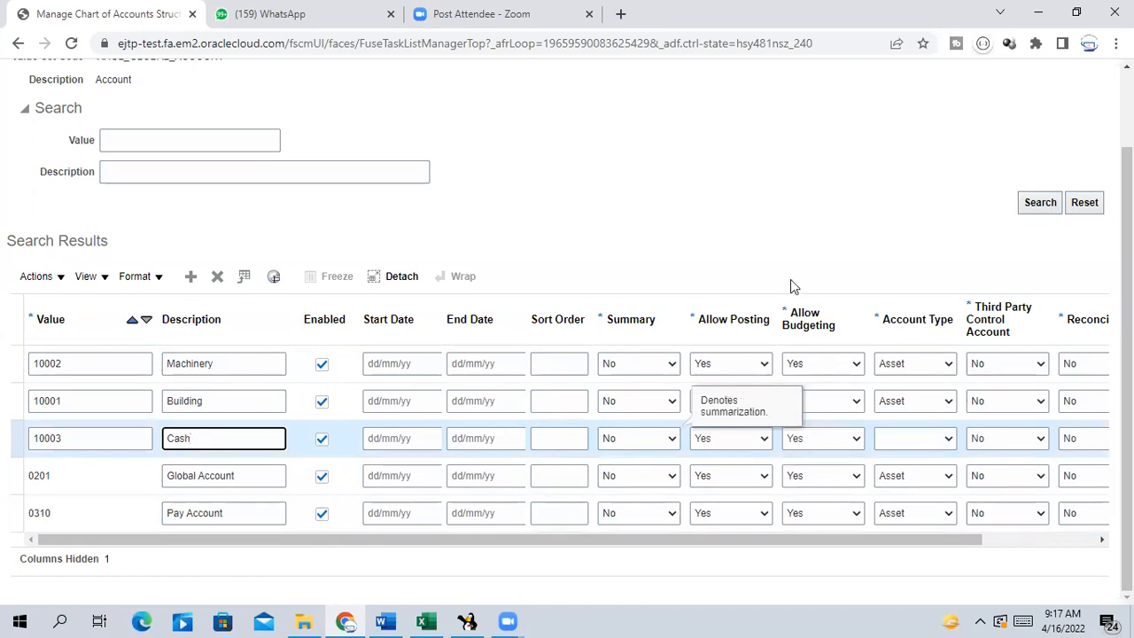
click(803, 239)
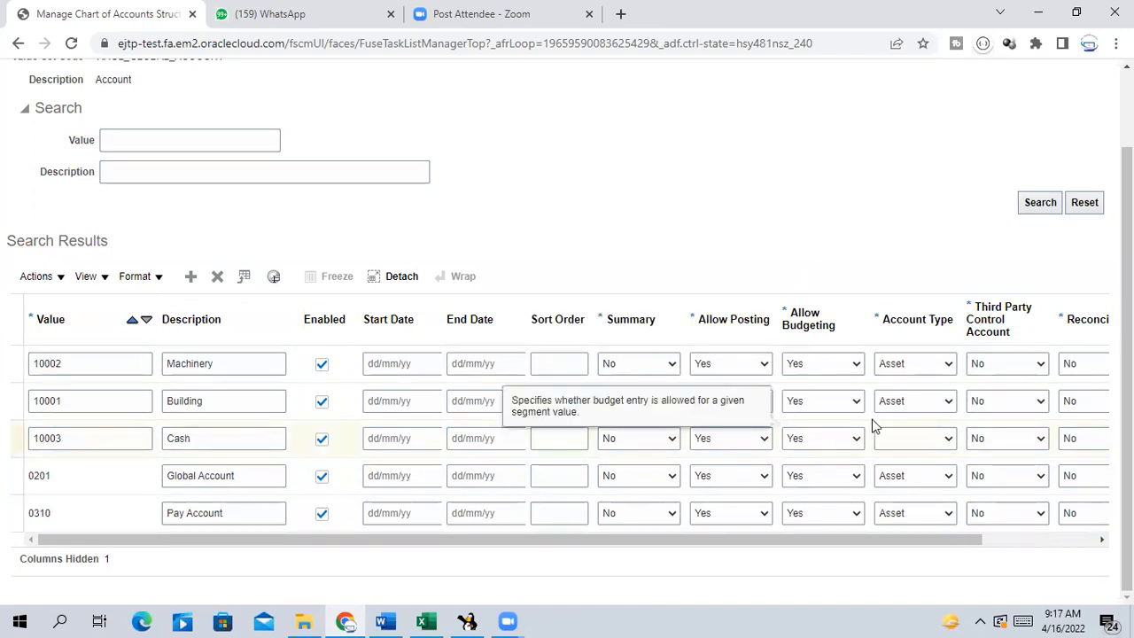
click(932, 443)
click(911, 469)
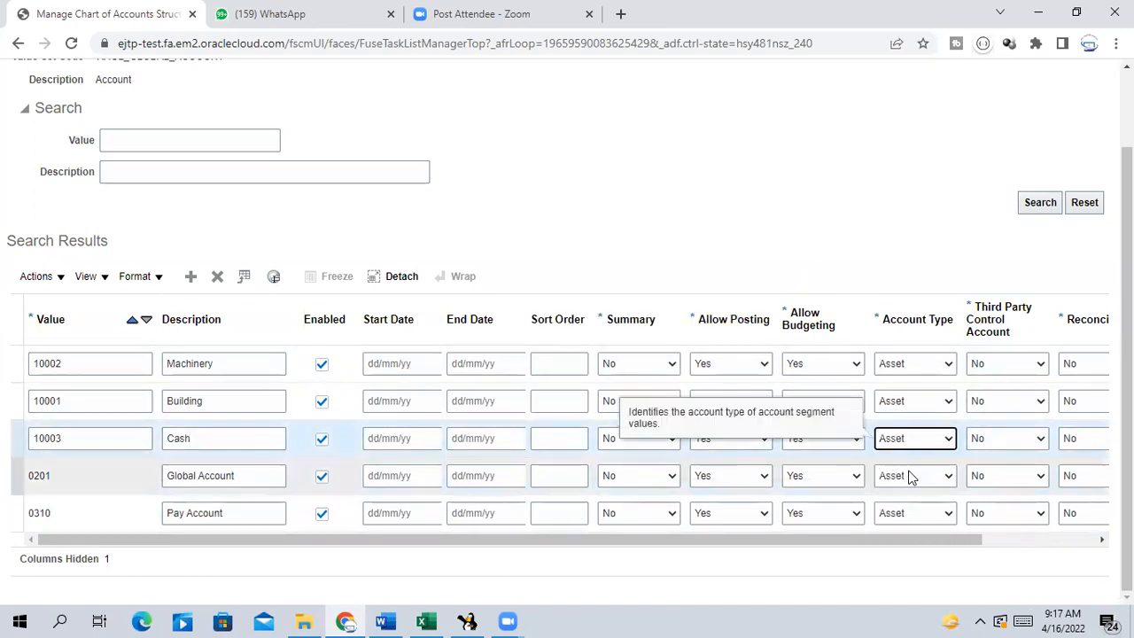
Add another account value 10004 with description Bank and account type Asset.
click(192, 278)
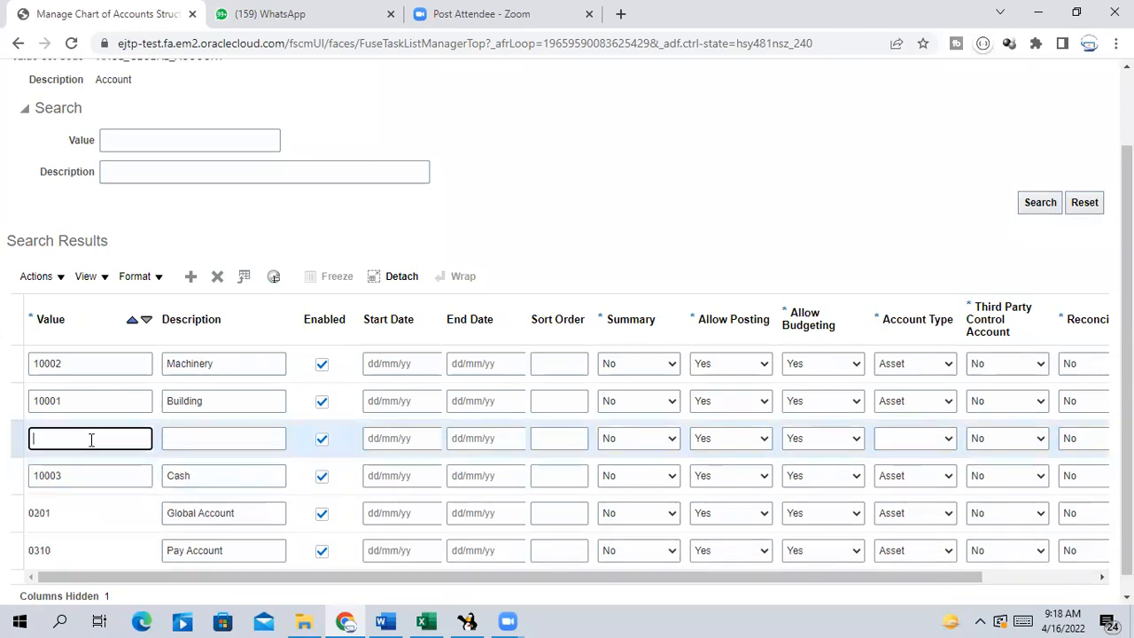
text(10004)
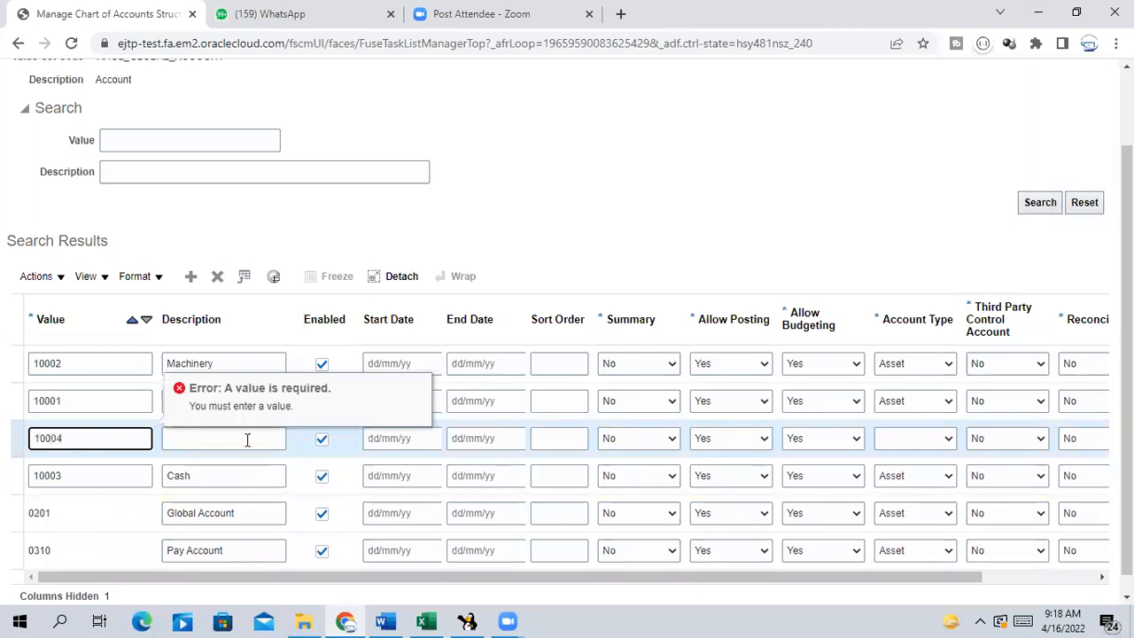
click(240, 441)
text(Bank)
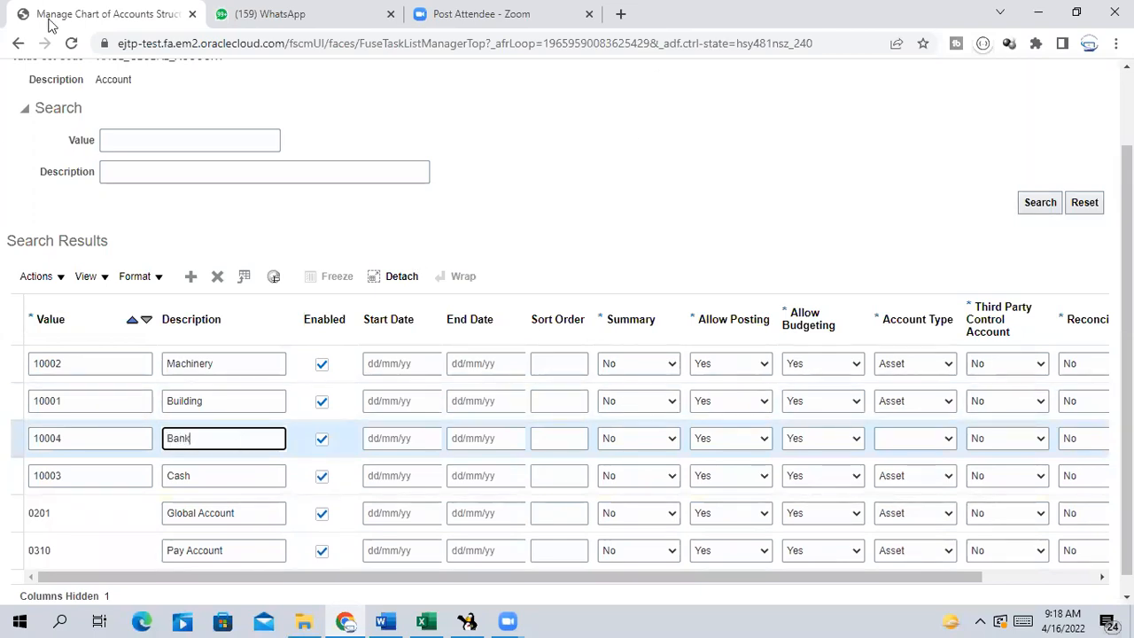
click(905, 432)
click(900, 467)
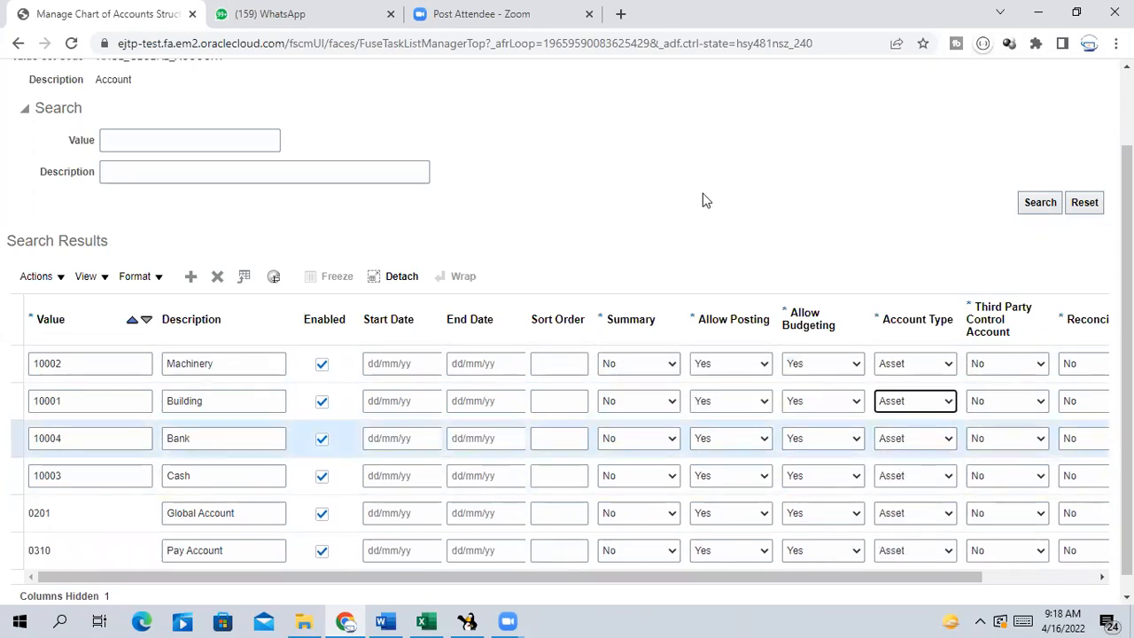
scroll(700, 191, up, 2)
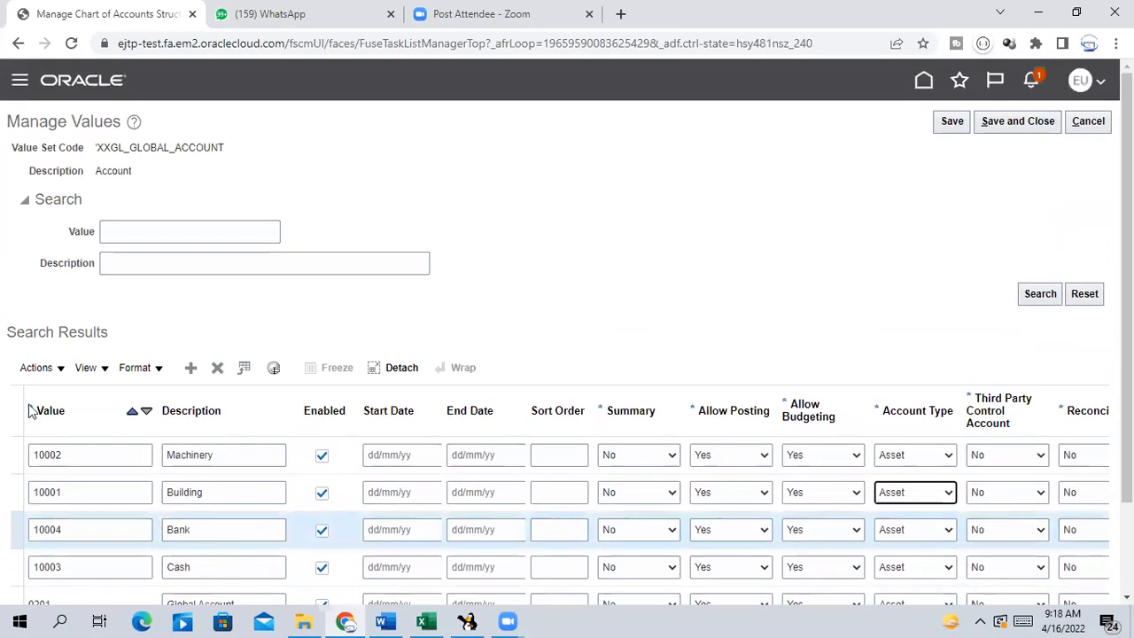
scroll(31, 410, down, 2)
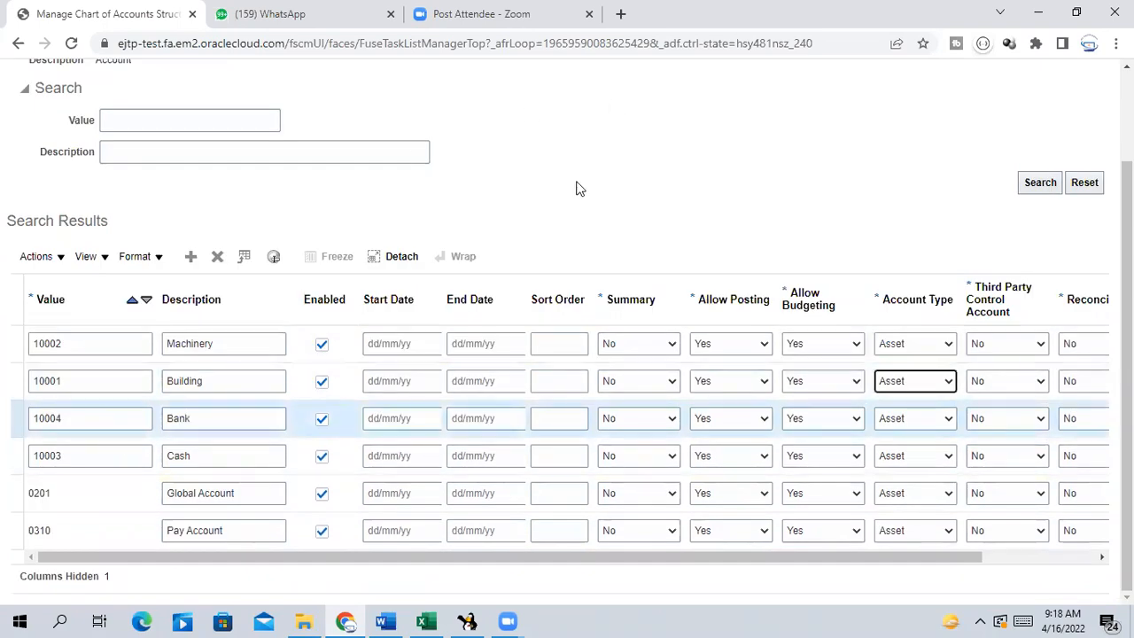
scroll(577, 187, up, 2)
scroll(577, 187, down, 2)
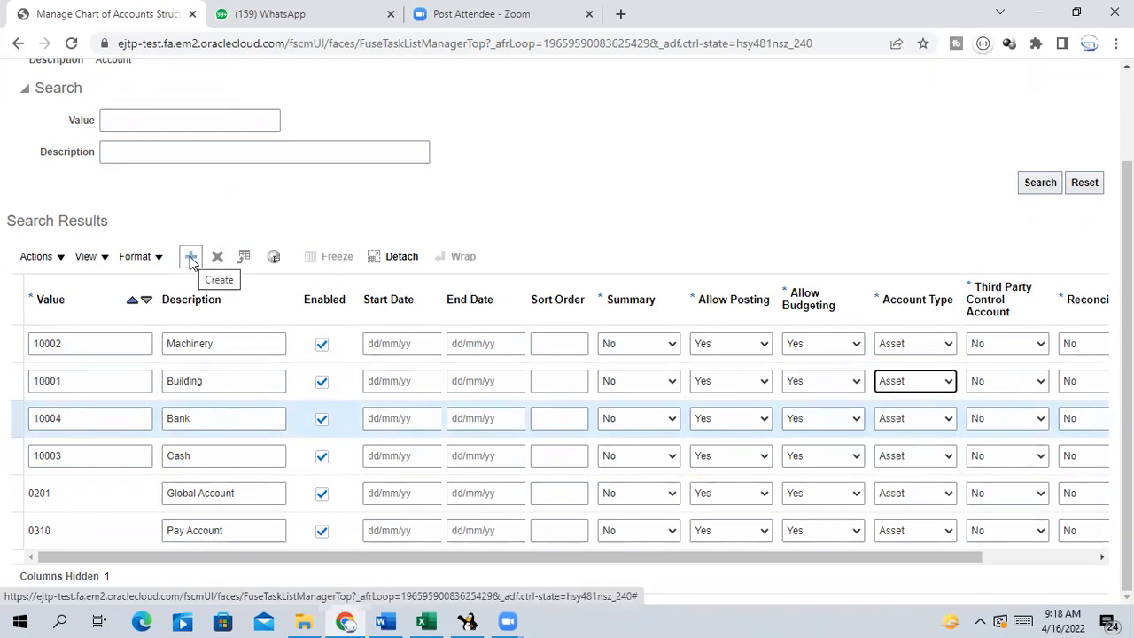
click(191, 257)
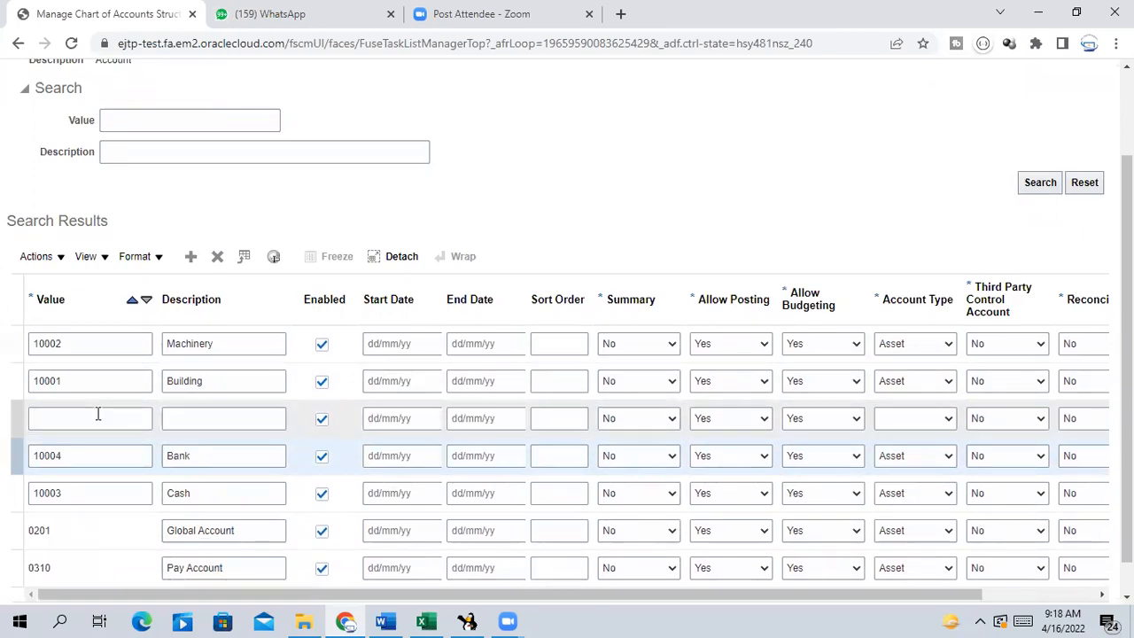
click(98, 413)
click(217, 256)
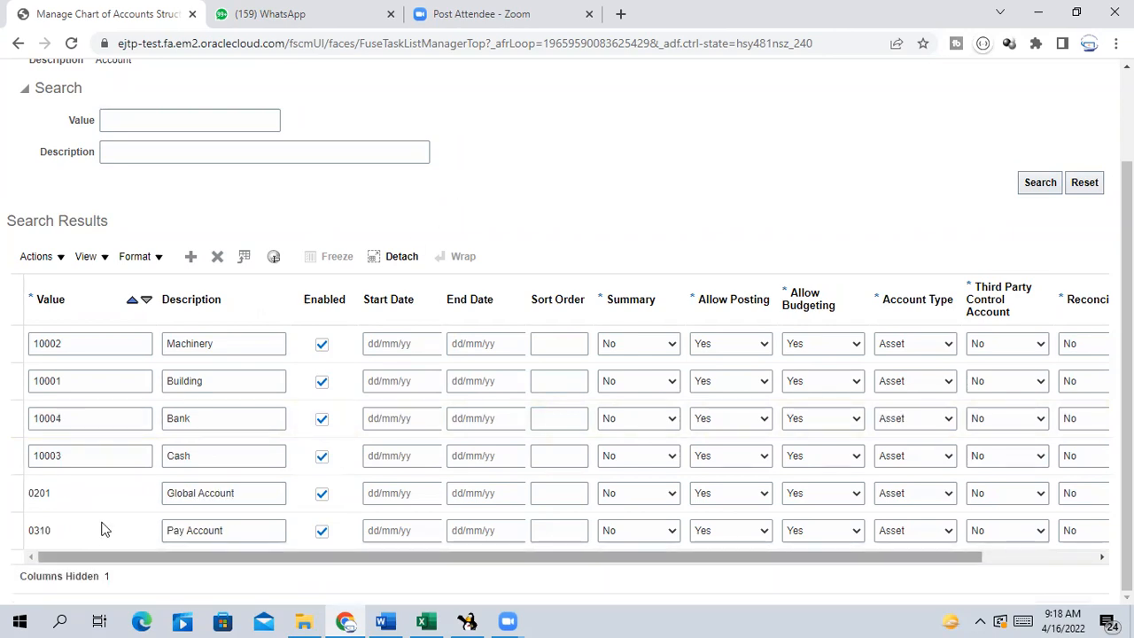
Add account value 20001 with description Trade Payable and account type Liability above the Pay Account row.
click(54, 542)
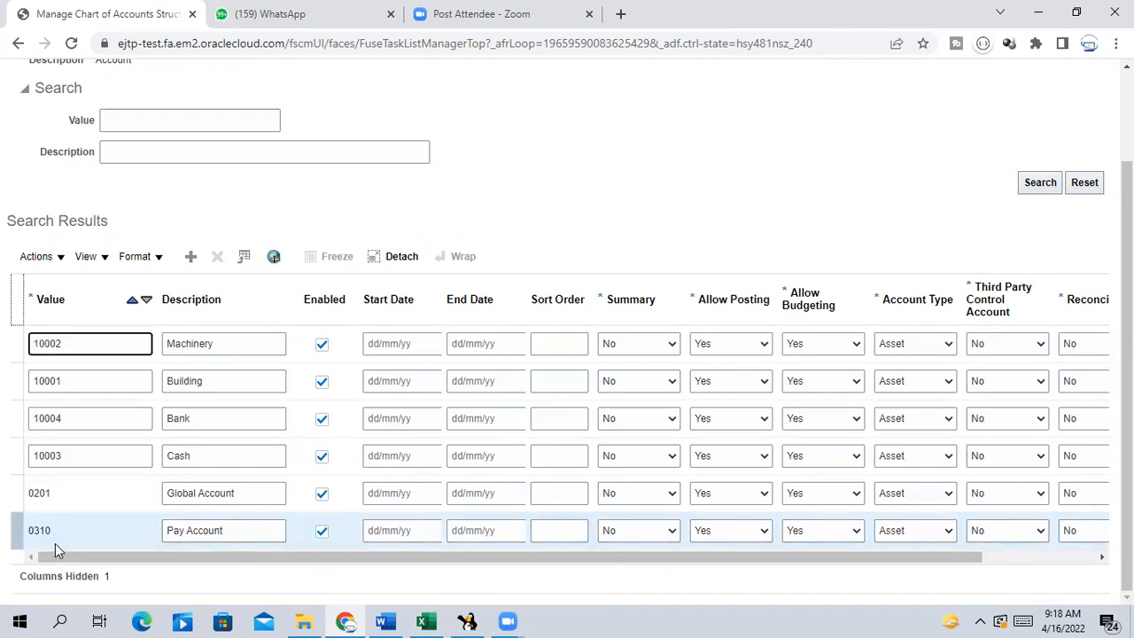
click(190, 256)
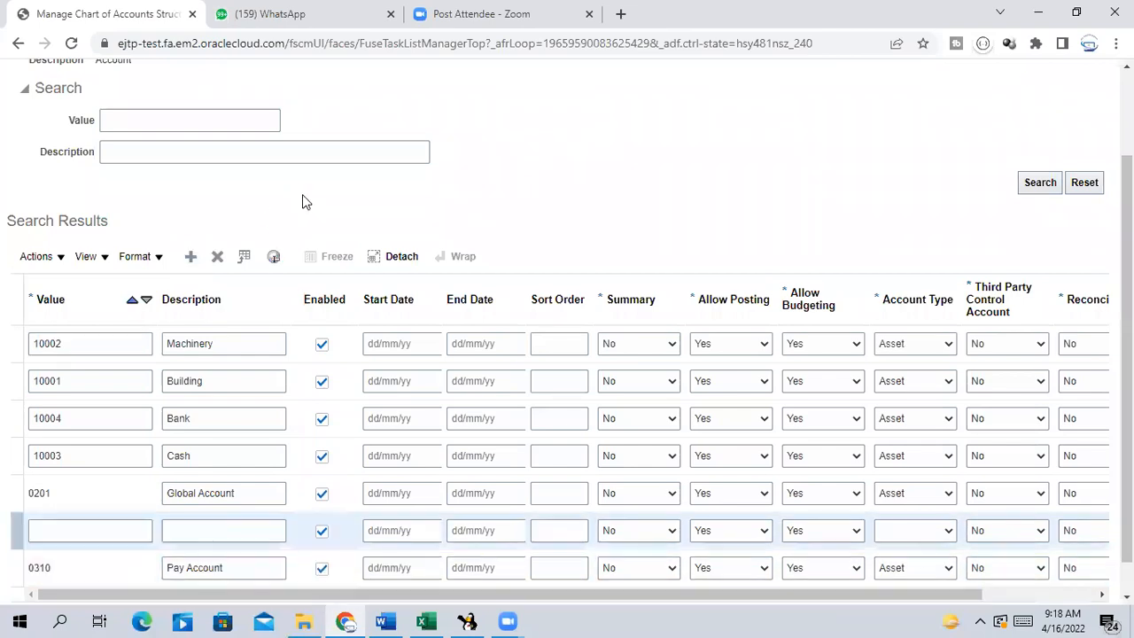
click(78, 526)
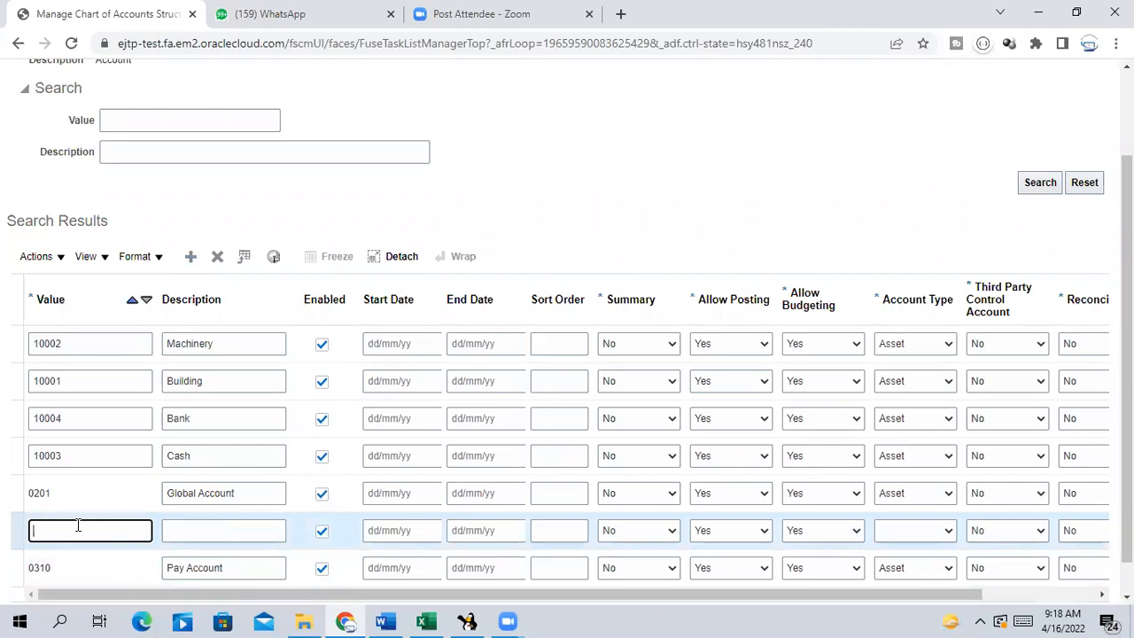
text(20001)
click(204, 530)
text(Trade Payable)
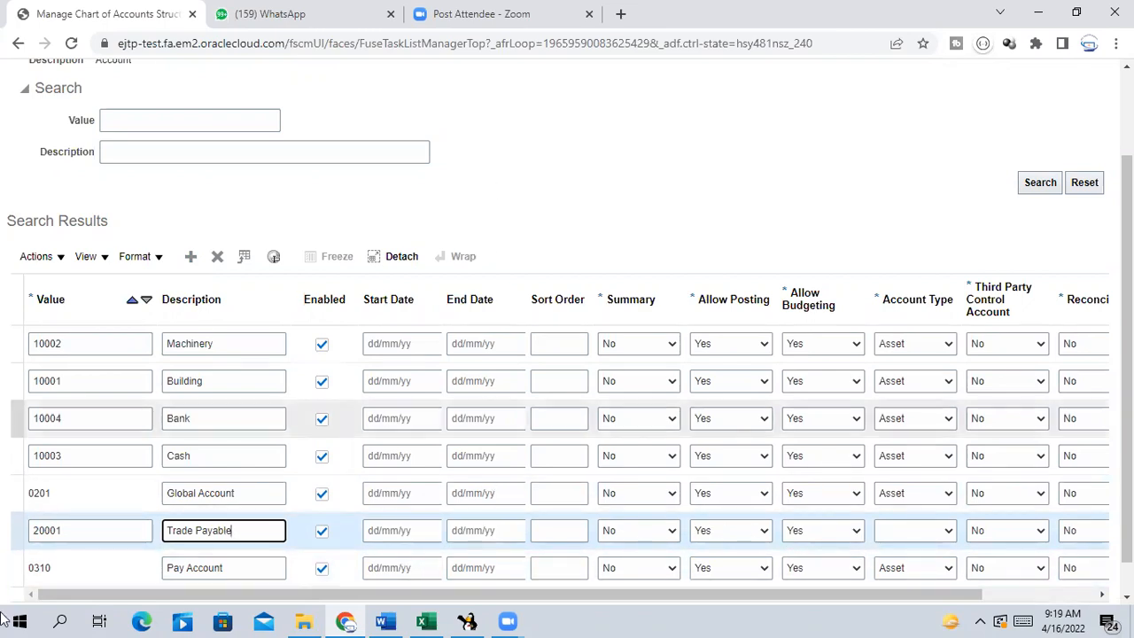
click(902, 535)
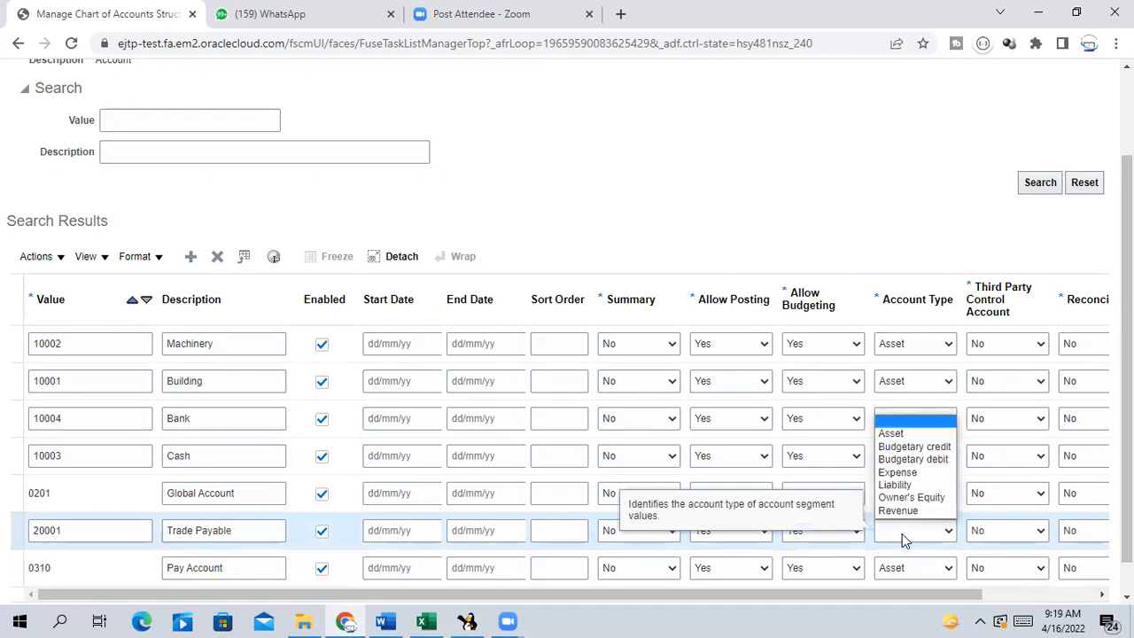
click(895, 484)
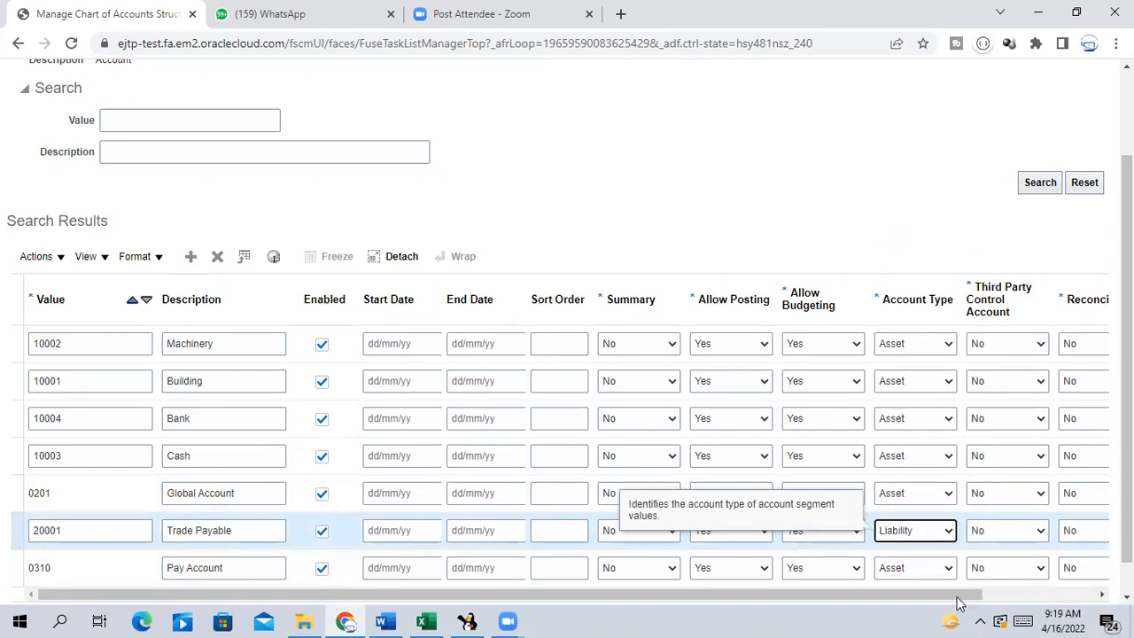
drag(956, 602, 997, 607)
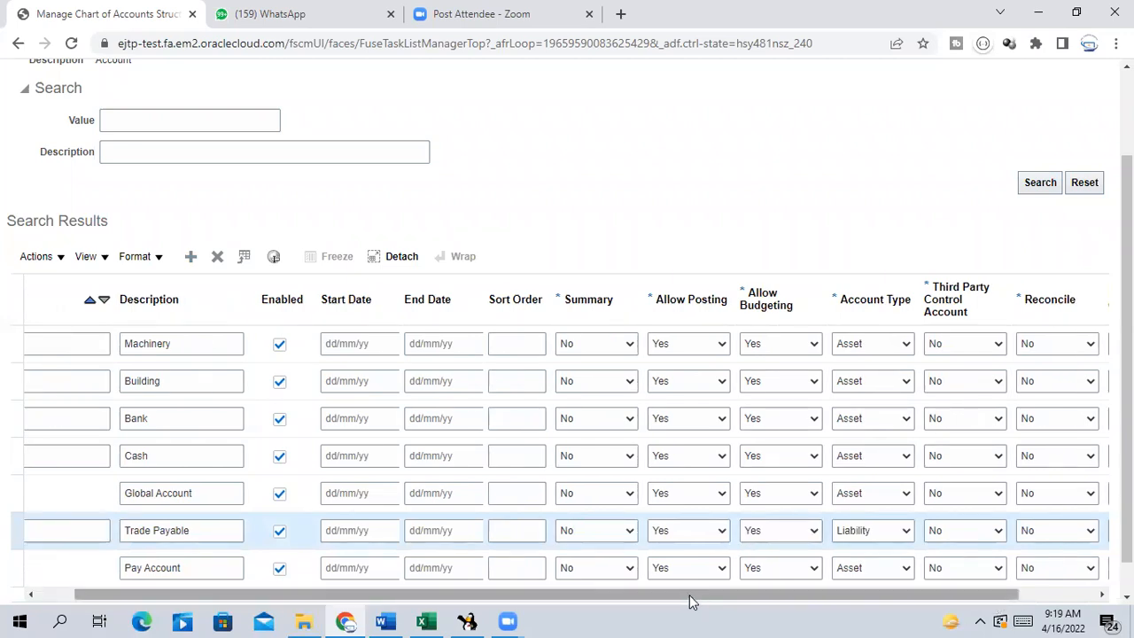
drag(691, 607, 390, 610)
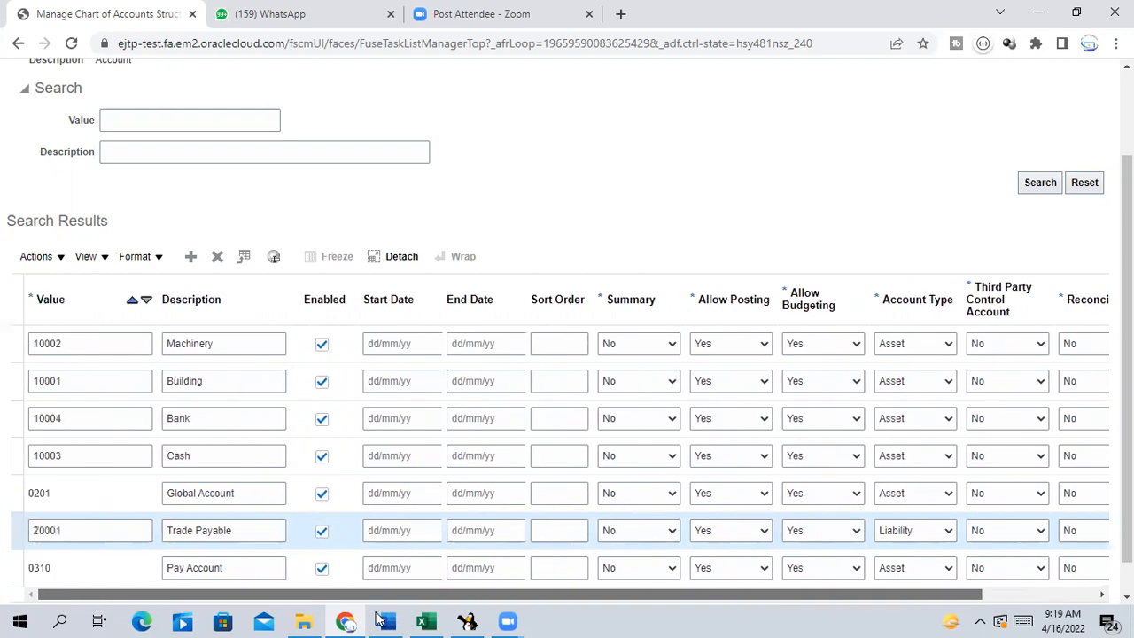
Add account value 20002 with description Salary Payable and account type Liability above the Trade Payable row.
scroll(58, 567, down, 1)
click(71, 492)
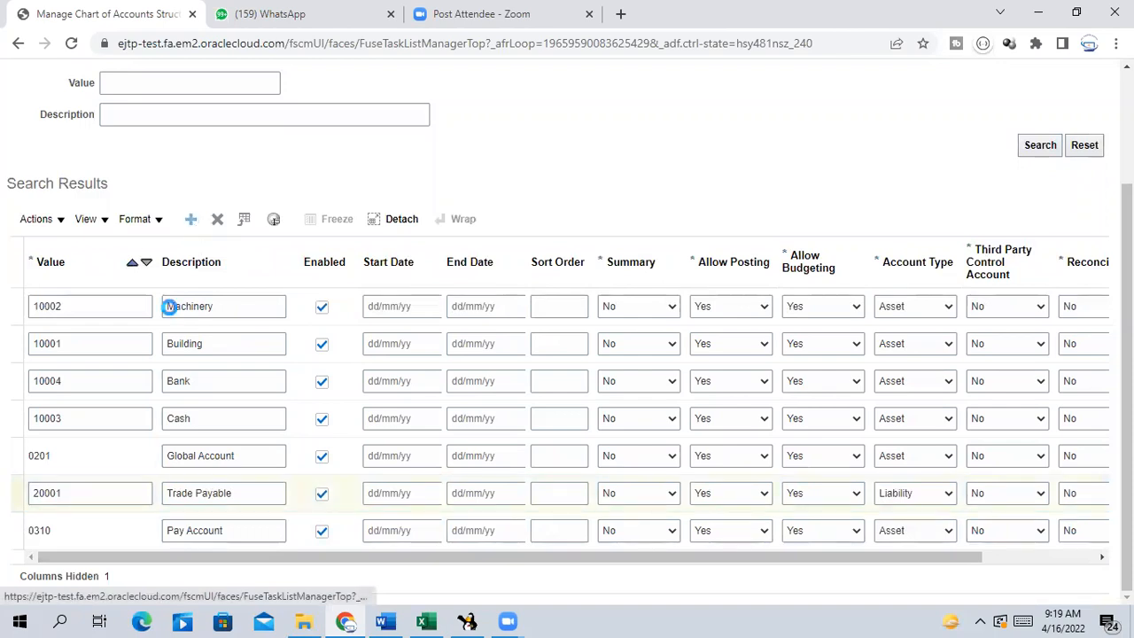
click(104, 532)
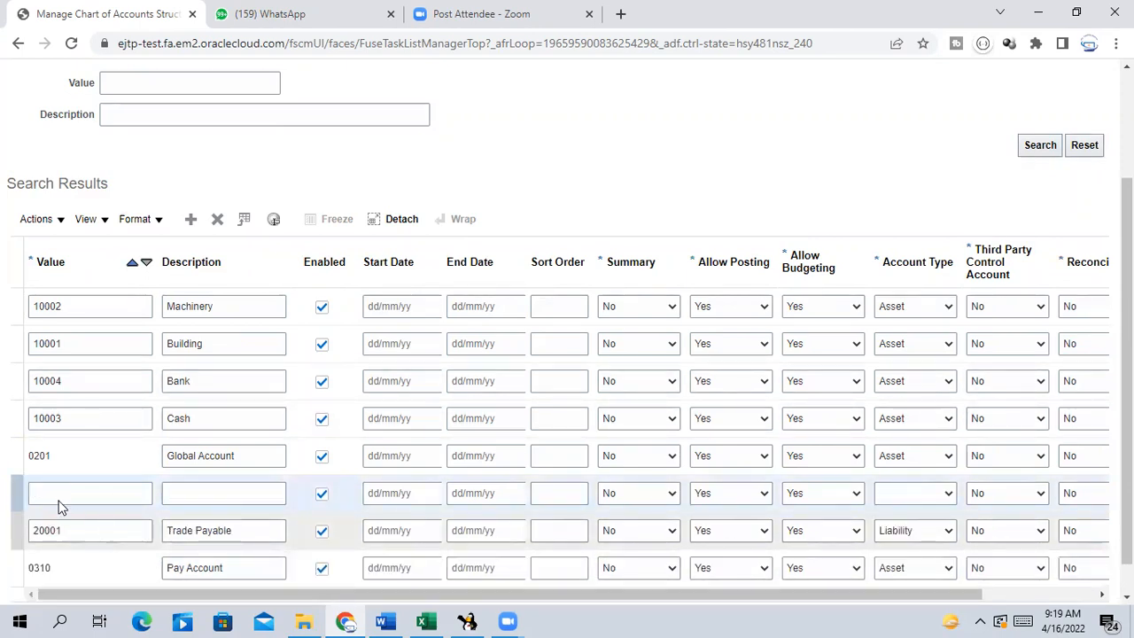
click(64, 489)
text(20)
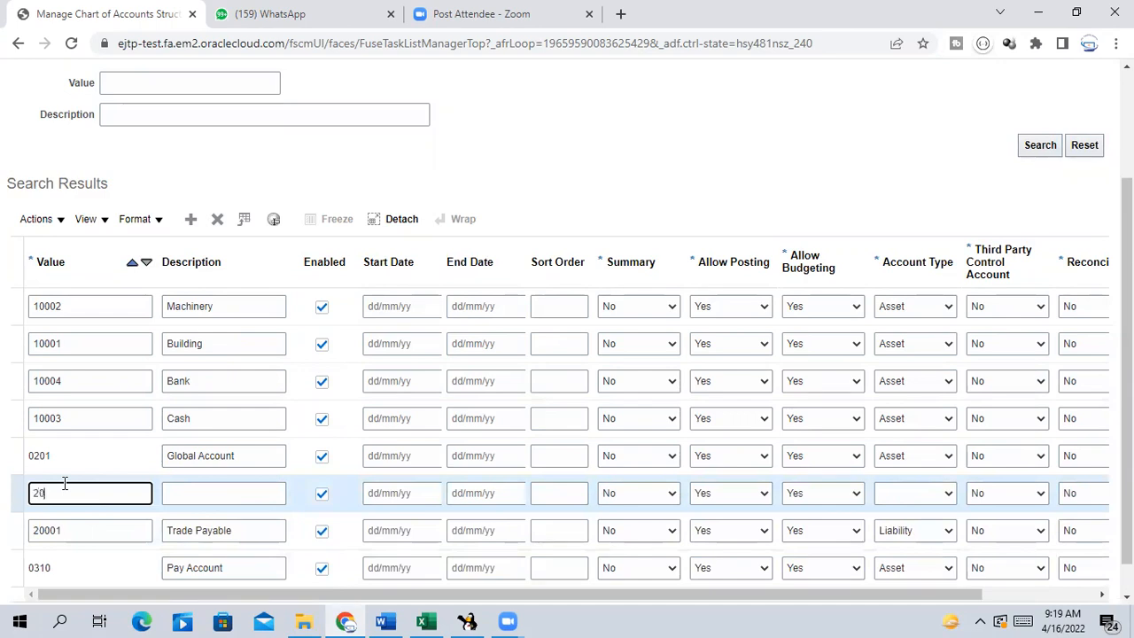
text(002)
click(232, 493)
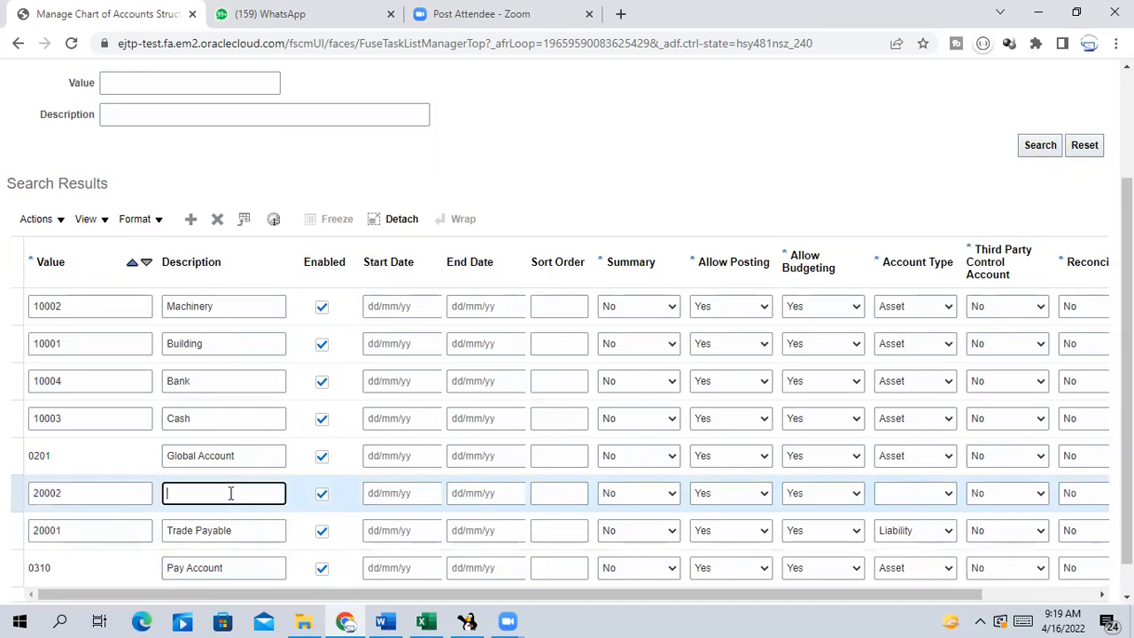
text(Salary Payable)
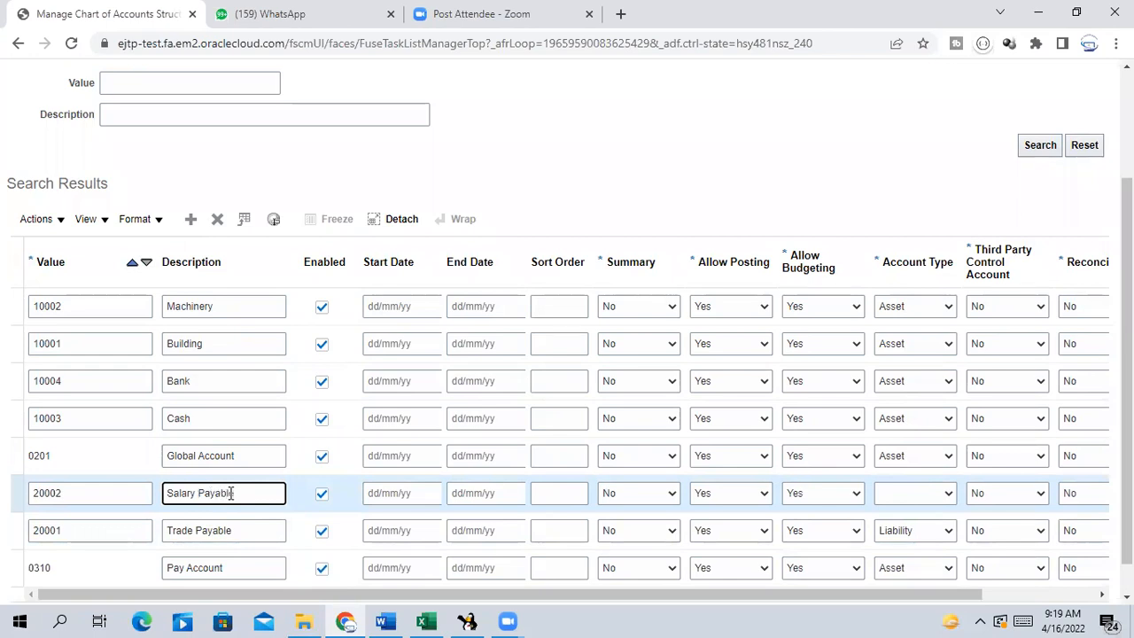
click(490, 131)
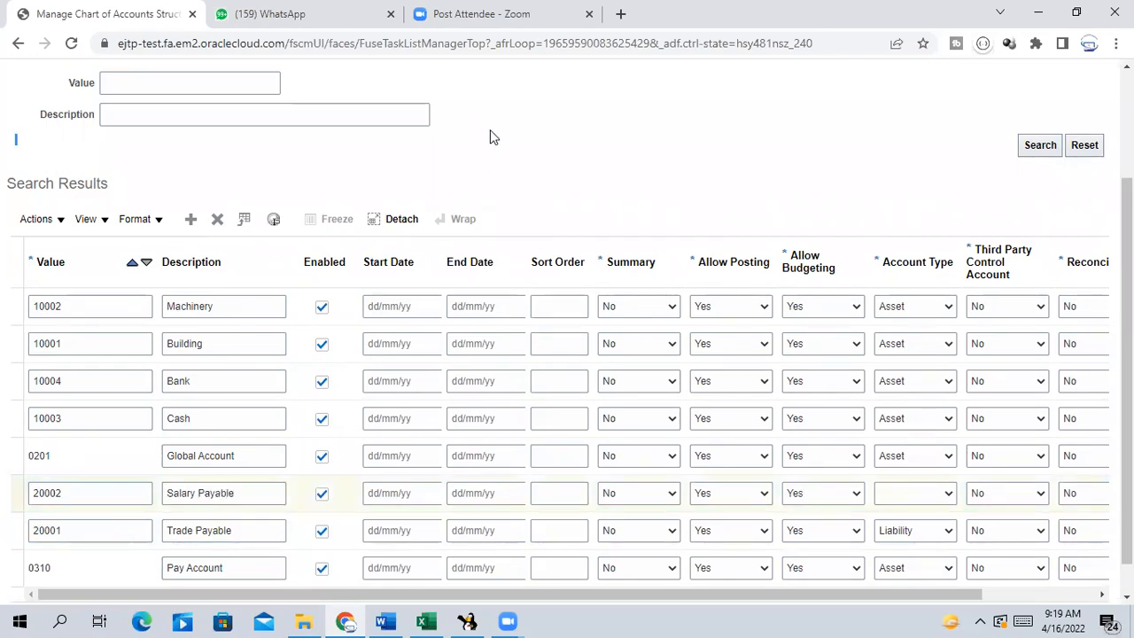
click(909, 496)
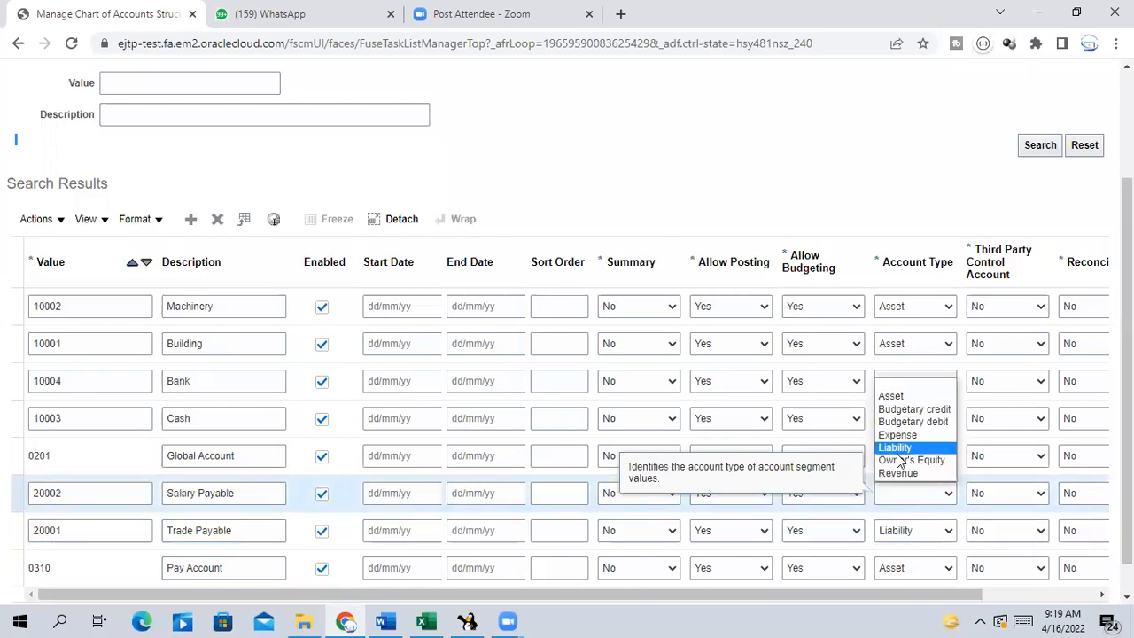
click(899, 447)
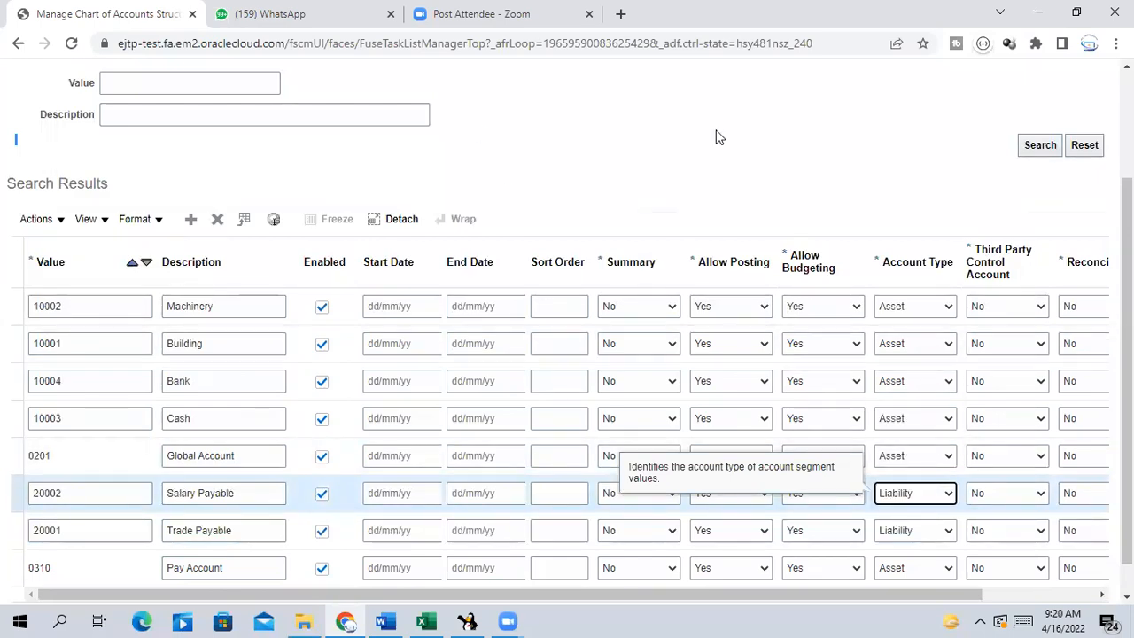
Save the account values entered so far, keeping the value set open.
drag(646, 591, 466, 611)
scroll(846, 171, up, 3)
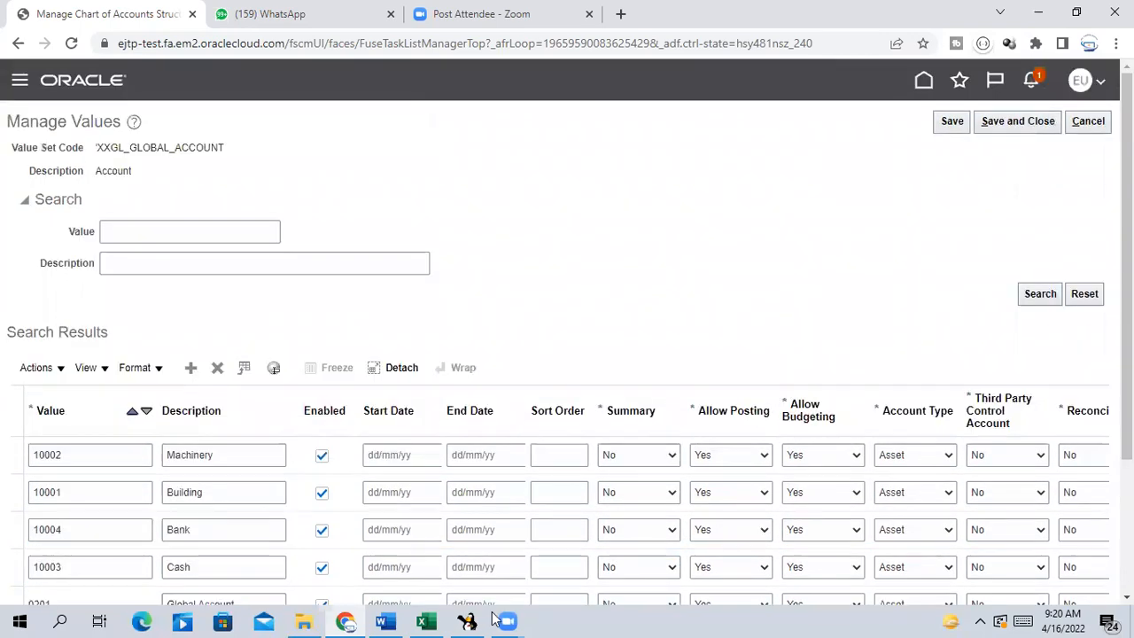
click(952, 123)
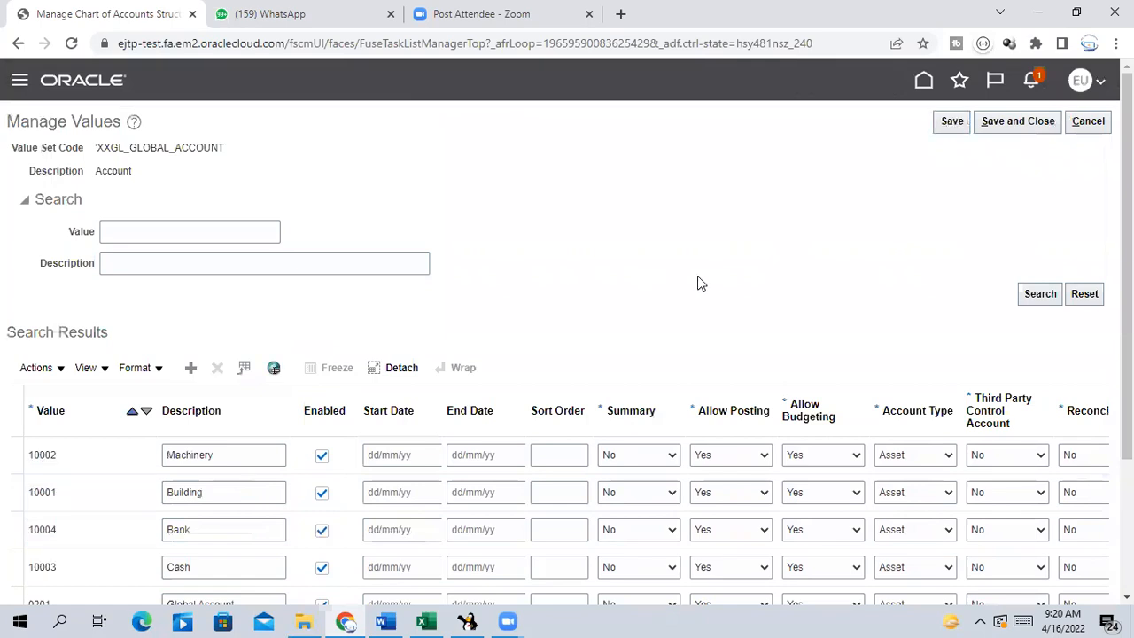
Add account value 30001 with description Salary exp and account type Expense above the Pay Account row.
scroll(704, 279, down, 2)
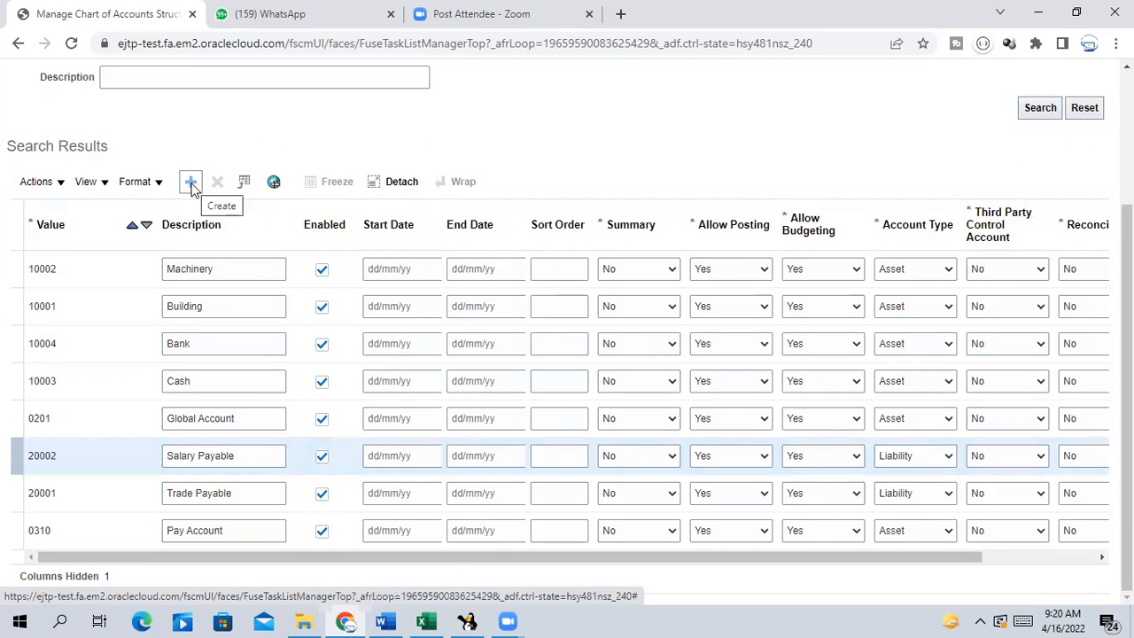
click(191, 184)
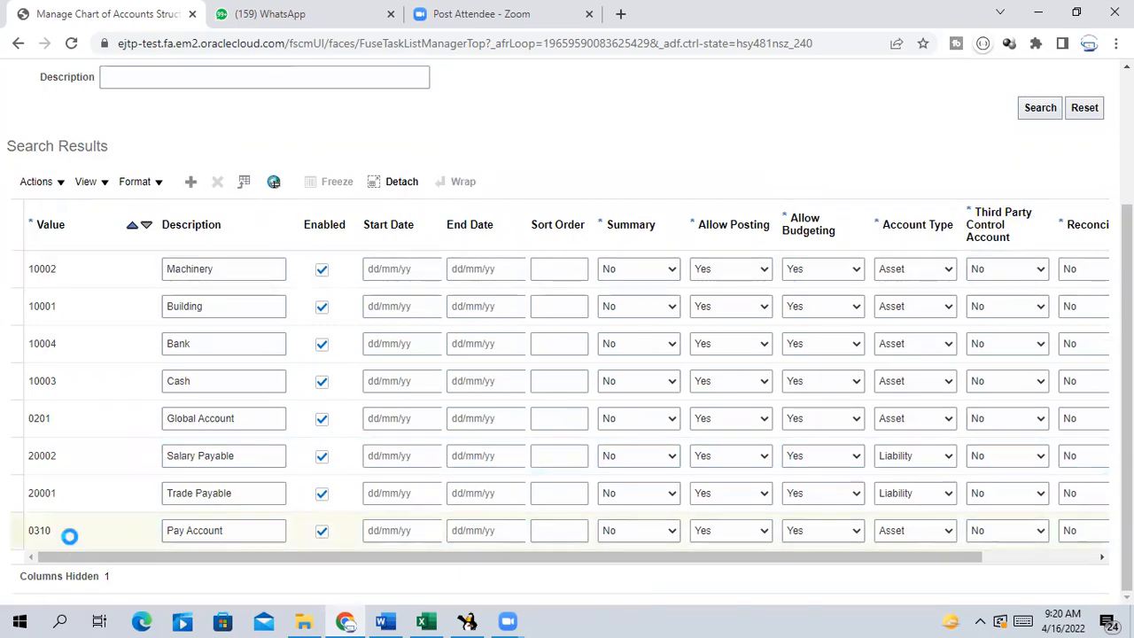
click(192, 186)
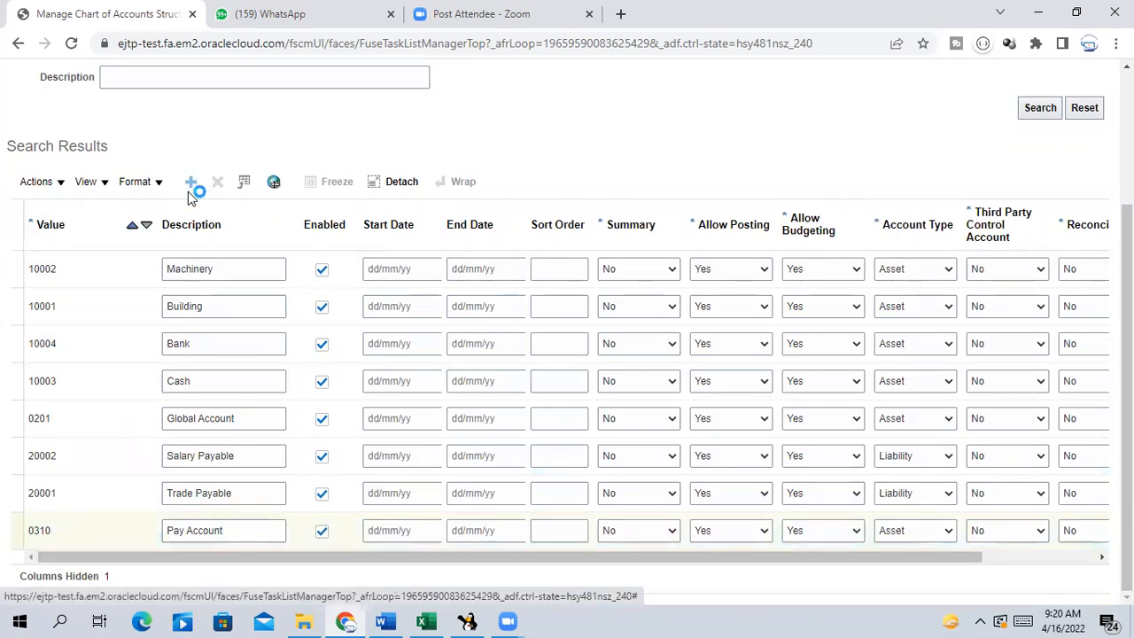
click(85, 530)
text(300)
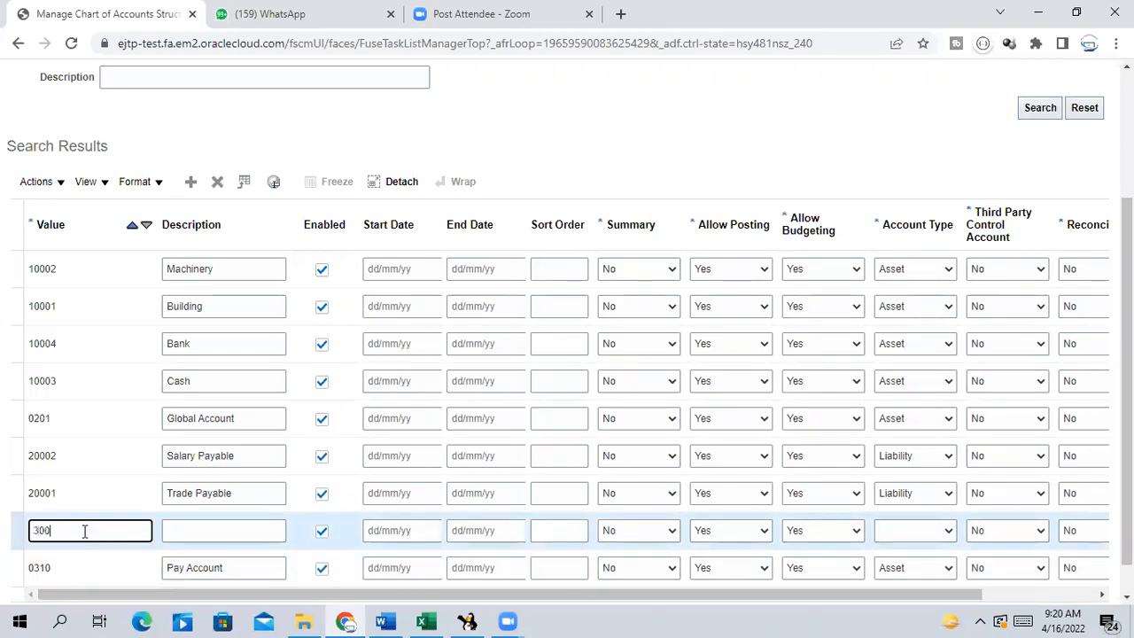
text(01)
key(Tab)
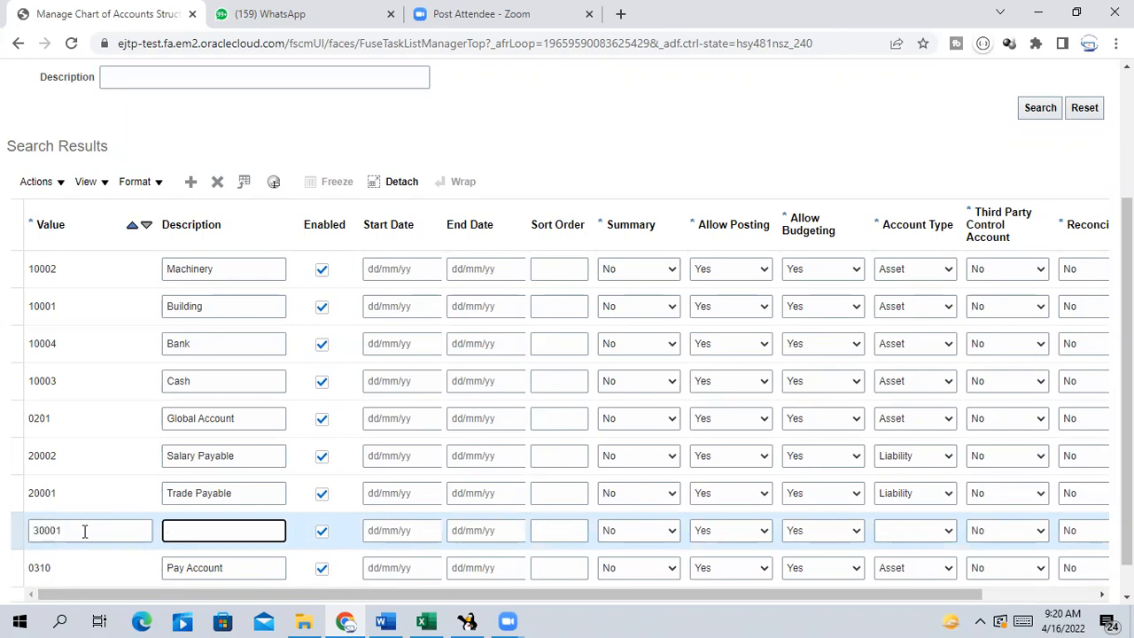
text(Salary exp)
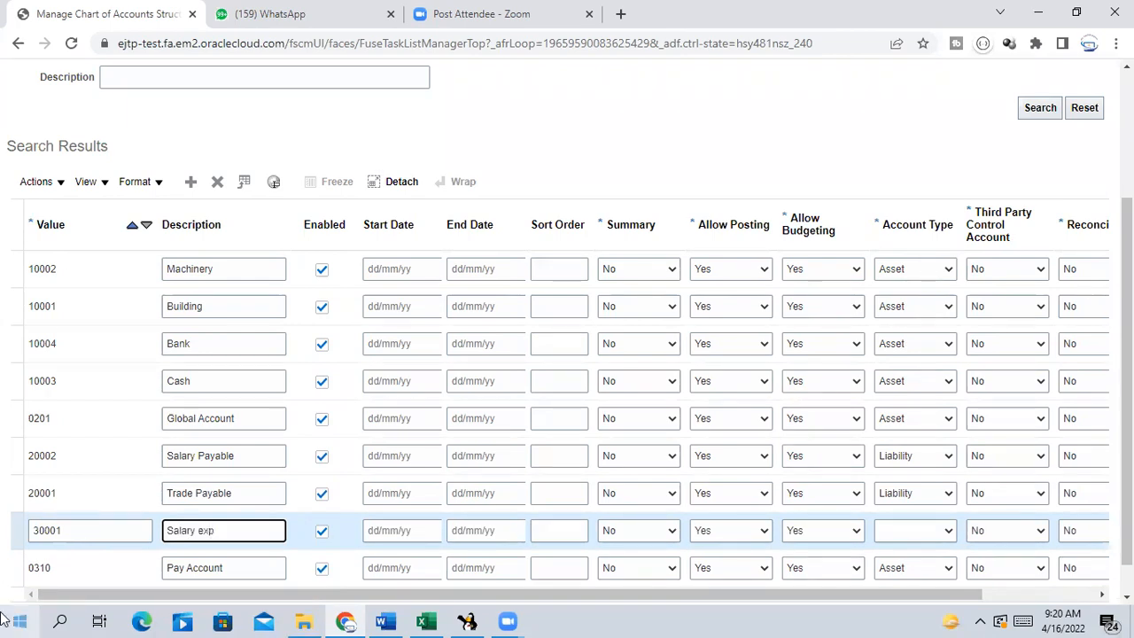
click(922, 533)
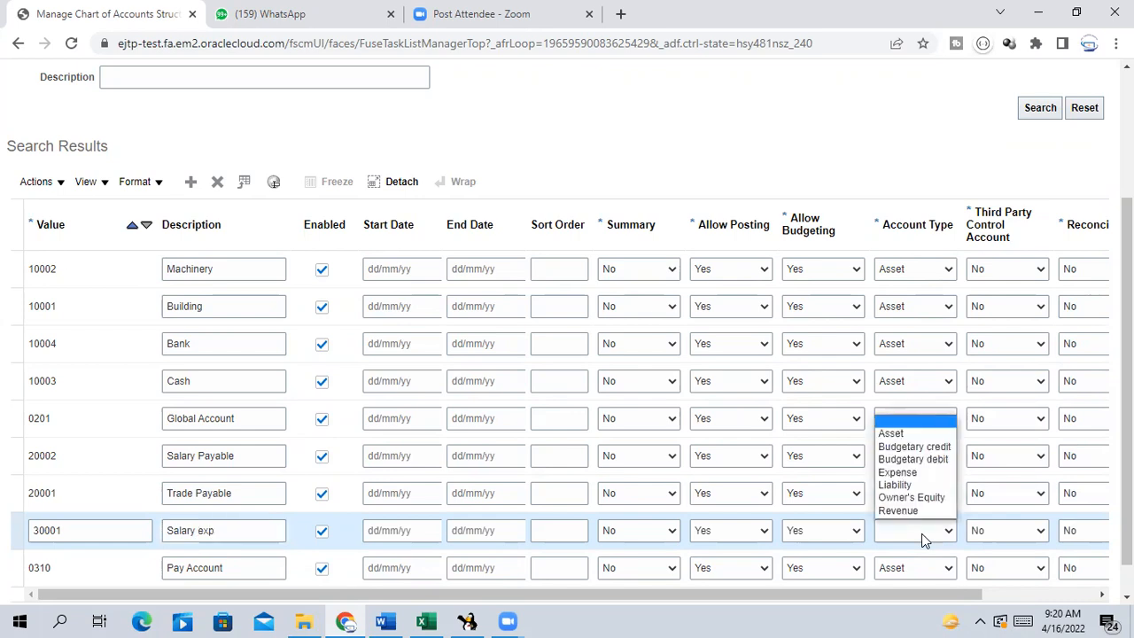
click(903, 474)
drag(922, 593, 654, 612)
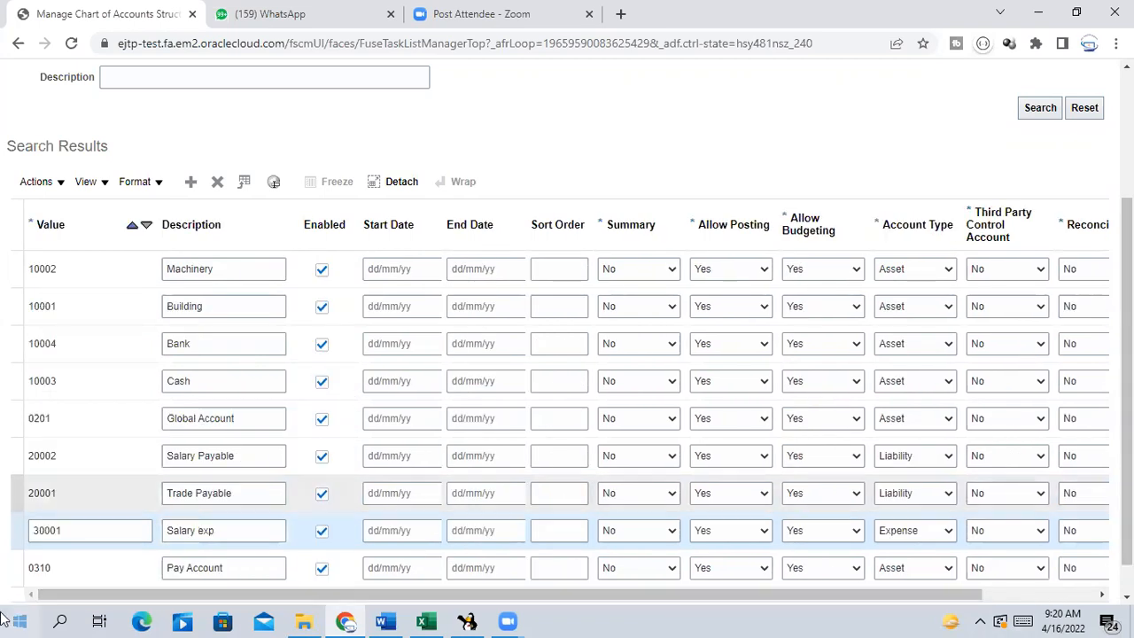
Add account value 30002 with description Electricity exp and account type Expense above the Salary exp row.
click(191, 182)
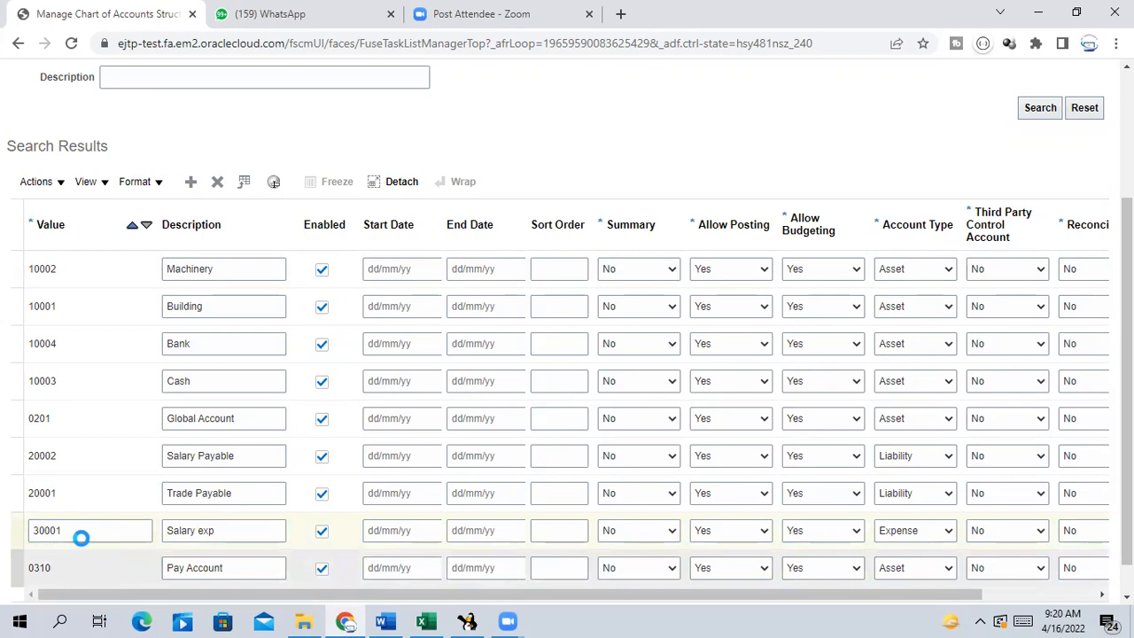
click(67, 530)
text(30002)
key(Tab)
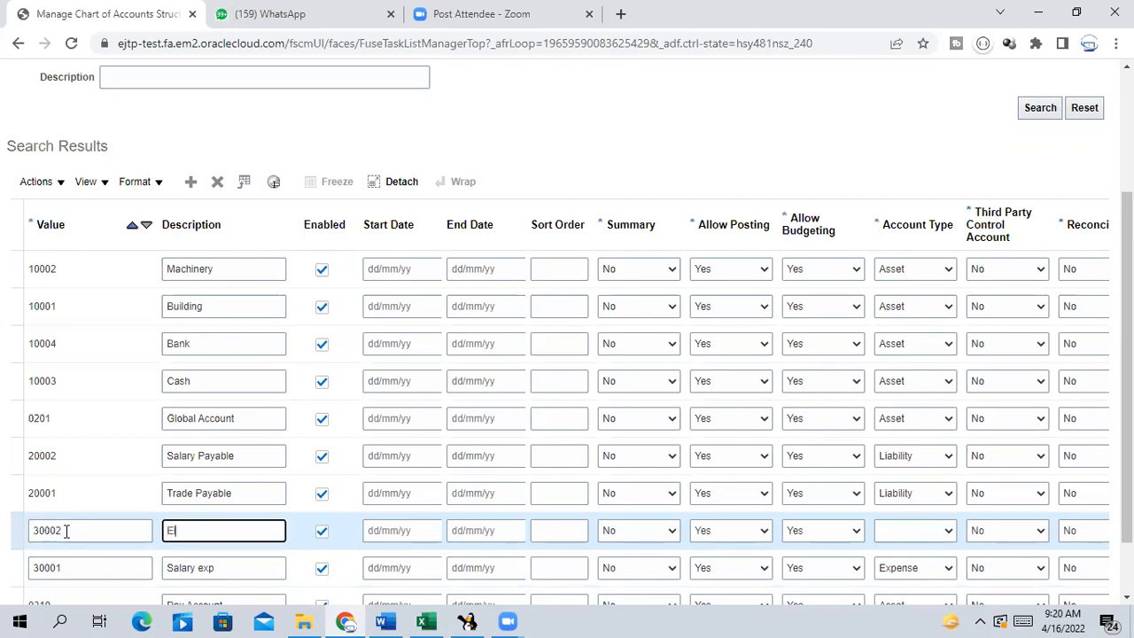
text(Electricity exp)
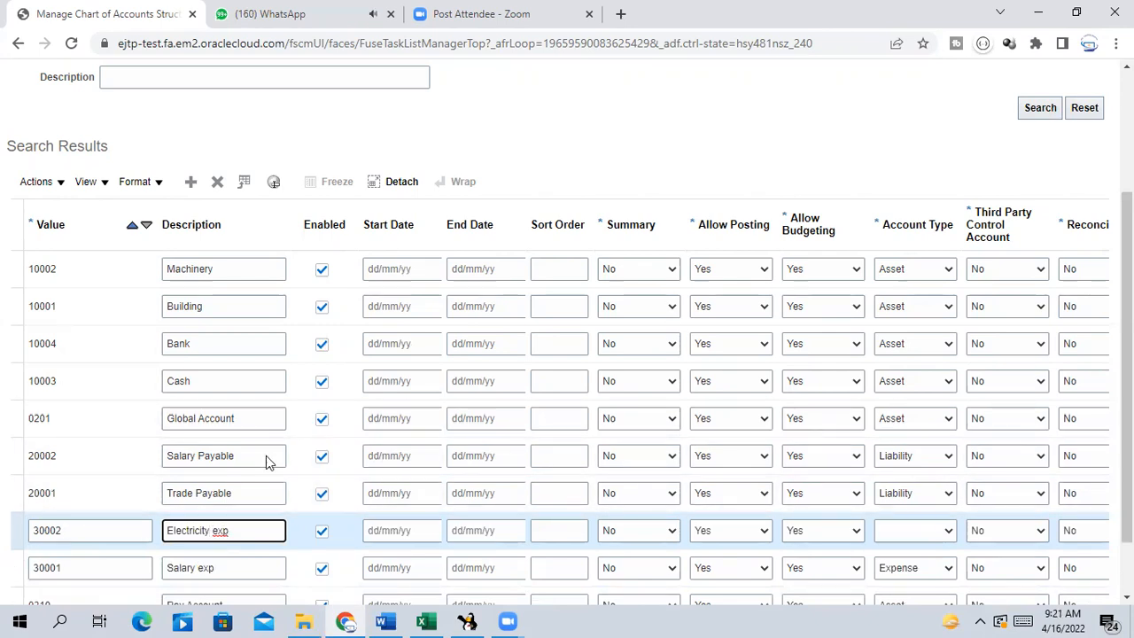
click(902, 532)
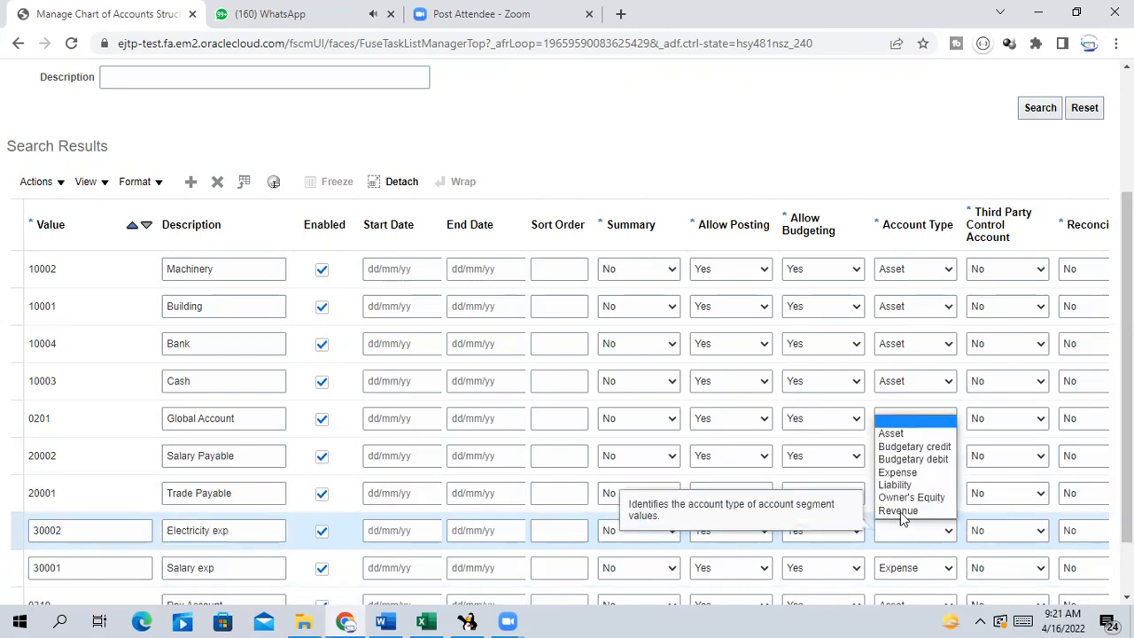
click(902, 474)
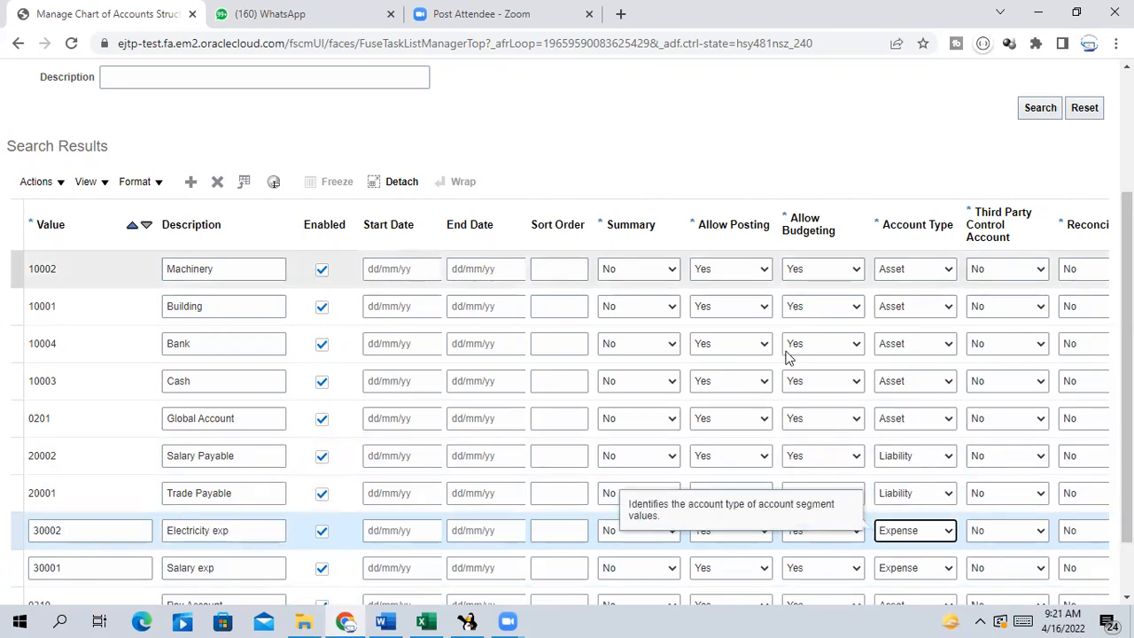
Add account value 30003 with description Marketing exp and account type Expense above the Electricity exp row.
scroll(788, 354, down, 2)
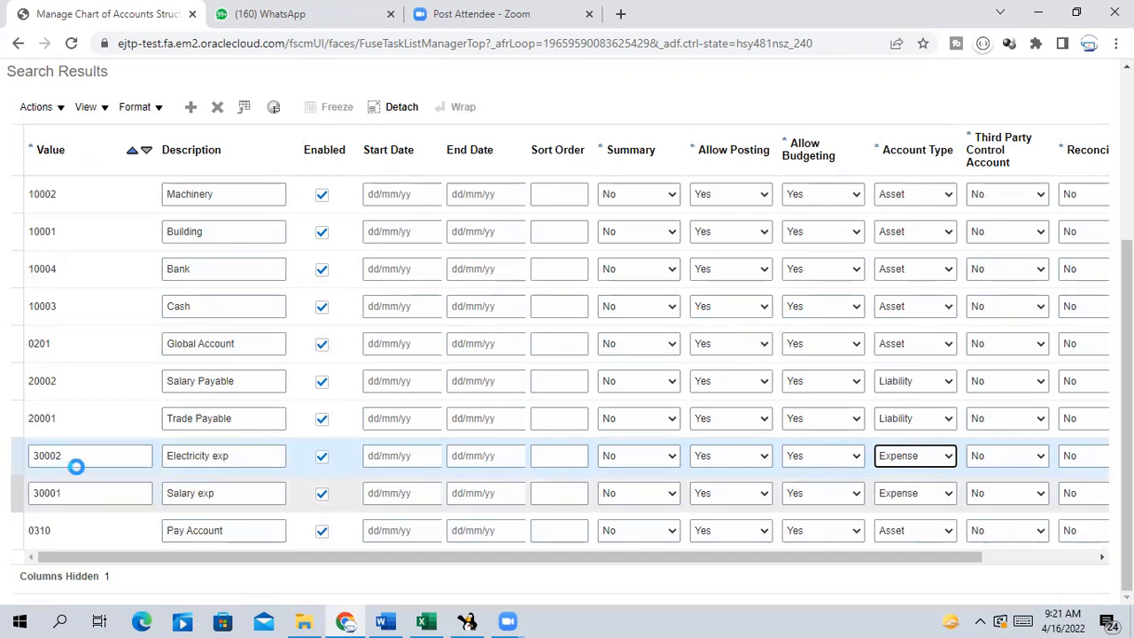
click(191, 110)
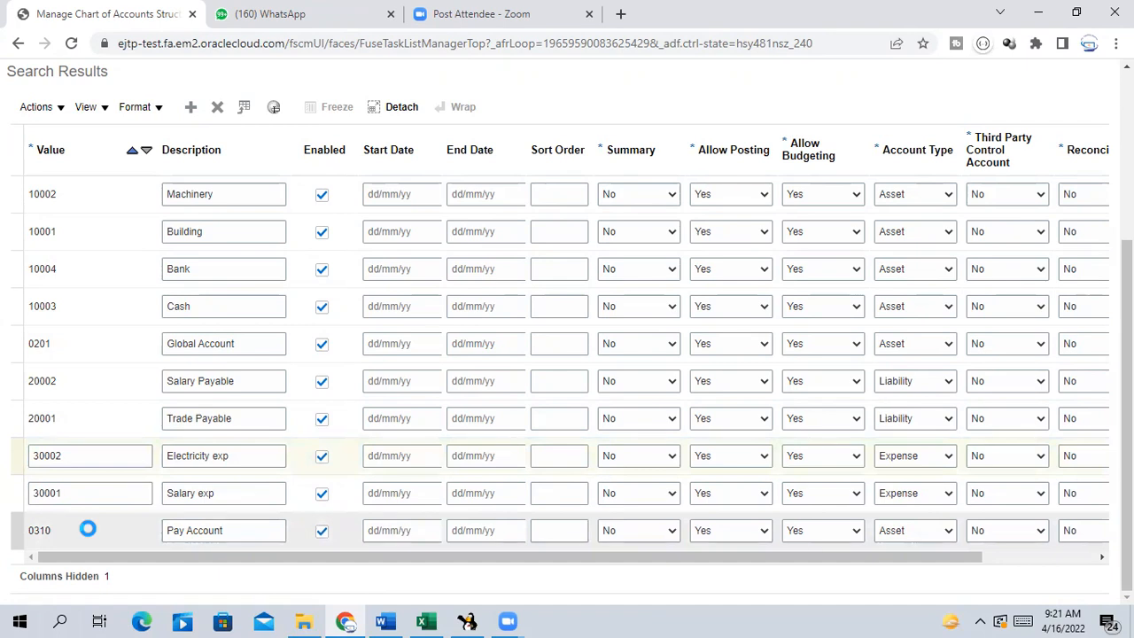
click(63, 457)
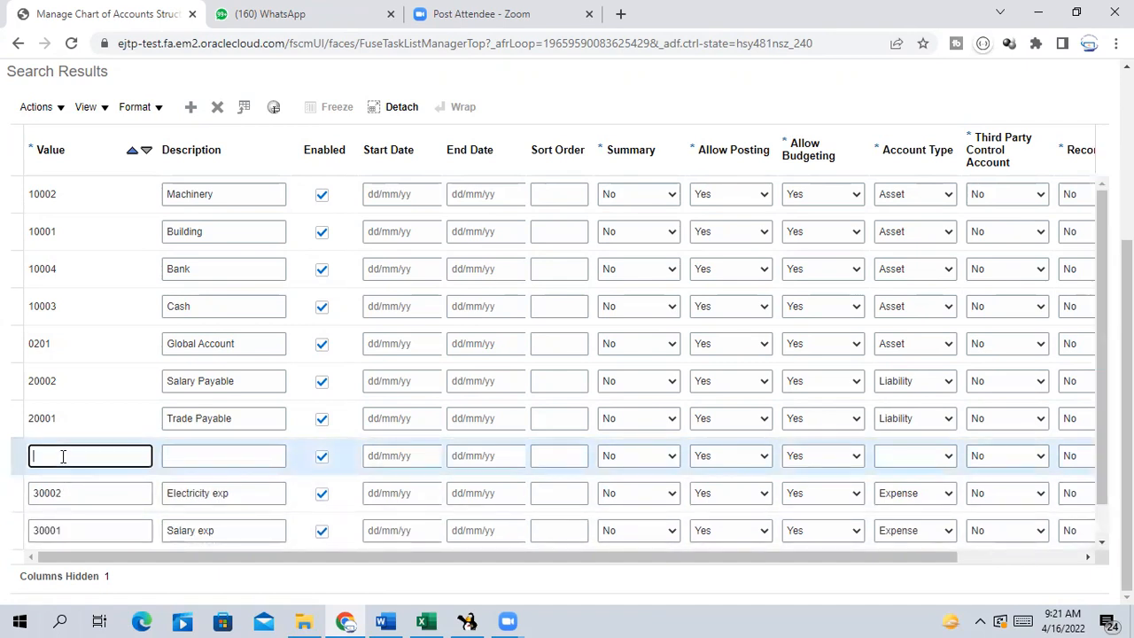
text(30003)
click(205, 457)
text(Mare)
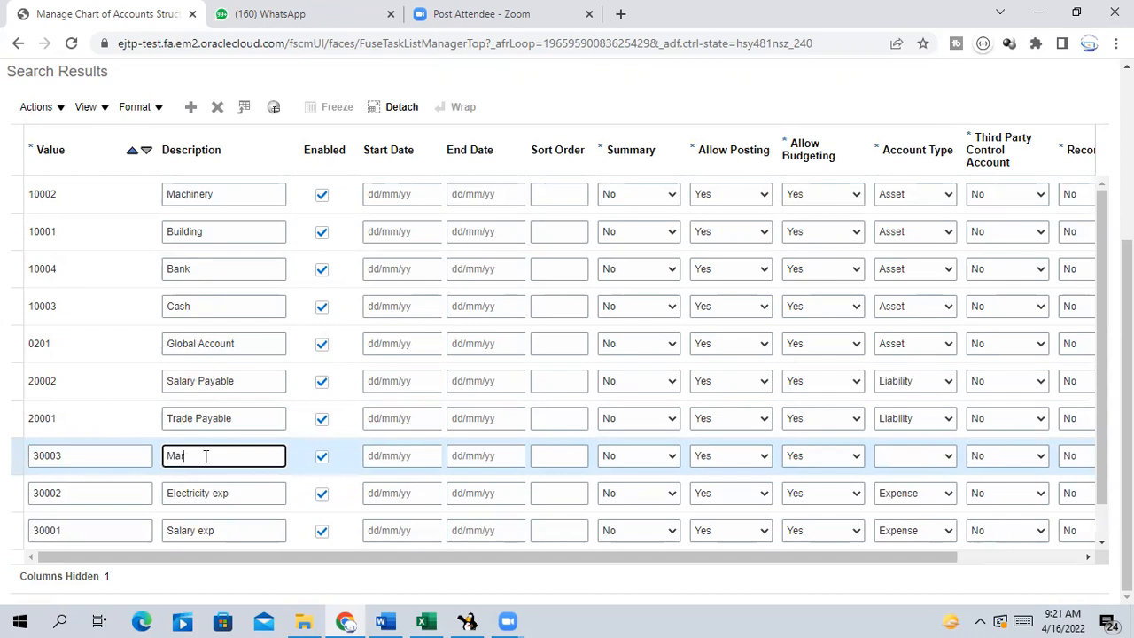
key(BackSpace)
text(rketing exp)
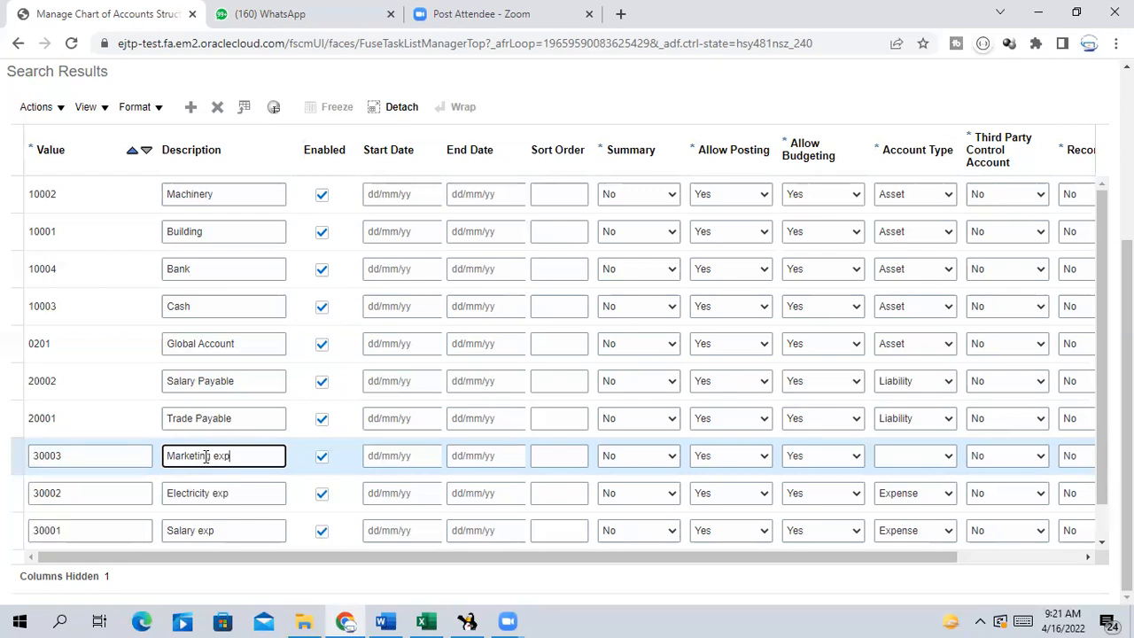
key(Tab)
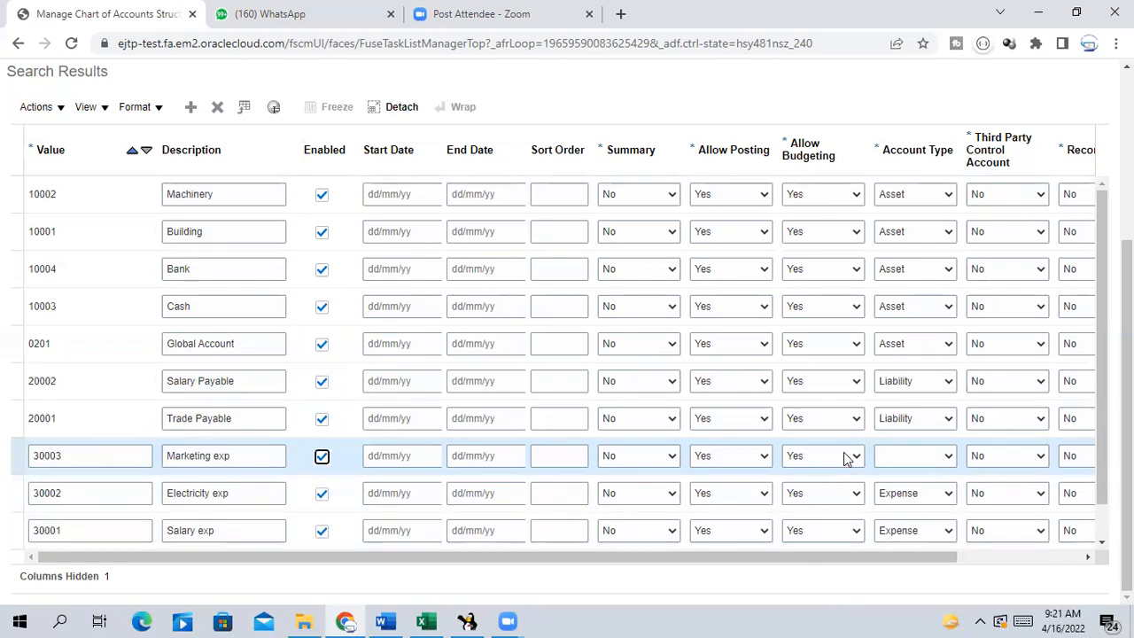
click(906, 466)
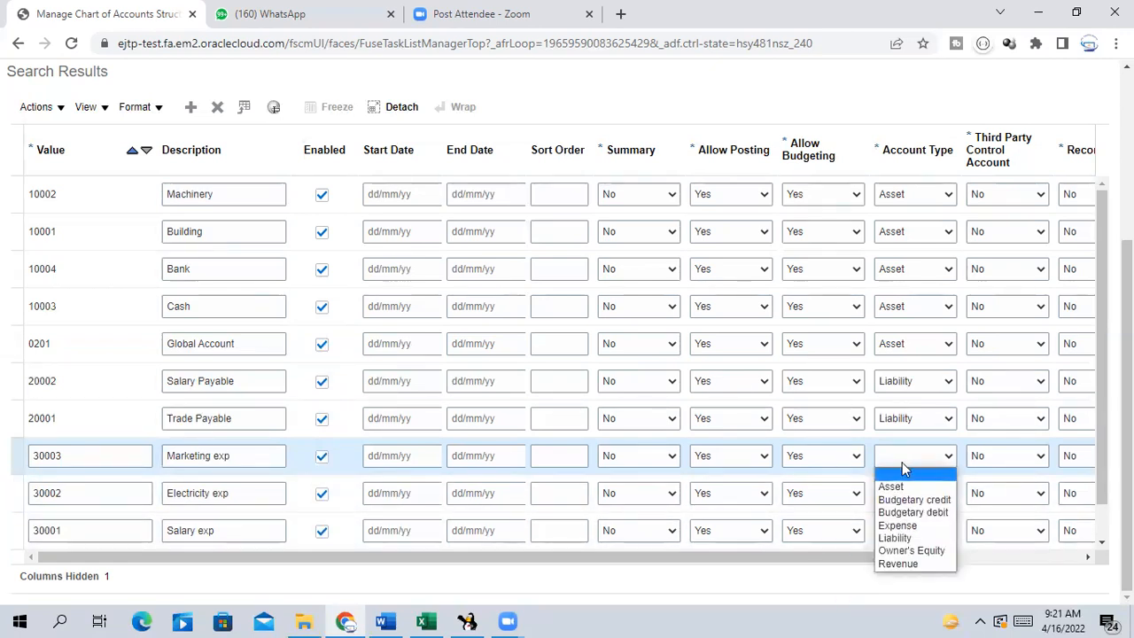
click(903, 525)
click(1050, 557)
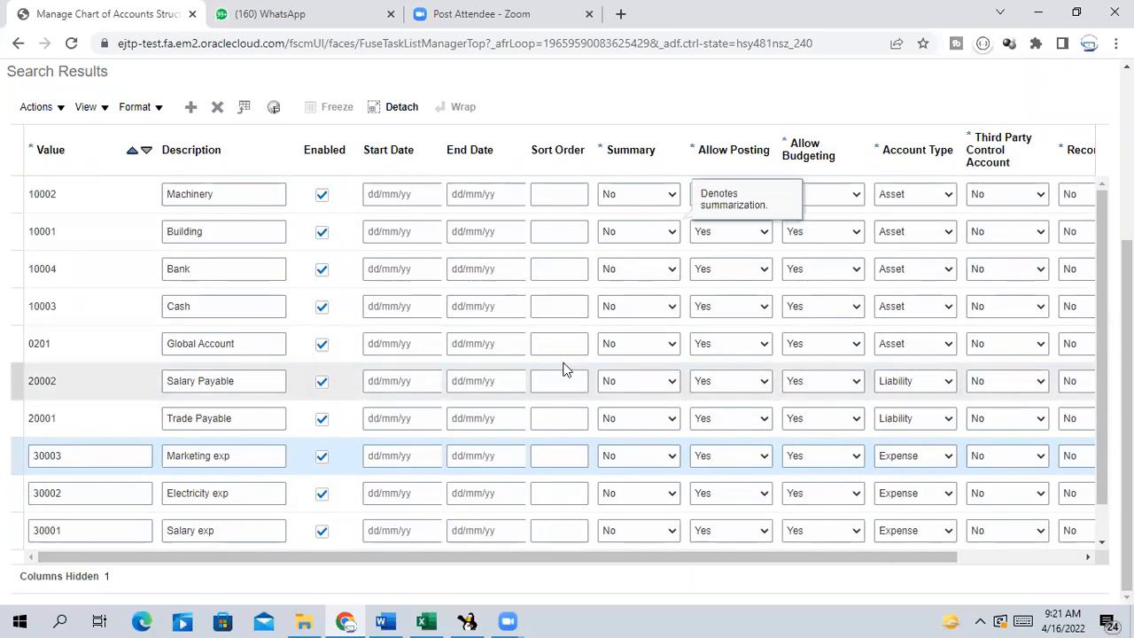
Insert a new row above the Marketing exp row with account value 40001.
scroll(562, 369, up, 1)
scroll(195, 124, down, 1)
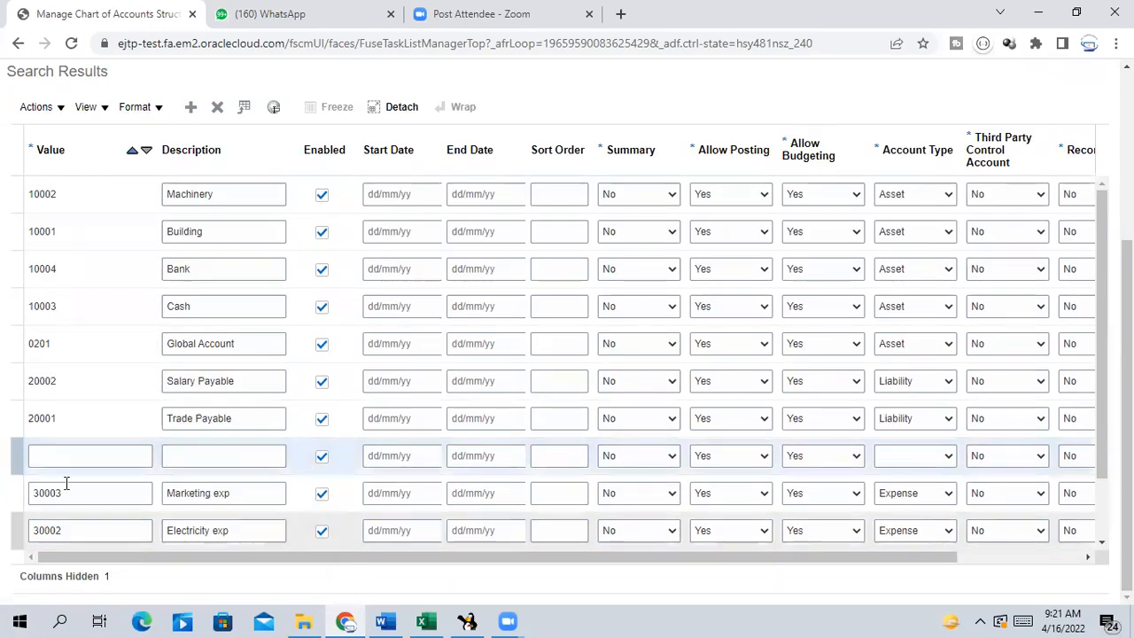
click(68, 453)
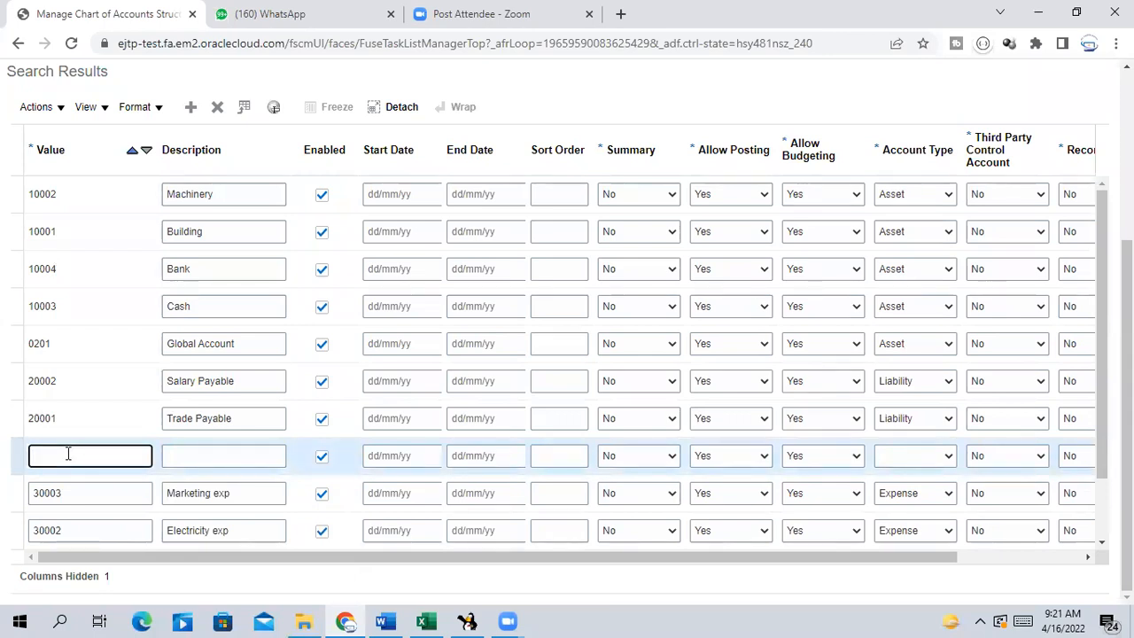
text(01)
key(Tab)
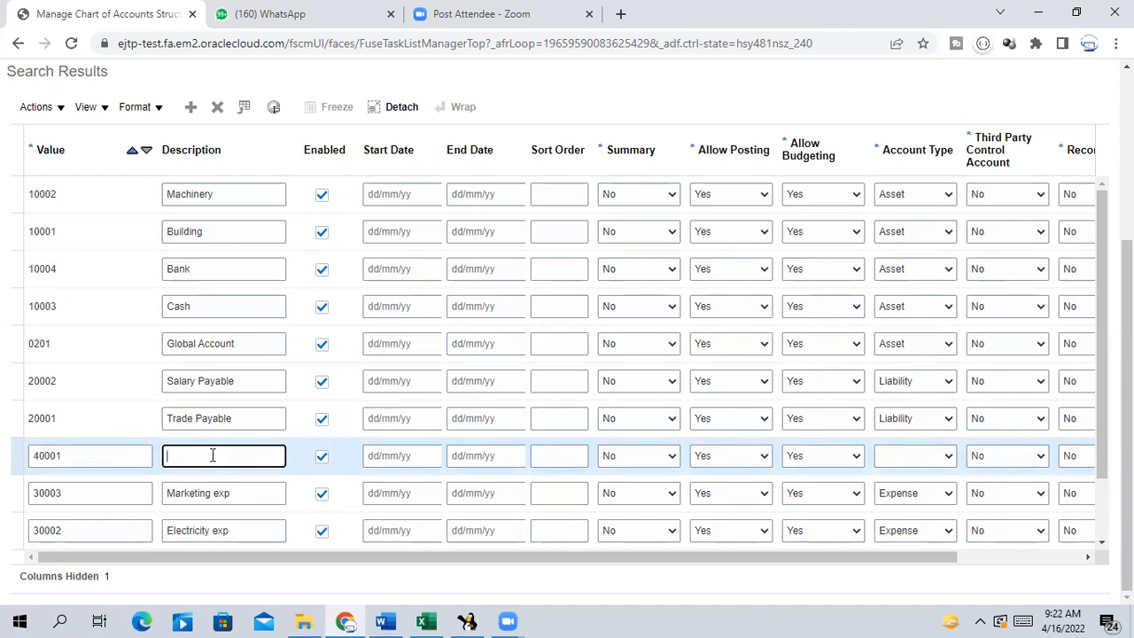
text(Income from)
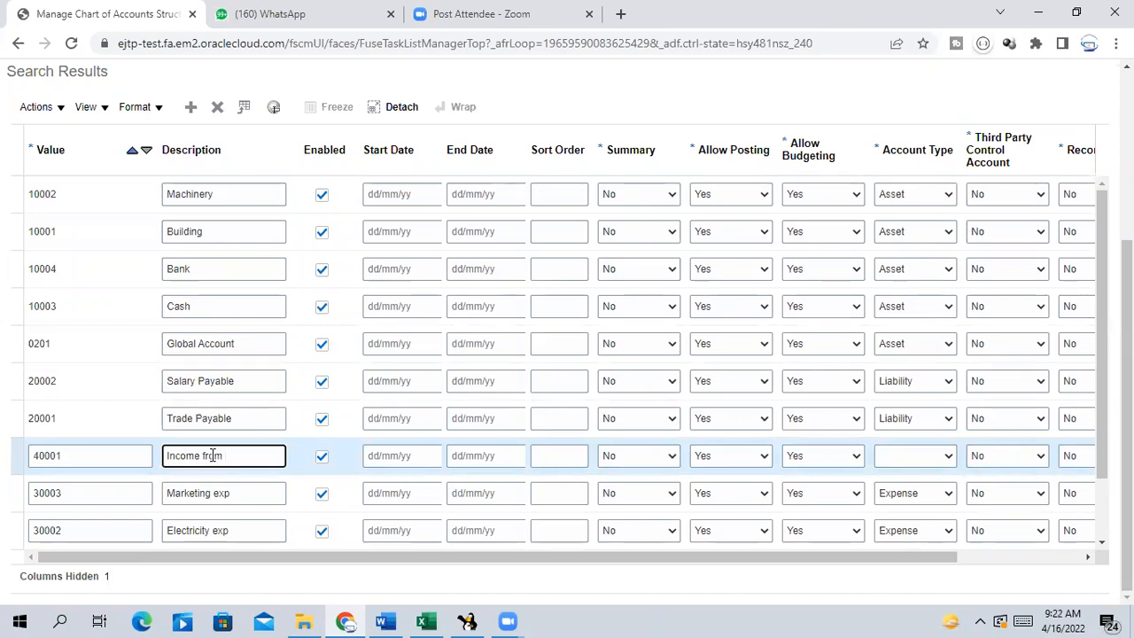
key(BackSpace)
key(BackSpace)
key(BackSpace)
key(BackSpace)
key(BackSpace)
key(BackSpace)
key(BackSpace)
key(BackSpace)
key(BackSpace)
key(BackSpace)
key(BackSpace)
Give account value 40001 the description Vehicle sales and the account type Revenue.
text(V)
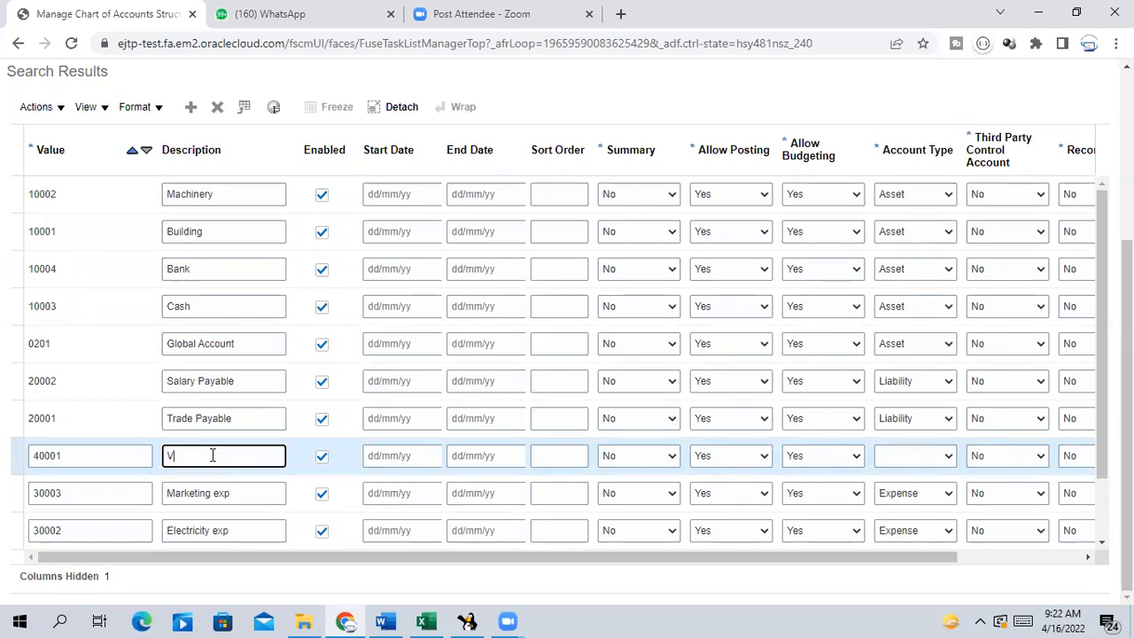
text(ehicle sales)
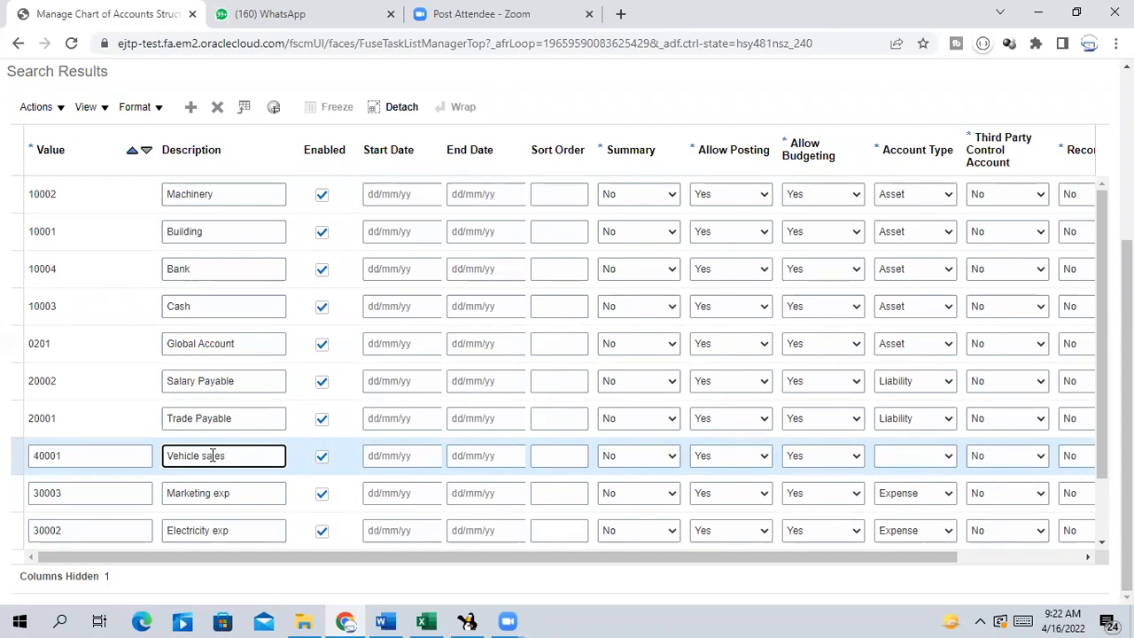
key(Tab)
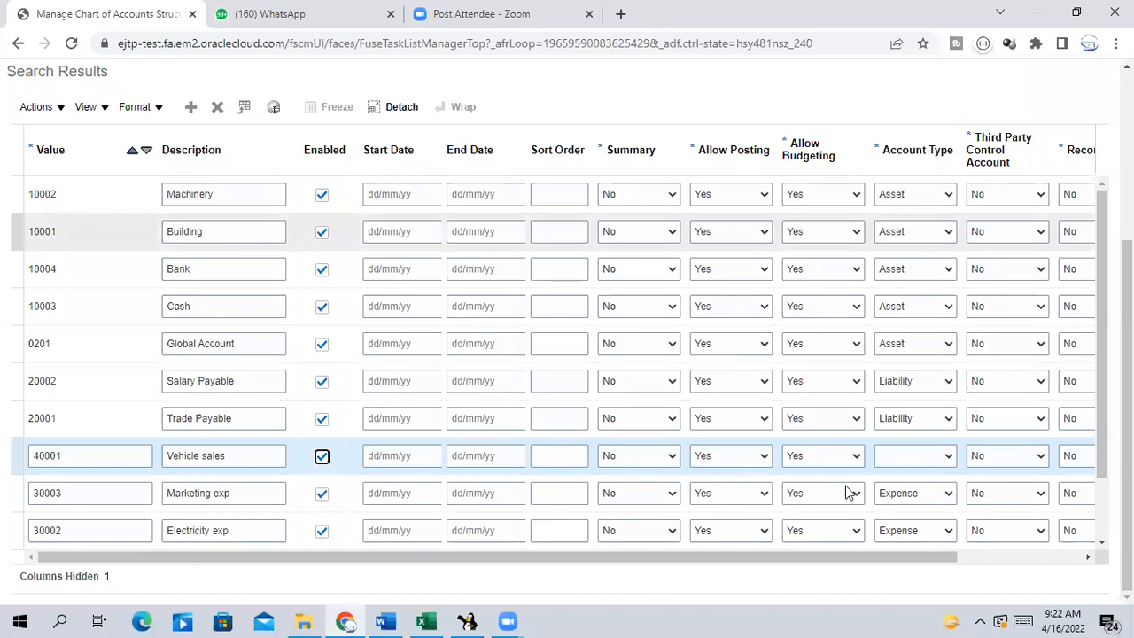
click(908, 461)
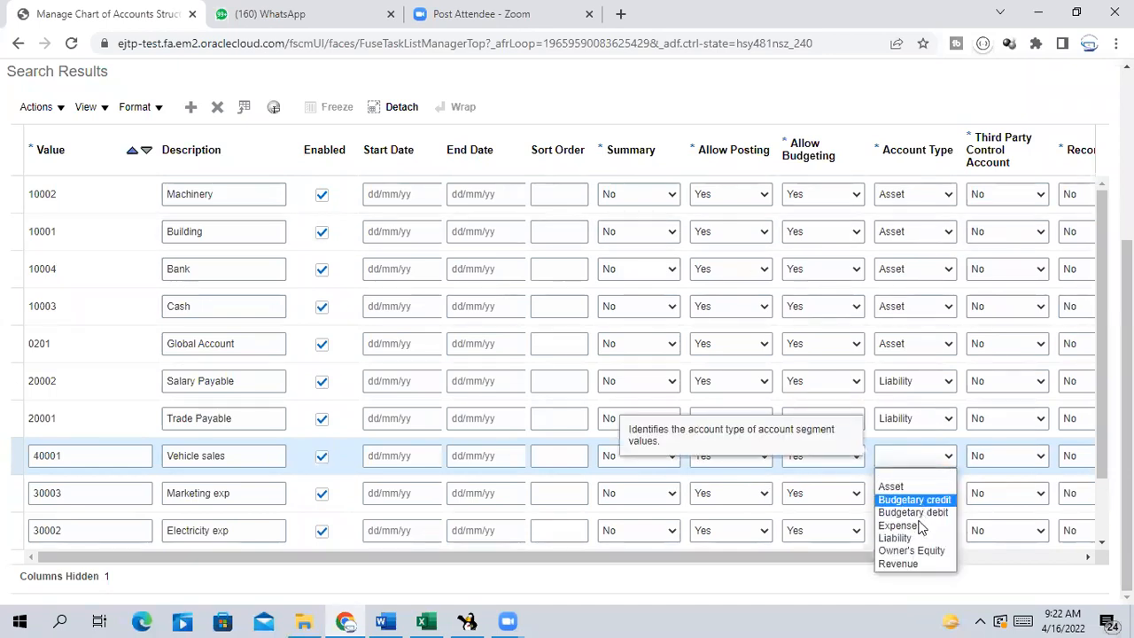
click(908, 565)
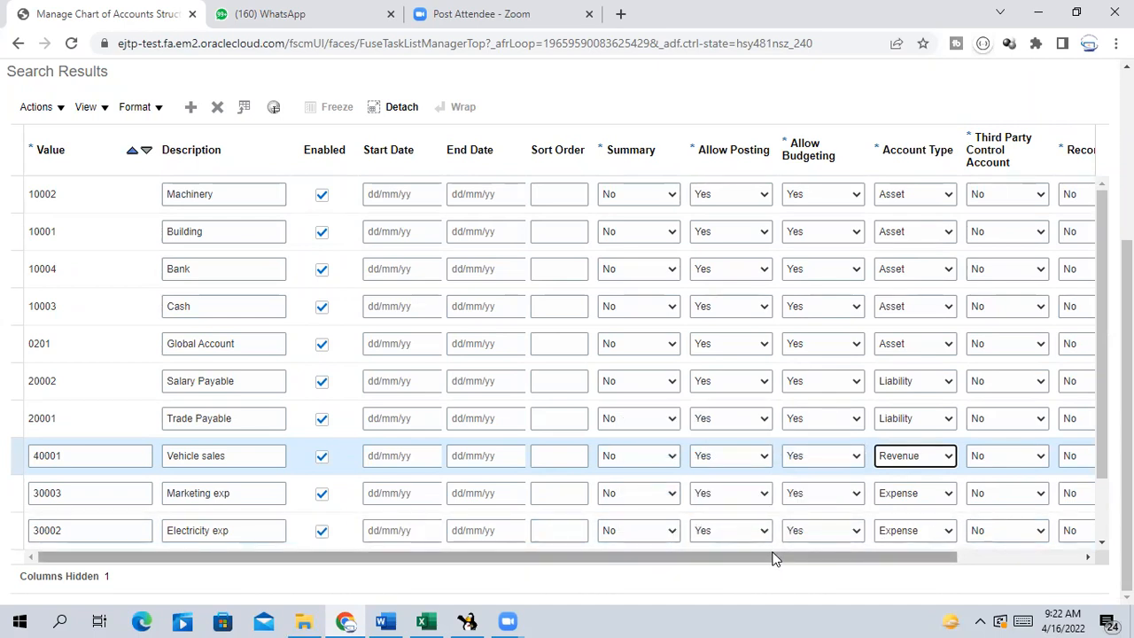
drag(772, 558, 872, 556)
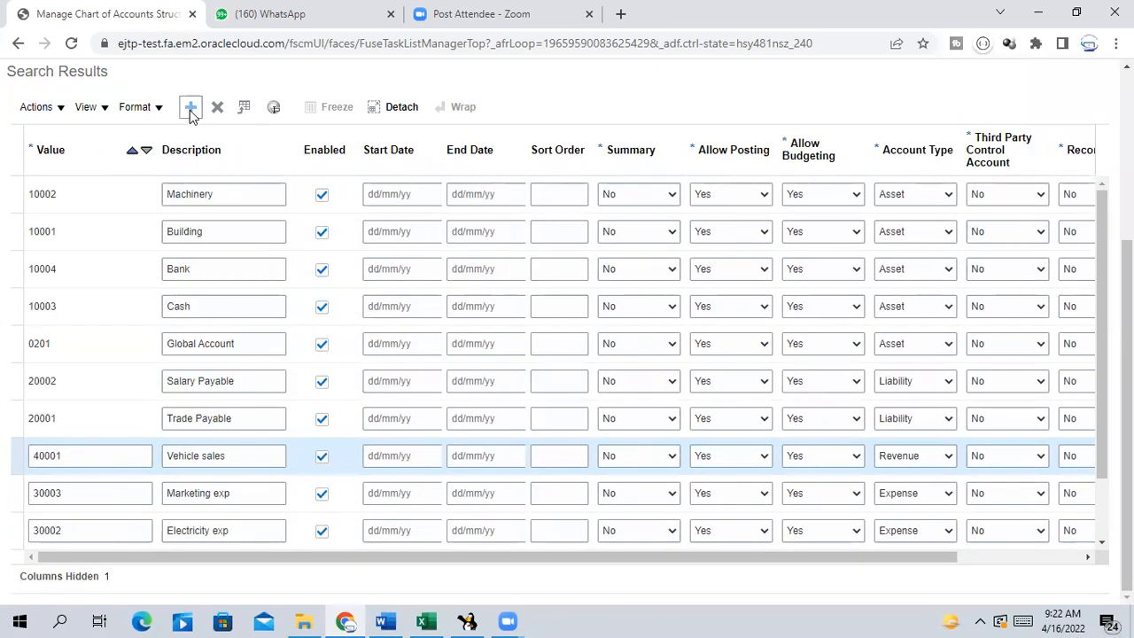
Add account value 40002 with description Consulting and account type Revenue above the Vehicle sales row.
click(190, 109)
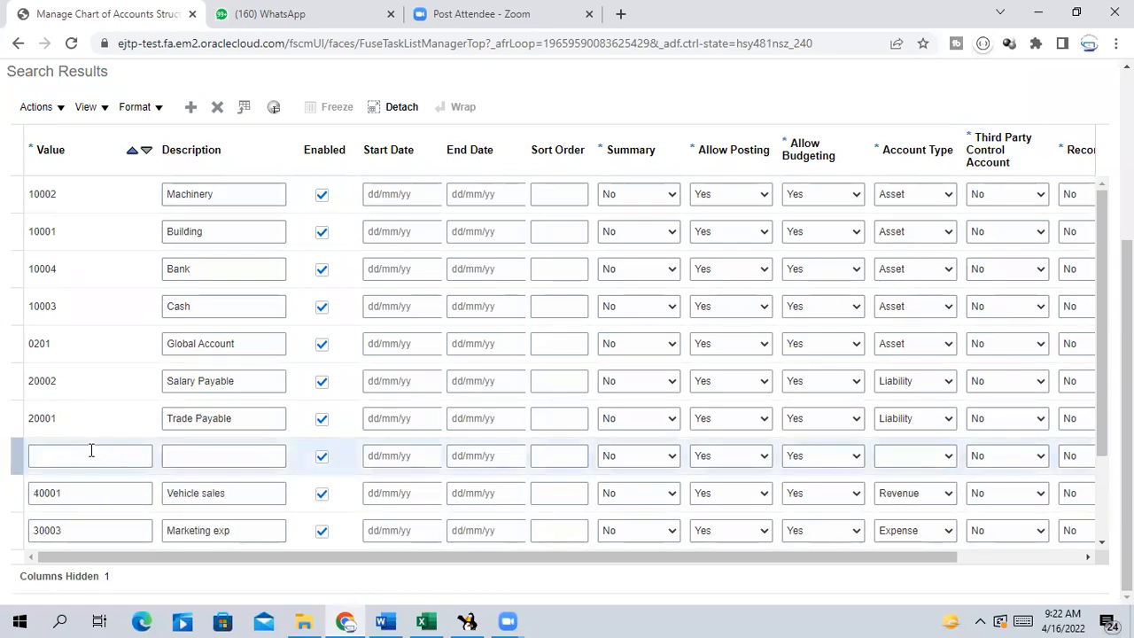
text(4000)
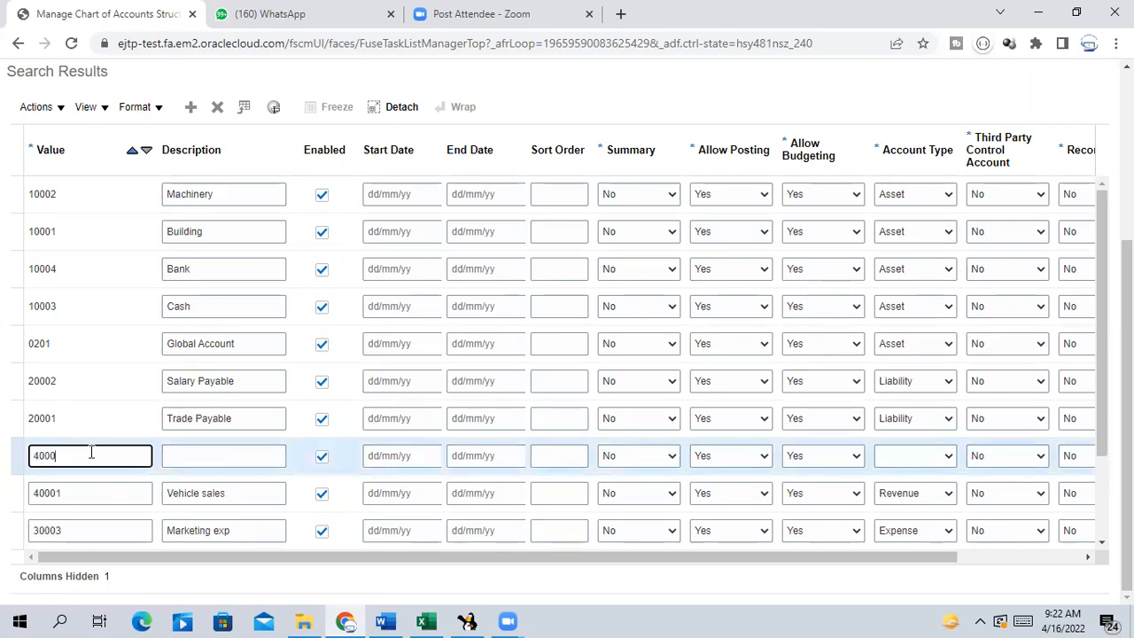
text(2)
key(Tab)
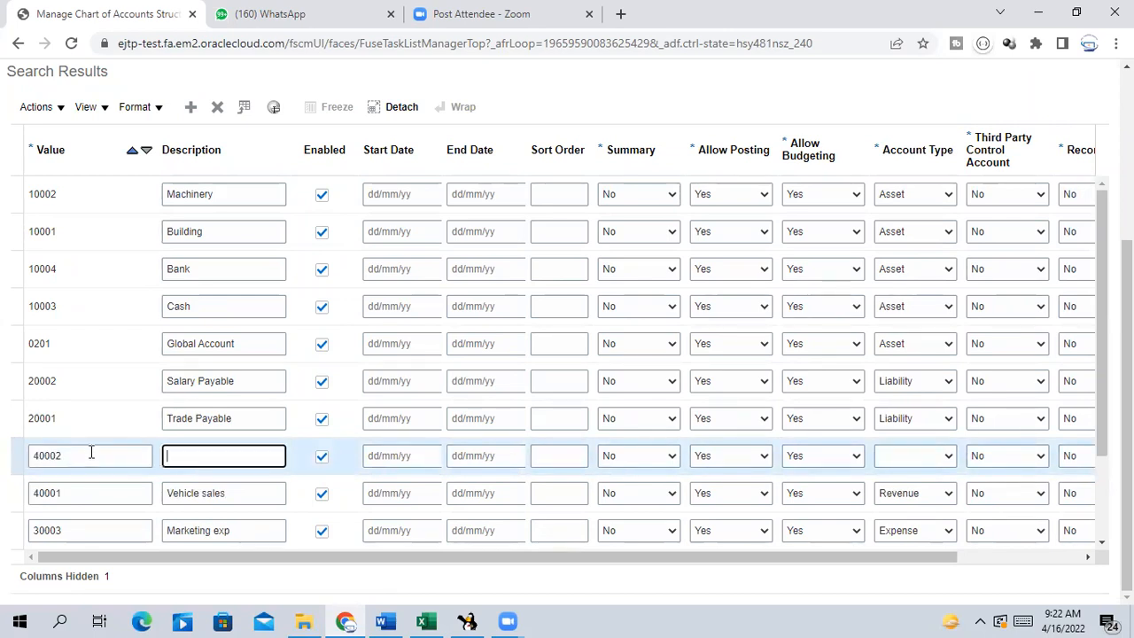
text(Consulting)
click(927, 457)
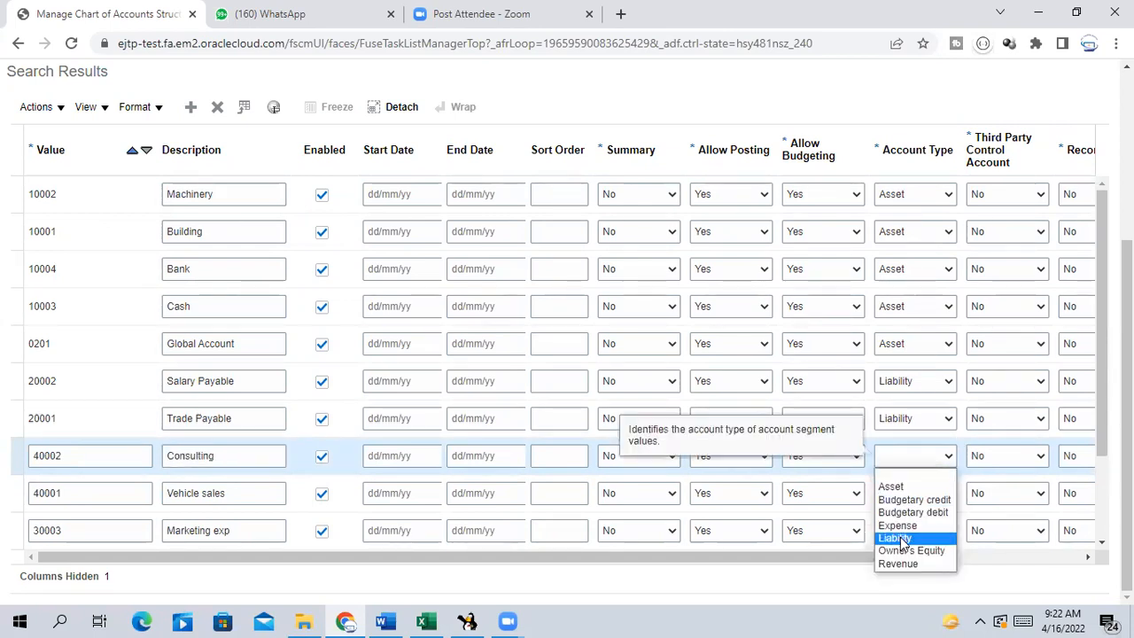
click(899, 564)
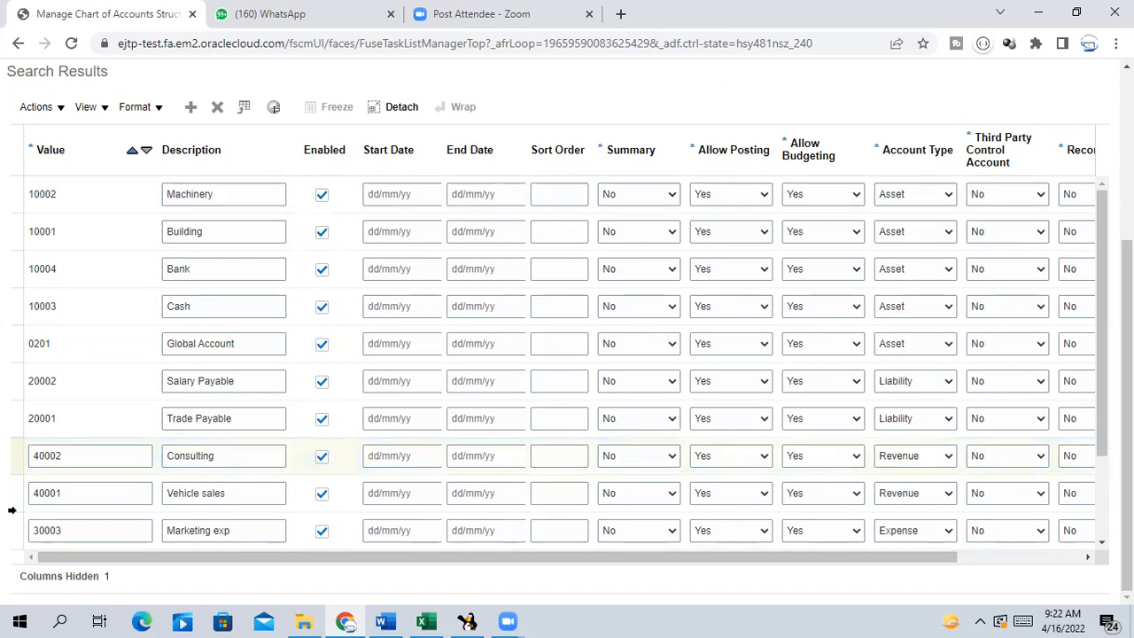
Add account value 50001 with description Retained earning above the Consulting row.
click(192, 106)
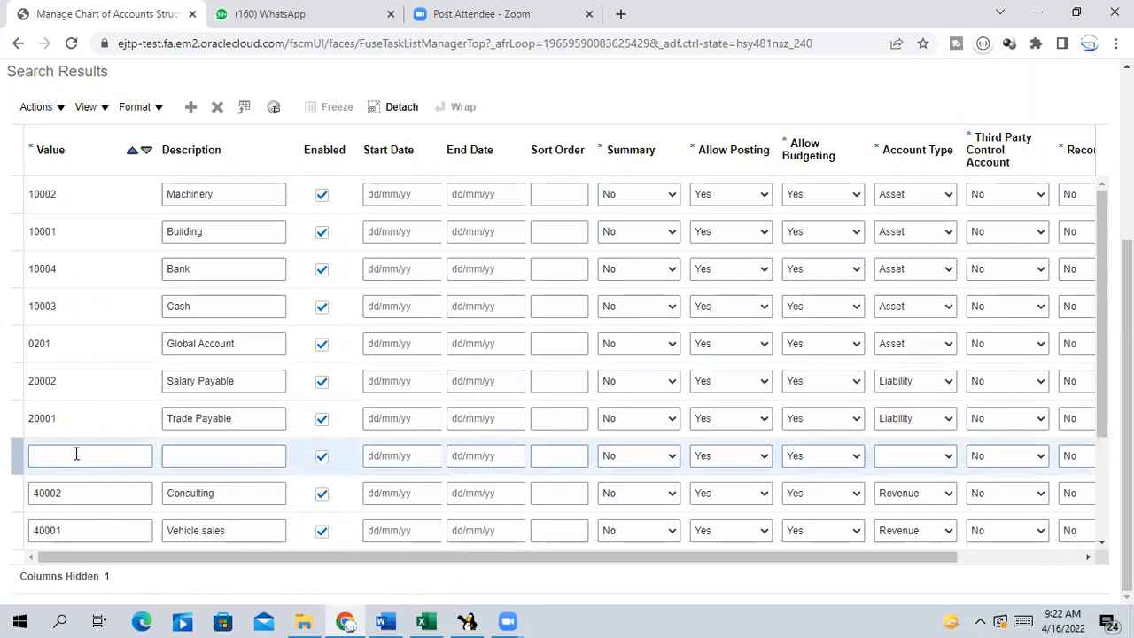
click(76, 454)
text(5000)
key(Tab)
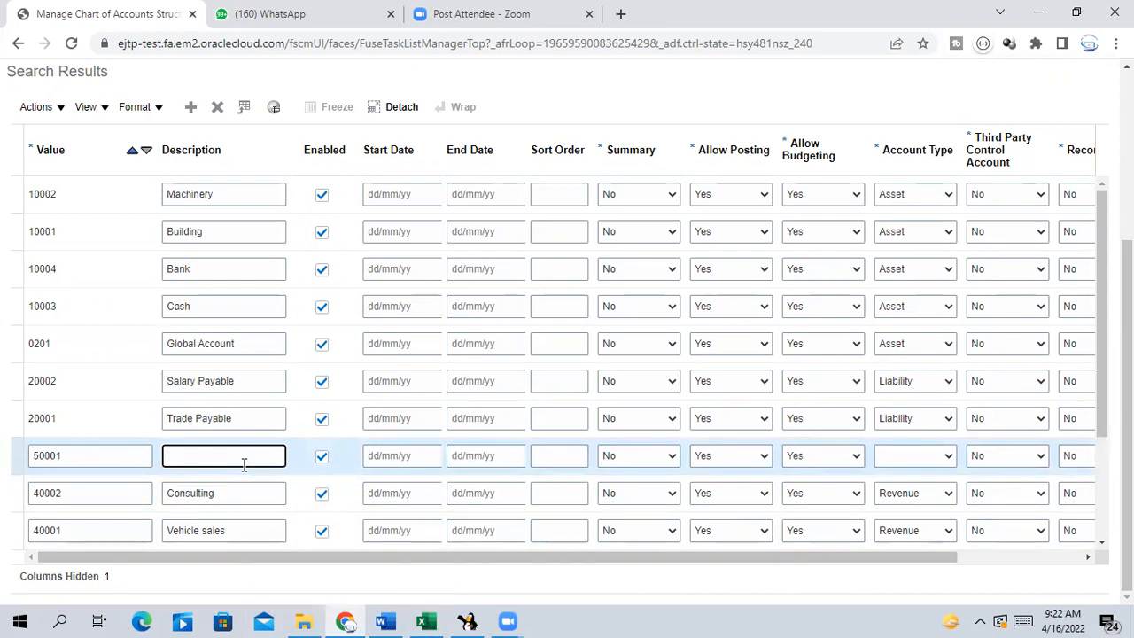
text(Re)
key(BackSpace)
text(etained earning)
click(570, 86)
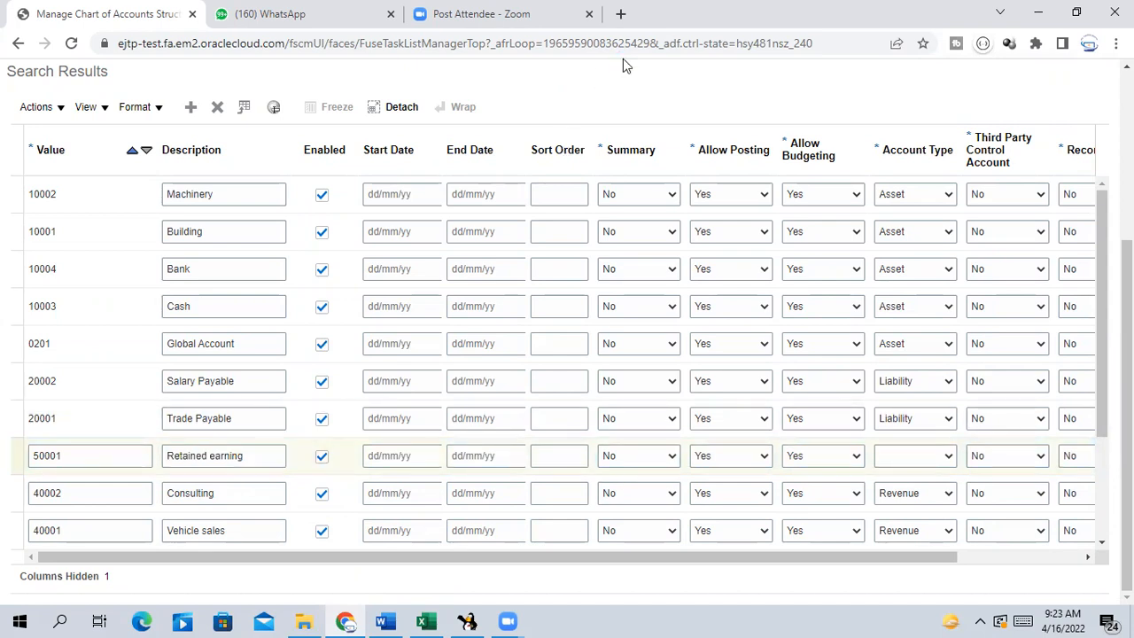
Set the account type of the Retained earning row to Owner's Equity.
drag(151, 560, 64, 553)
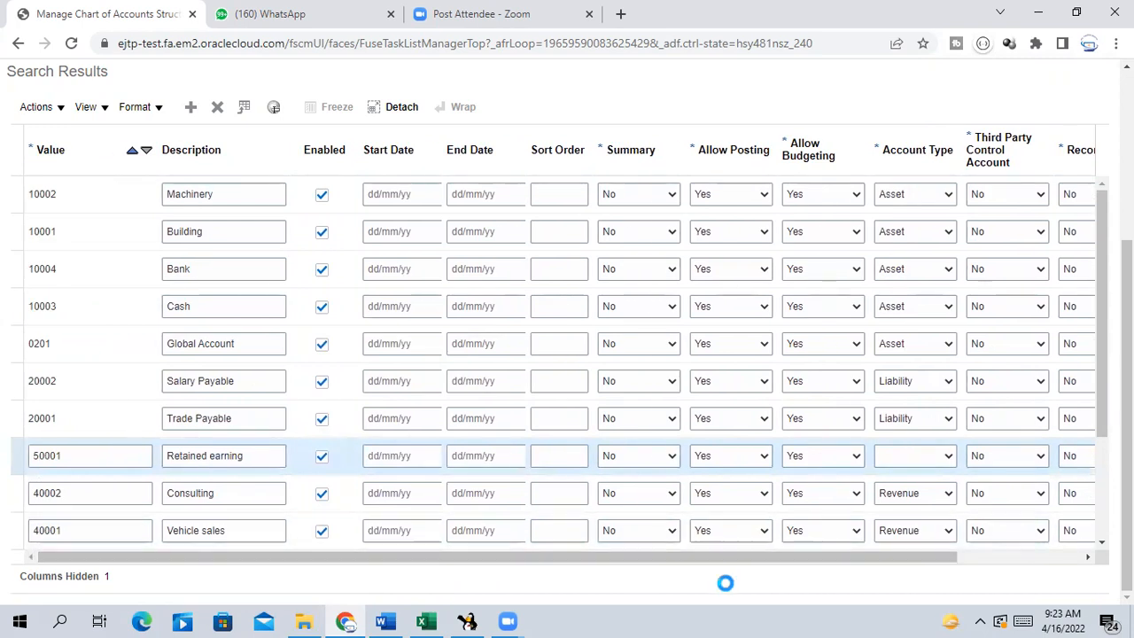
drag(754, 560, 867, 563)
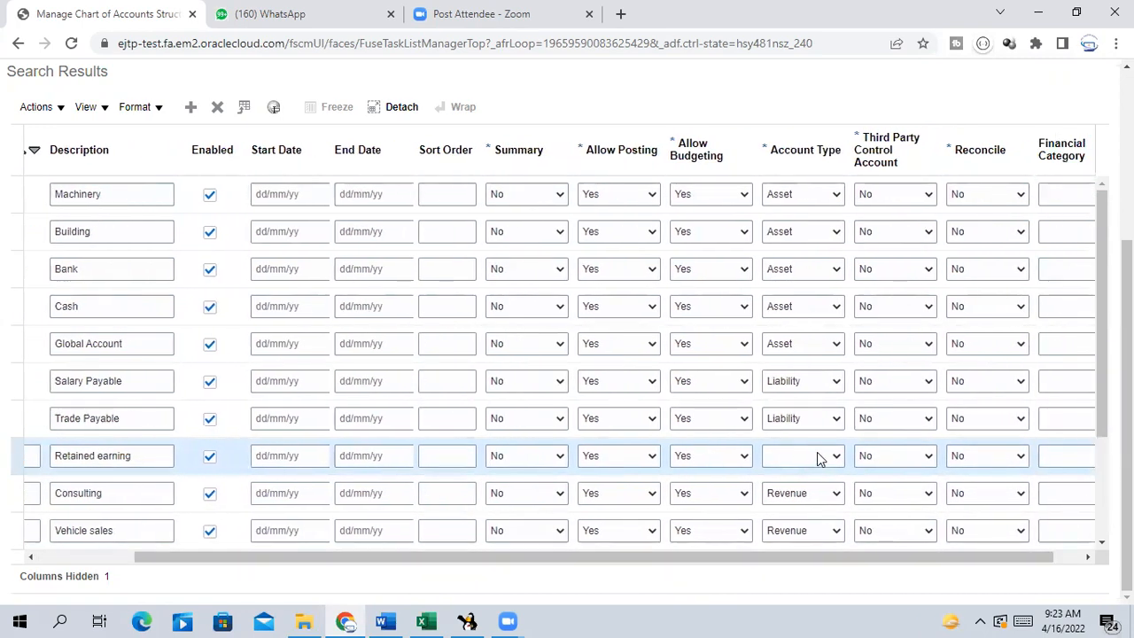
click(818, 456)
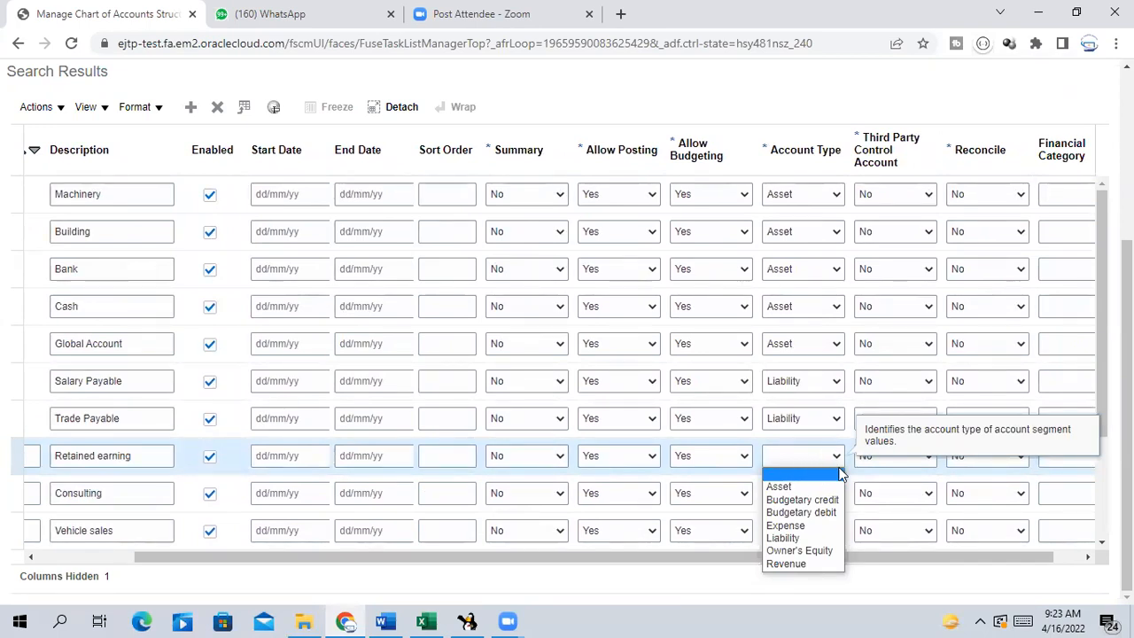
click(817, 552)
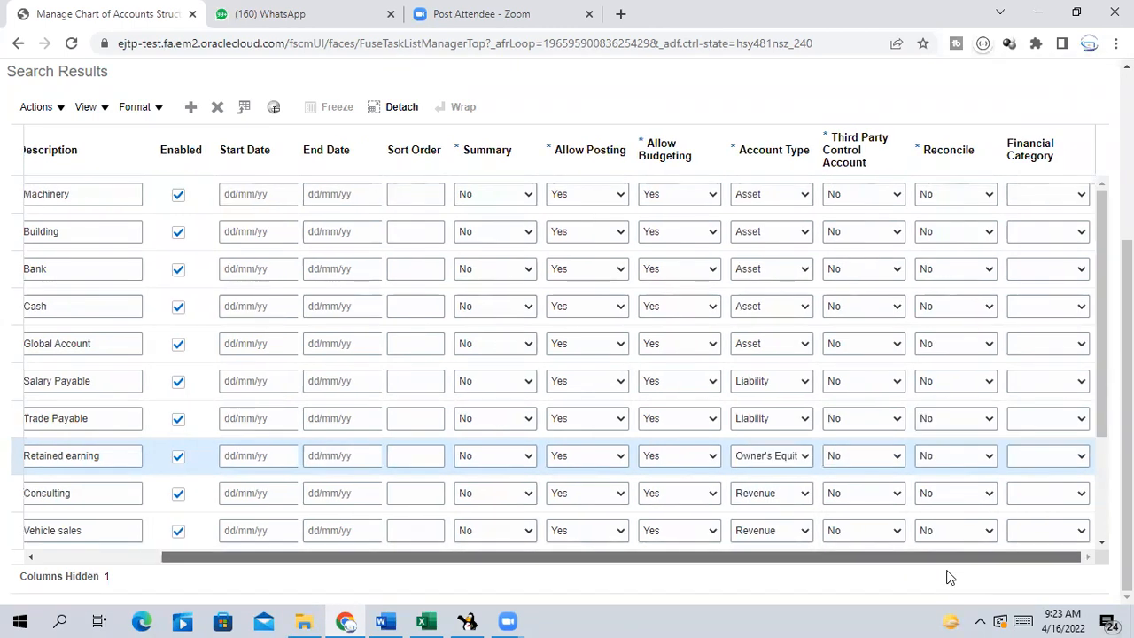
drag(946, 571, 659, 586)
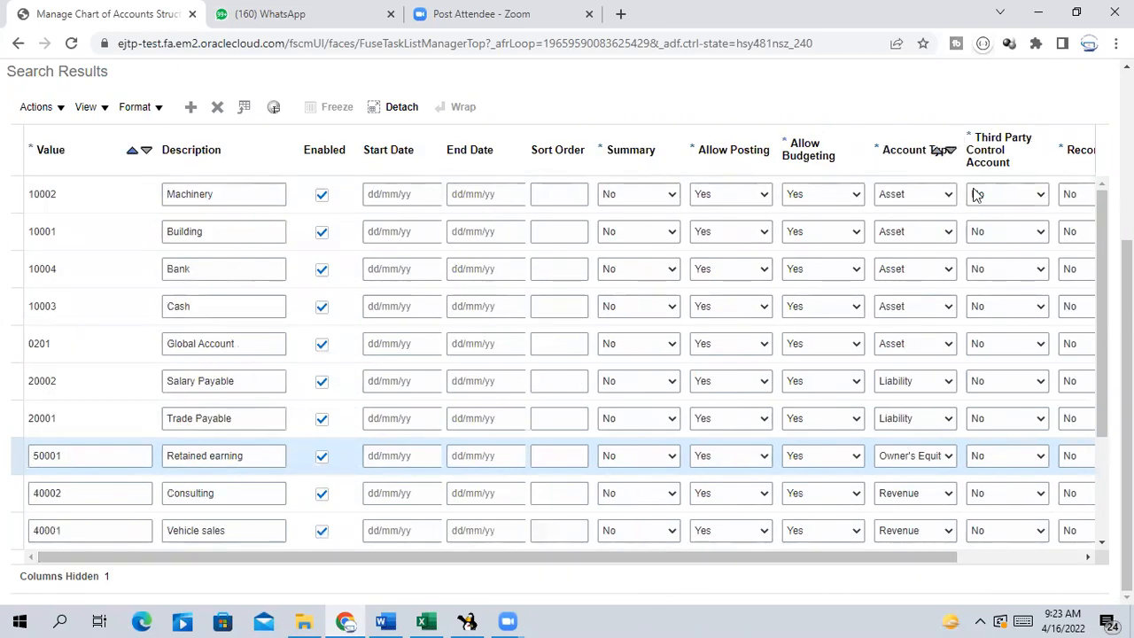
Save and close the account values, their value set and the TATA COA INSTANCE structure instance.
scroll(973, 149, up, 3)
click(956, 122)
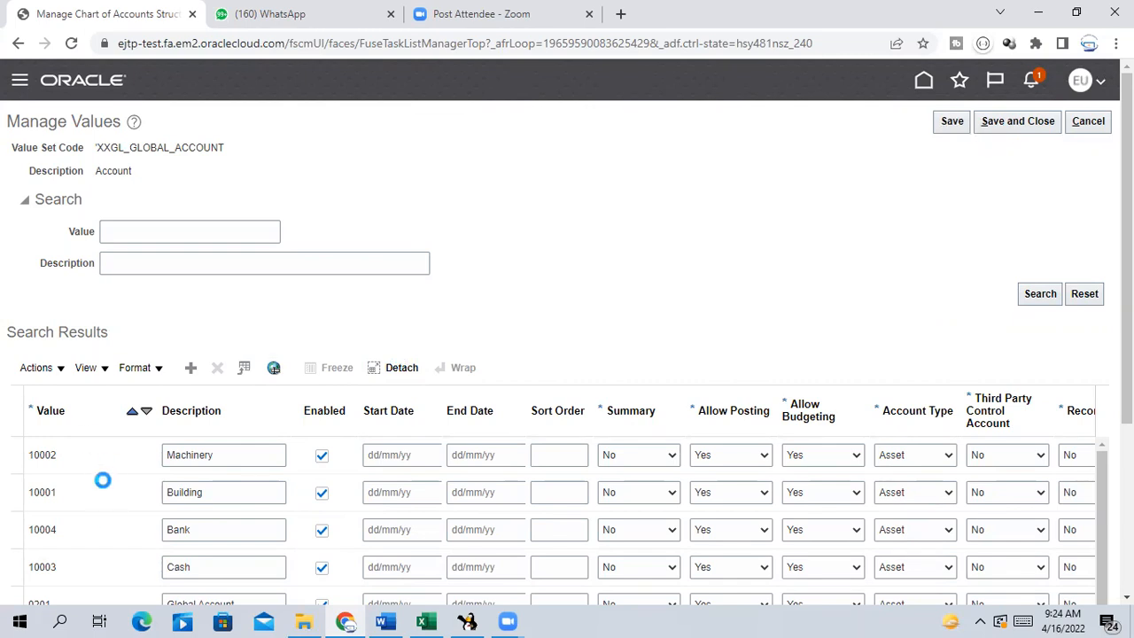
click(1020, 121)
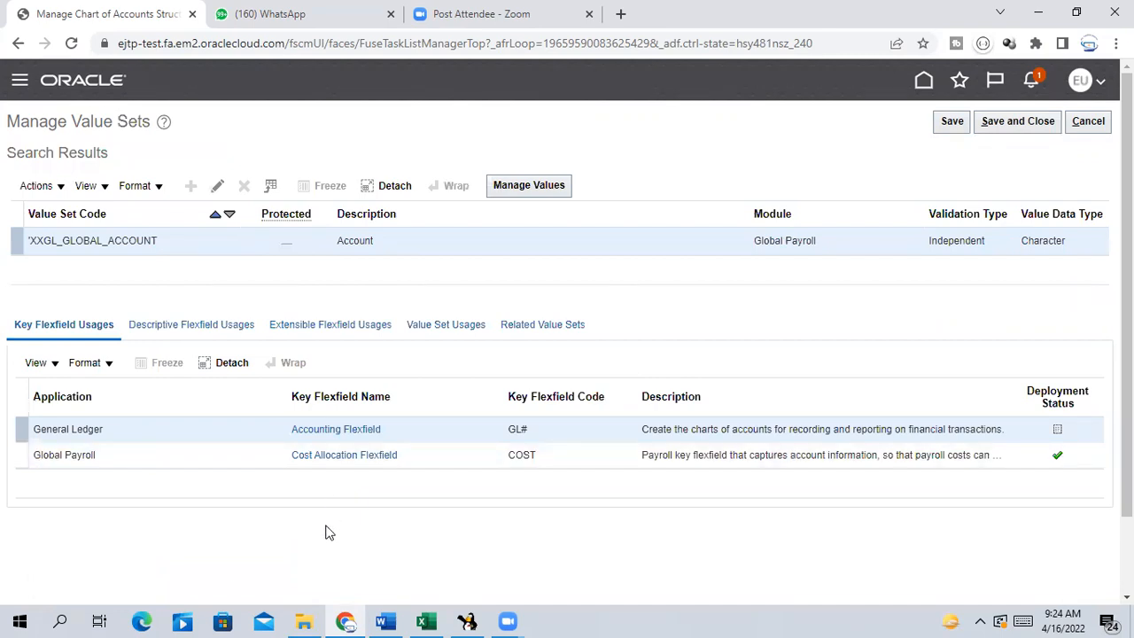
click(1041, 121)
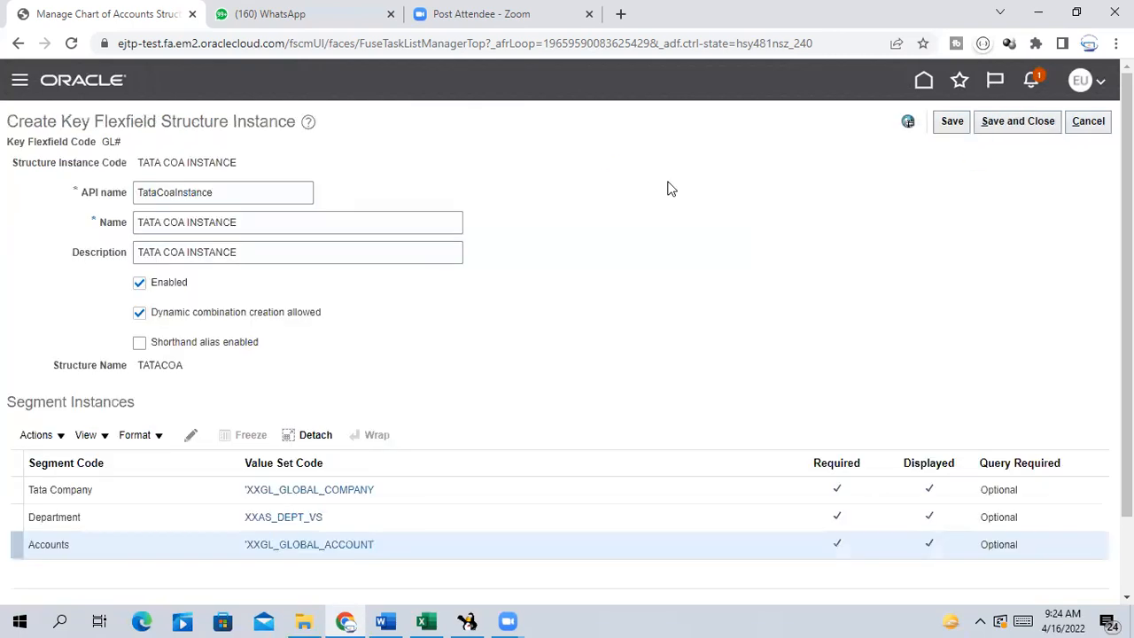
click(1037, 124)
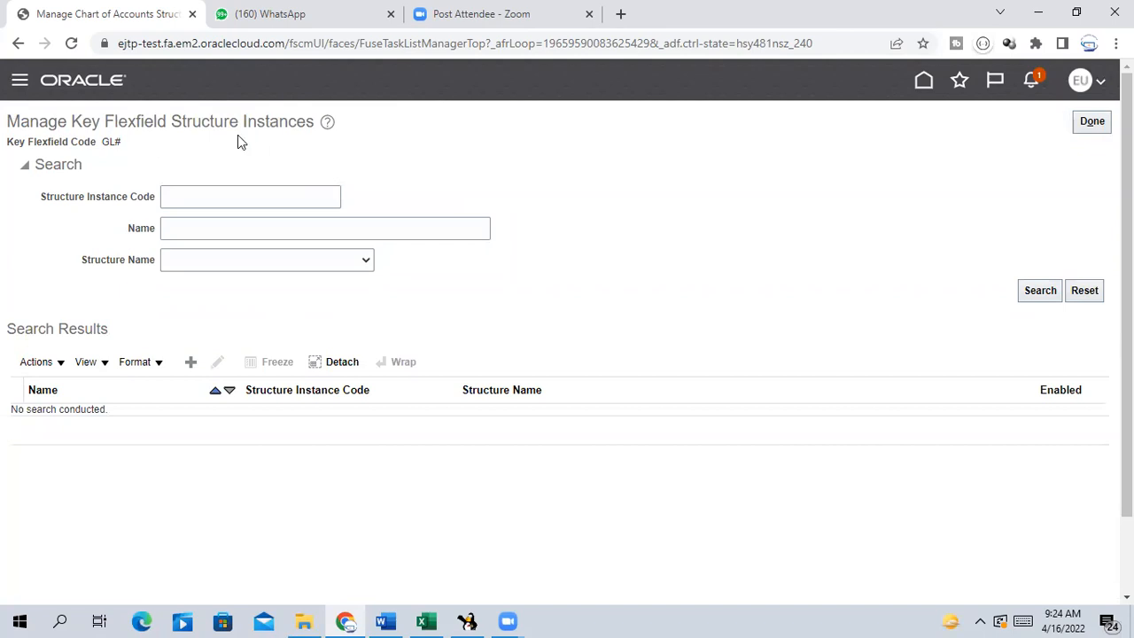
Leave the structure instances page and open Setup and Maintenance from the home page in a new browser tab.
click(1095, 124)
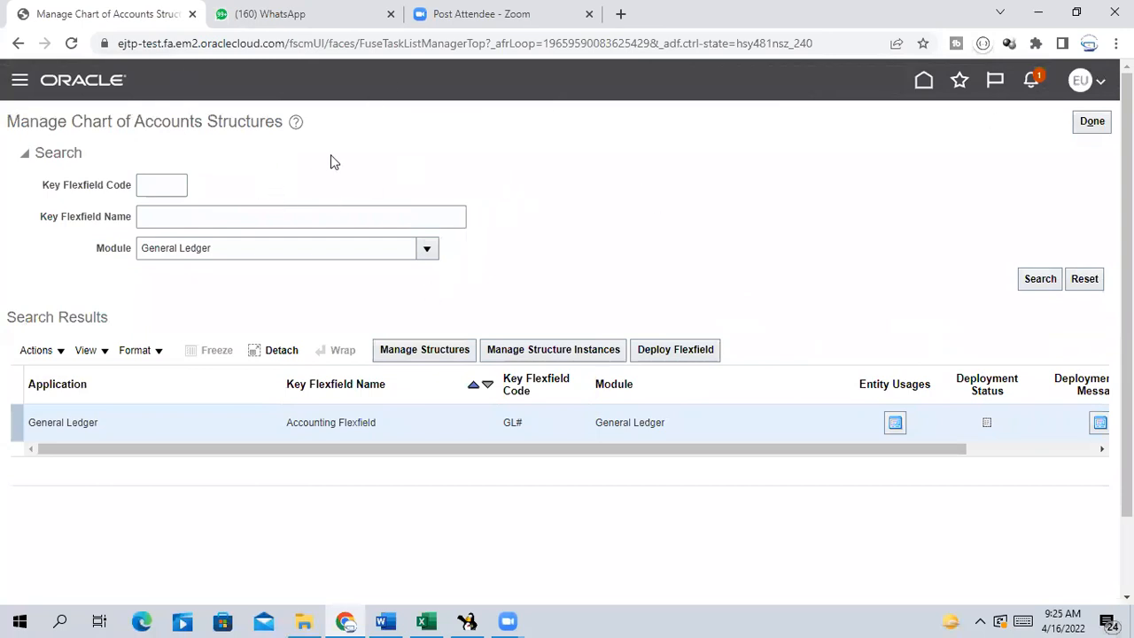
right_click(925, 89)
click(955, 97)
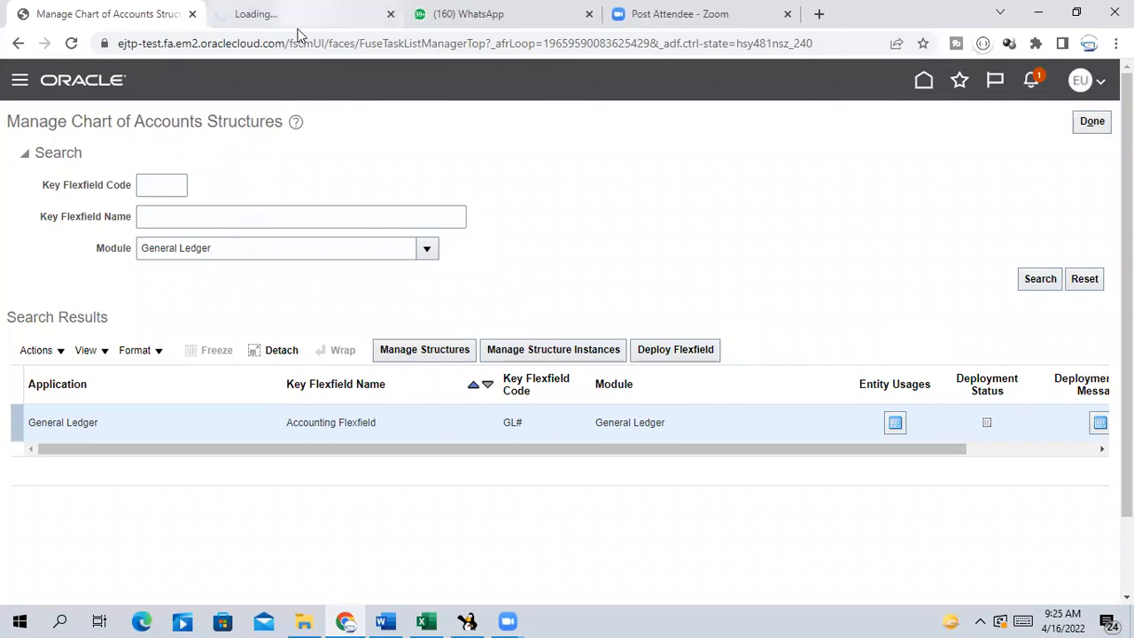
click(293, 15)
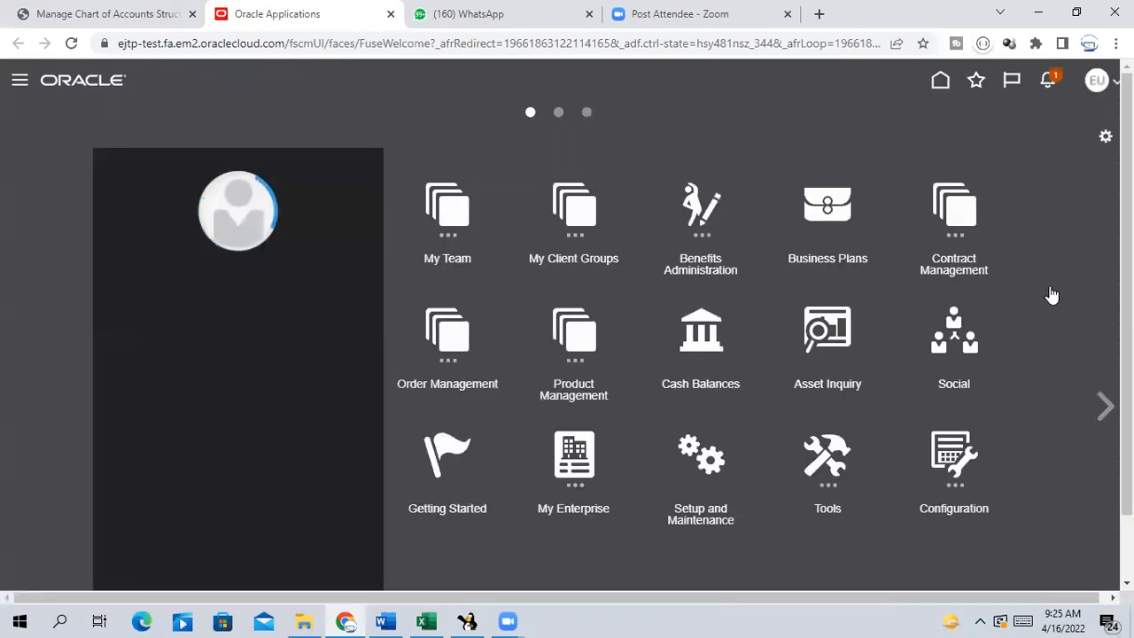
click(708, 468)
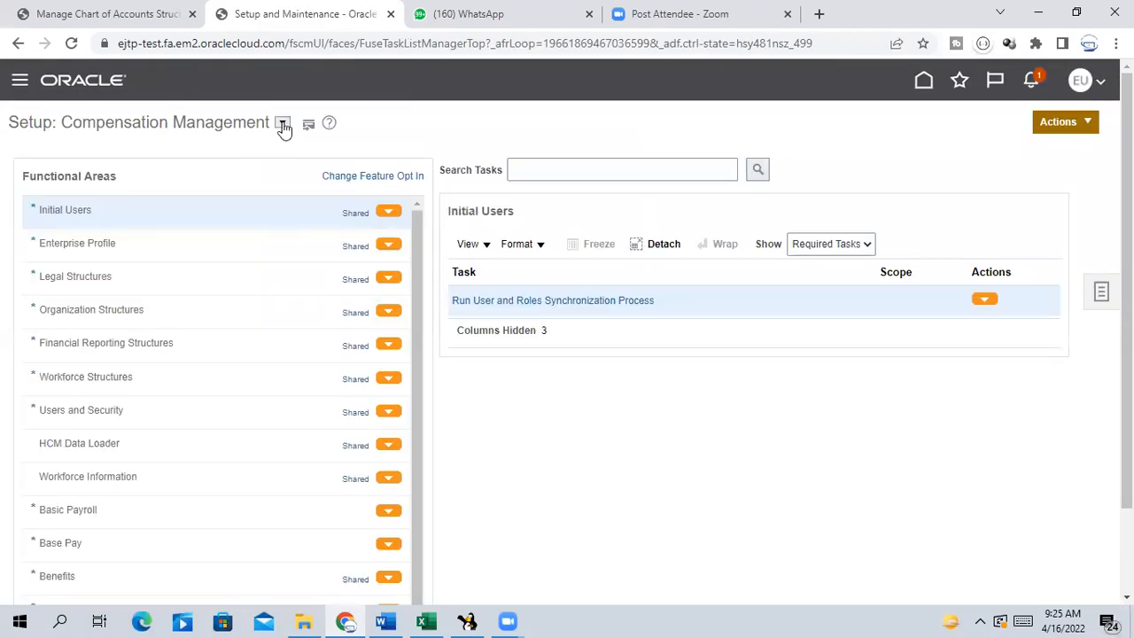
Switch the setup to Financials and close the old Manage Chart of Accounts Structures tab.
click(283, 125)
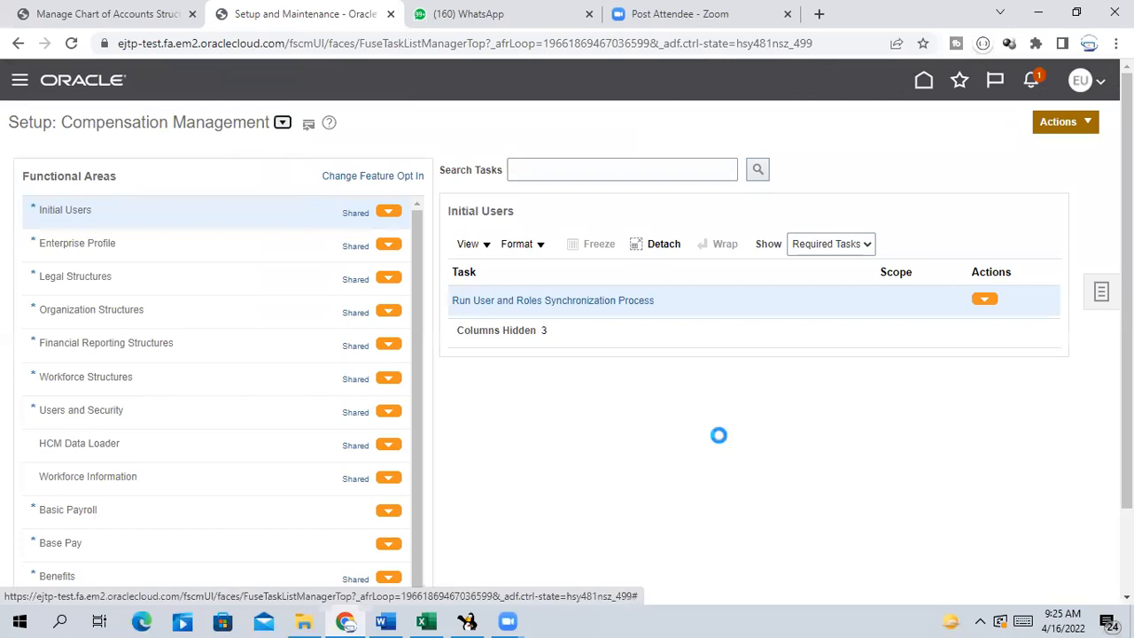
click(137, 16)
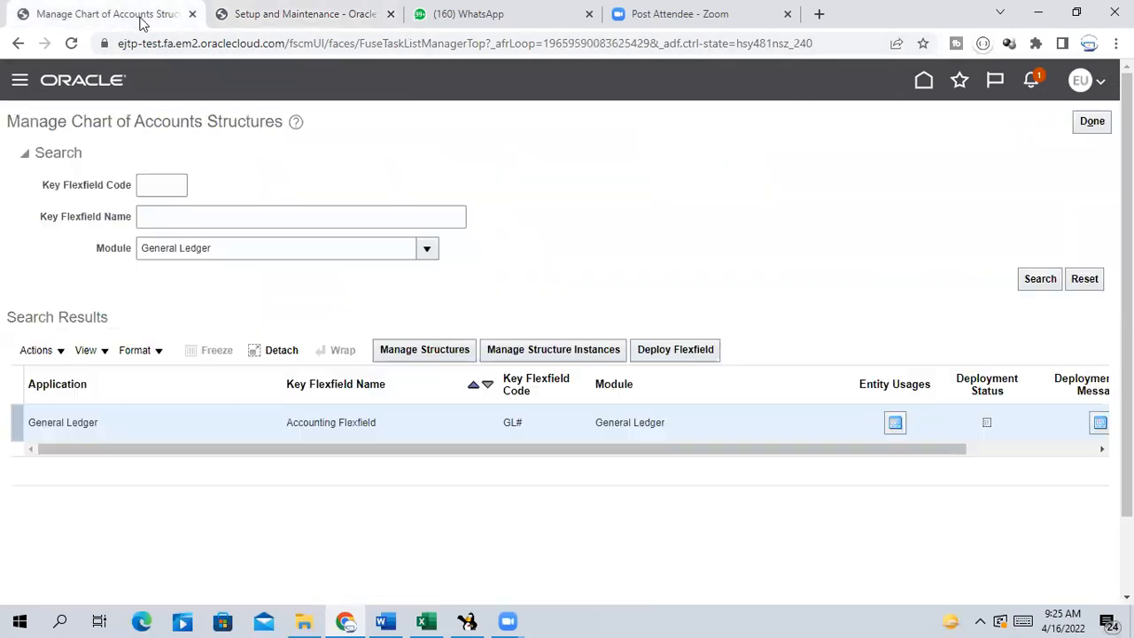
click(191, 14)
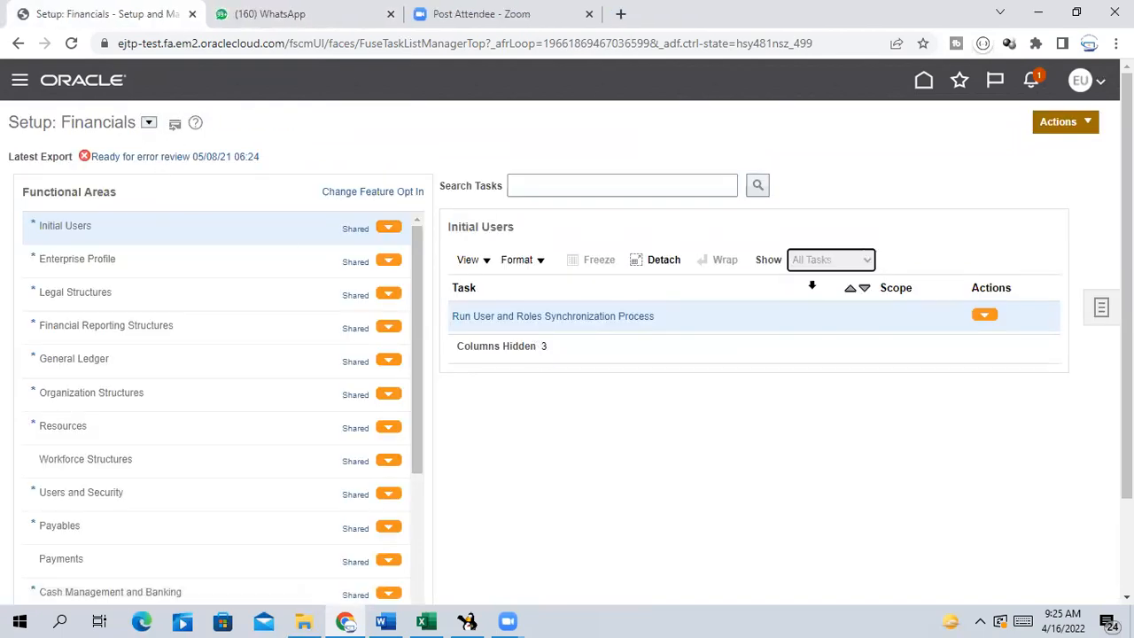
Select the General Ledger functional area and search the setup tasks for Manage Chart.
scroll(406, 232, down, 1)
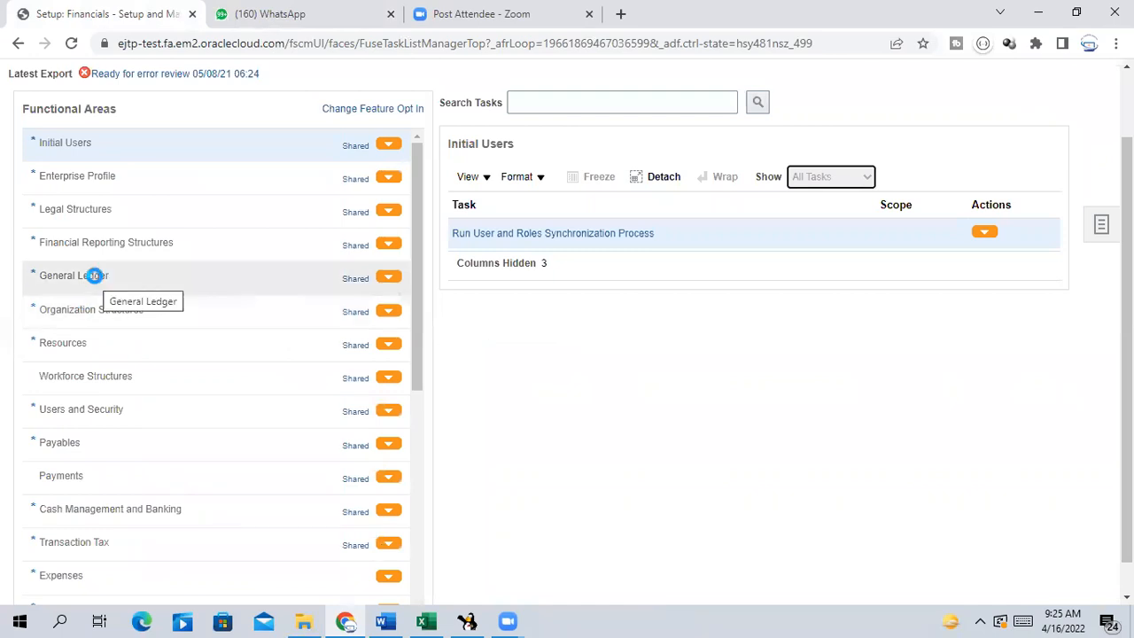
click(109, 280)
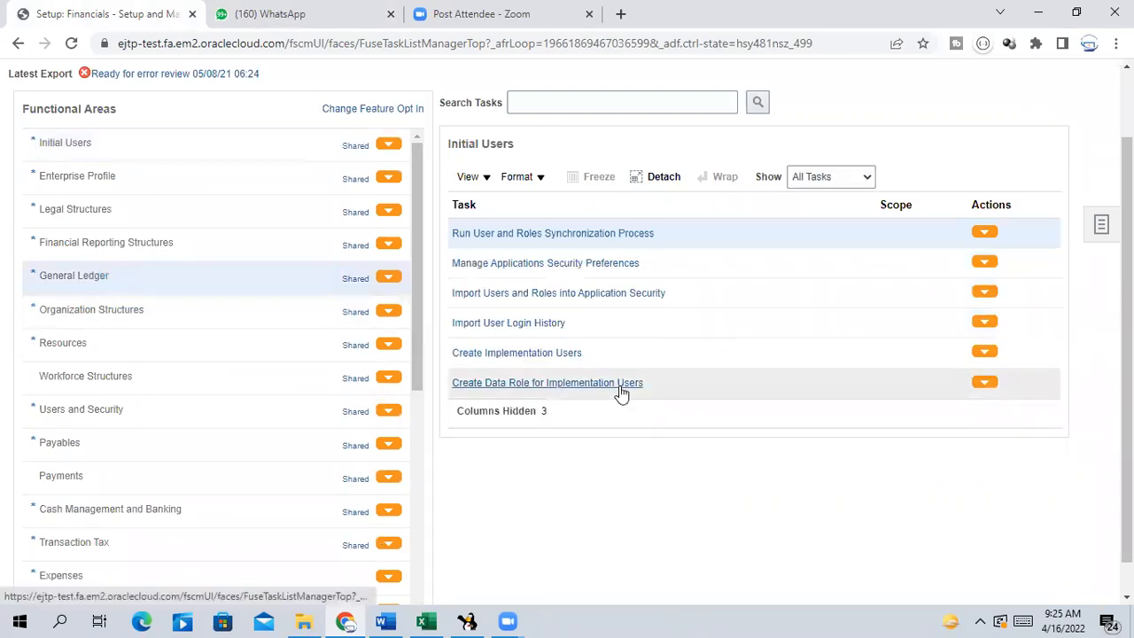
scroll(567, 159, up, 1)
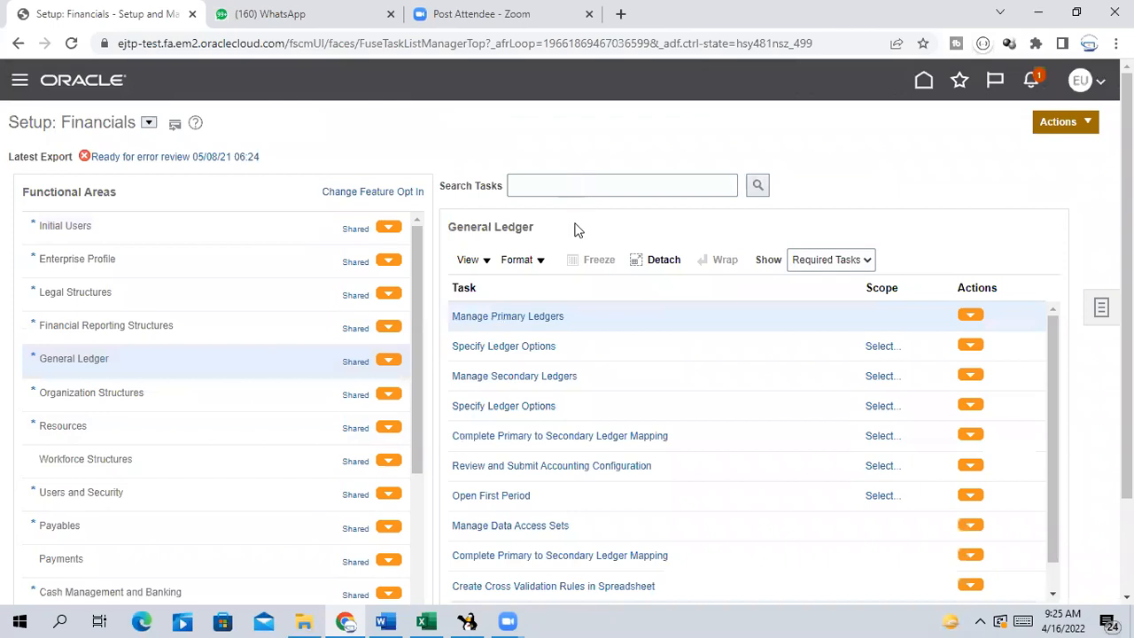
click(576, 186)
click(577, 229)
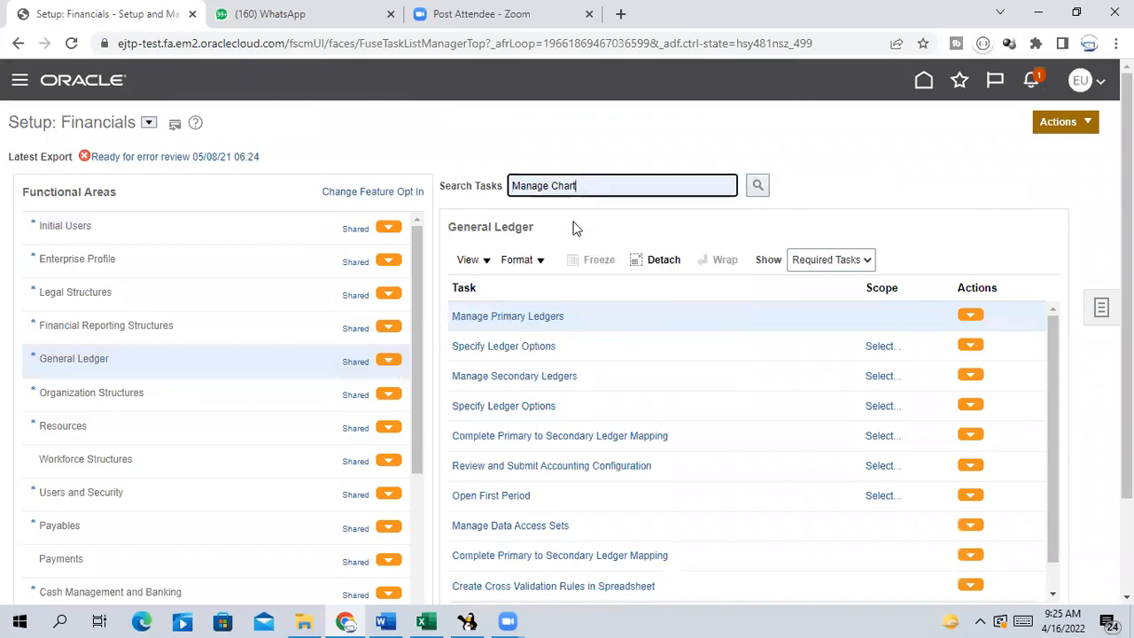
click(757, 187)
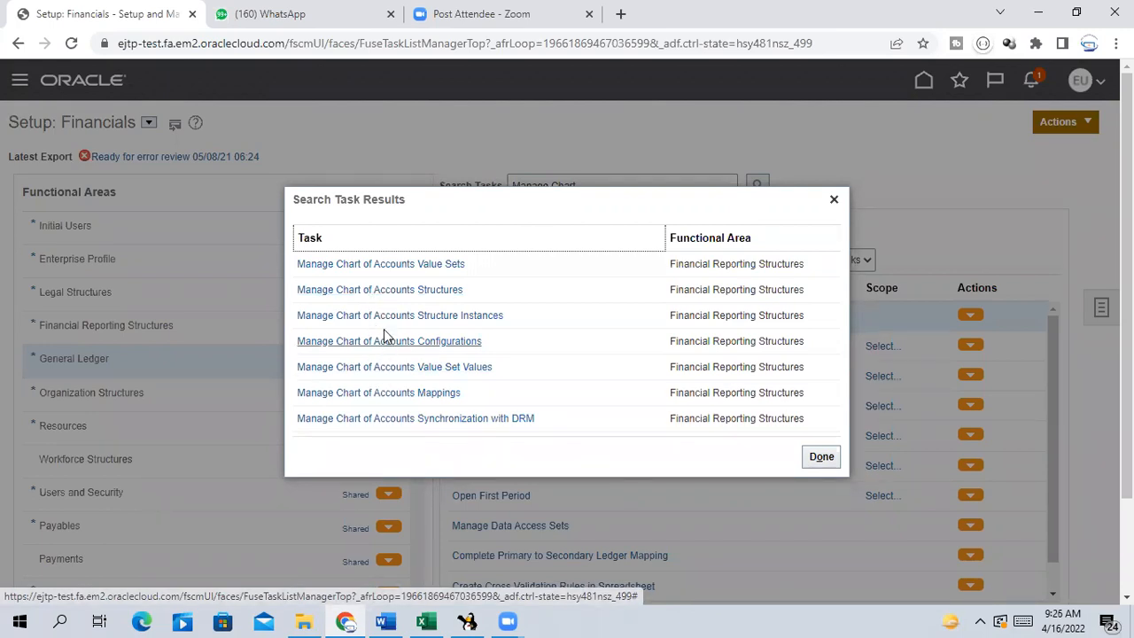
Open the Manage Chart of Accounts Structures task under Financial Reporting Structures.
click(408, 290)
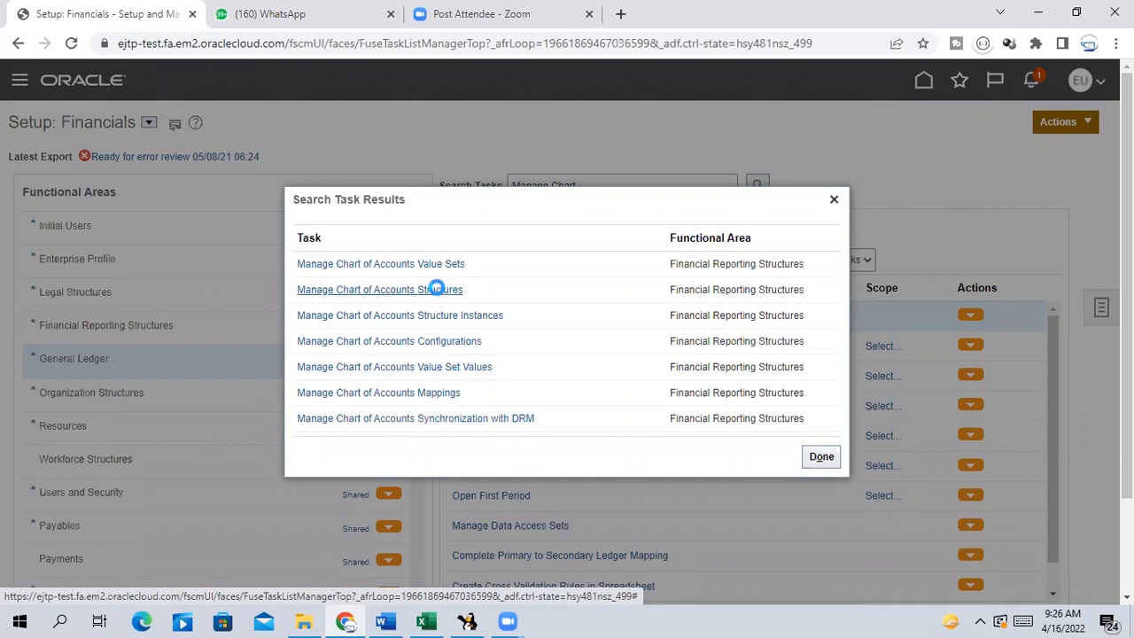
click(439, 292)
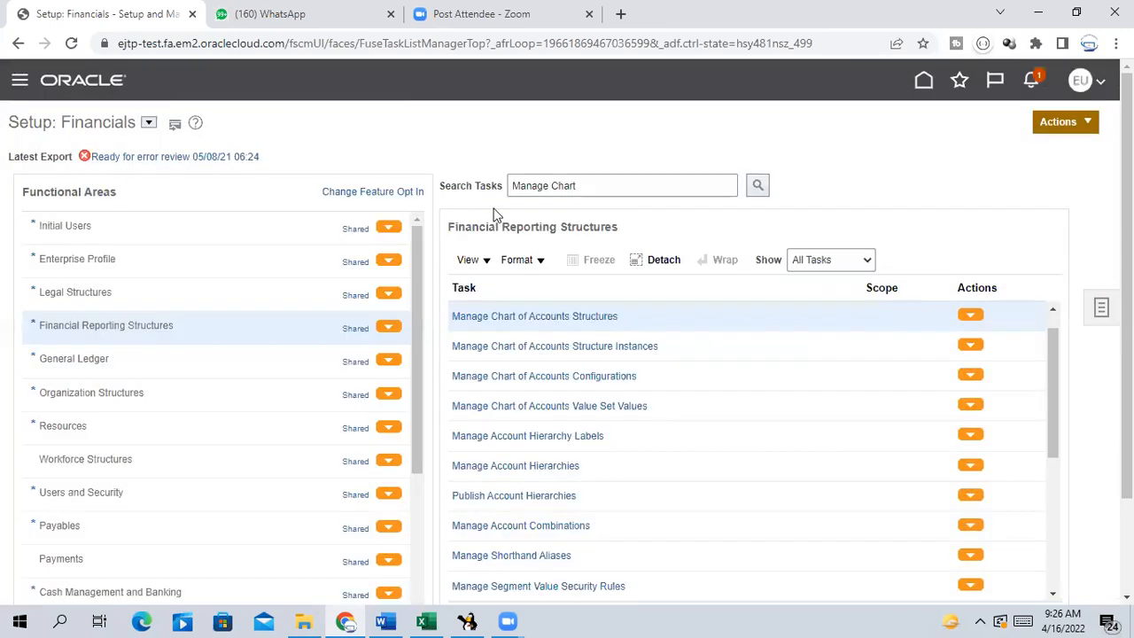
click(572, 319)
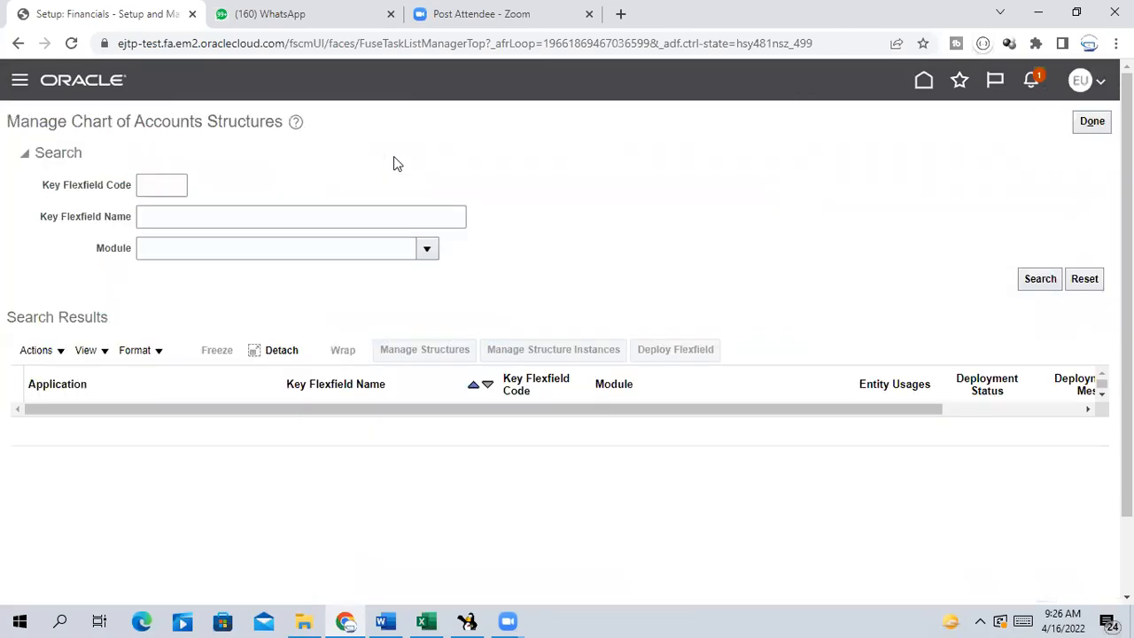
Search for key flexfields in the General Ledger module and select the Accounting Flexfield row.
click(428, 251)
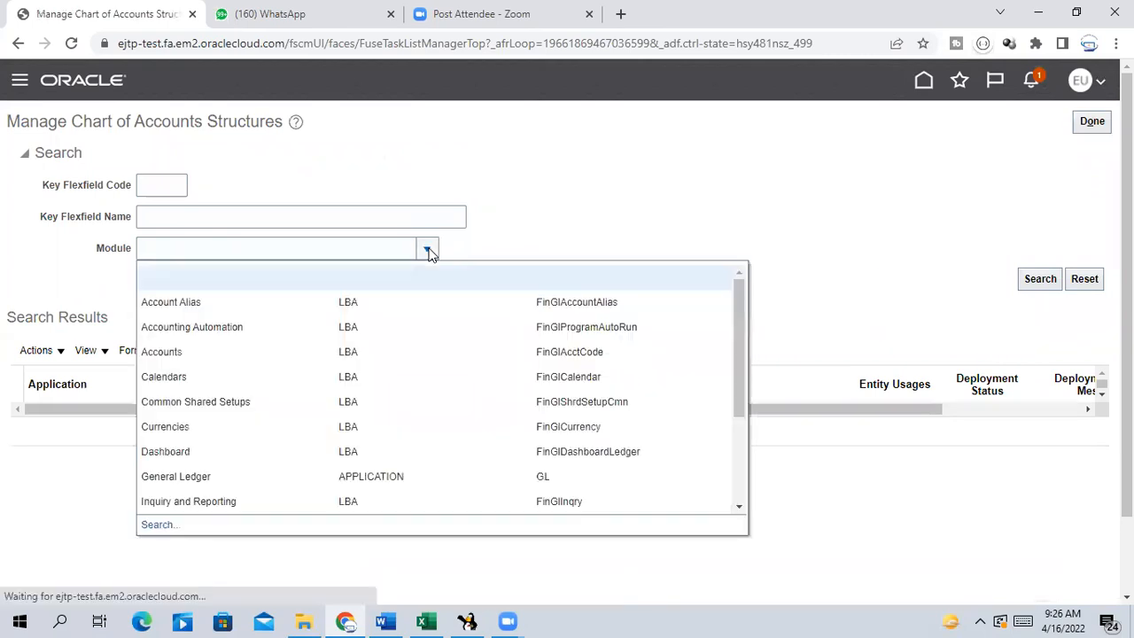
click(428, 251)
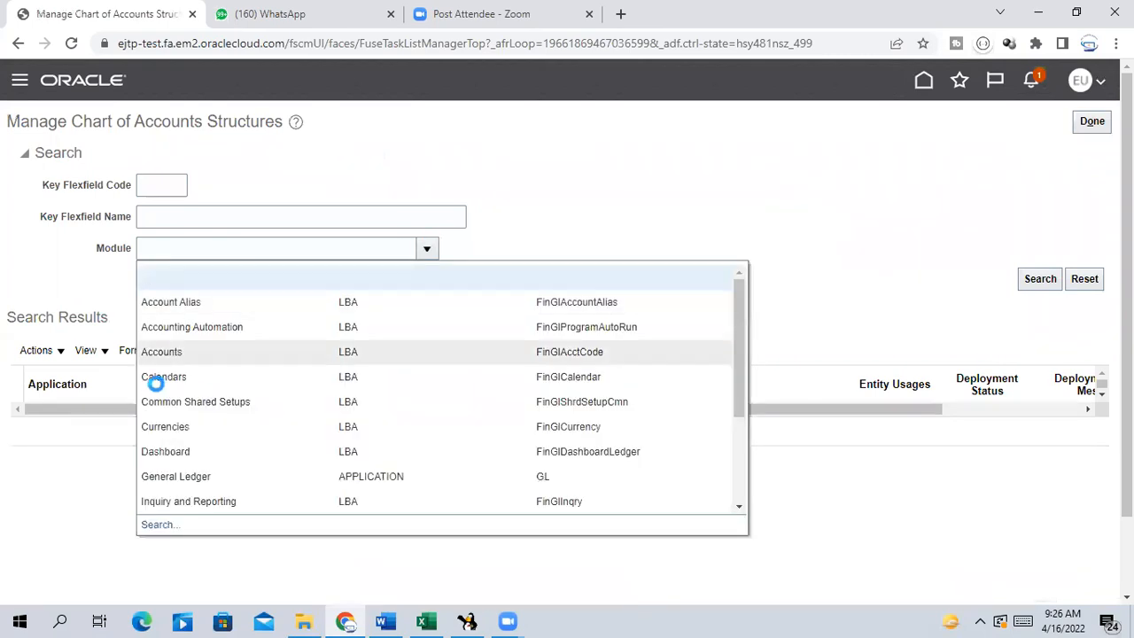
click(190, 476)
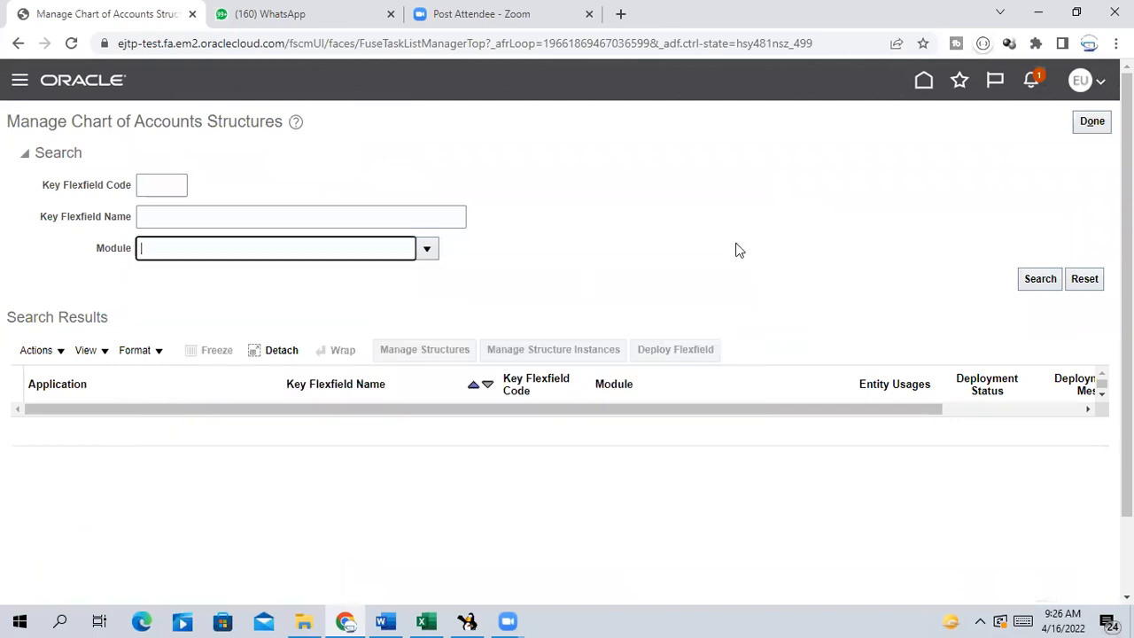
click(1043, 282)
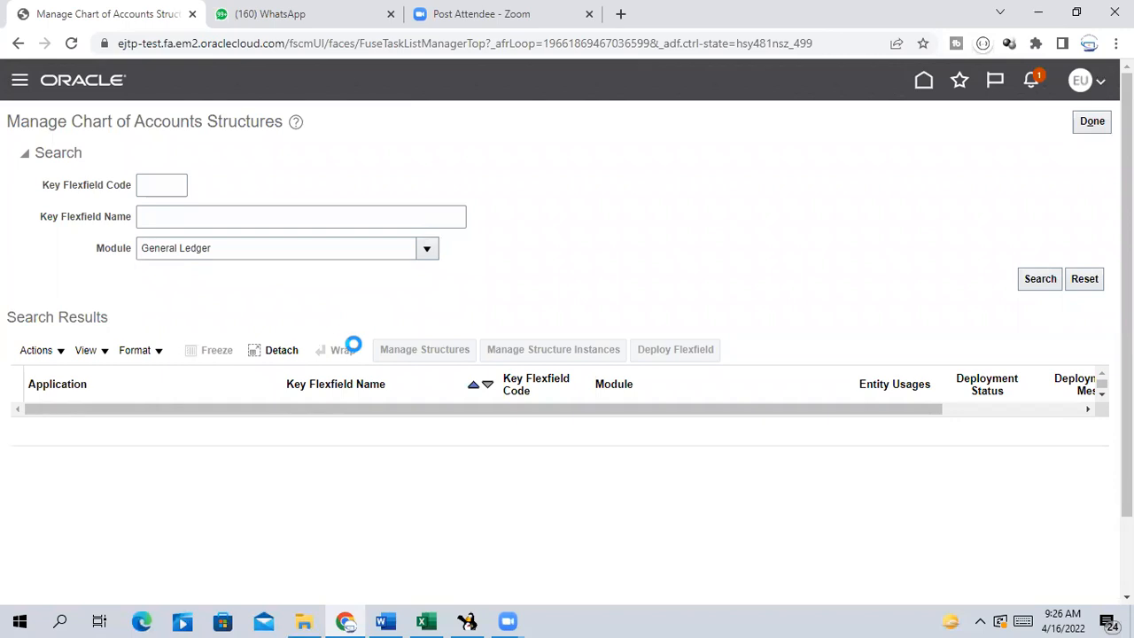
click(152, 427)
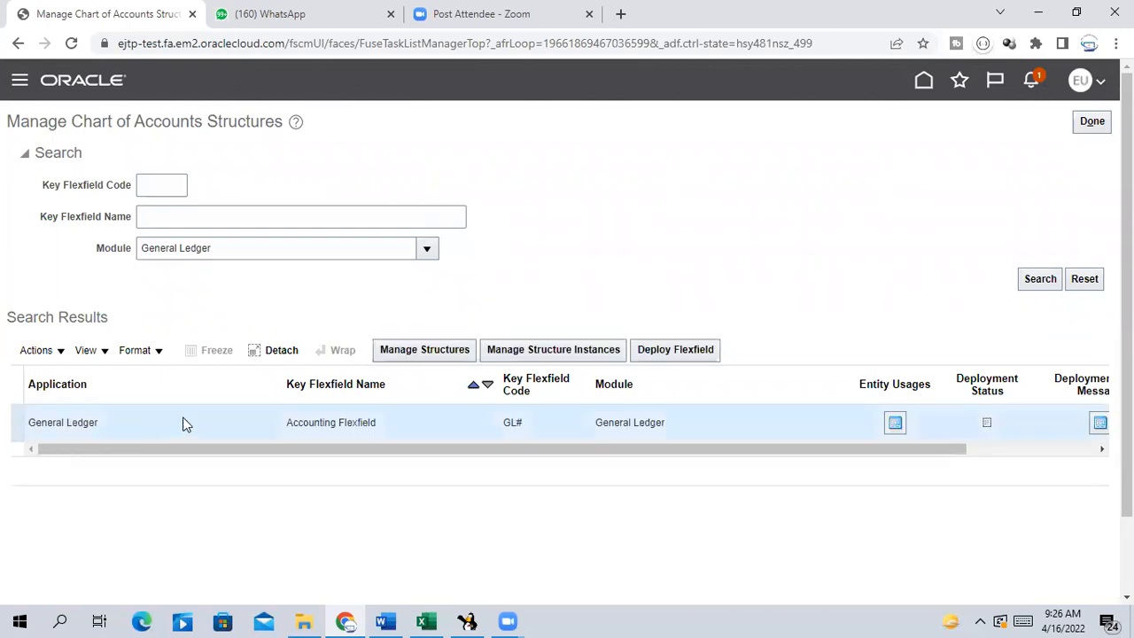
Search the Accounting Flexfield's structures by the name TATA and open the TATACOA structure for editing.
click(435, 352)
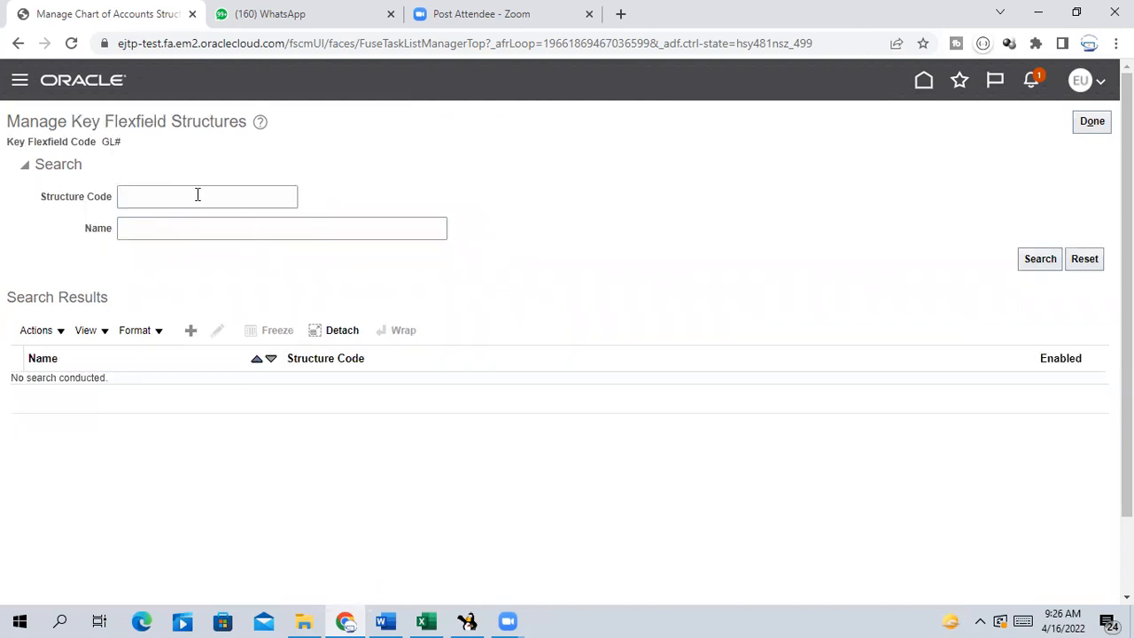
click(165, 227)
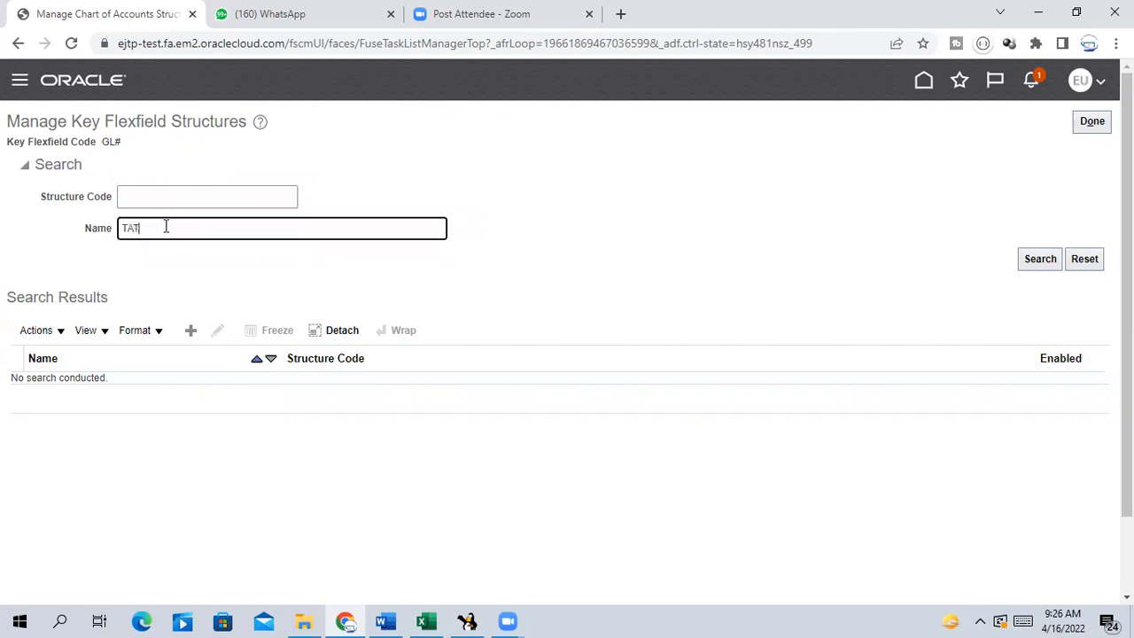
click(1033, 264)
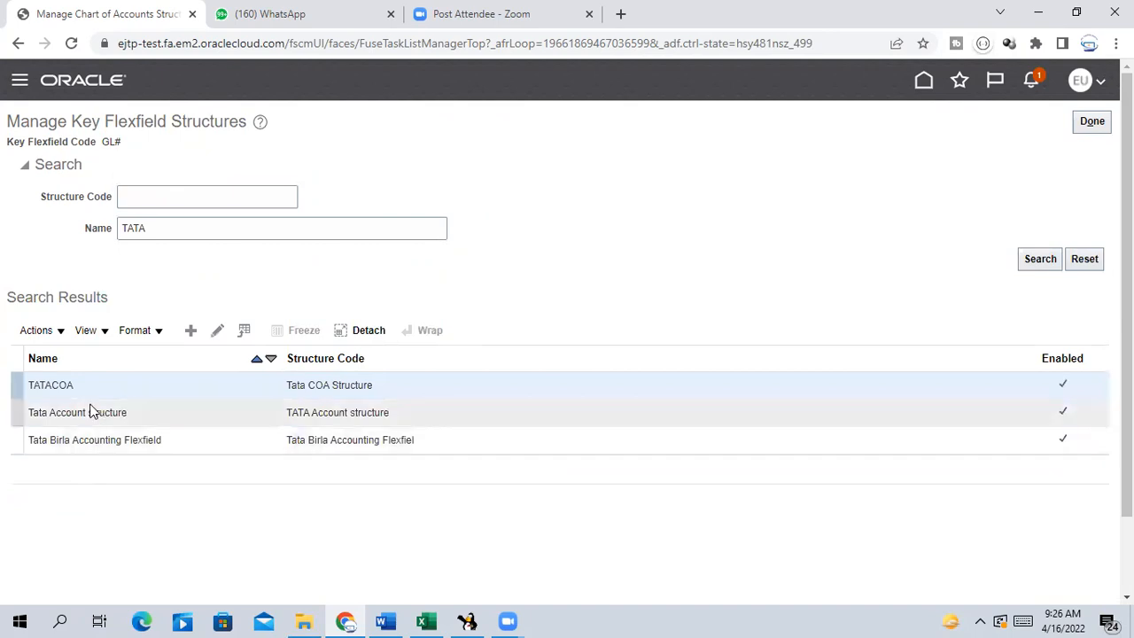
click(222, 332)
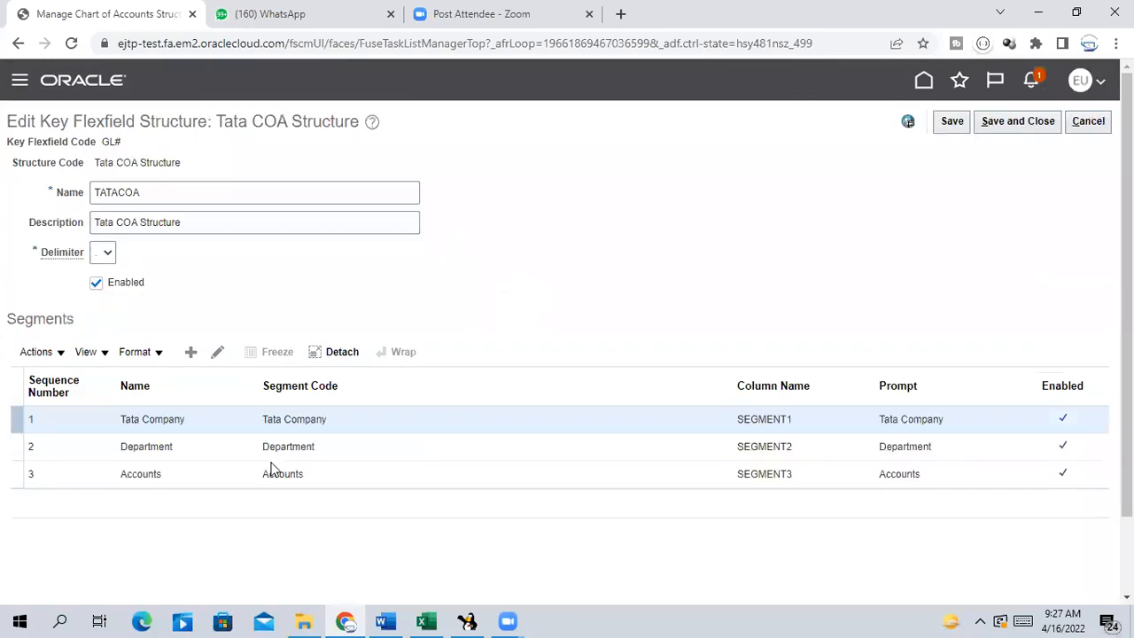
Open the Tata Company segment, review its selected segment label and default value set, and save and close it.
scroll(210, 430, down, 1)
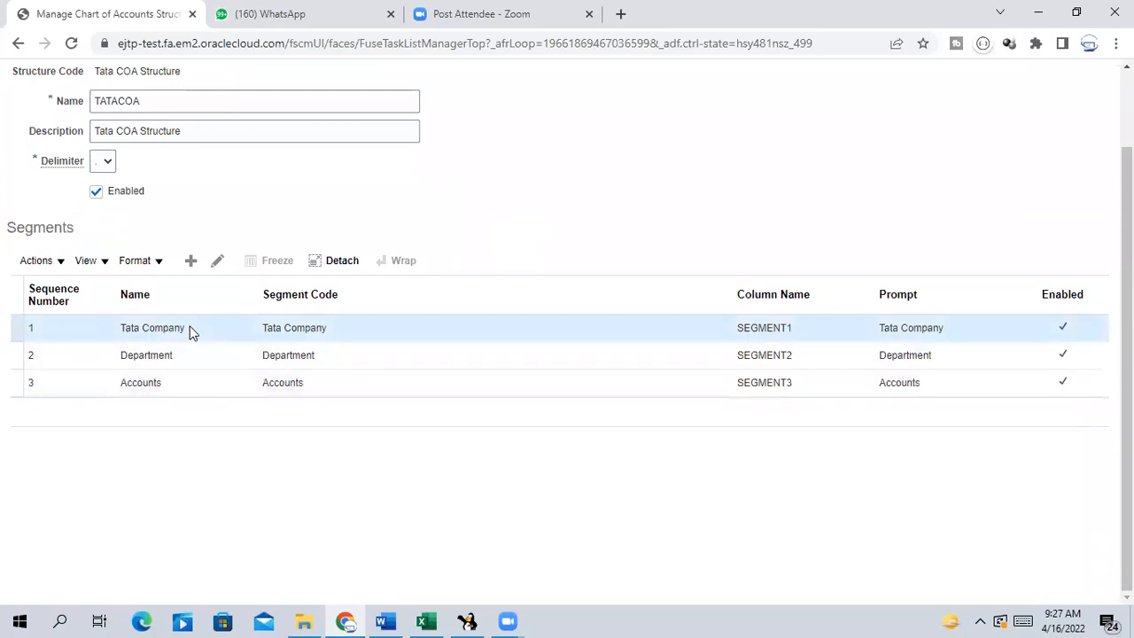
click(220, 263)
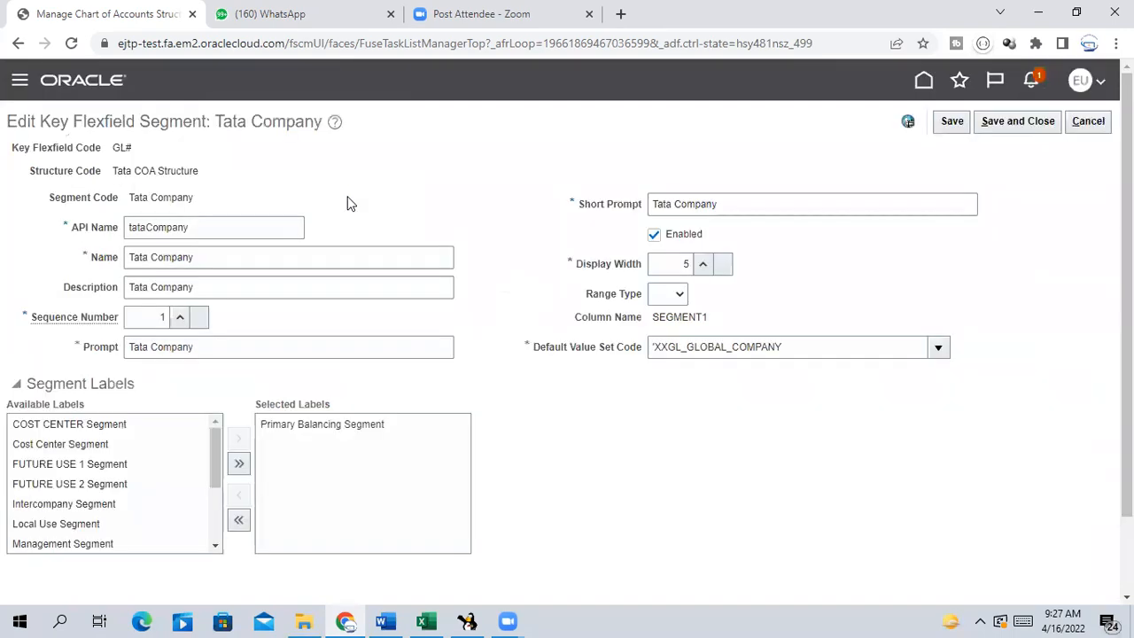
click(340, 426)
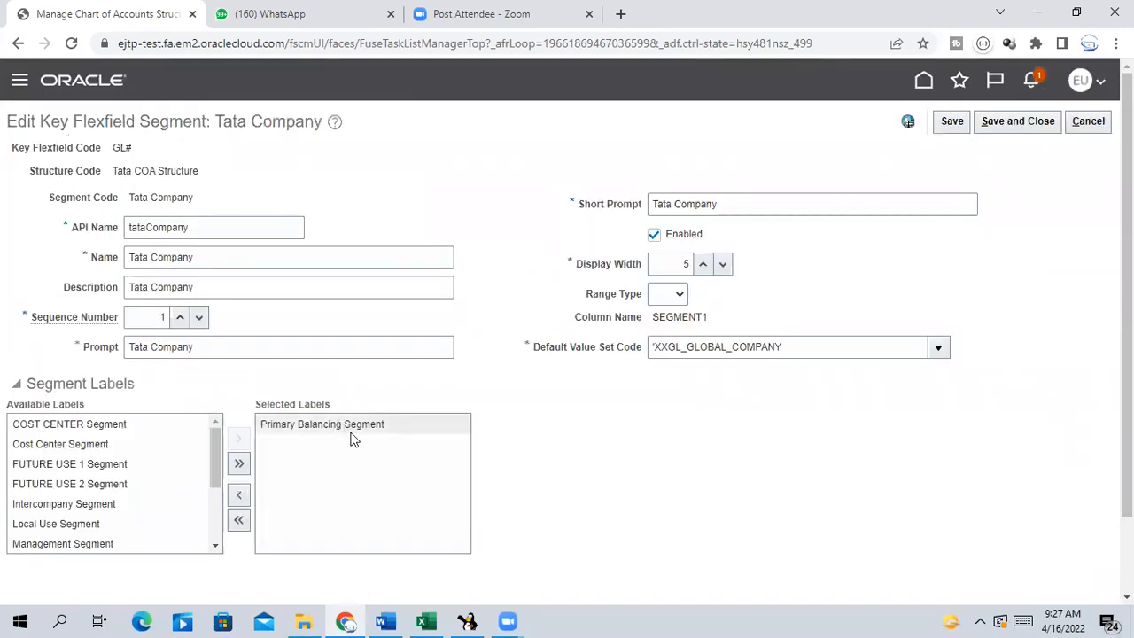
scroll(451, 557, down, 2)
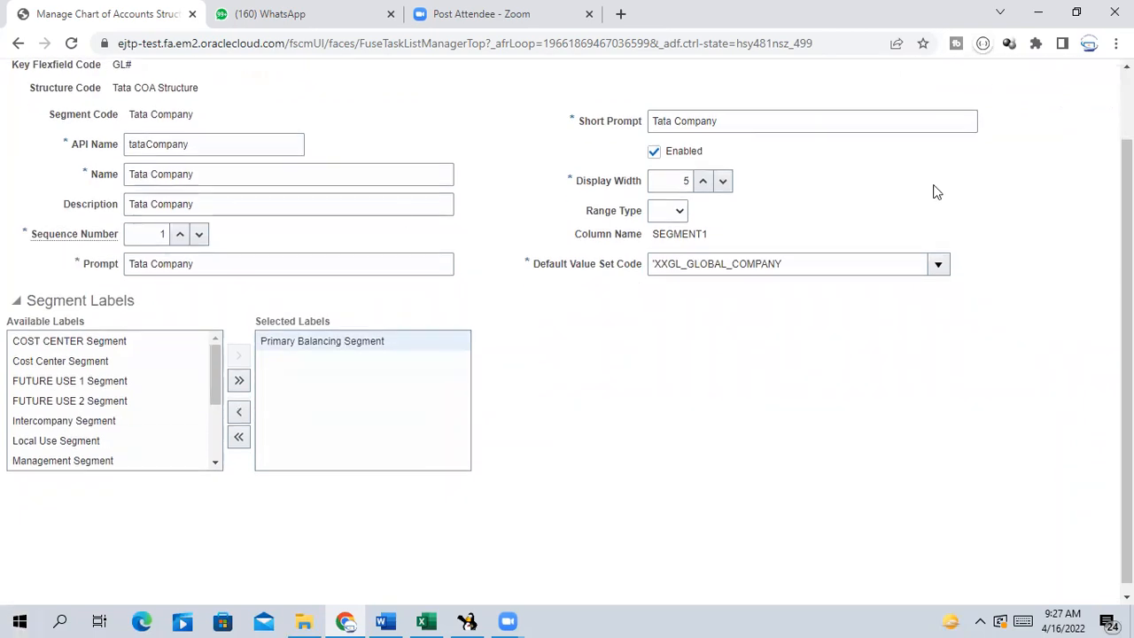
scroll(1006, 204, up, 2)
click(1018, 120)
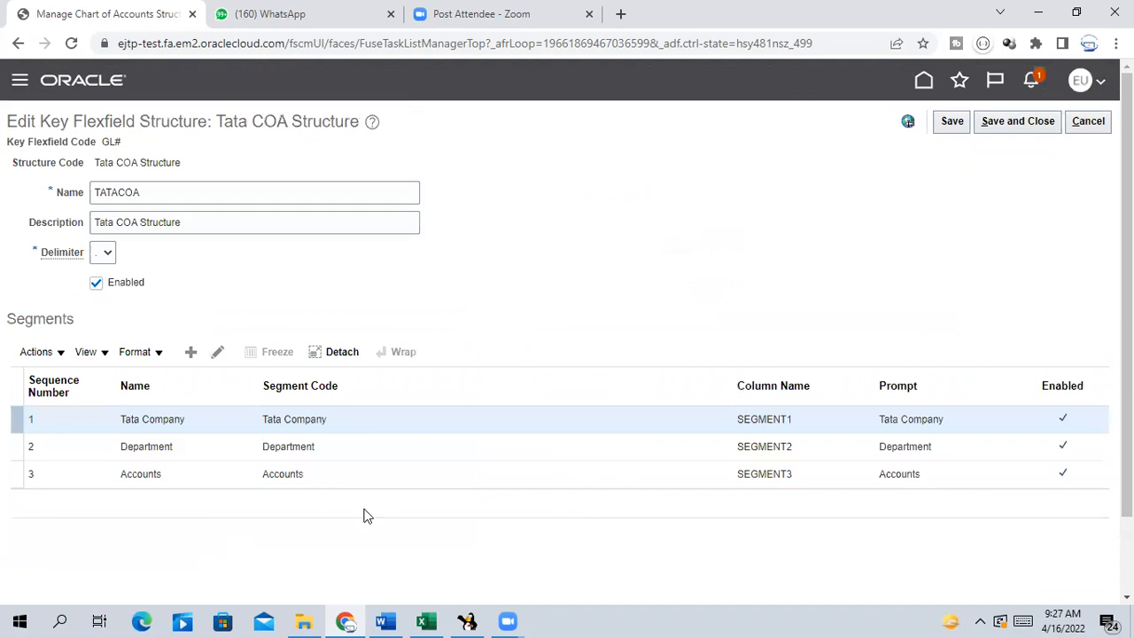
Open the Accounts segment, review its segment label and default value set, and save and close it.
click(188, 473)
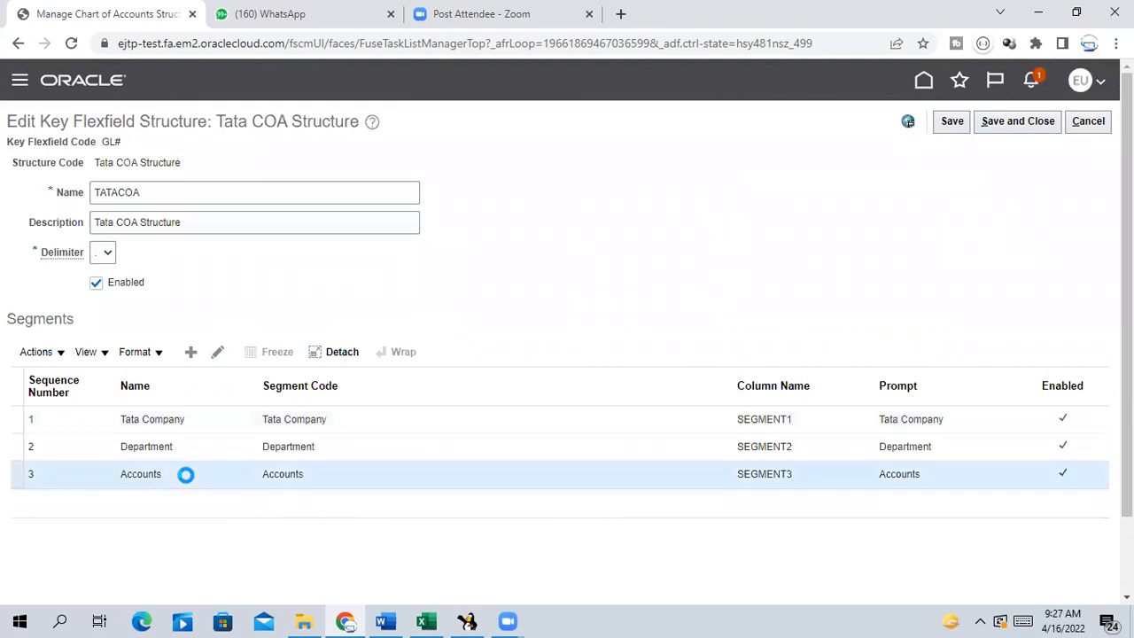
click(218, 352)
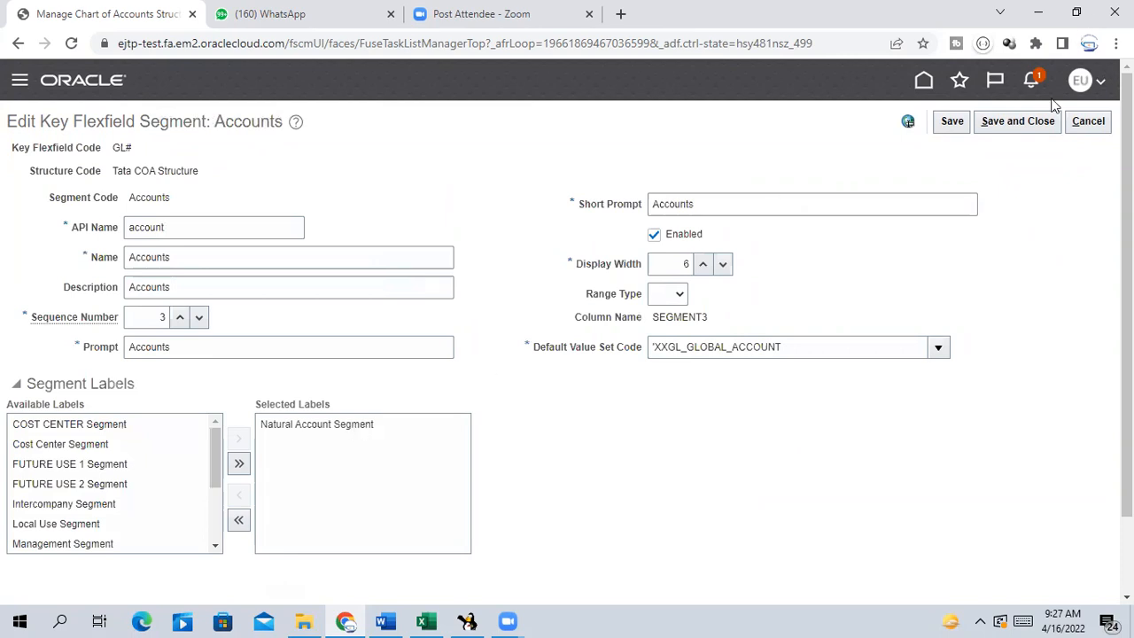
click(1020, 121)
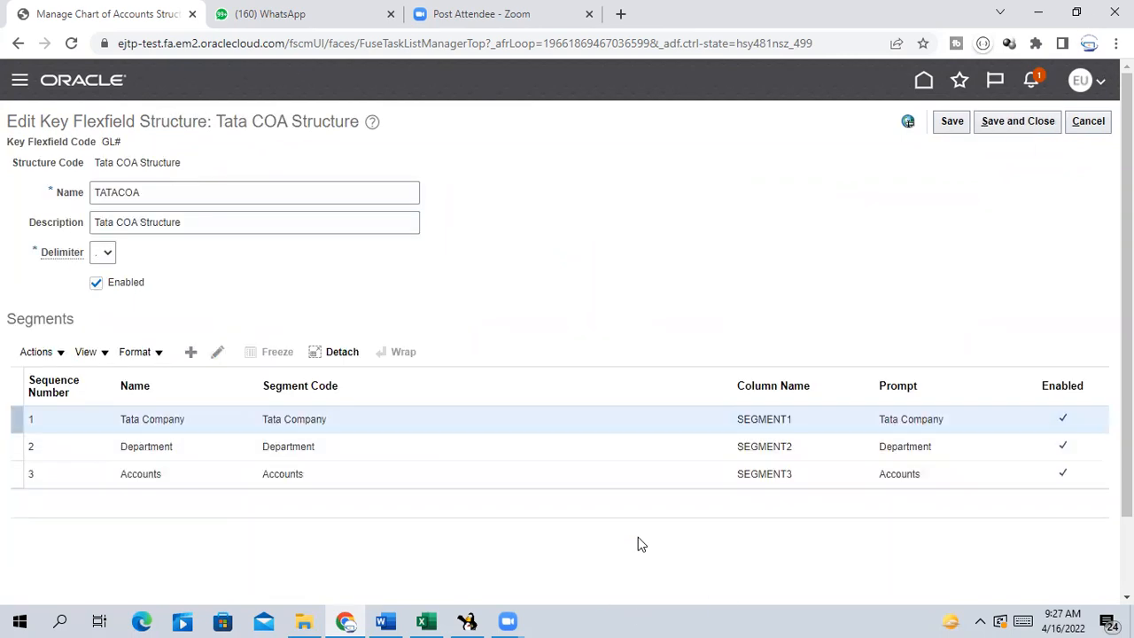
Save and close the Tata COA Structure and open the Accounting Flexfield's structure instances.
click(1031, 129)
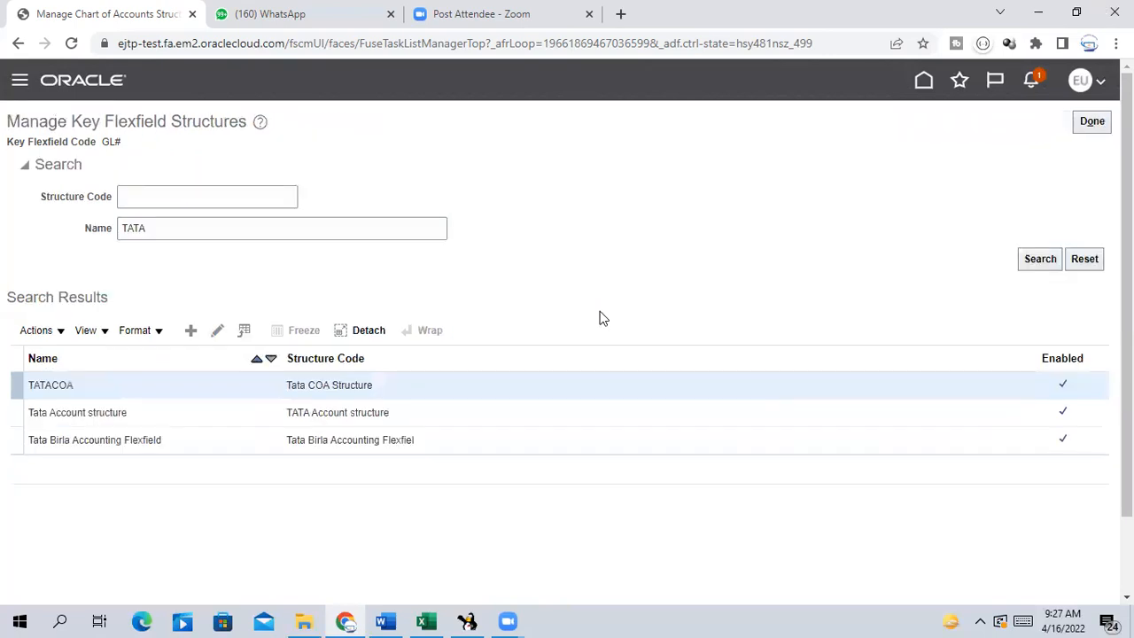
click(1097, 124)
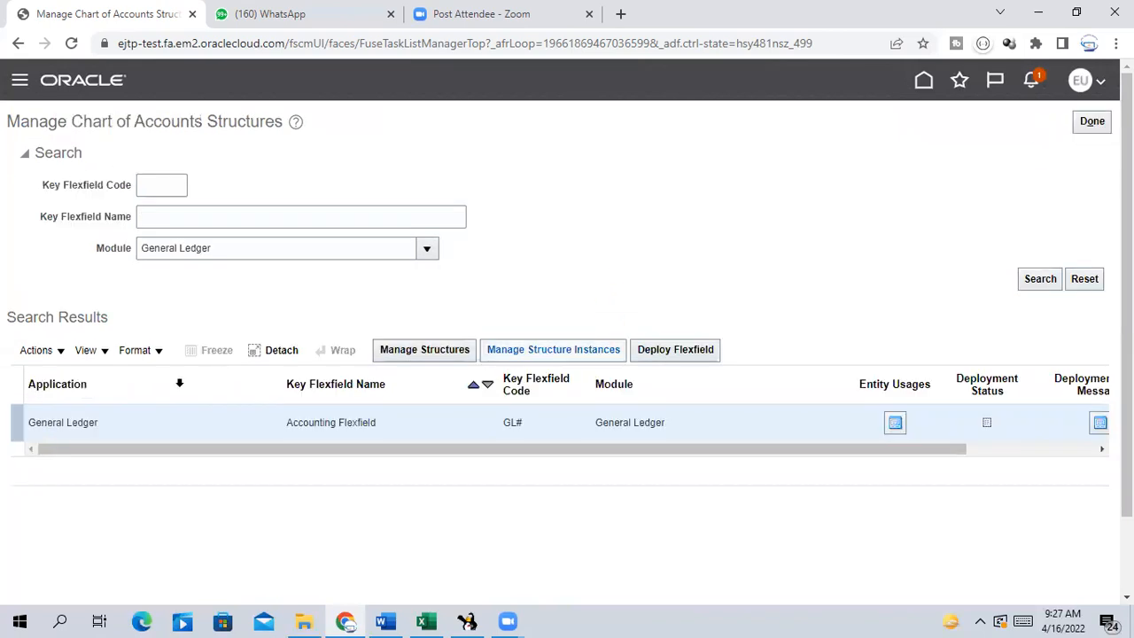
click(542, 352)
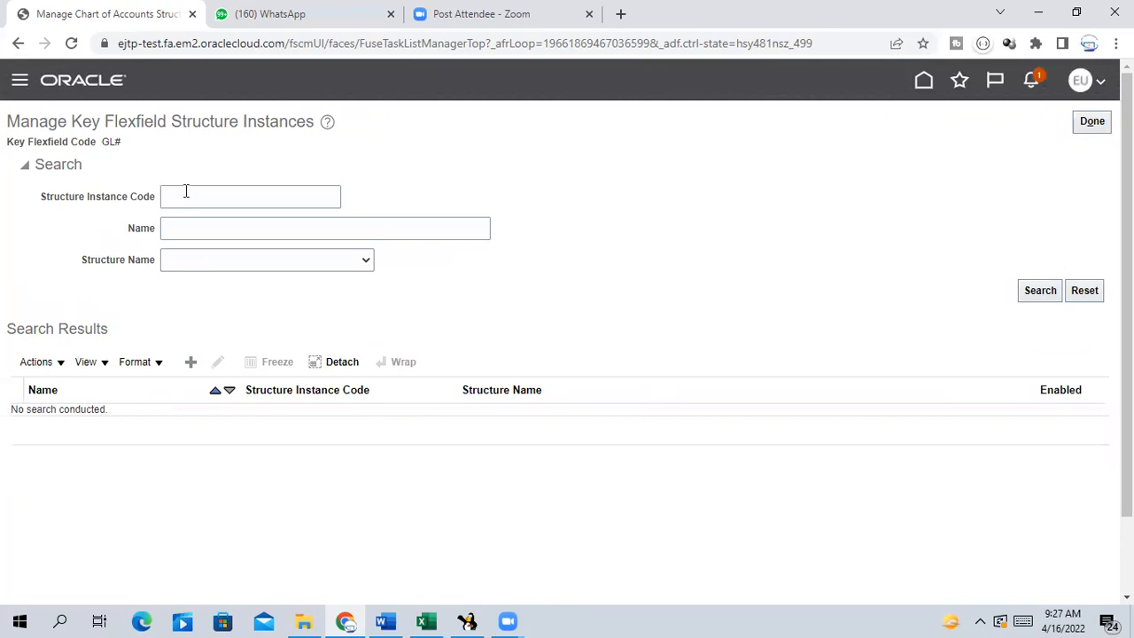
Search the Accounting Flexfield's structure instances by the name TATA and open TATA COA INSTANCE for editing.
click(186, 191)
click(289, 221)
text(TATA)
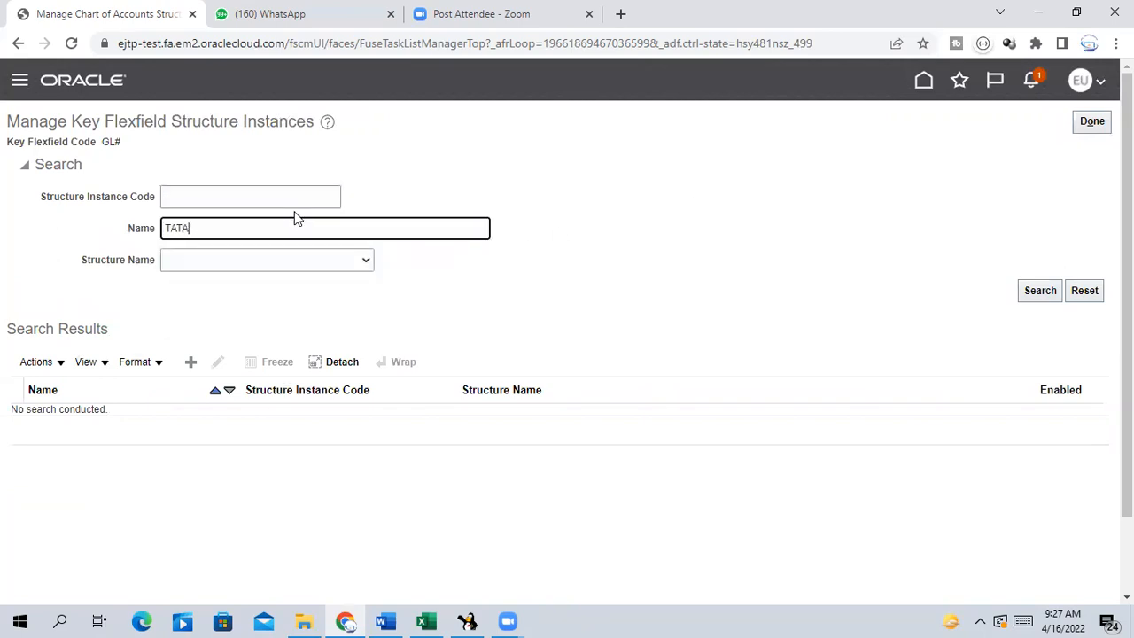
click(1041, 290)
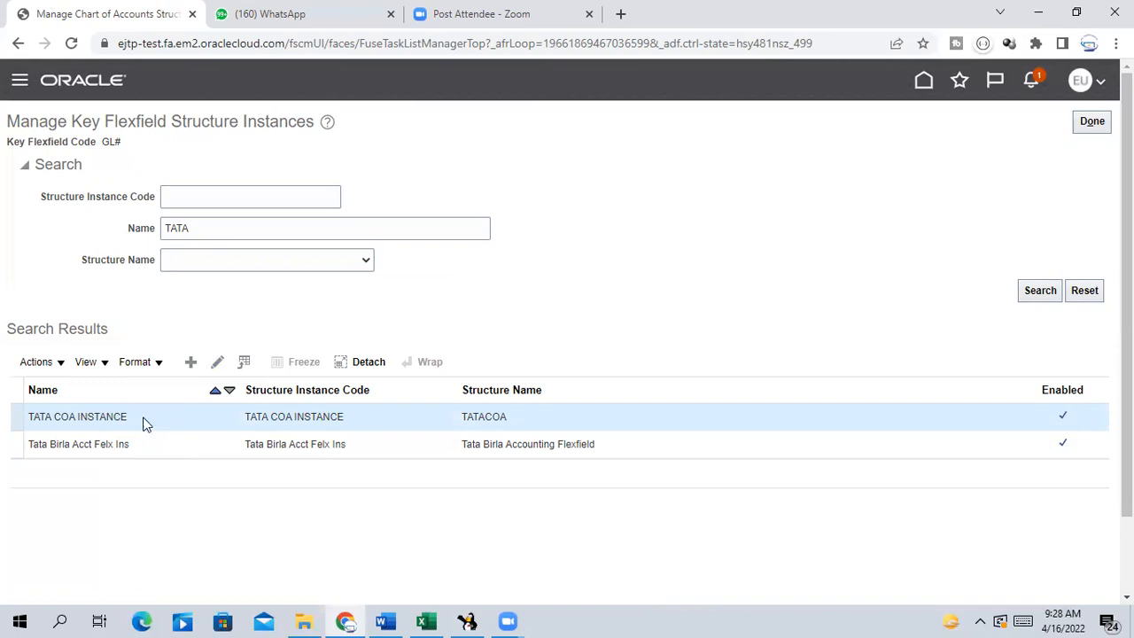
click(219, 364)
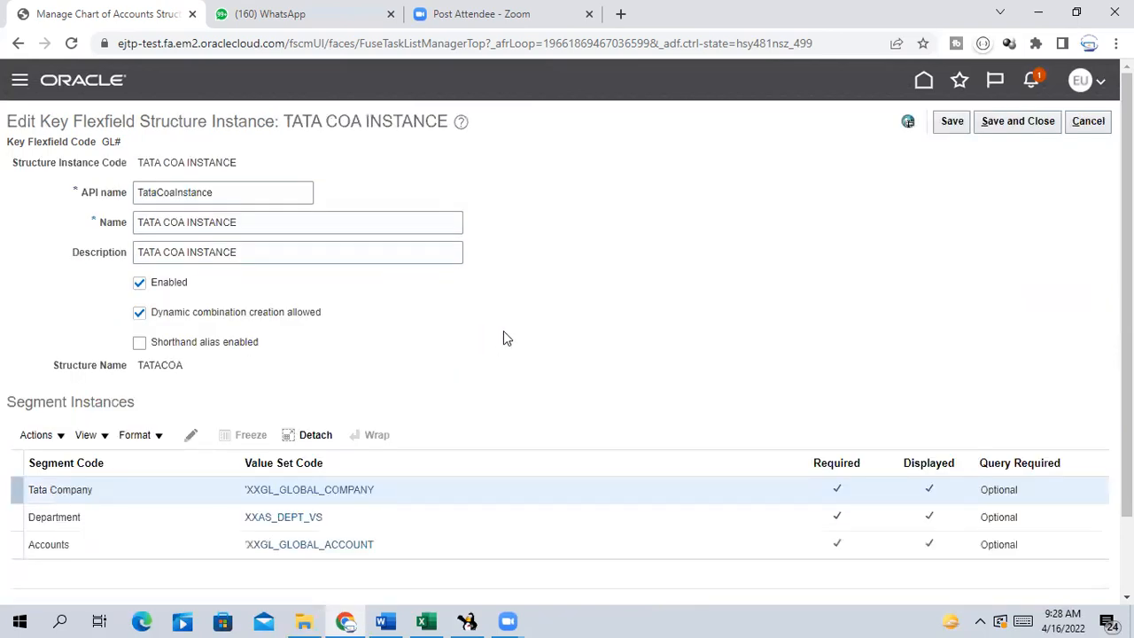
Open the Tata Company segment's XXGL_GLOBAL_COMPANY value set, list its values for review, and save and close back to the structure instance.
scroll(512, 331, down, 2)
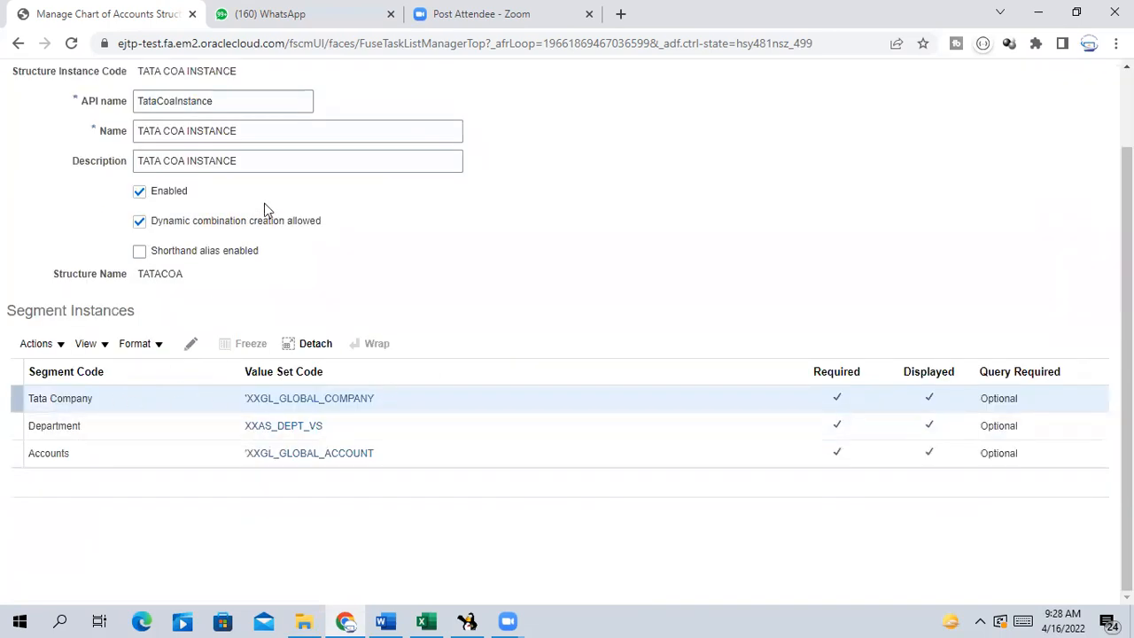
scroll(368, 279, up, 2)
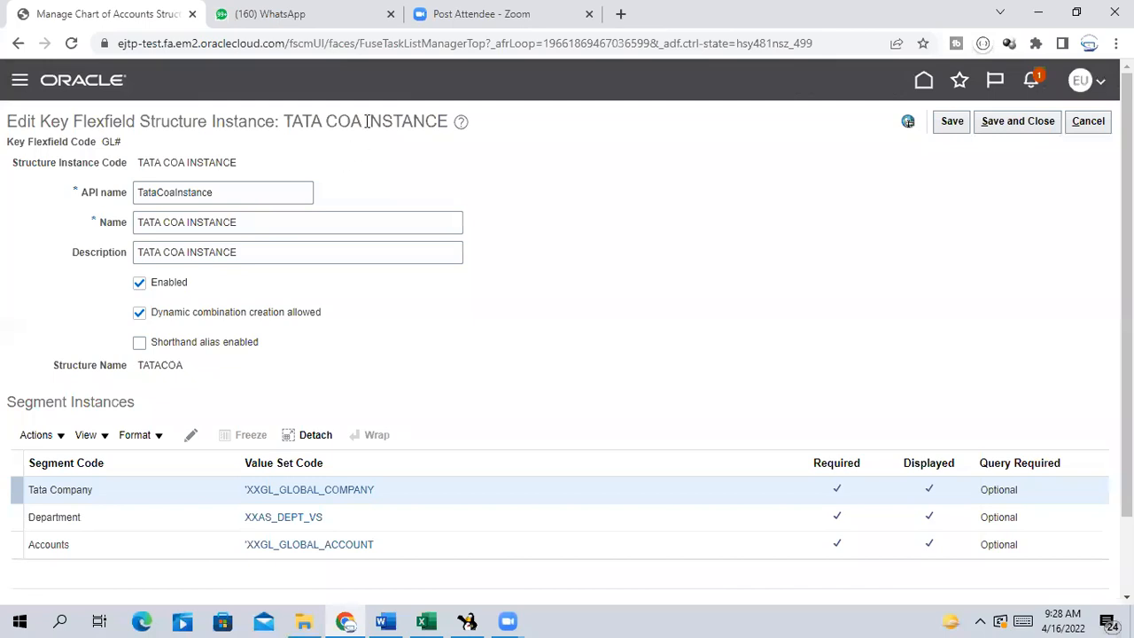
drag(366, 122, 486, 129)
scroll(491, 304, down, 2)
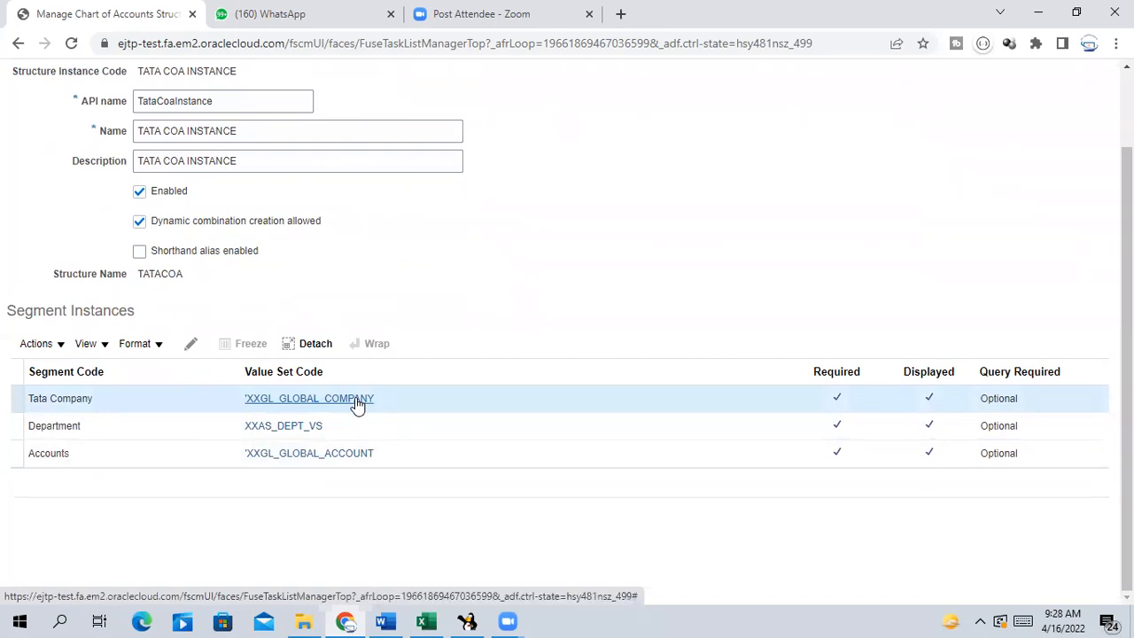
click(357, 400)
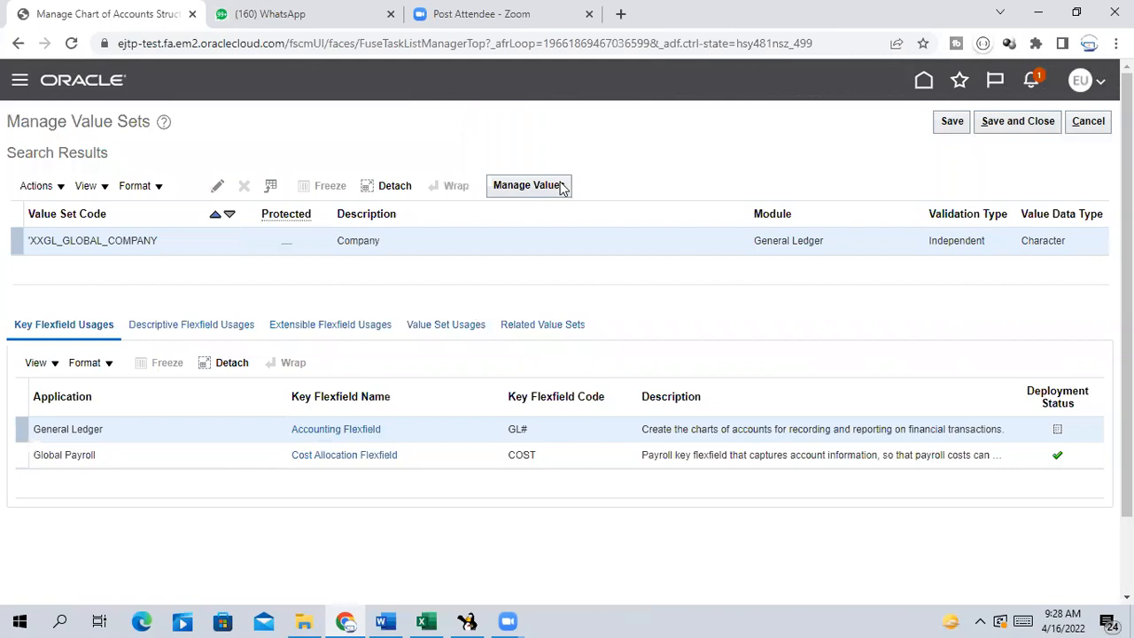
click(568, 187)
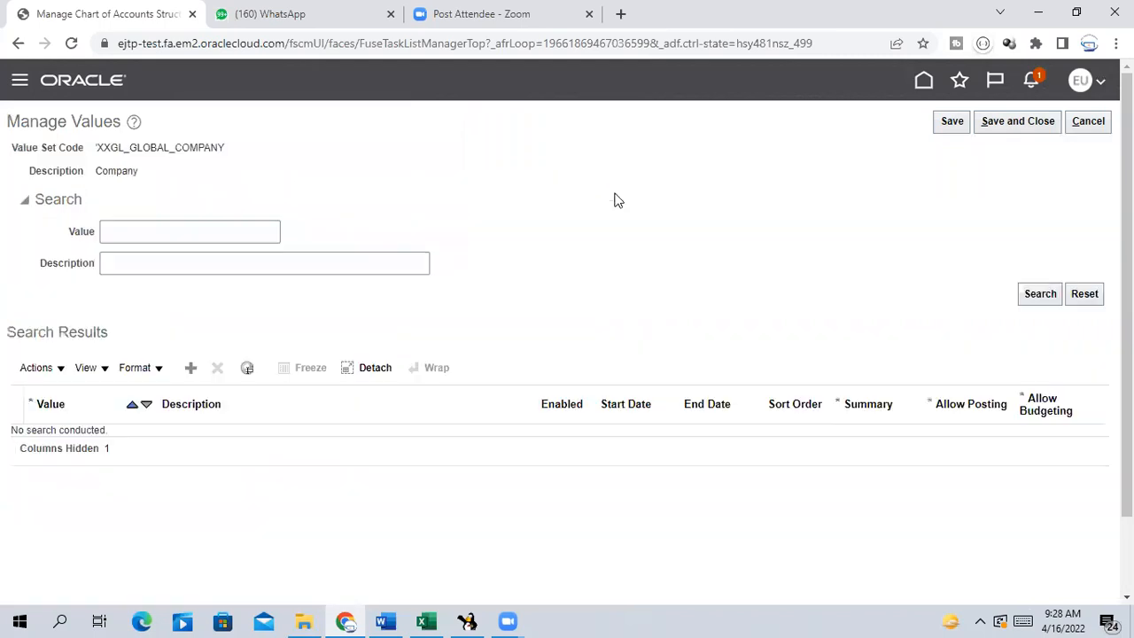
scroll(681, 314, down, 1)
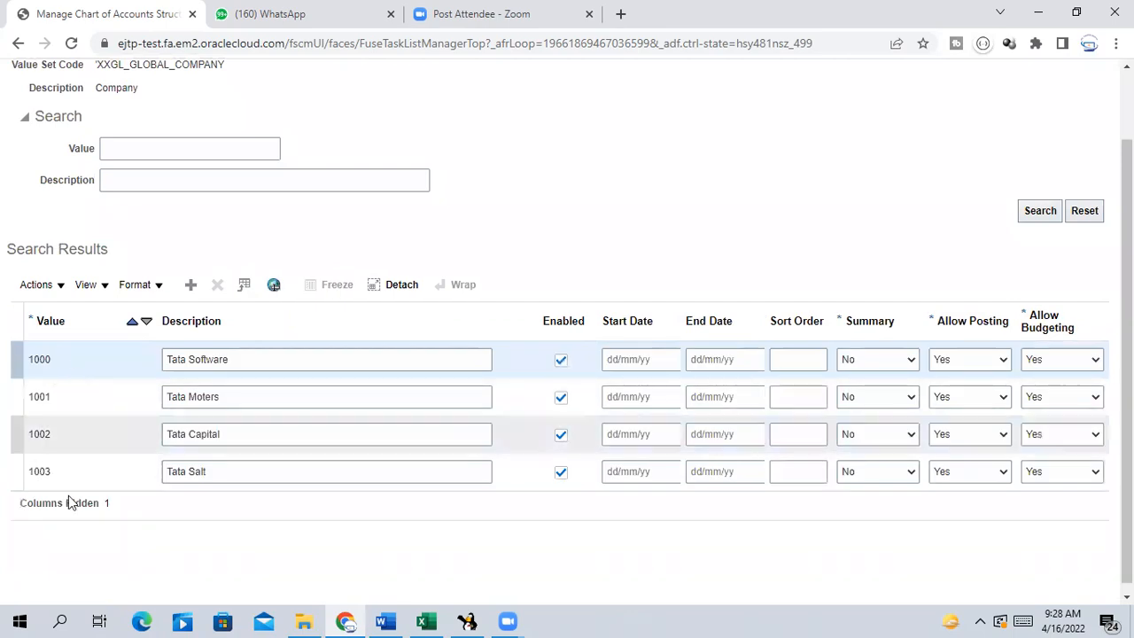
scroll(76, 434, up, 1)
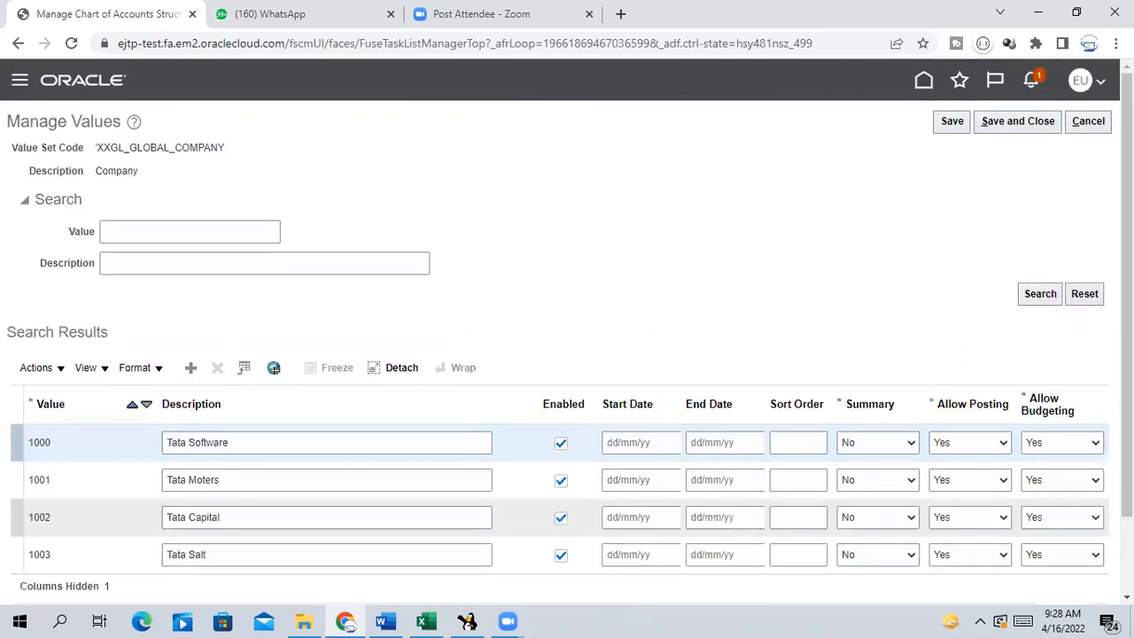
click(1031, 124)
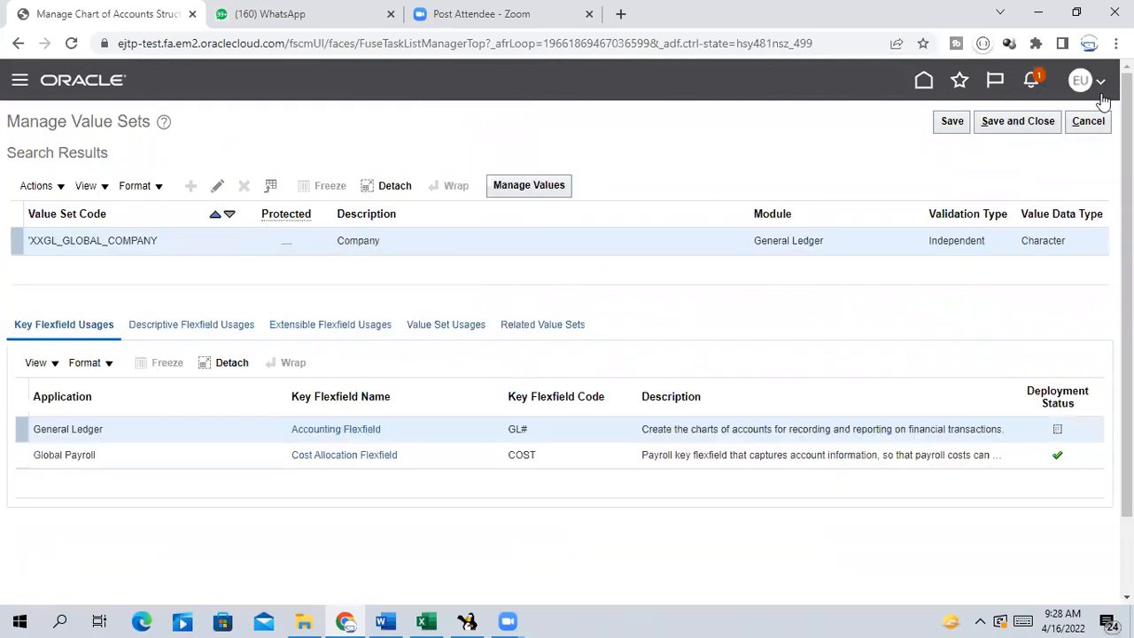
click(1023, 118)
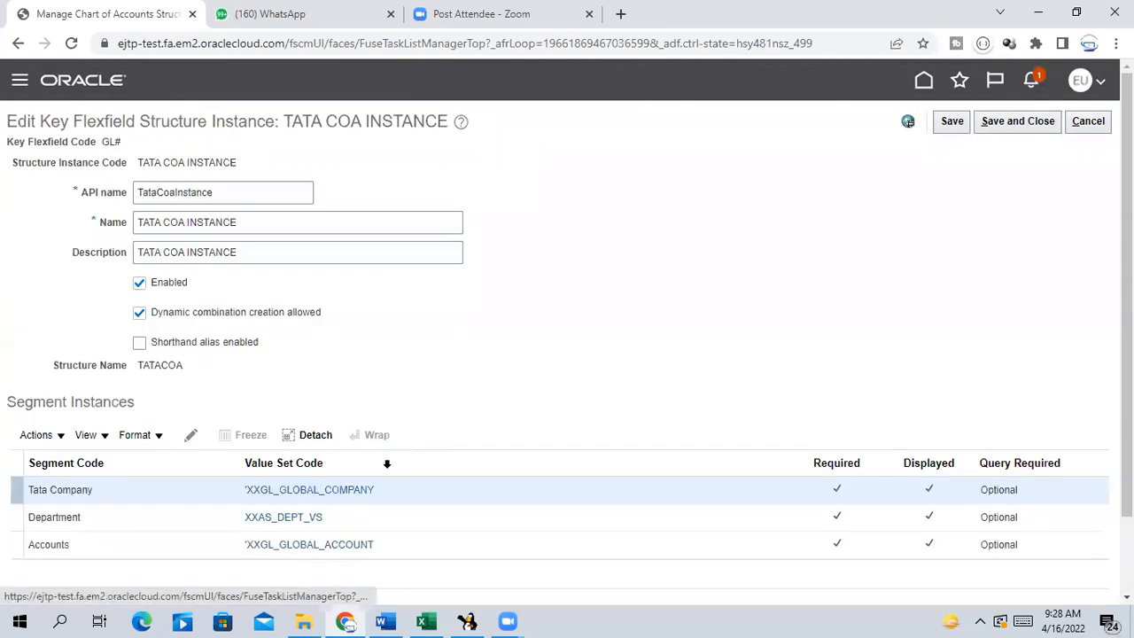
Open the Accounts segment's XXGL_GLOBAL_ACCOUNT value set, list all its values for review, and save and close them.
scroll(332, 479, down, 1)
click(329, 461)
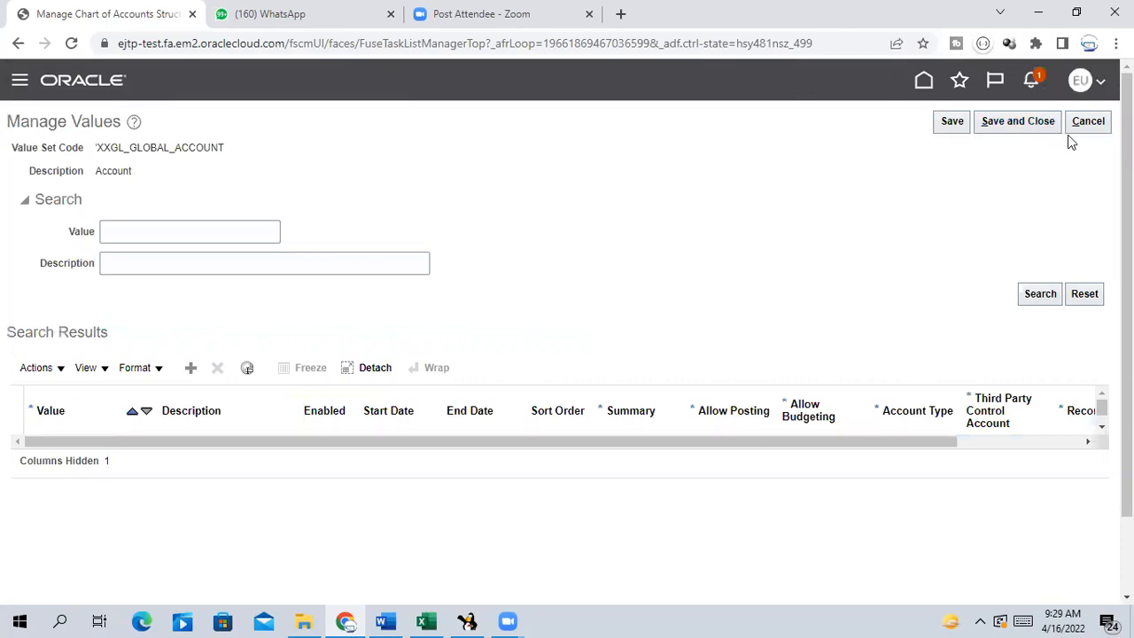
click(1039, 293)
scroll(489, 321, down, 1)
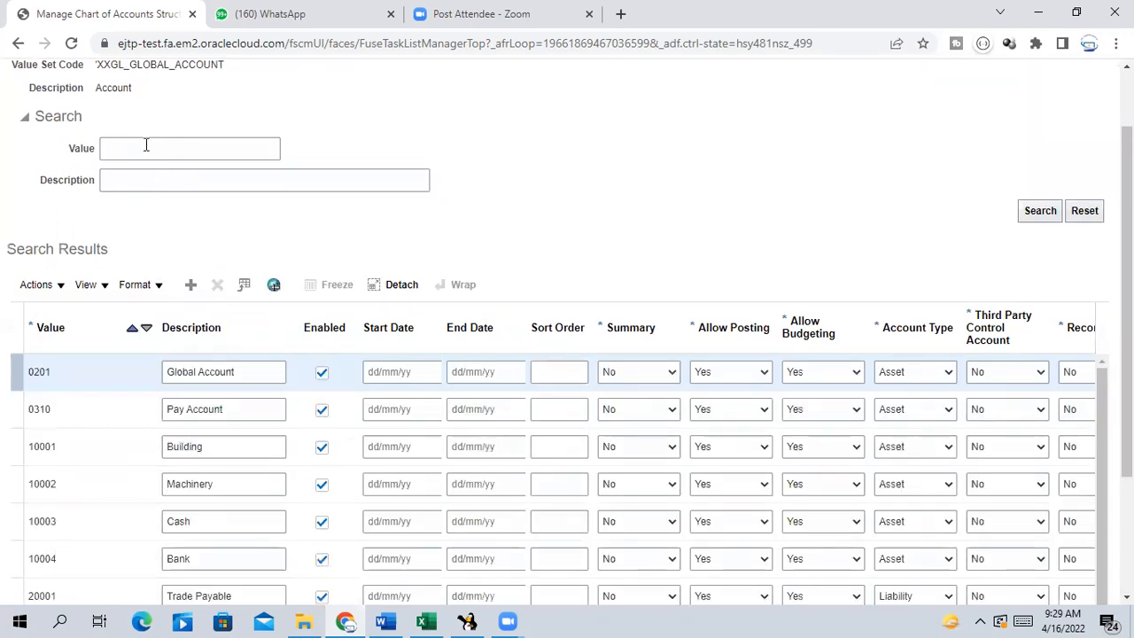
click(149, 144)
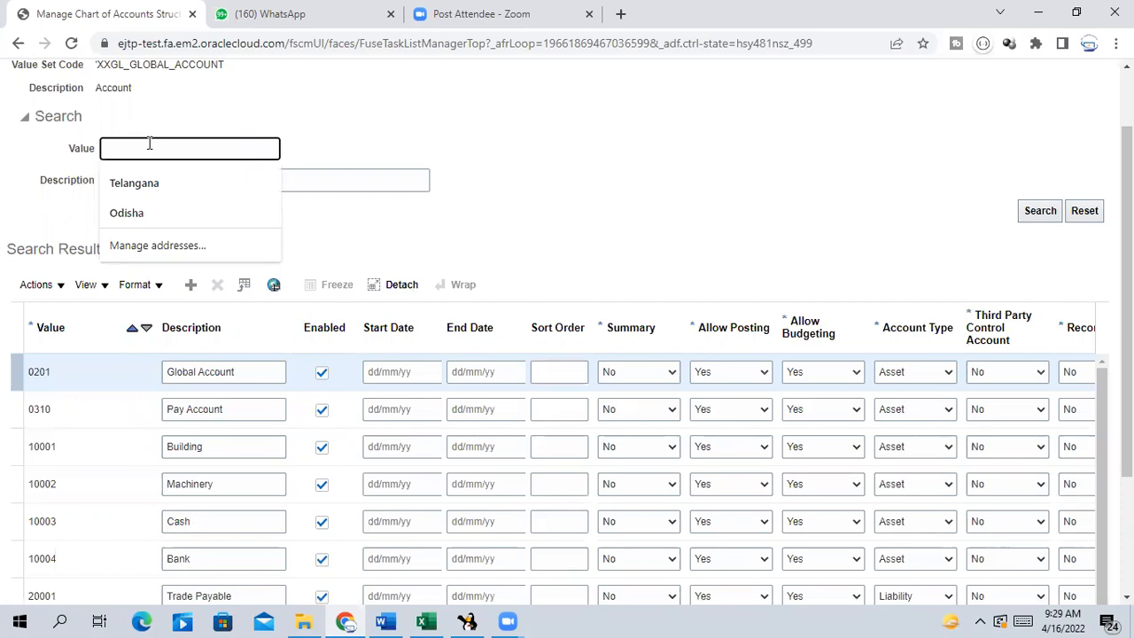
drag(1128, 383, 1127, 514)
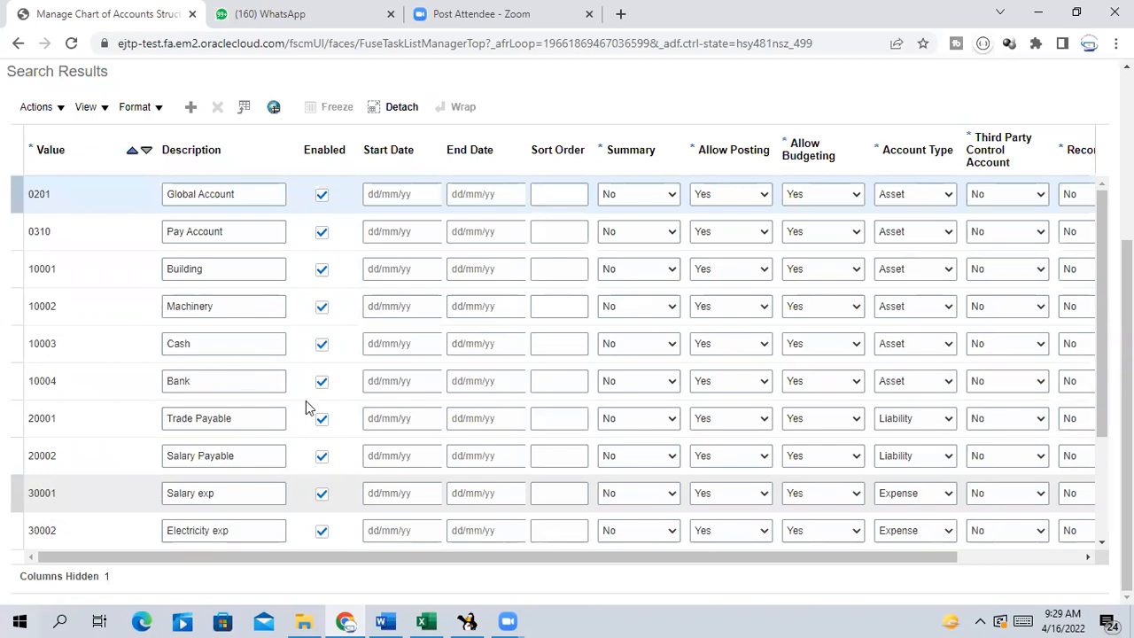
scroll(302, 402, up, 3)
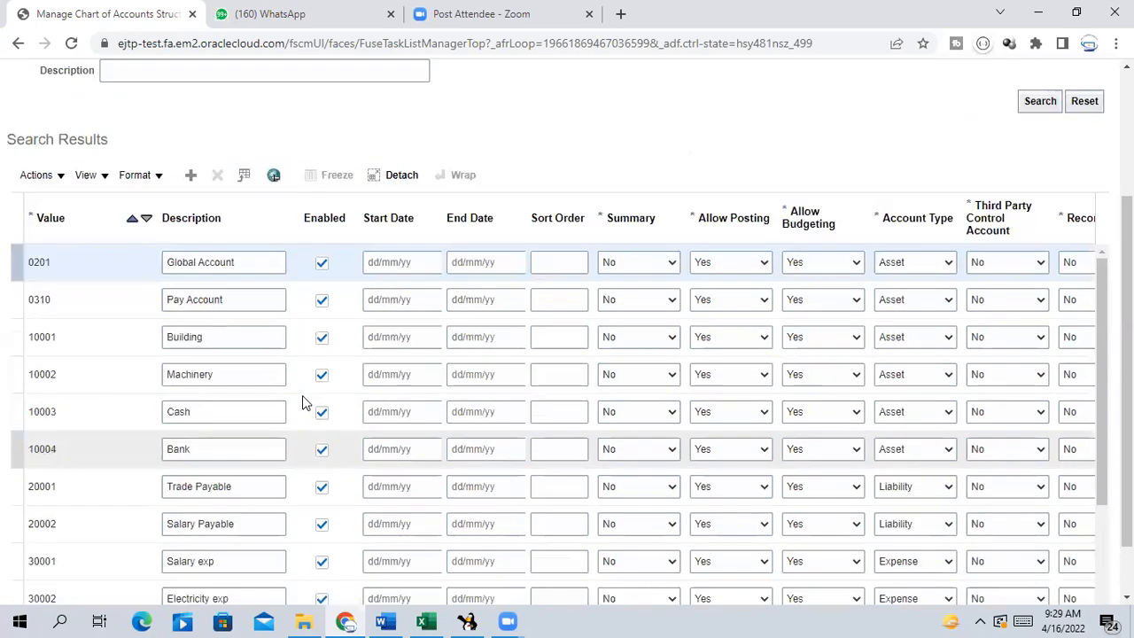
click(1020, 123)
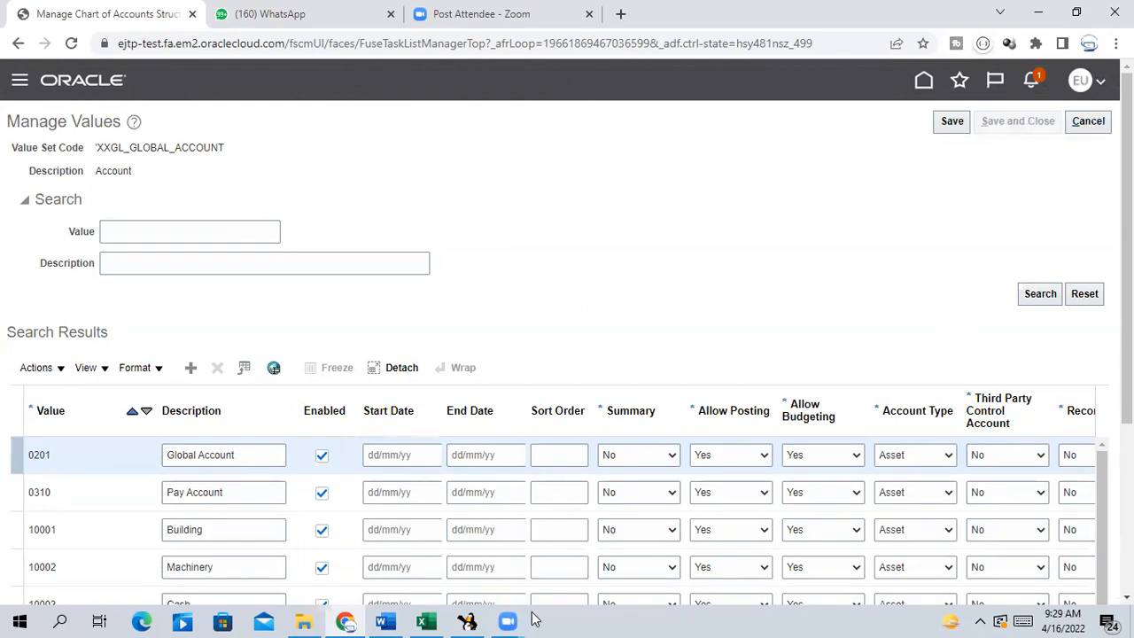
Switch to the Excel notes and examine the accounting segment values, from Assets and Liability to Expenses and Owners equity.
click(426, 620)
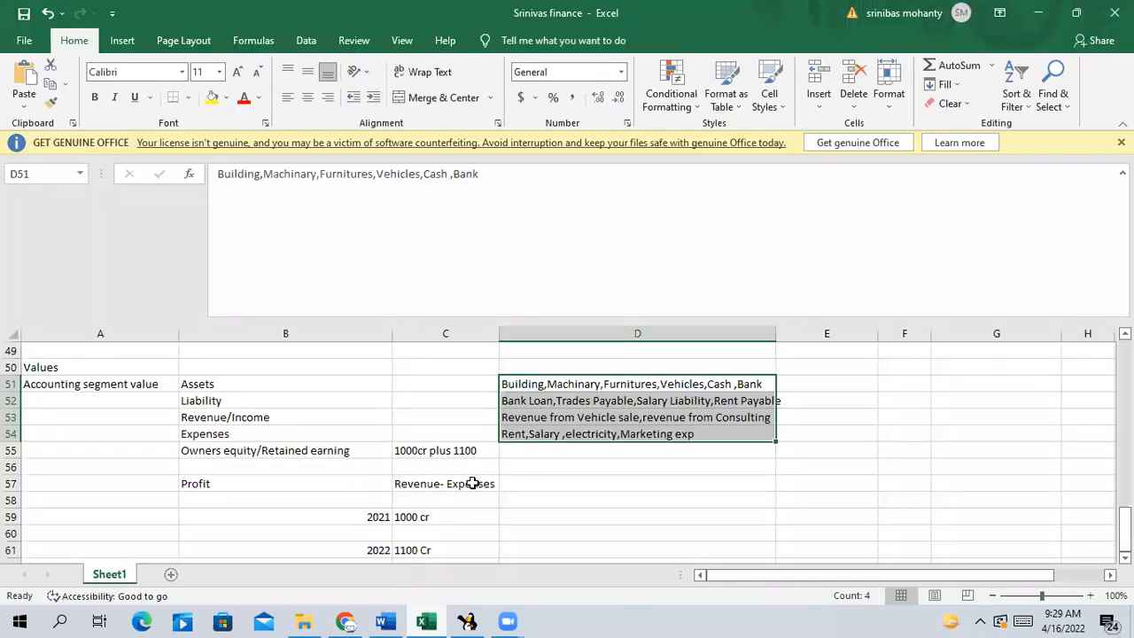
scroll(182, 486, down, 1)
scroll(181, 486, up, 2)
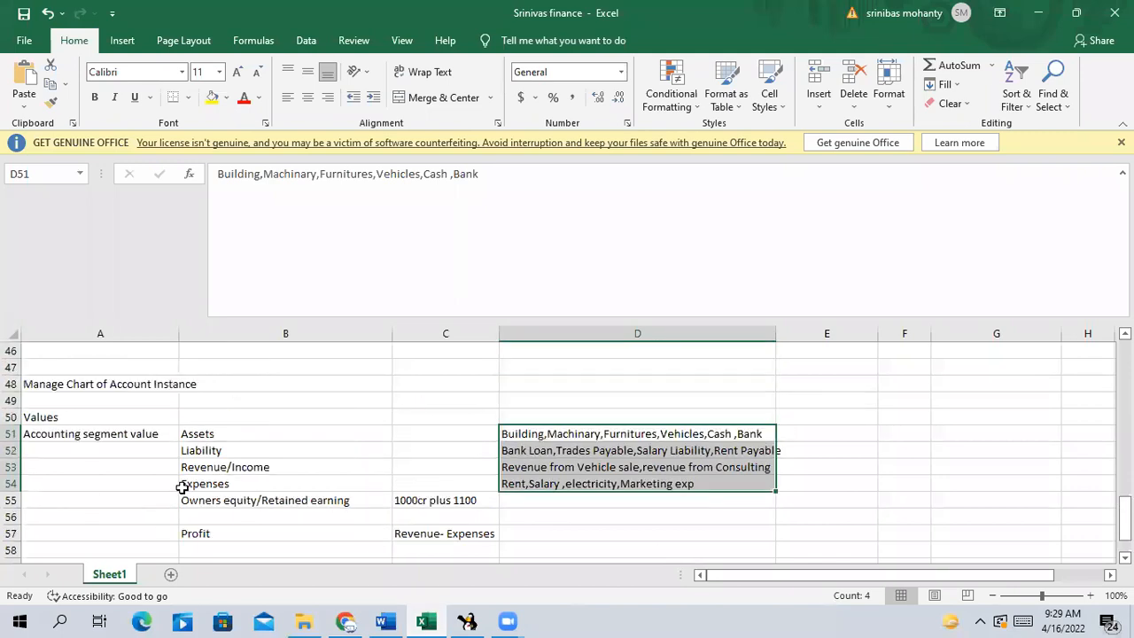
scroll(183, 486, down, 1)
click(127, 384)
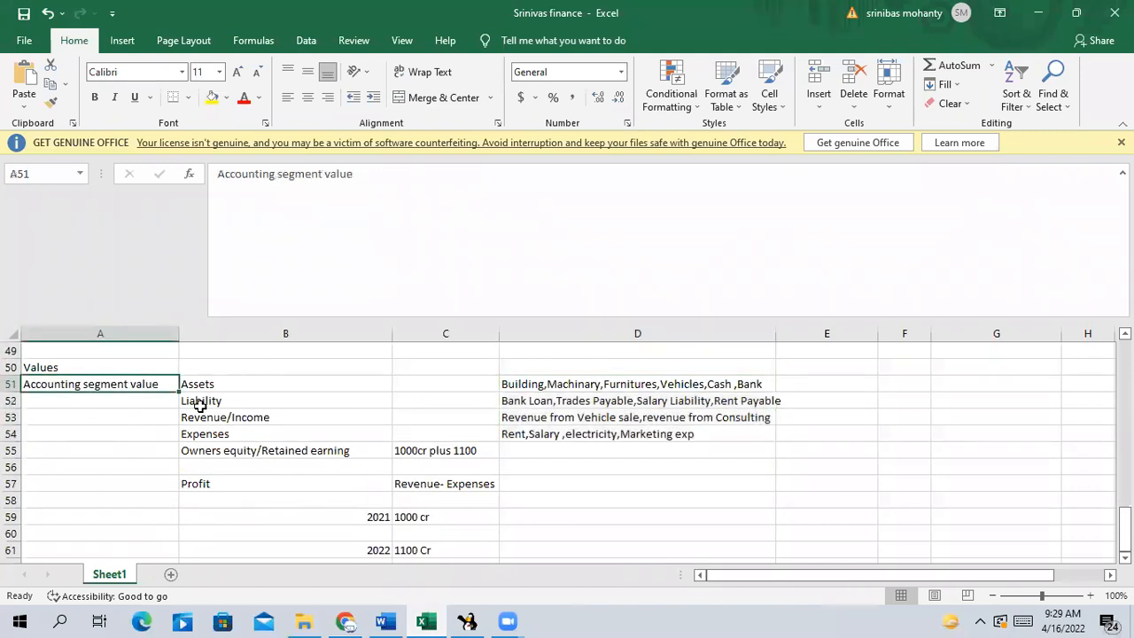
click(203, 400)
click(210, 433)
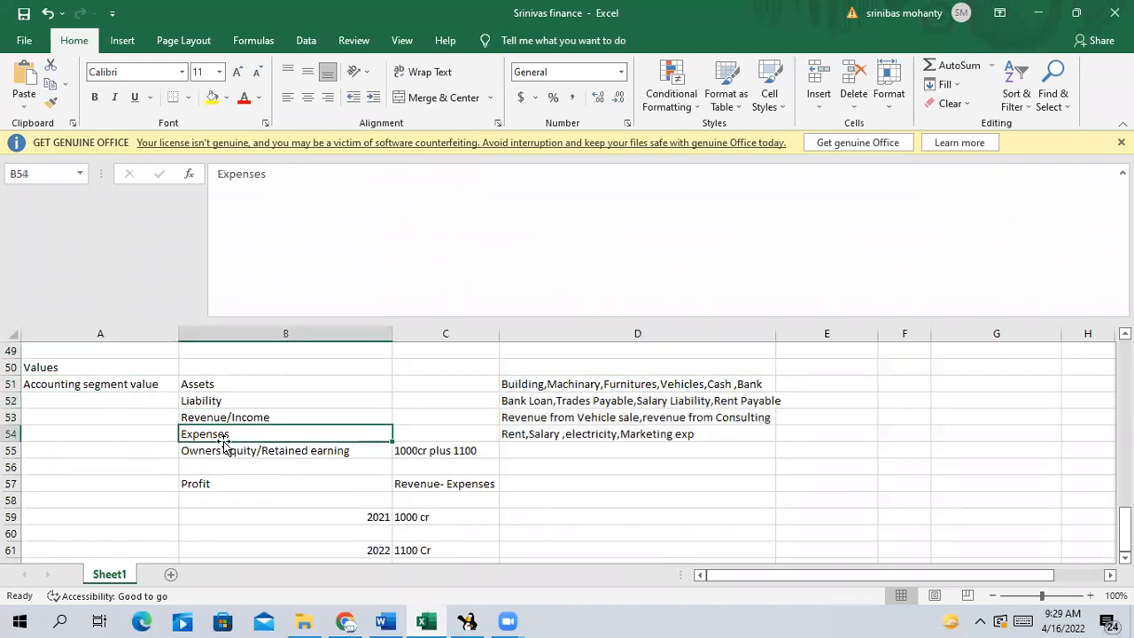
scroll(181, 496, down, 2)
Enter the note "Deploy the COA Instance" in cell A64, below the profit figures.
click(79, 500)
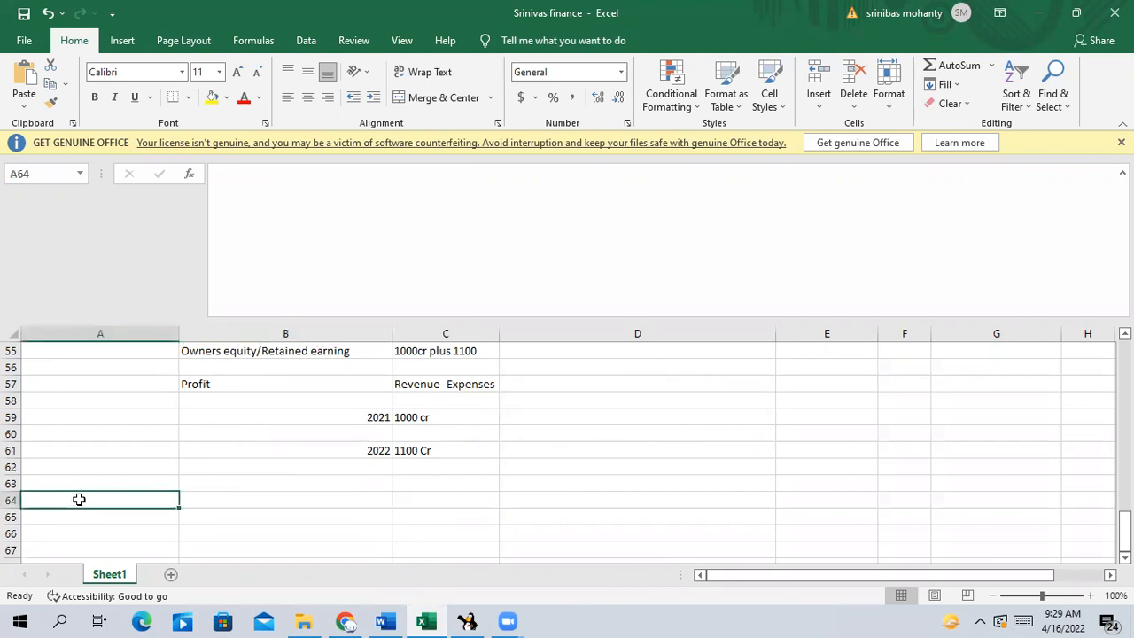
text(De)
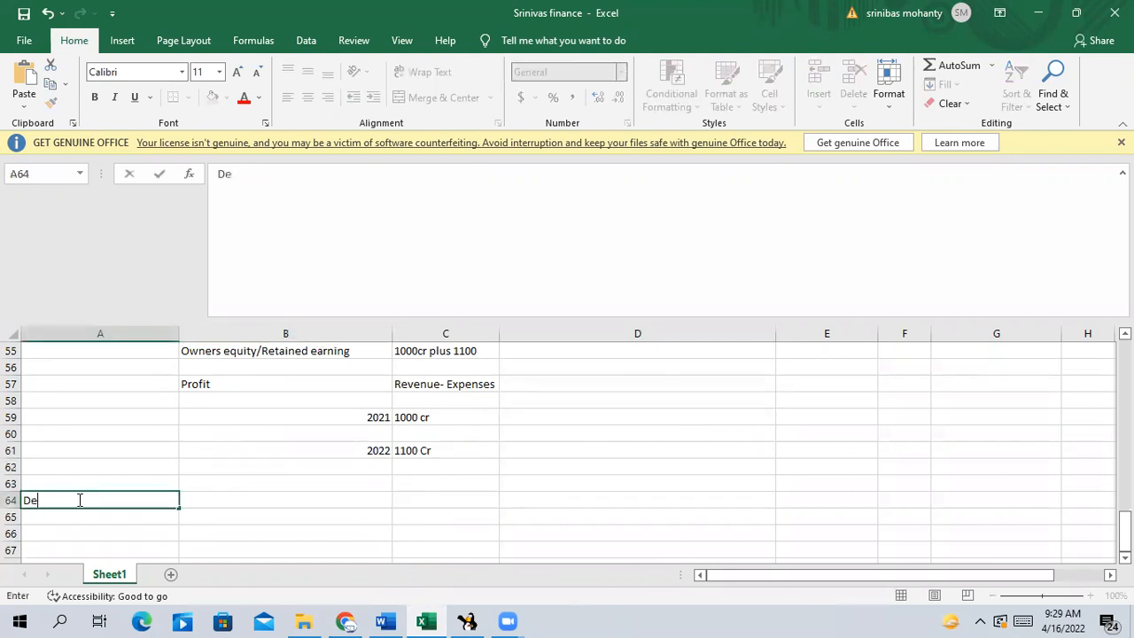
text(ploy the COA iN)
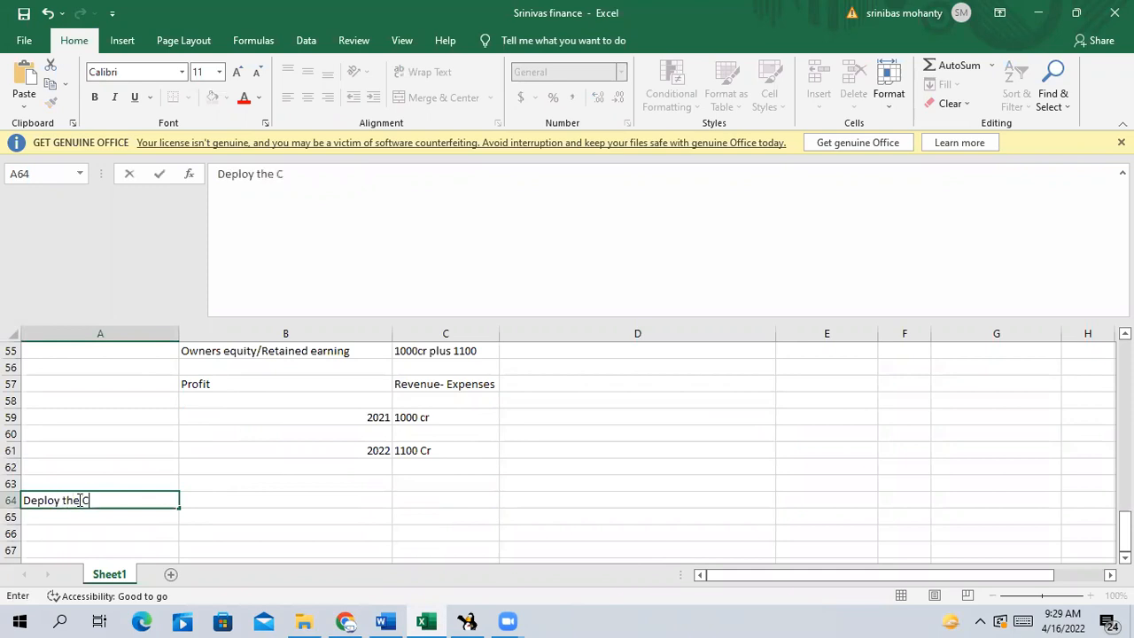
key(BackSpace)
key(BackSpace)
text(Instance)
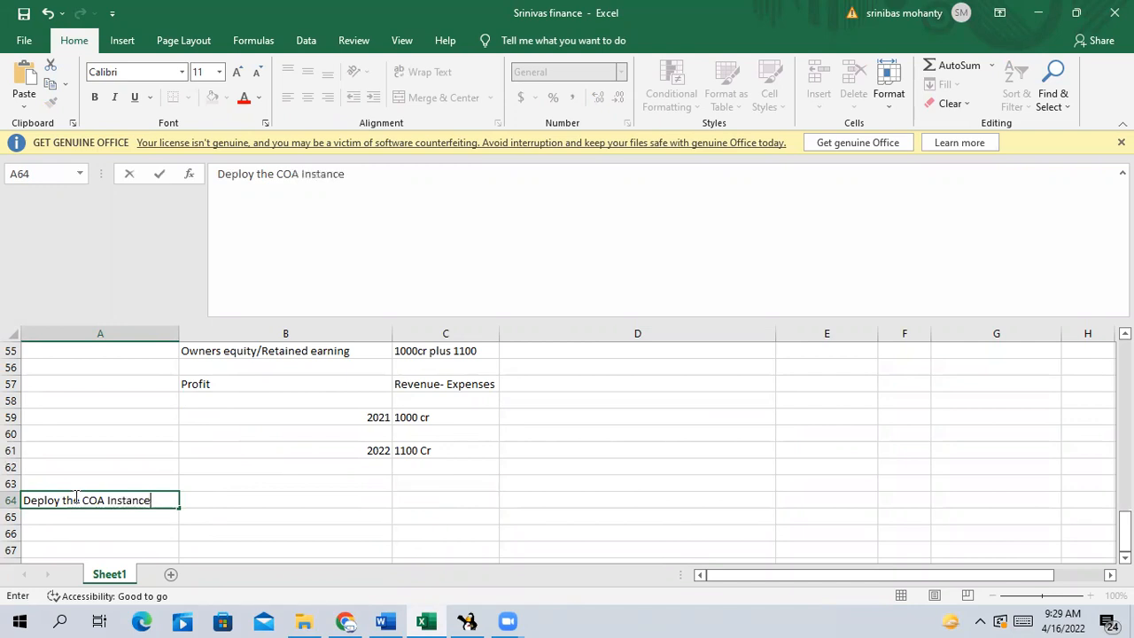
click(456, 498)
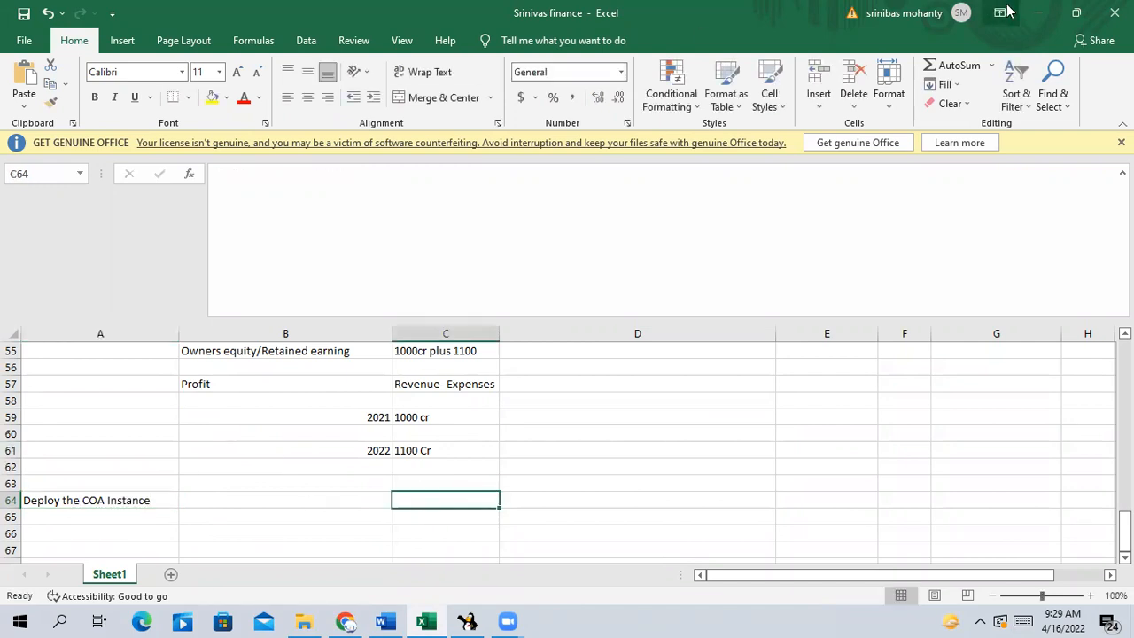
click(301, 516)
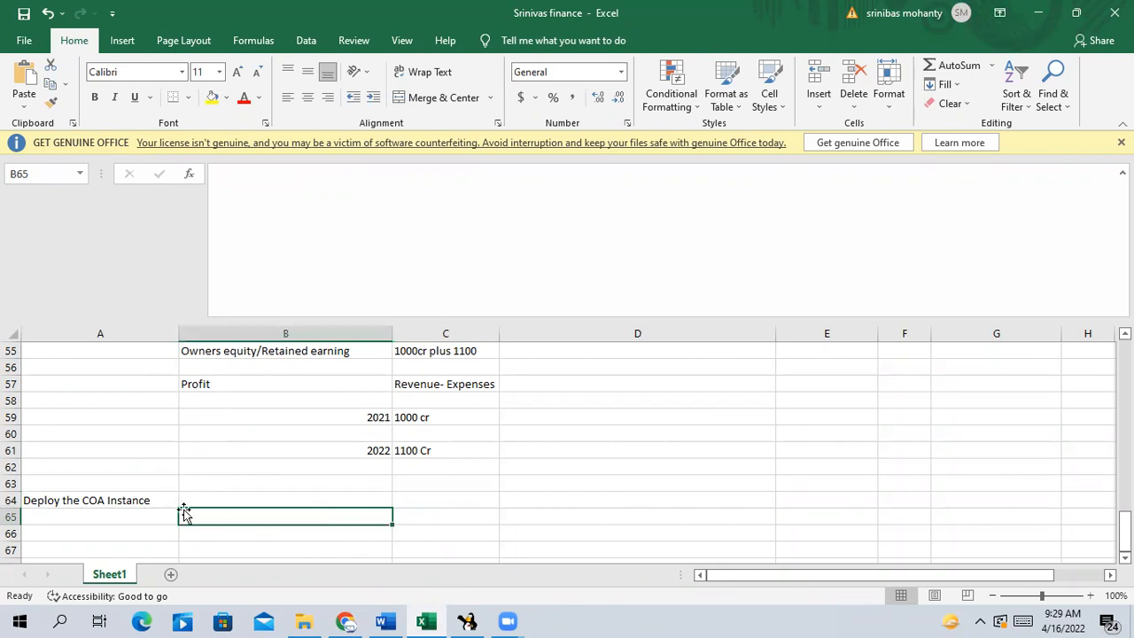
click(145, 499)
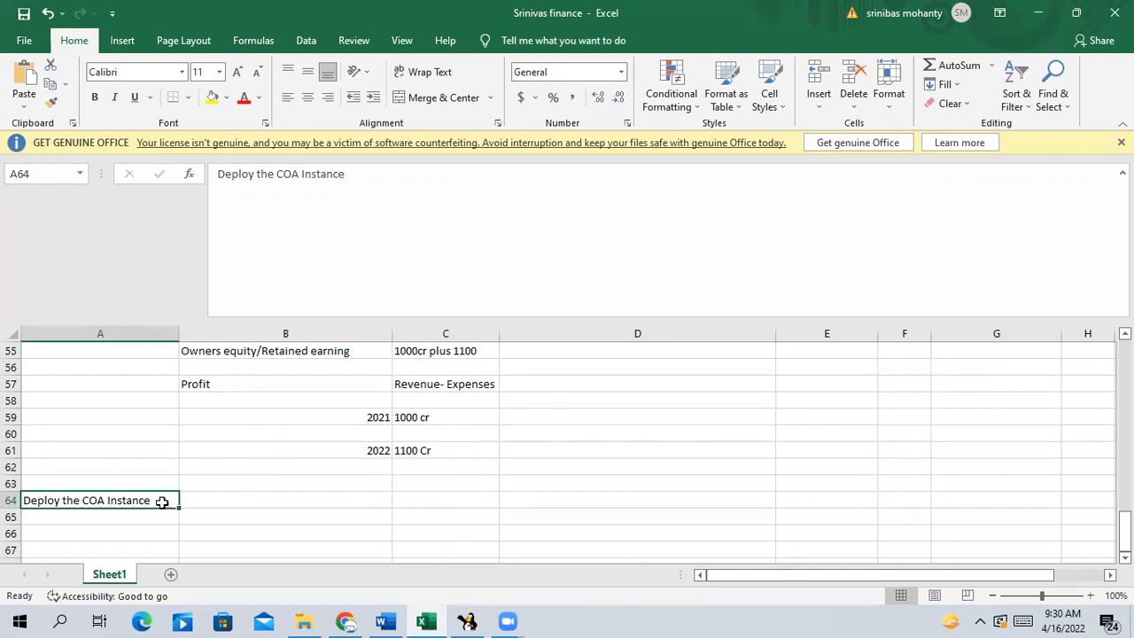
Look over the notes again, switch back to Oracle, and save and close the account value set to return to TATA COA INSTANCE.
scroll(162, 502, up, 3)
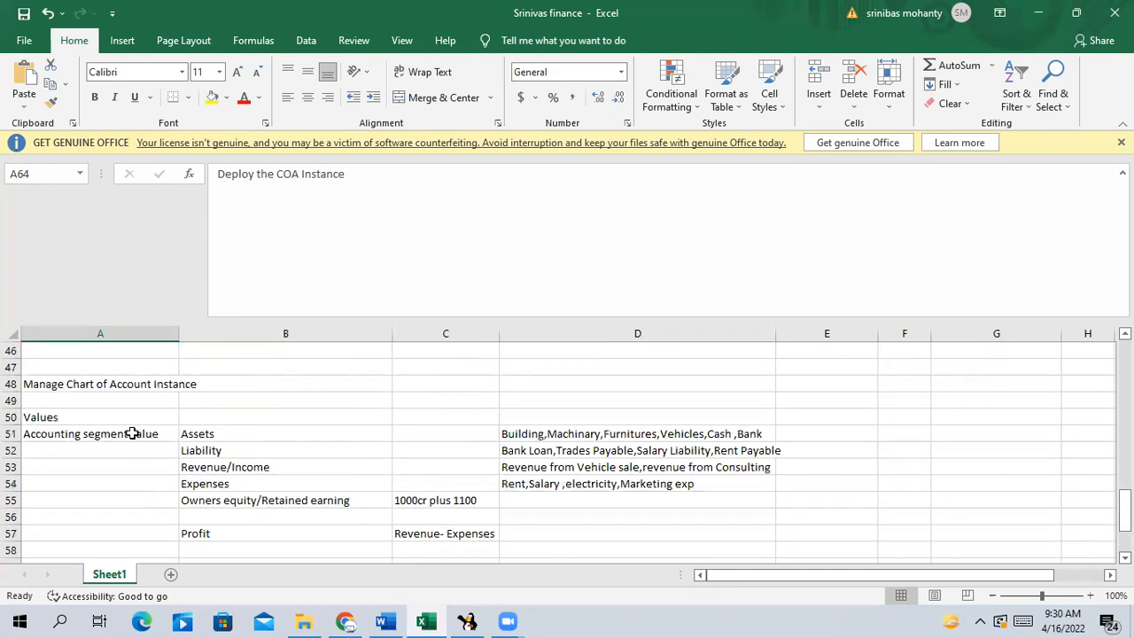
scroll(147, 406, down, 1)
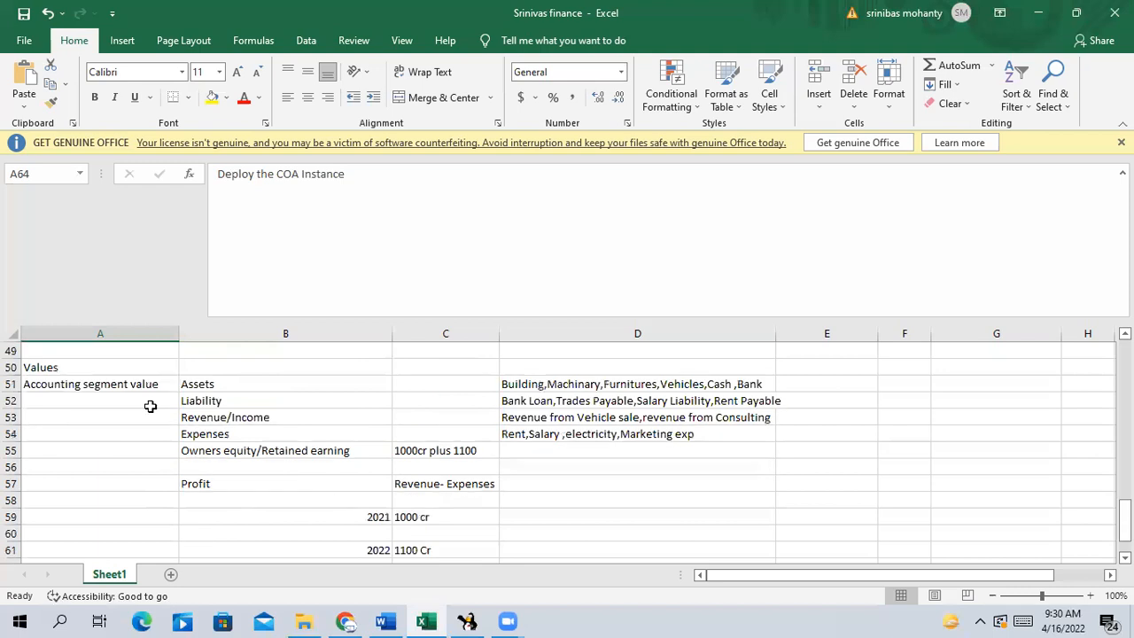
scroll(168, 509, down, 2)
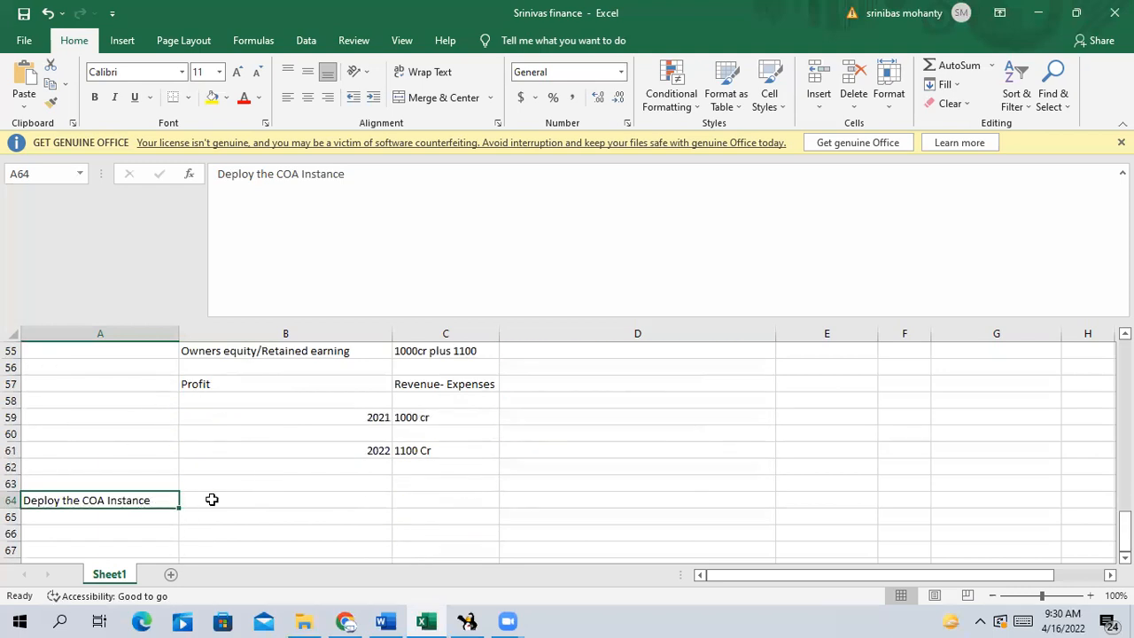
click(1039, 12)
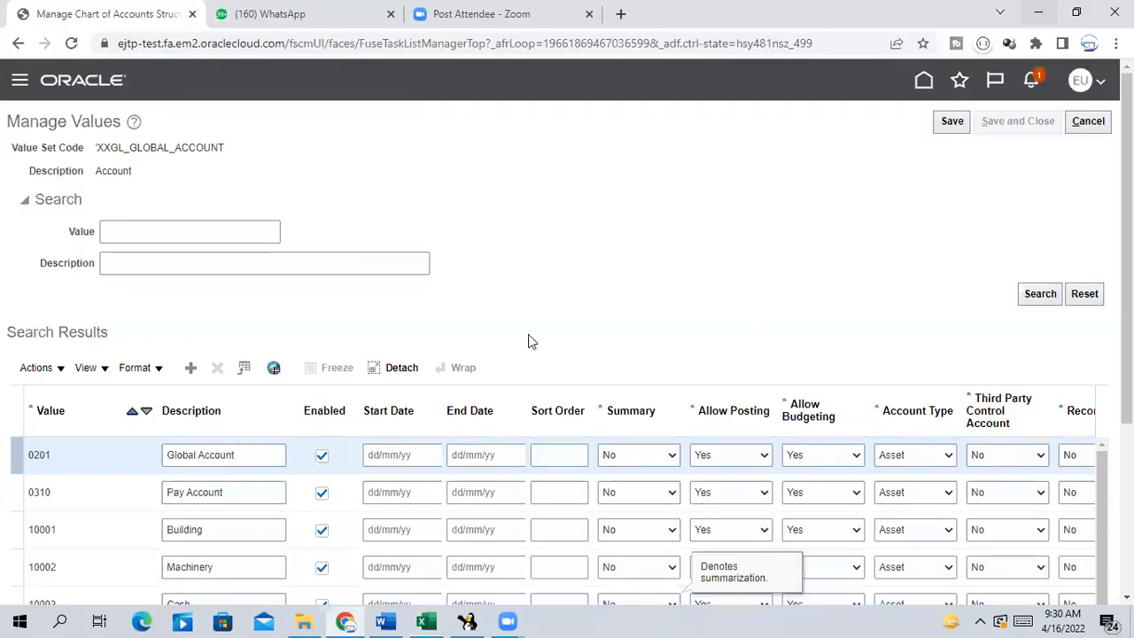
click(1042, 125)
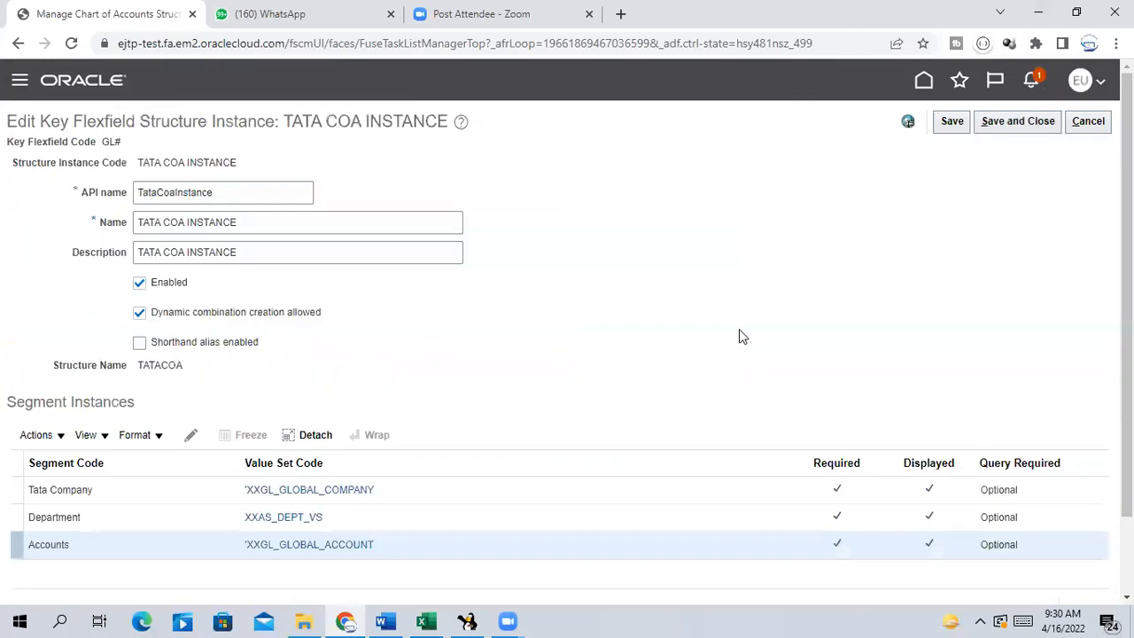
scroll(739, 329, down, 1)
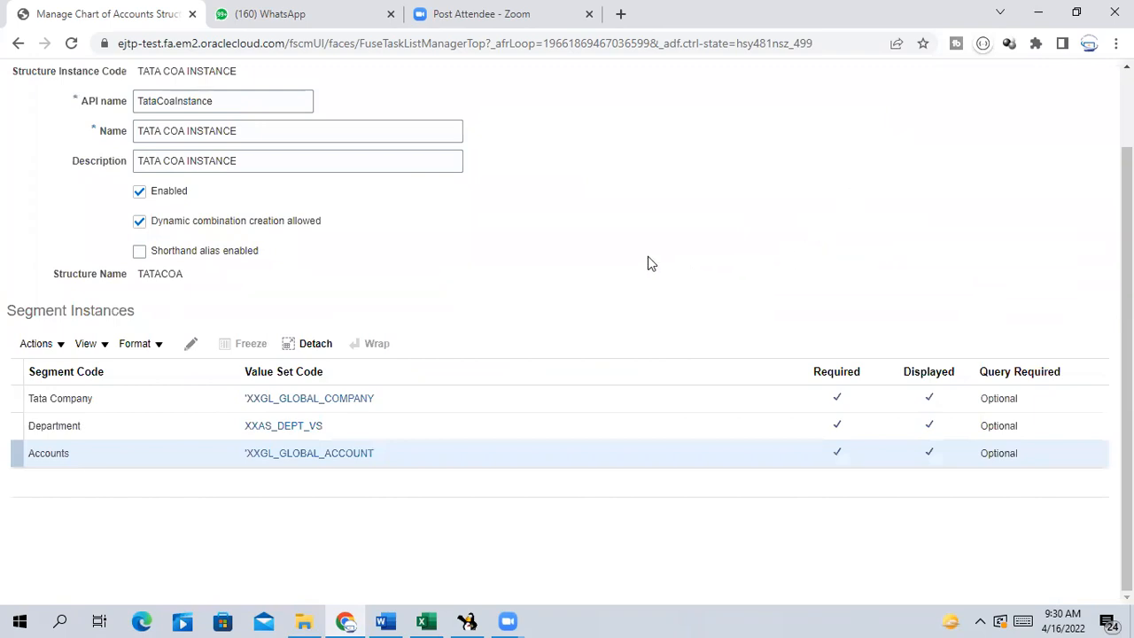
Save and close the TATA COA INSTANCE structure instance and finish managing structure instances to return to Manage Chart of Accounts Structures.
scroll(692, 312, up, 1)
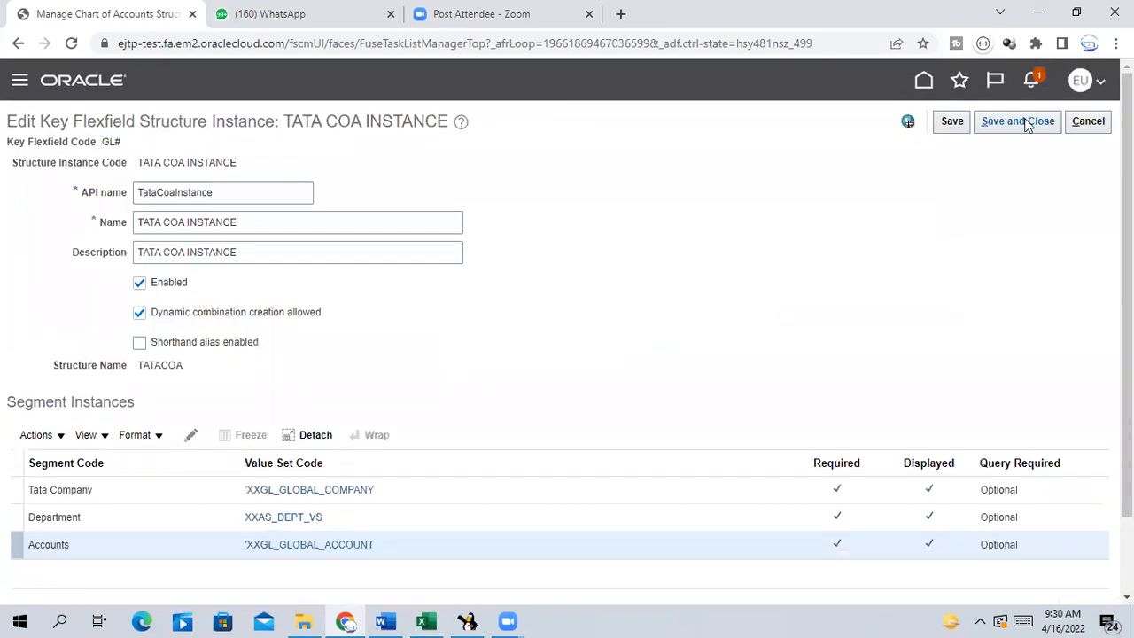
click(1025, 125)
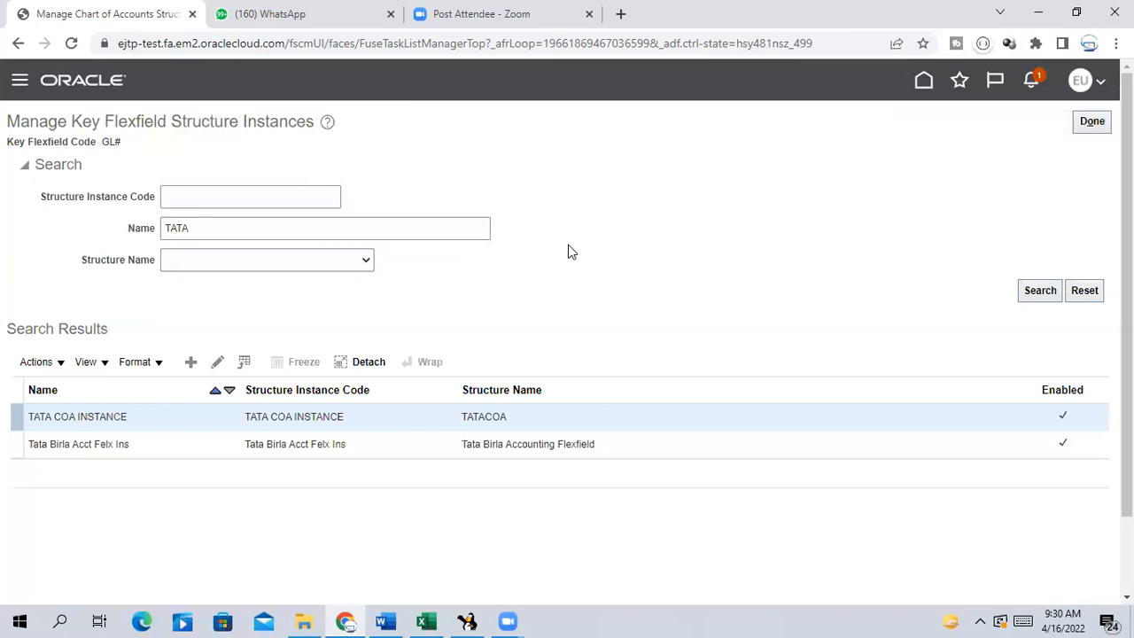
click(1097, 128)
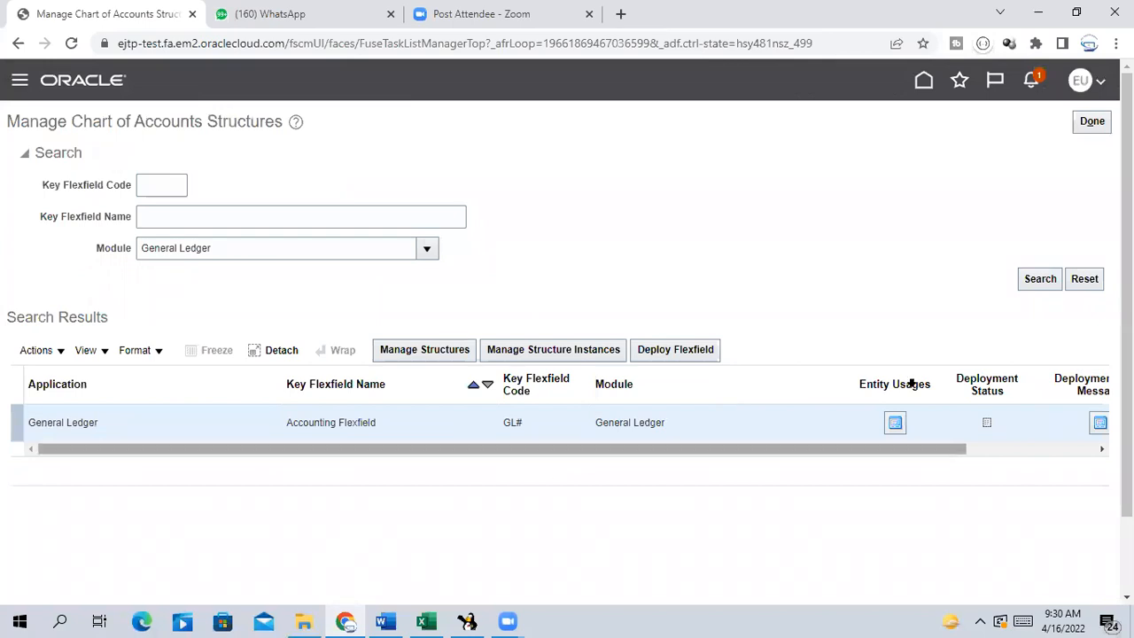
Deploy the General Ledger Accounting Flexfield, check its deployment status, and finish to return to the Financials setup tasks.
drag(905, 454, 1013, 476)
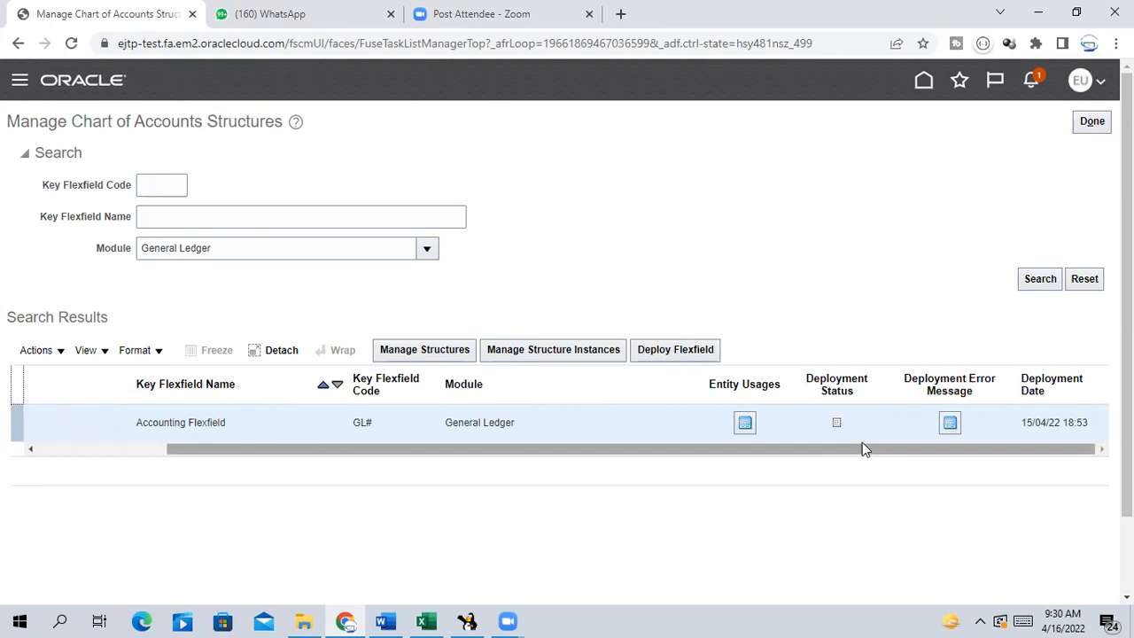
drag(860, 451, 890, 470)
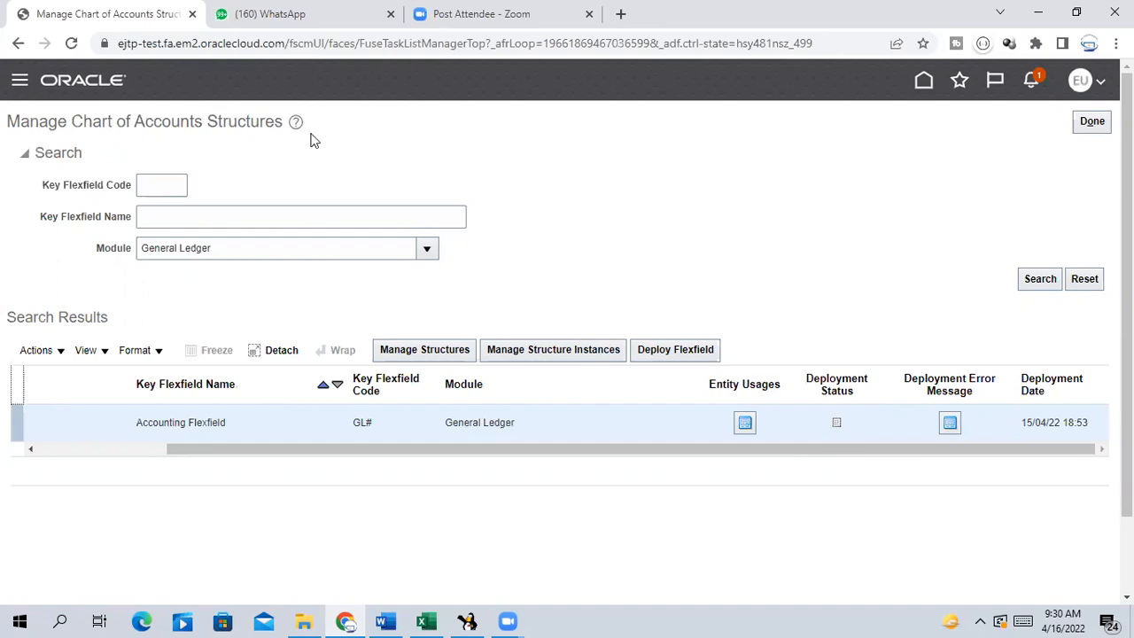
click(708, 352)
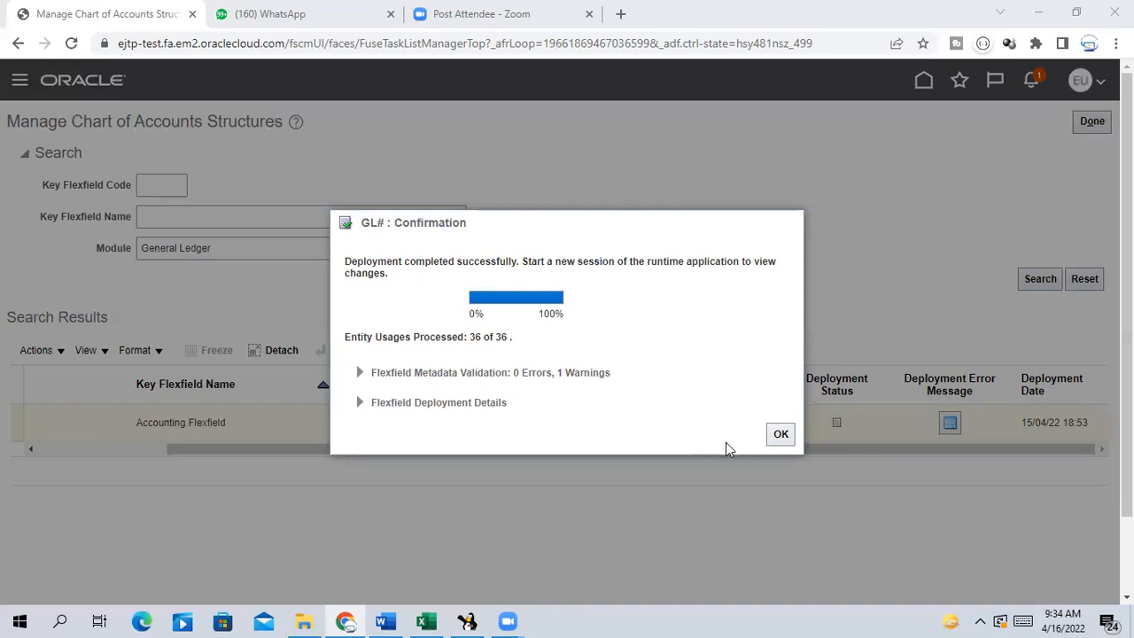
click(777, 440)
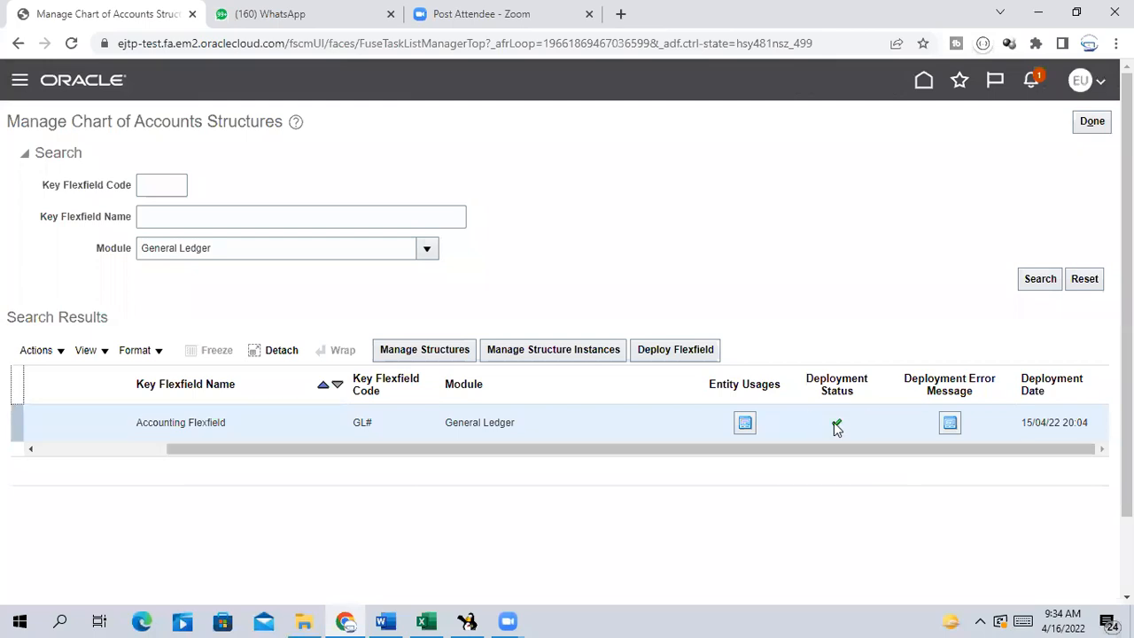
mouse_move(840, 429)
click(1096, 128)
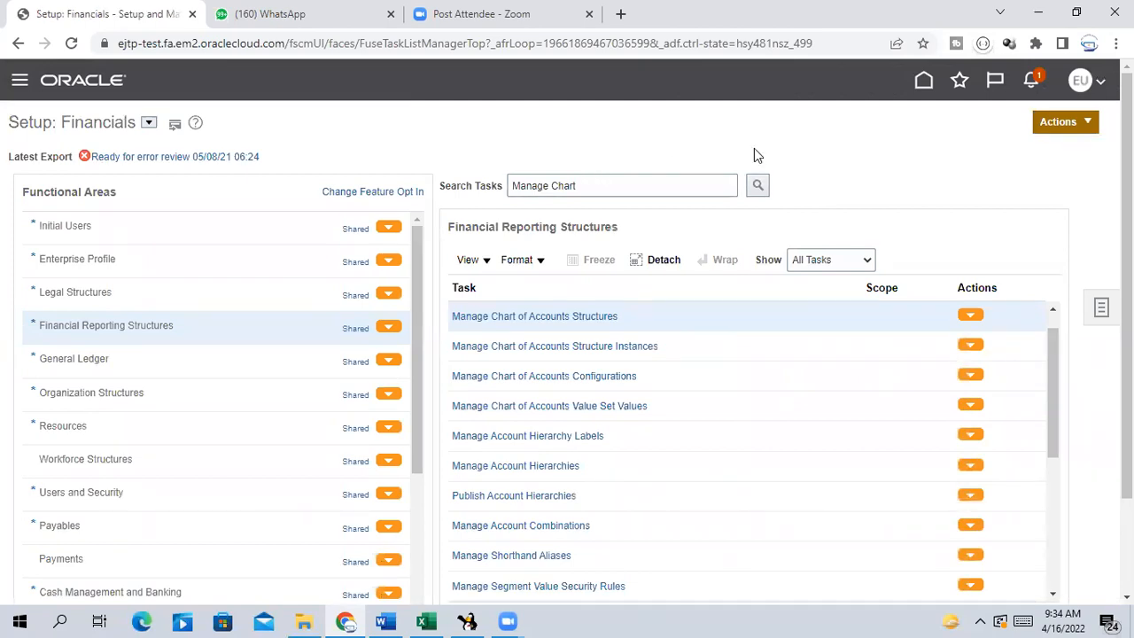
Switch to the Excel notes and enter "Ledger" in cell A66, below the Deploy the COA Instance note.
click(430, 620)
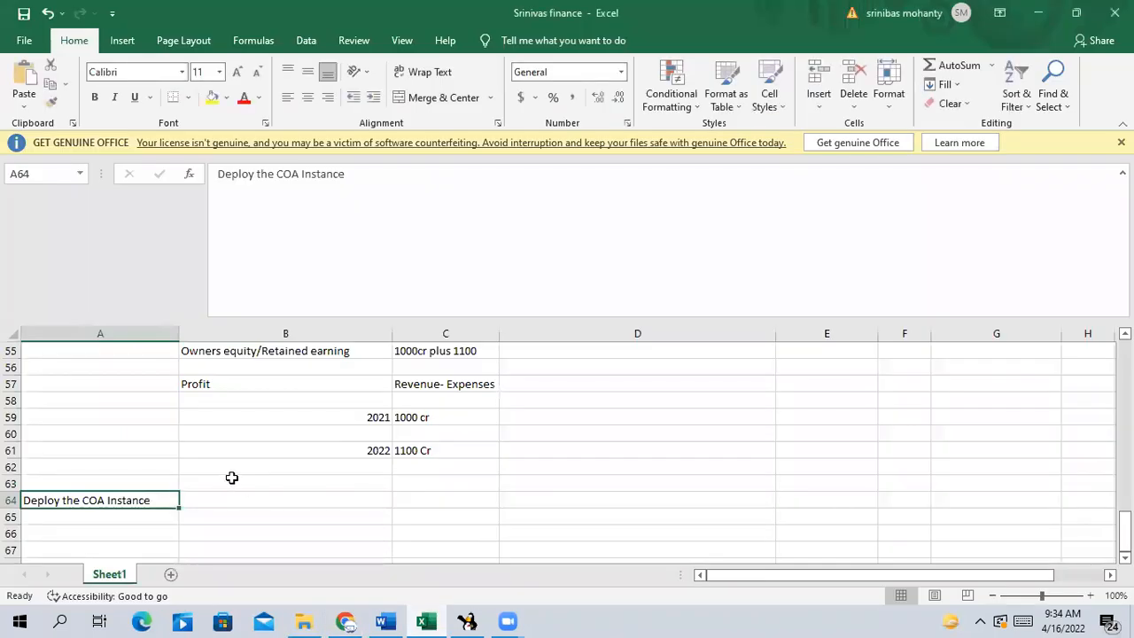
scroll(232, 477, up, 4)
scroll(231, 478, down, 5)
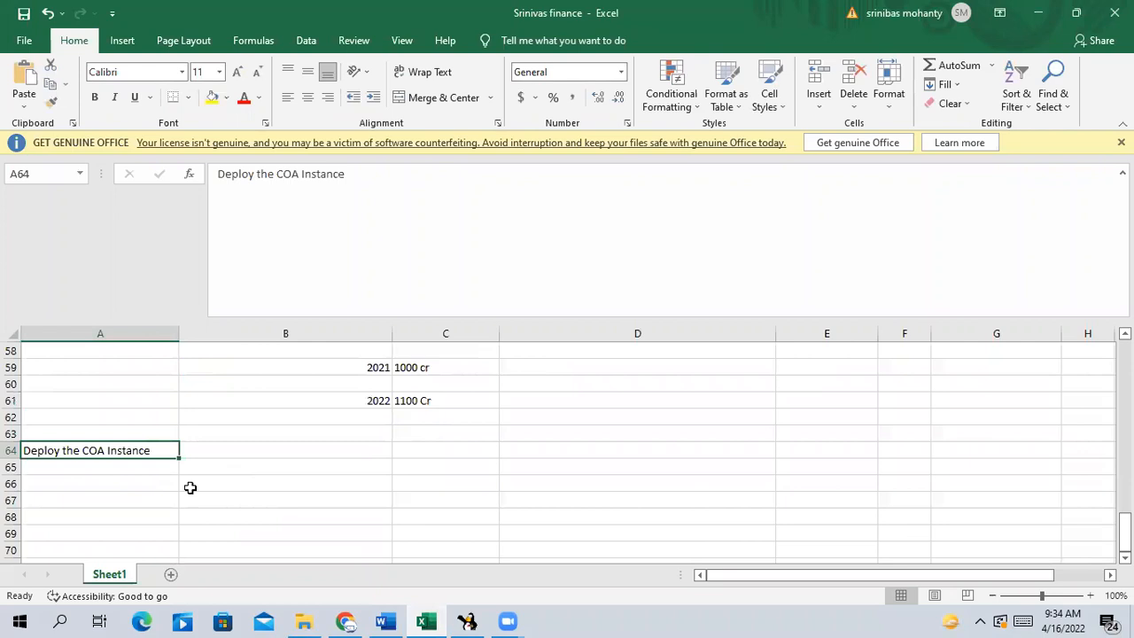
click(74, 468)
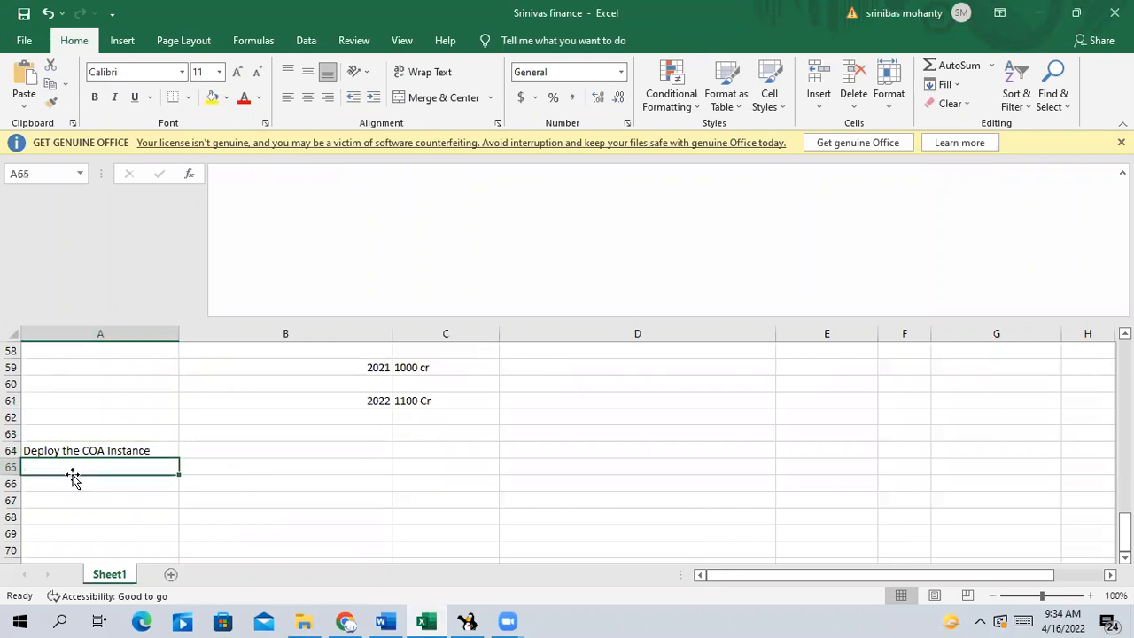
scroll(171, 473, down, 1)
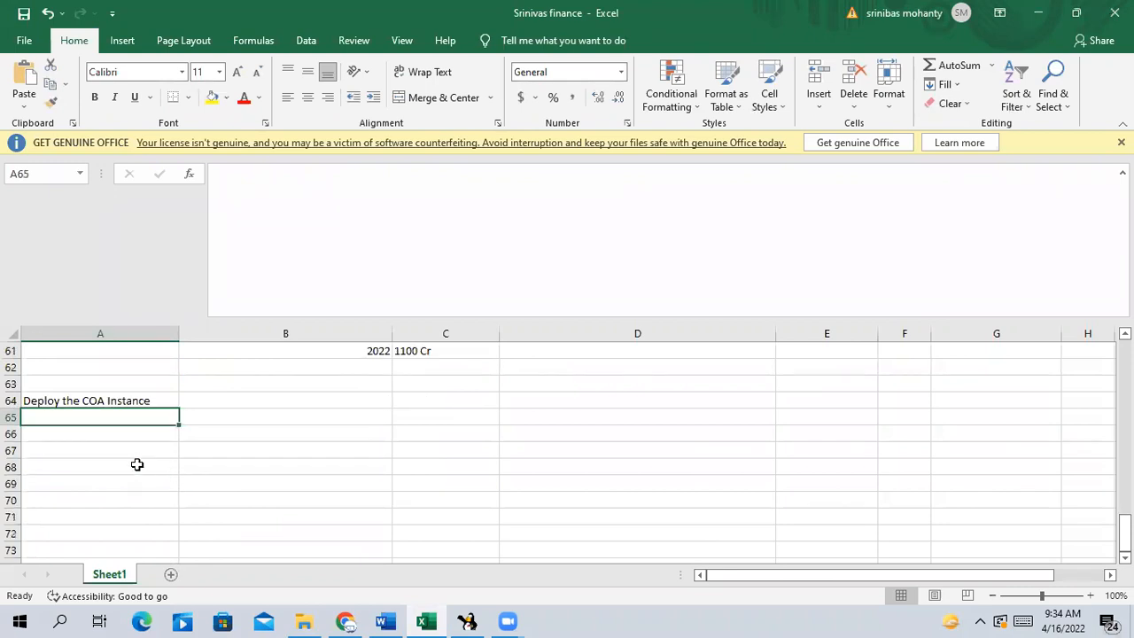
click(142, 463)
click(147, 437)
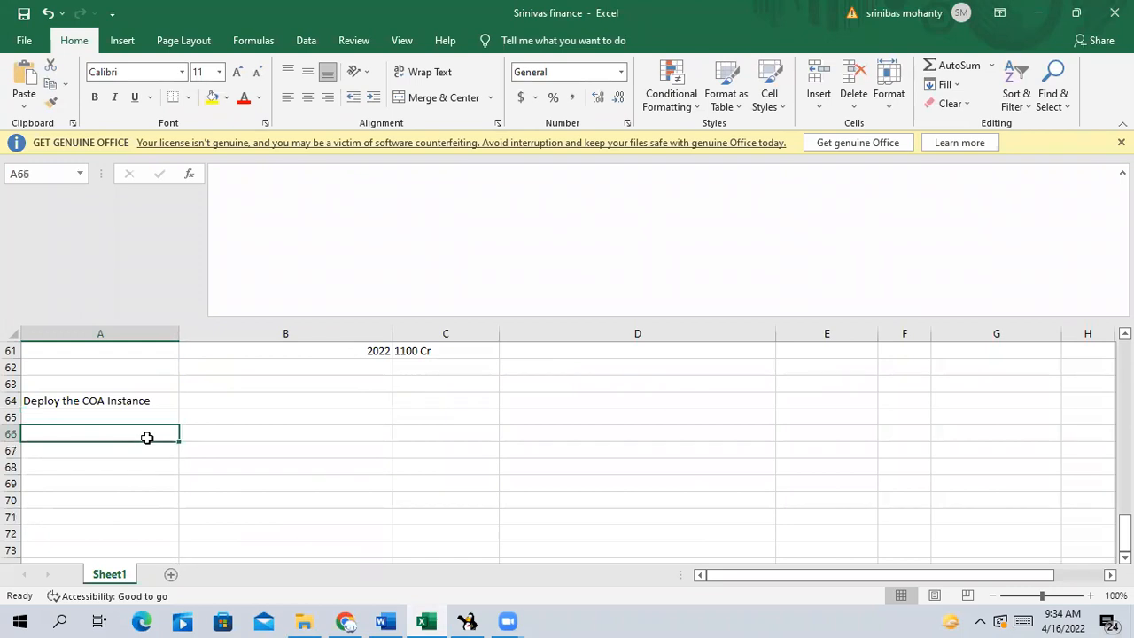
text(Ledger)
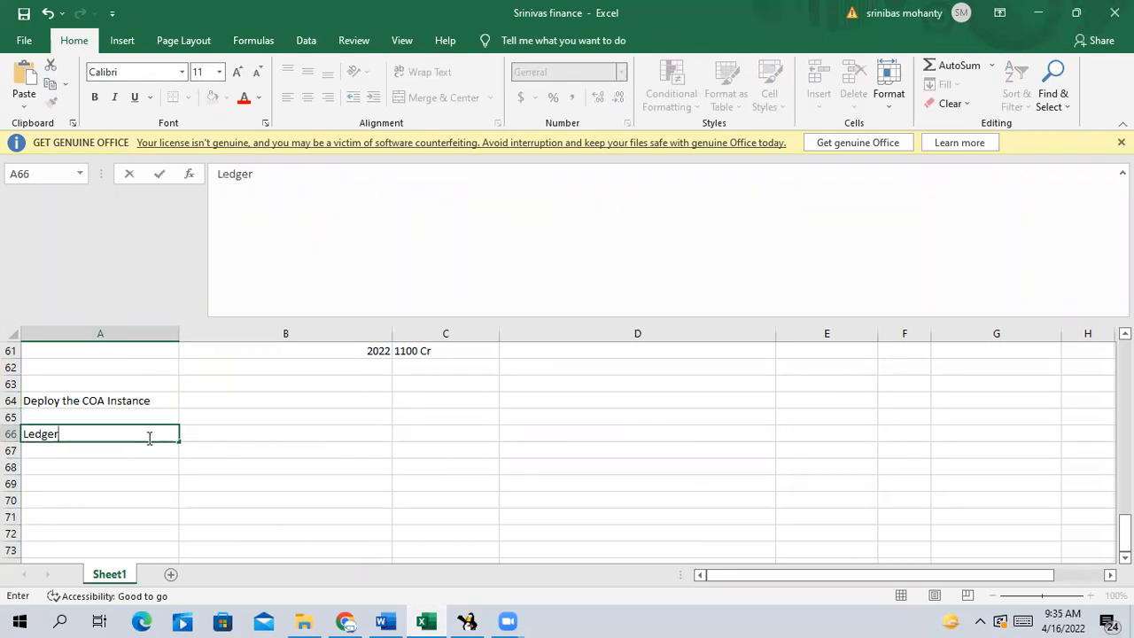
key(Tab)
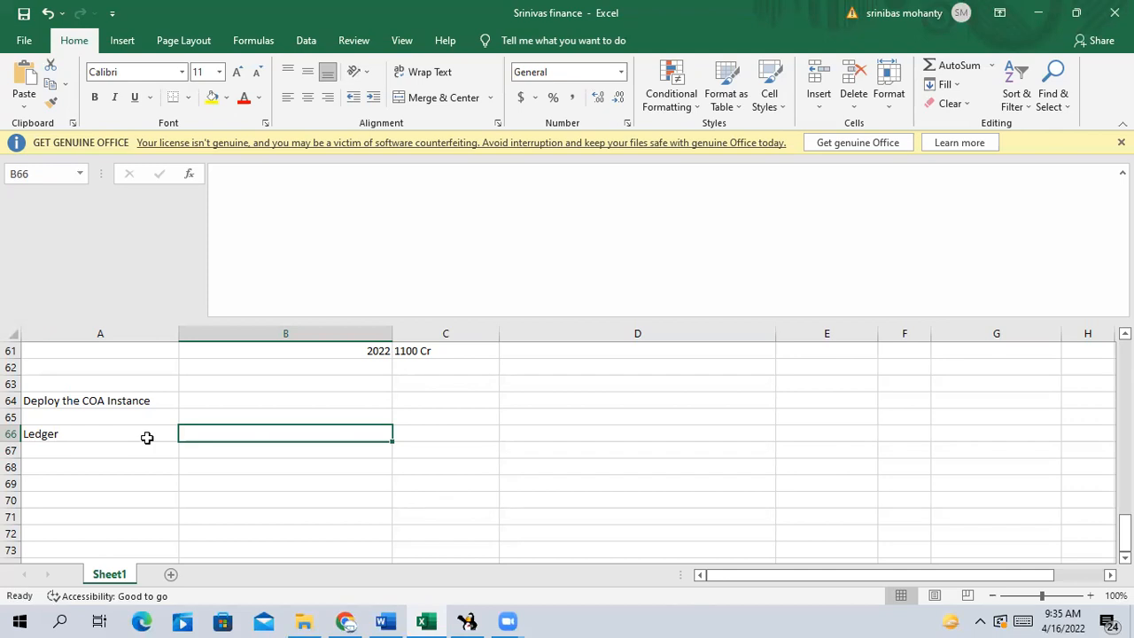
Clear cell A66 and re-enter its text as "Ledger".
click(85, 432)
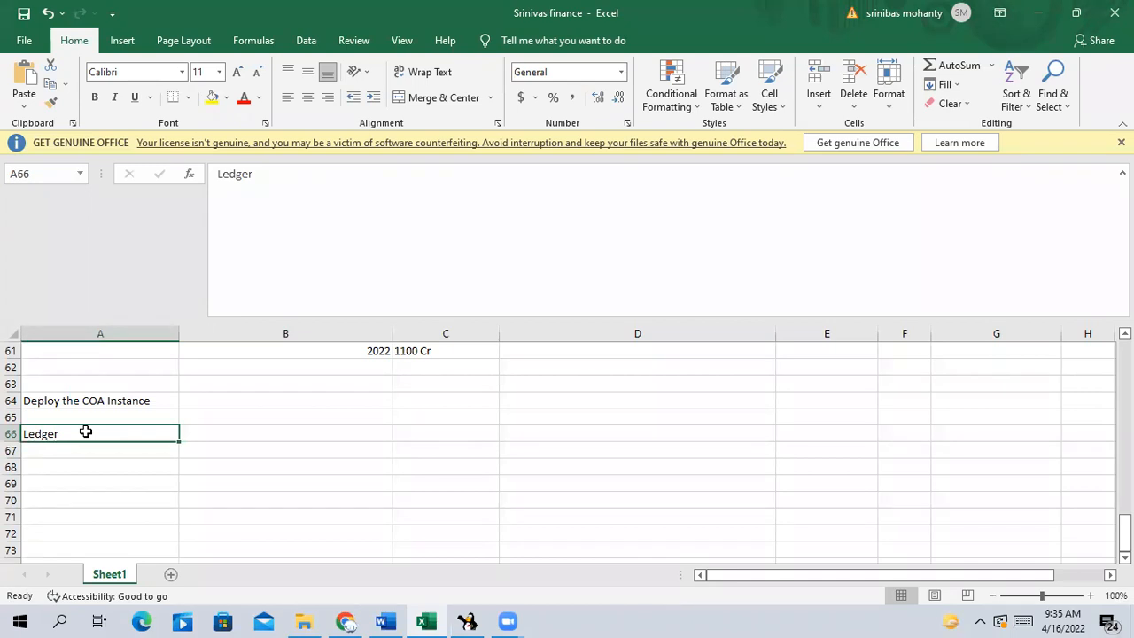
key(Delete)
text(Ldger)
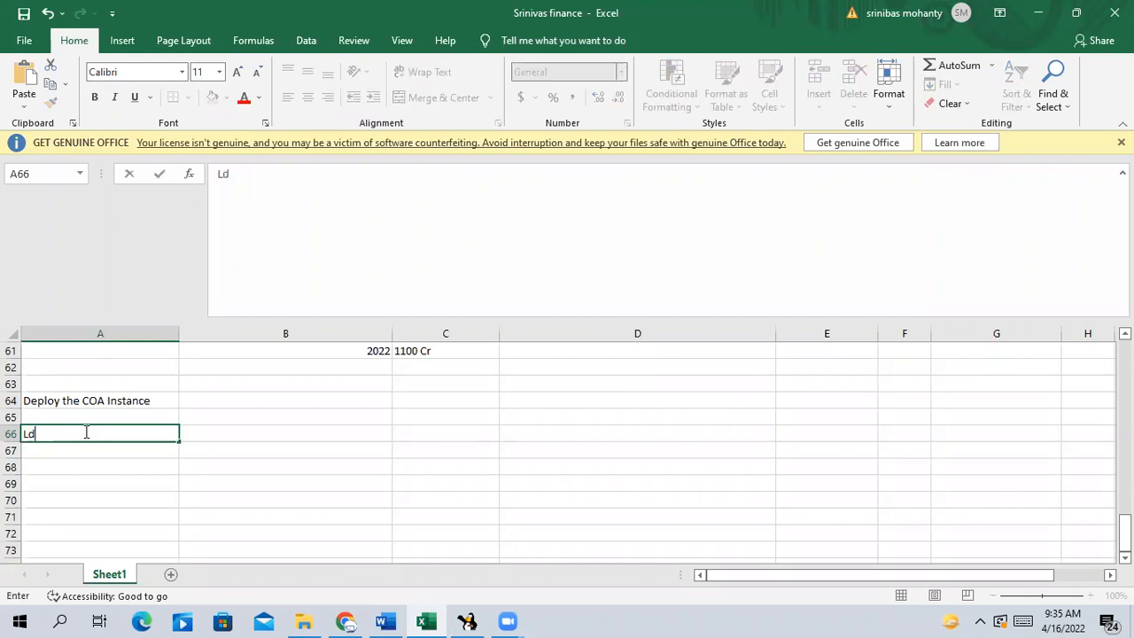
key(BackSpace)
key(BackSpace)
key(BackSpace)
key(BackSpace)
text(edger)
click(446, 501)
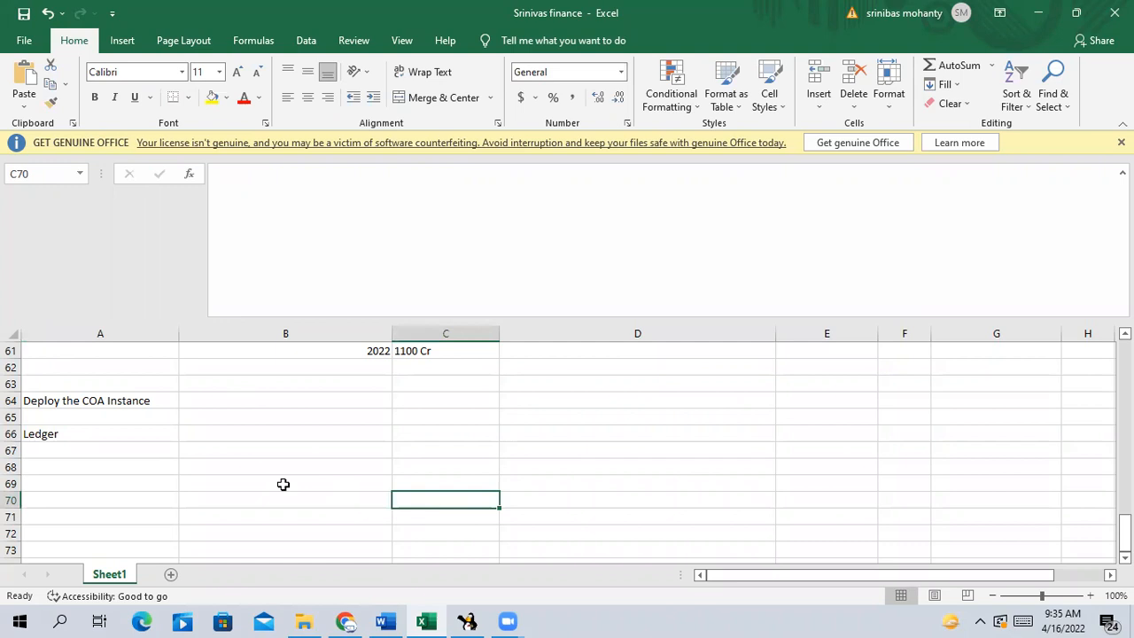
Look back over the account type and profit notes and save the workbook.
scroll(283, 485, up, 7)
scroll(283, 484, down, 4)
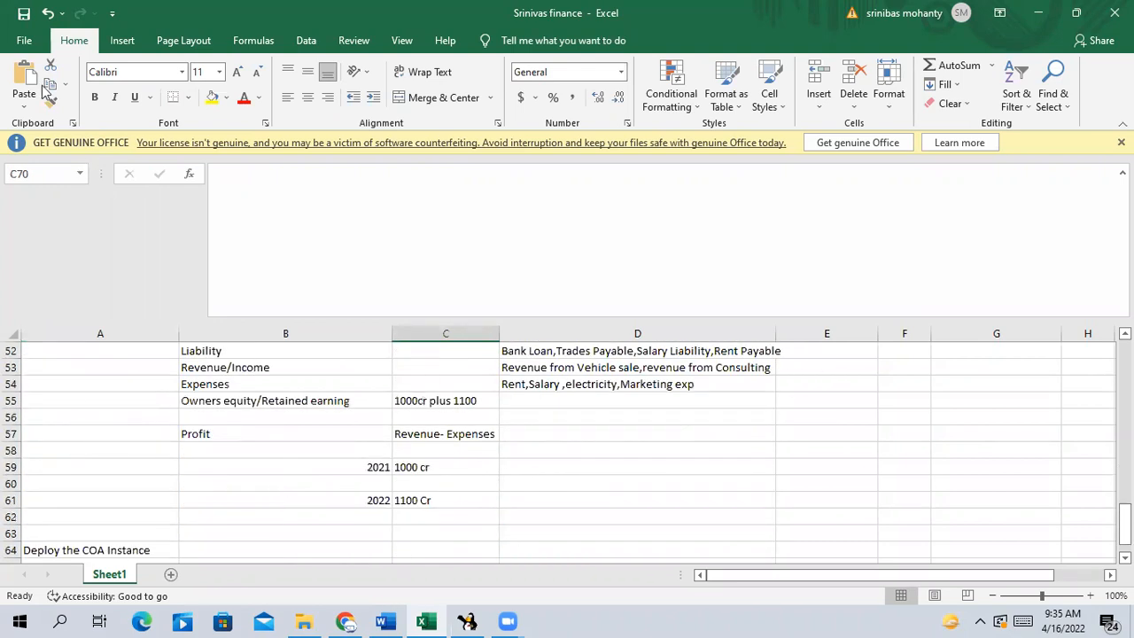
click(24, 40)
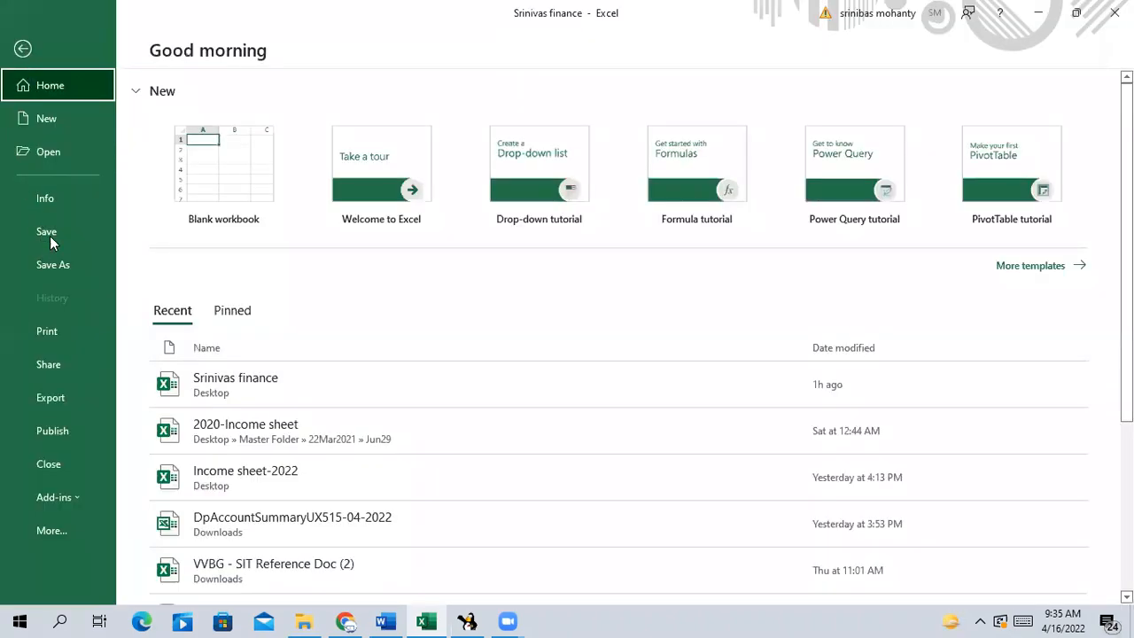
click(50, 236)
Go back through the notes to the finance module list at the start of the sheet and save the workbook again.
scroll(907, 433, down, 1)
scroll(908, 432, up, 8)
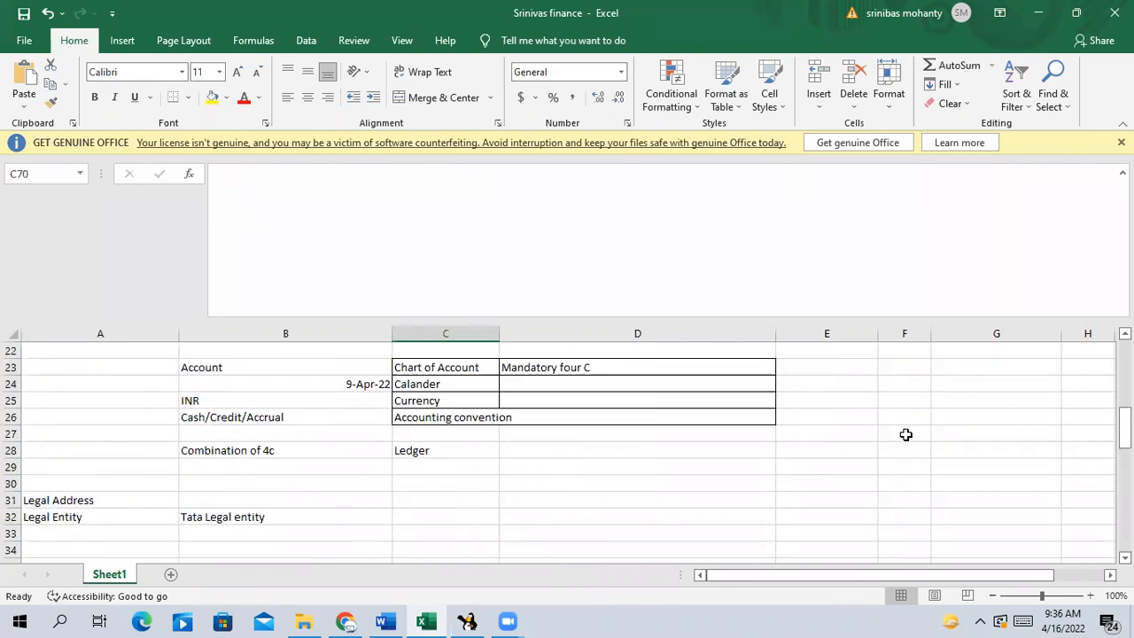
scroll(905, 434, up, 7)
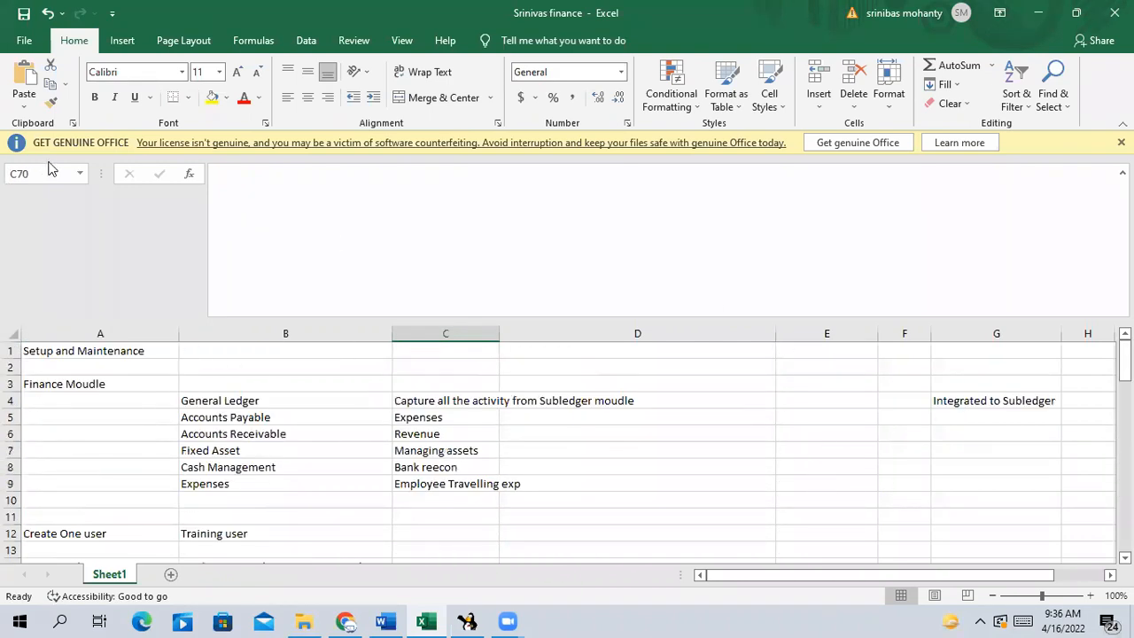
click(24, 41)
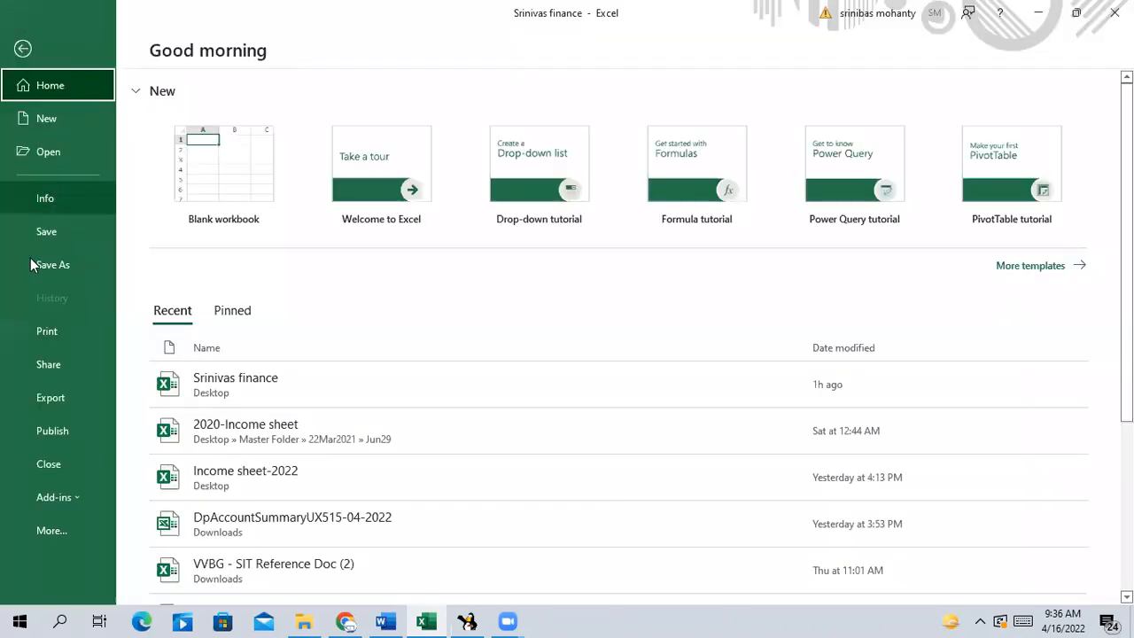
click(50, 234)
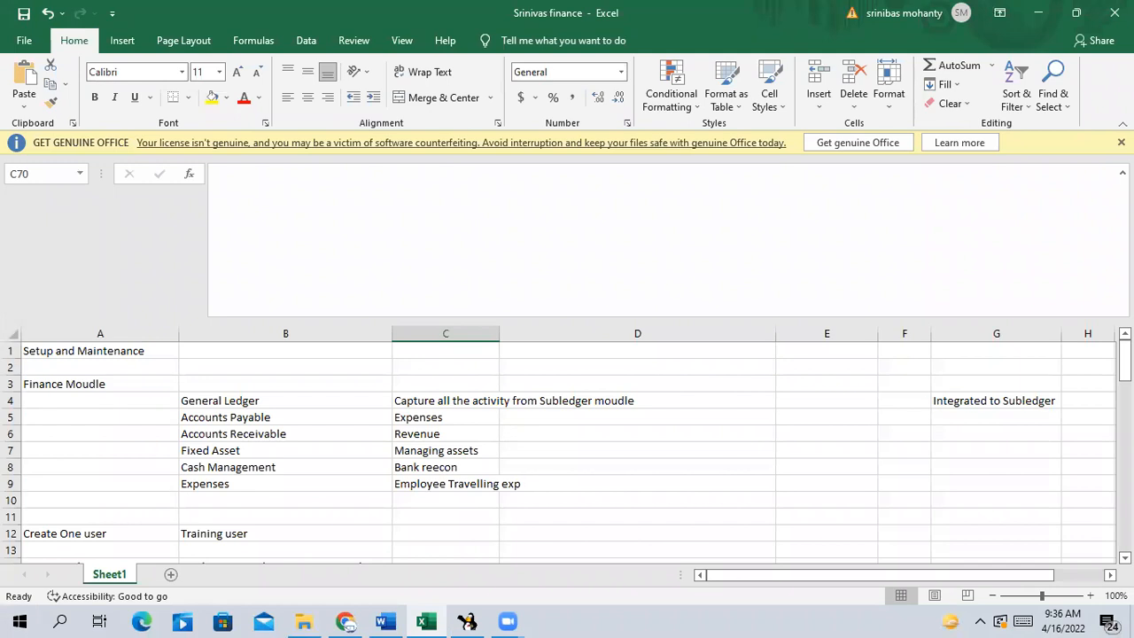
Review the notes on organization structure, the mandatory four C table, the ledger combination, and the legal entity and calendar entries.
mouse_move(1124, 359)
mouse_down()
mouse_move(1124, 532)
mouse_move(1124, 363)
mouse_up()
scroll(554, 512, down, 3)
scroll(554, 511, down, 5)
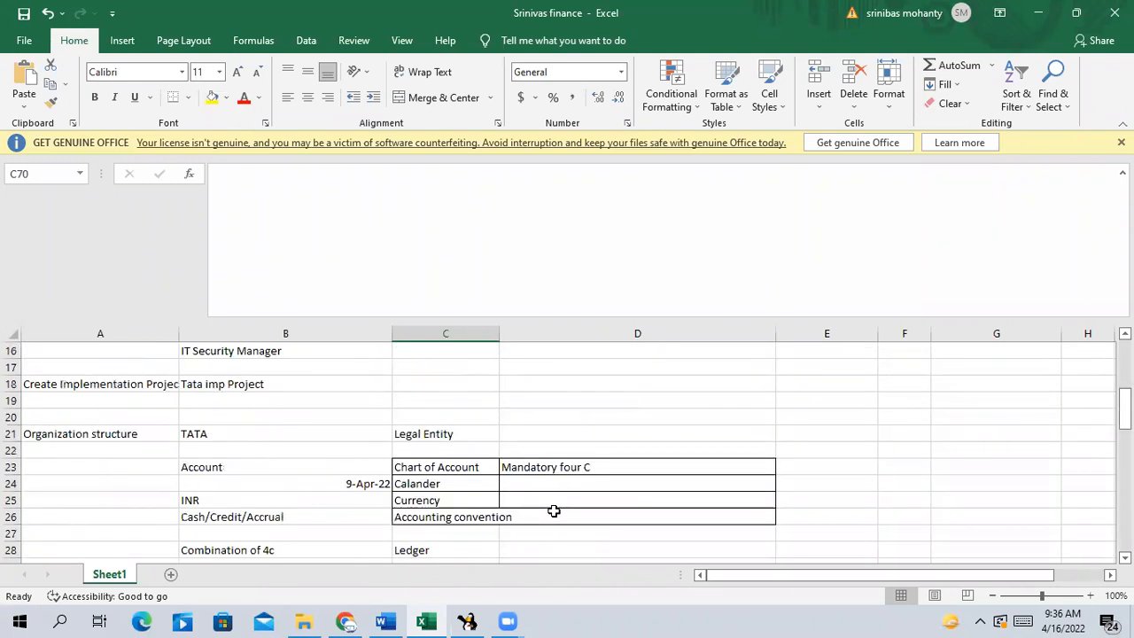
scroll(554, 512, up, 3)
scroll(554, 511, down, 3)
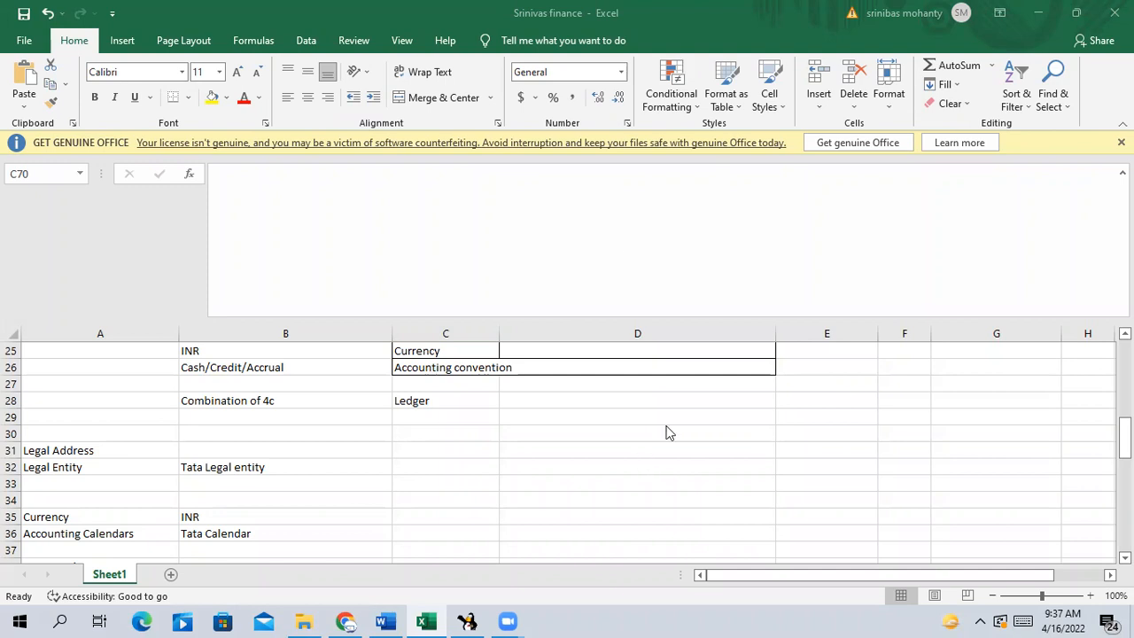
scroll(669, 433, up, 3)
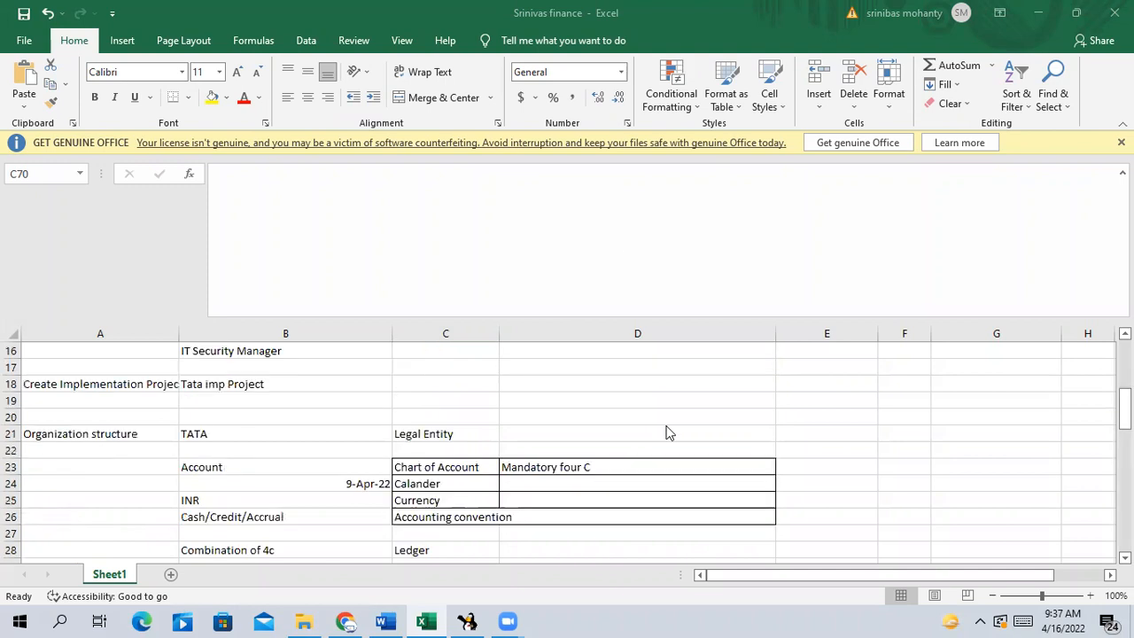